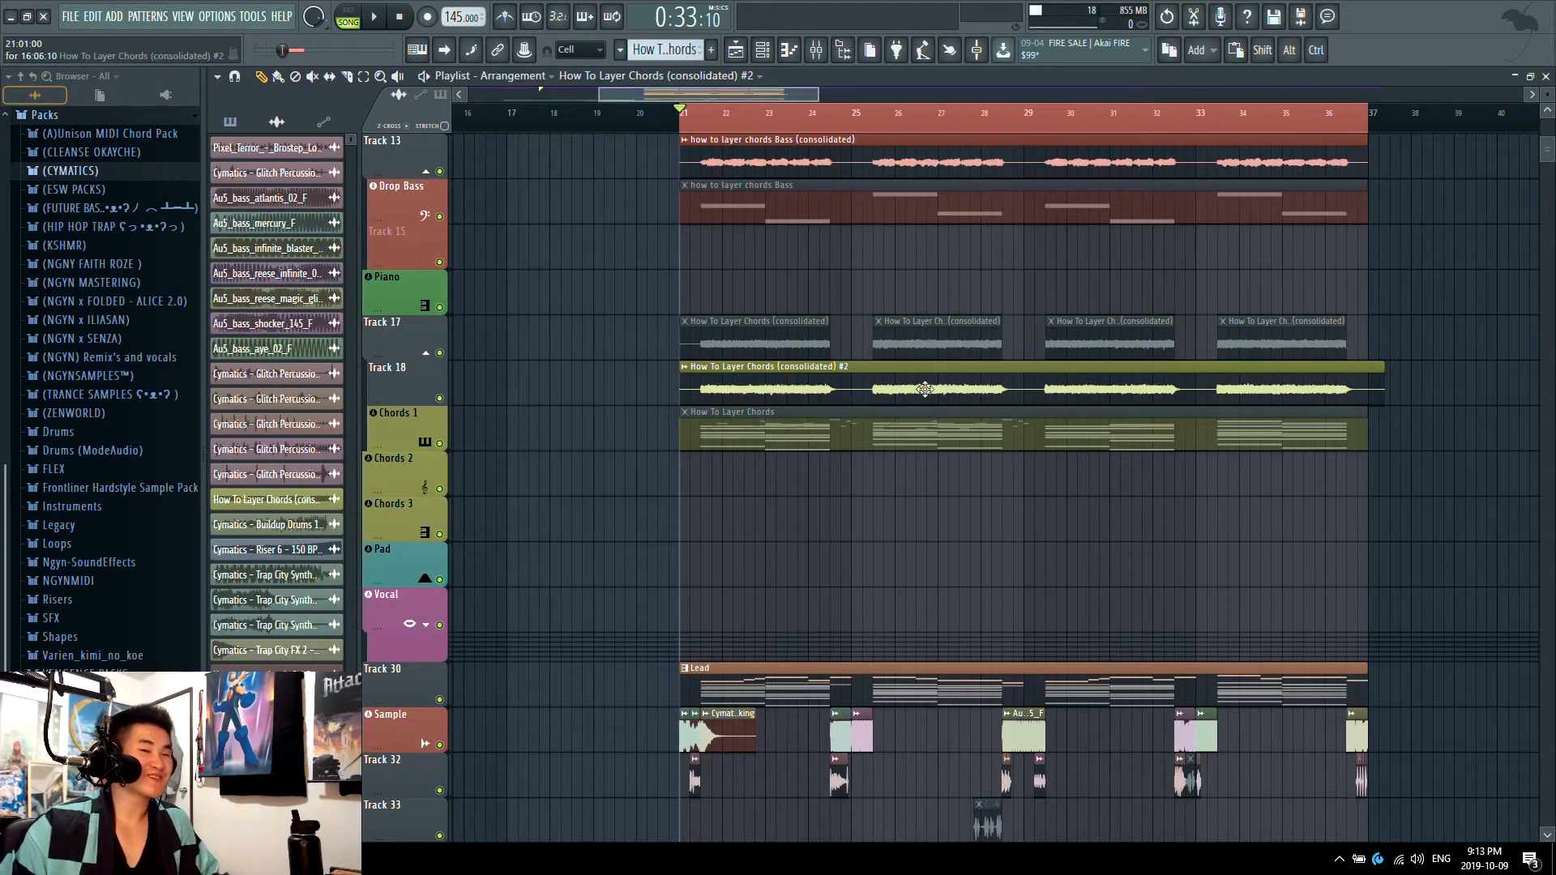
Step: Play the drop section from bar 21 and review the drum, bass, chord and lead tracks in the playlist
scroll(746, 580, "down", 1)
scroll(746, 580, "up", 1)
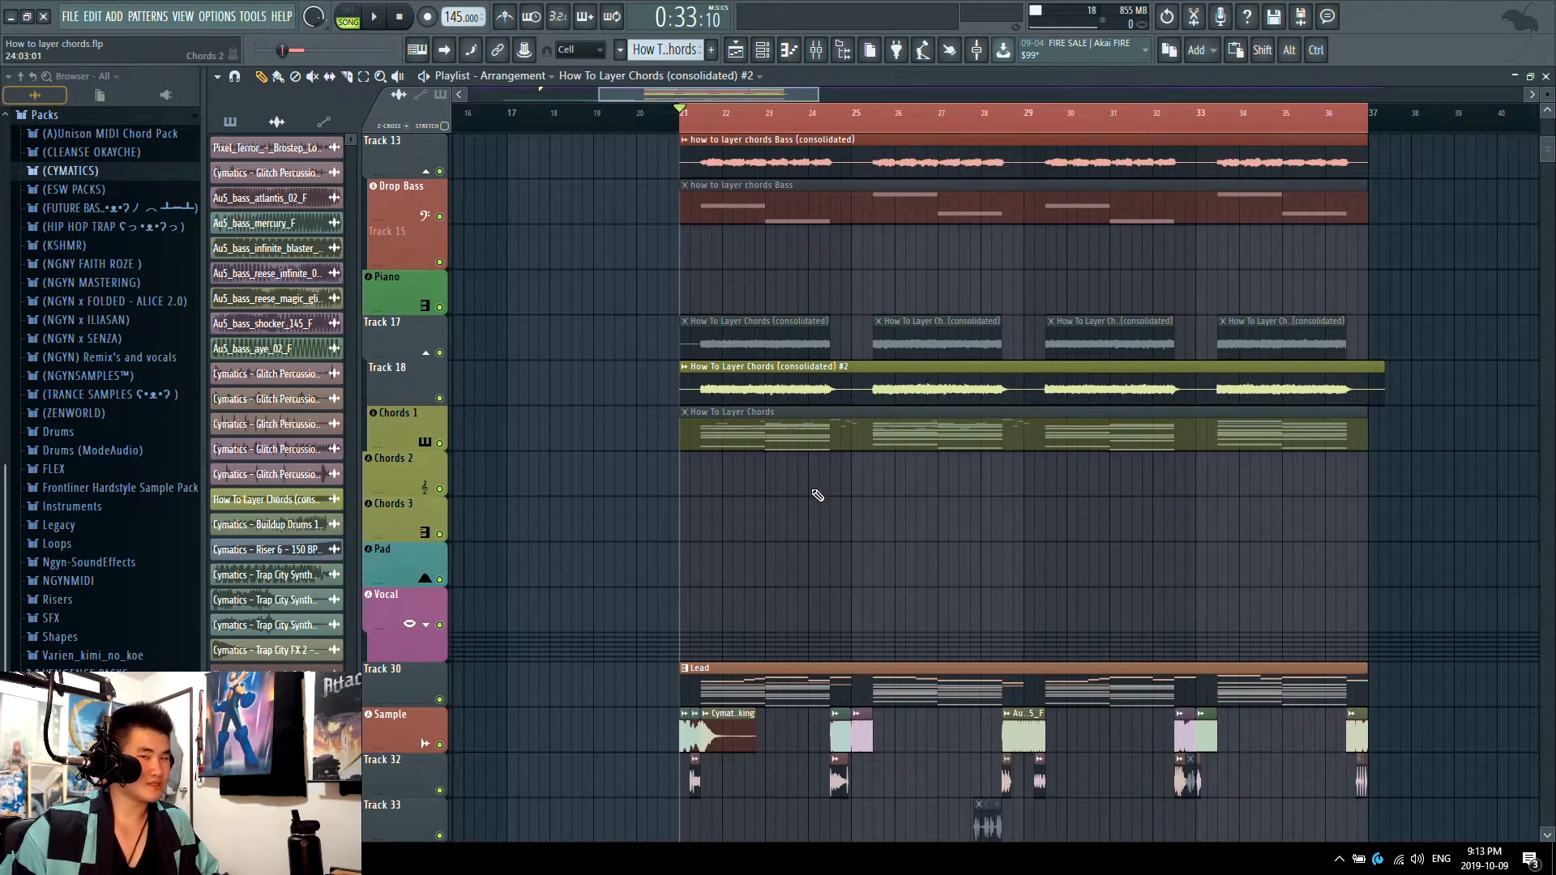
key("space")
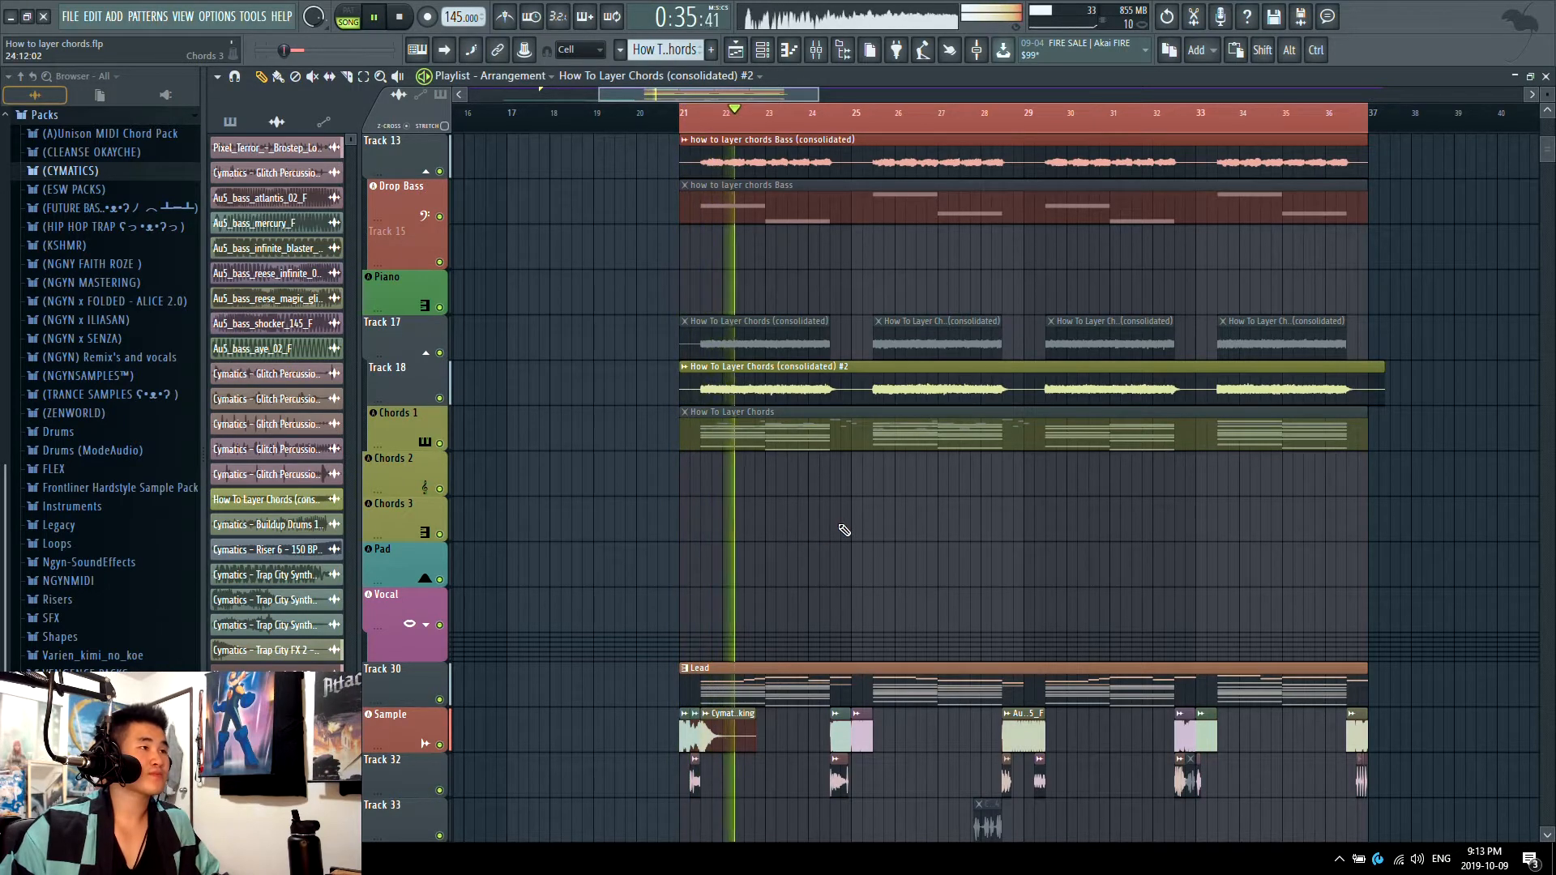
scroll(844, 535, "down", 2, "ctrl")
scroll(1125, 573, "up", 4)
scroll(1255, 618, "up", 3)
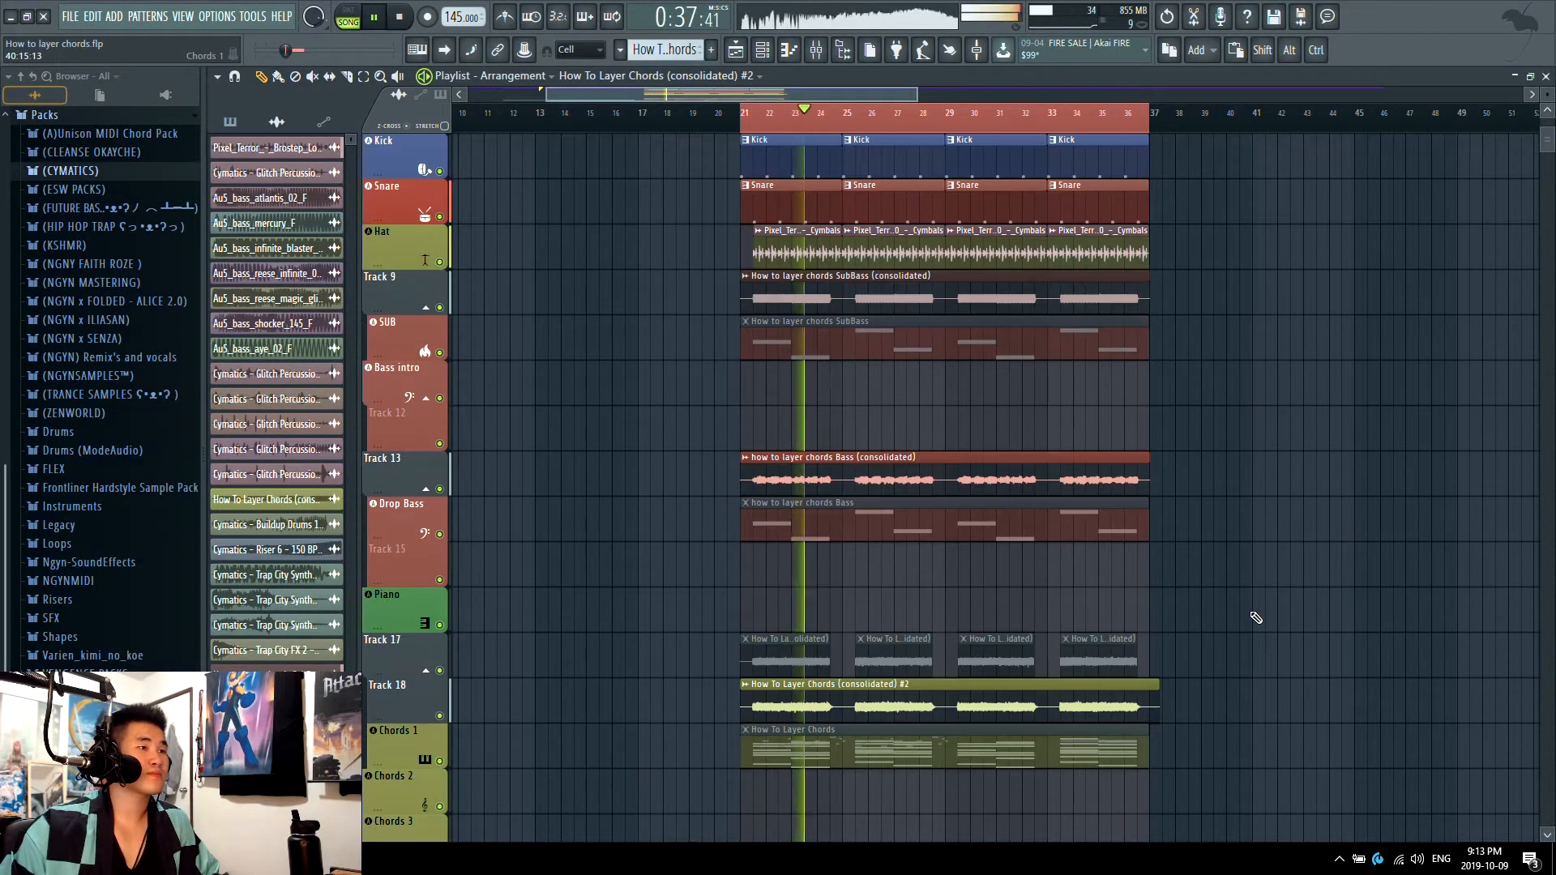
scroll(1256, 619, "up", 2)
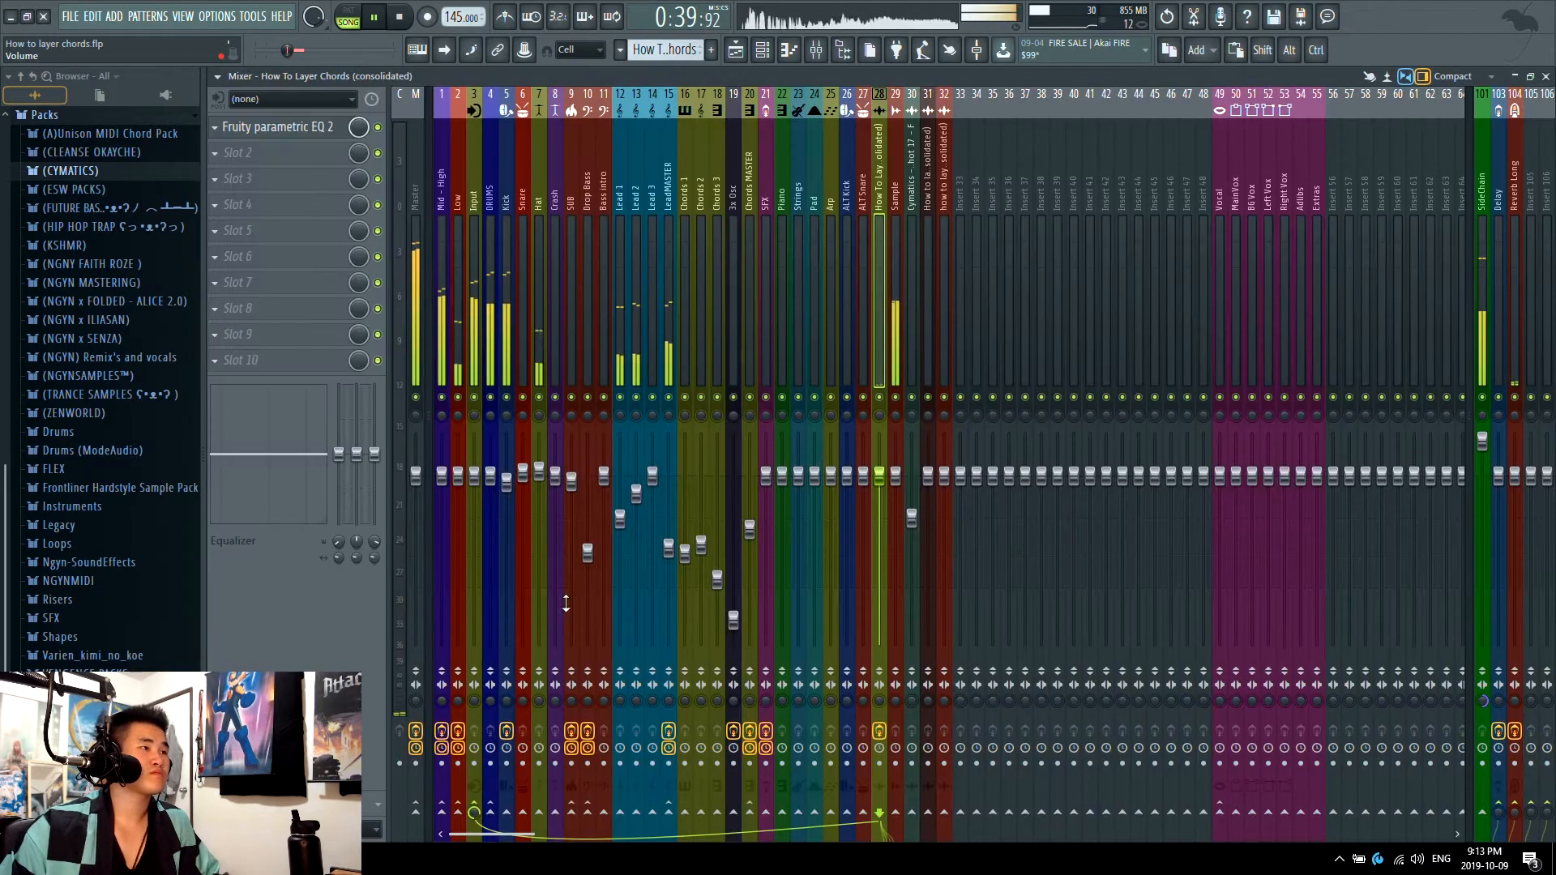
left_click(825, 50)
left_click(825, 50)
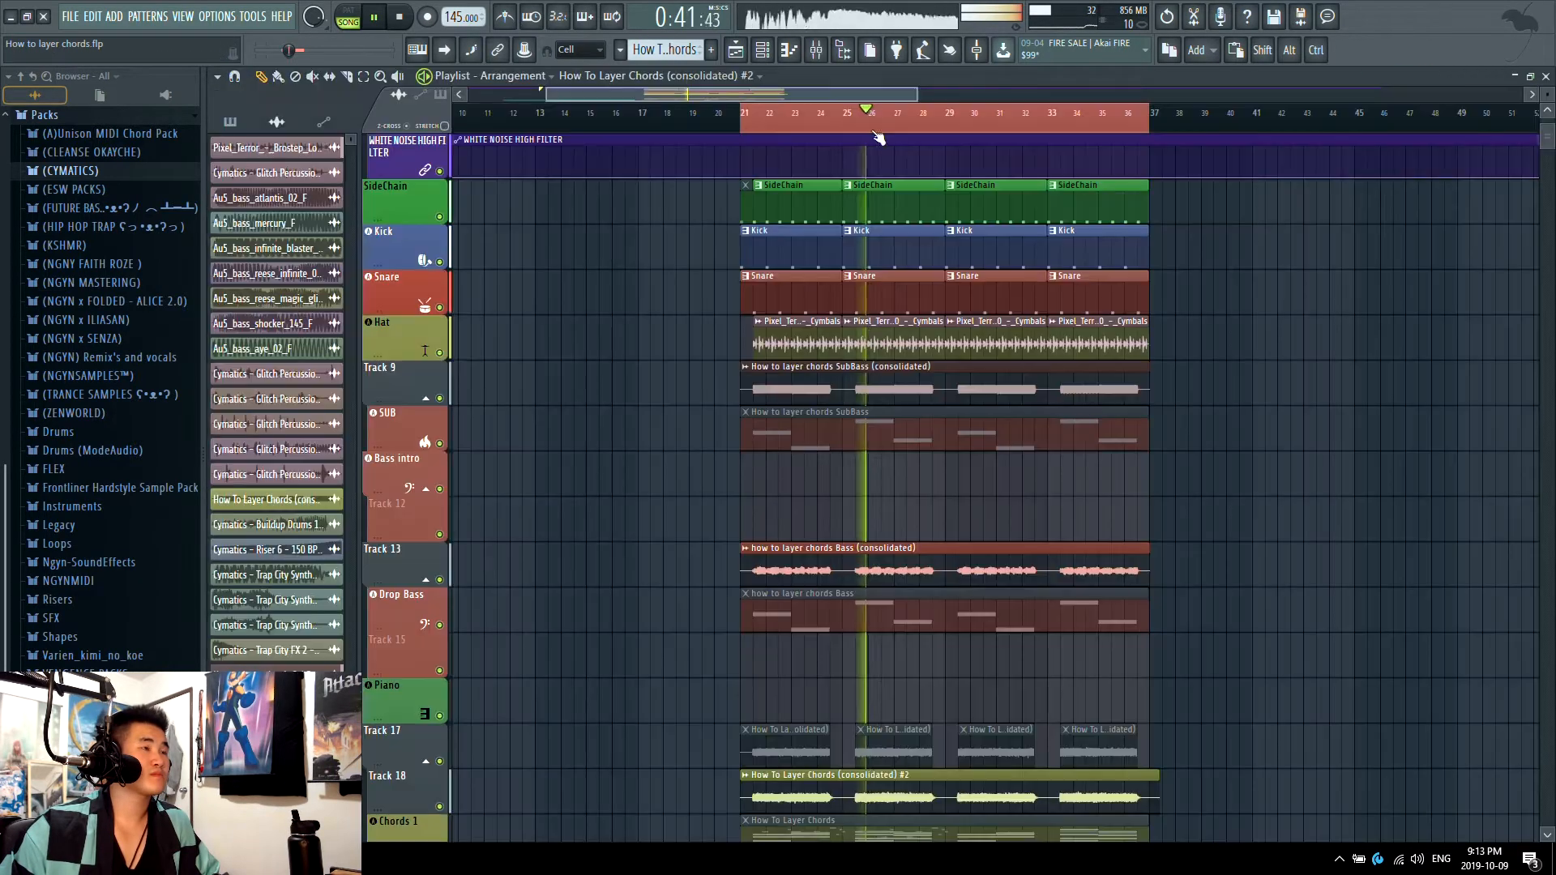
scroll(1035, 424, "down", 8)
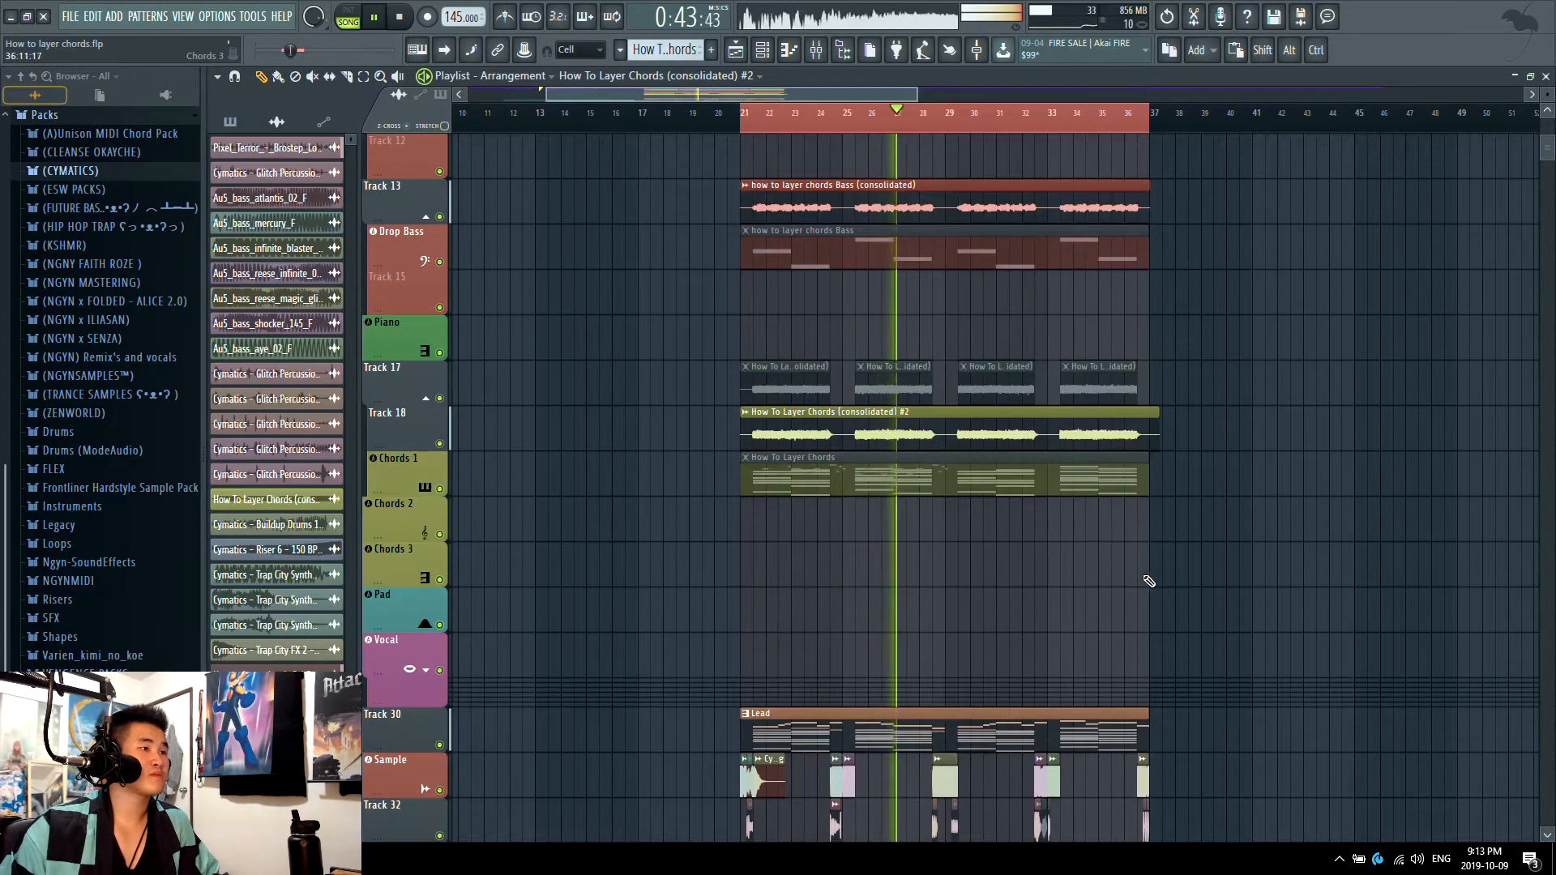
scroll(1216, 560, "down", 4)
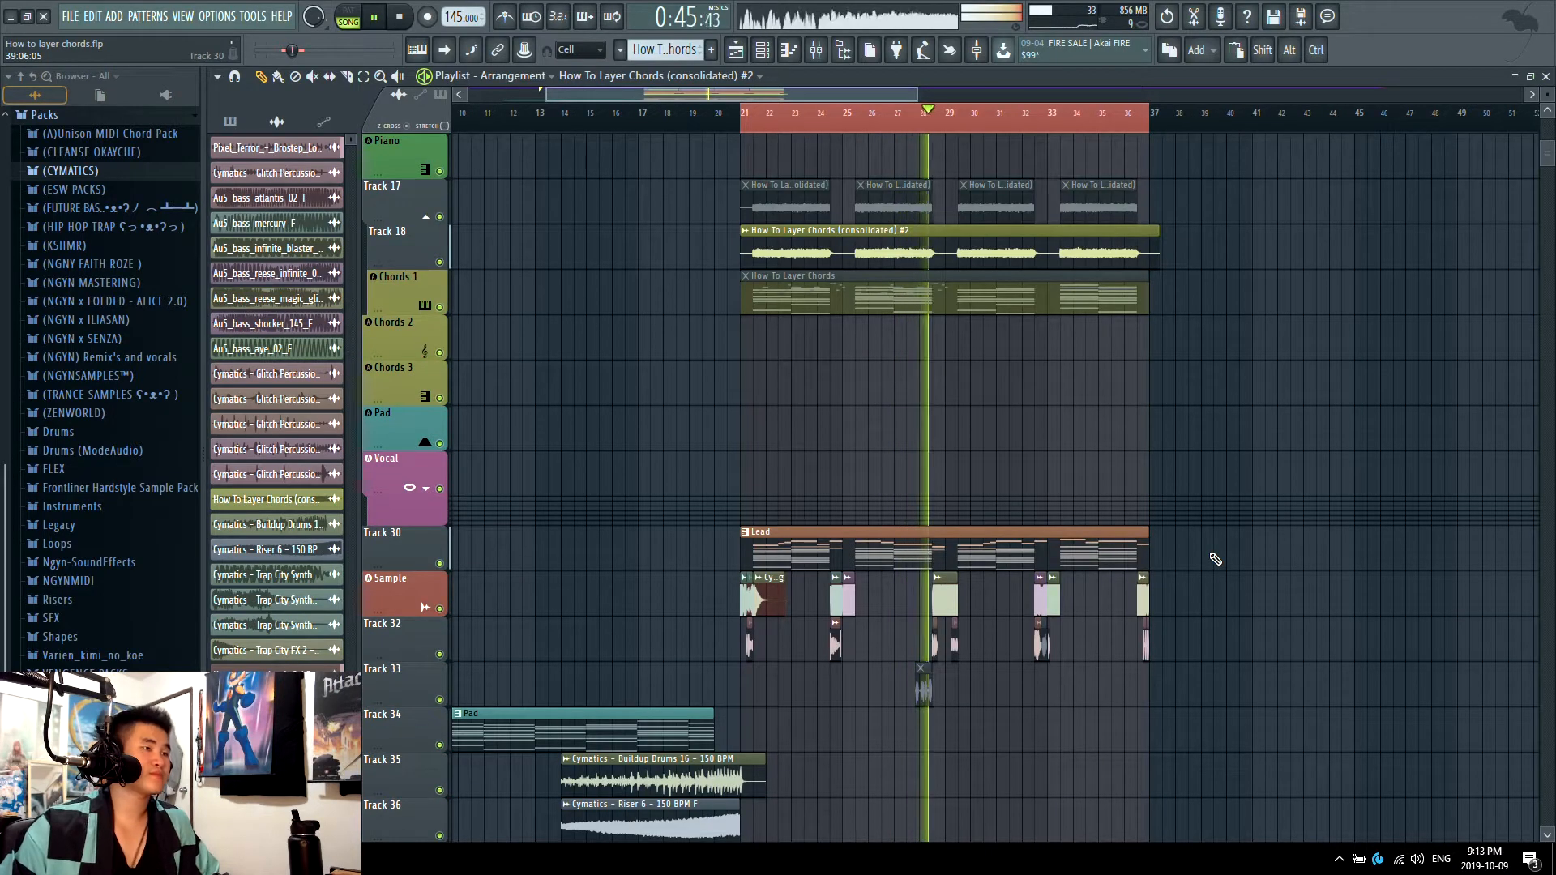
scroll(1289, 541, "up", 5)
scroll(1297, 537, "up", 5)
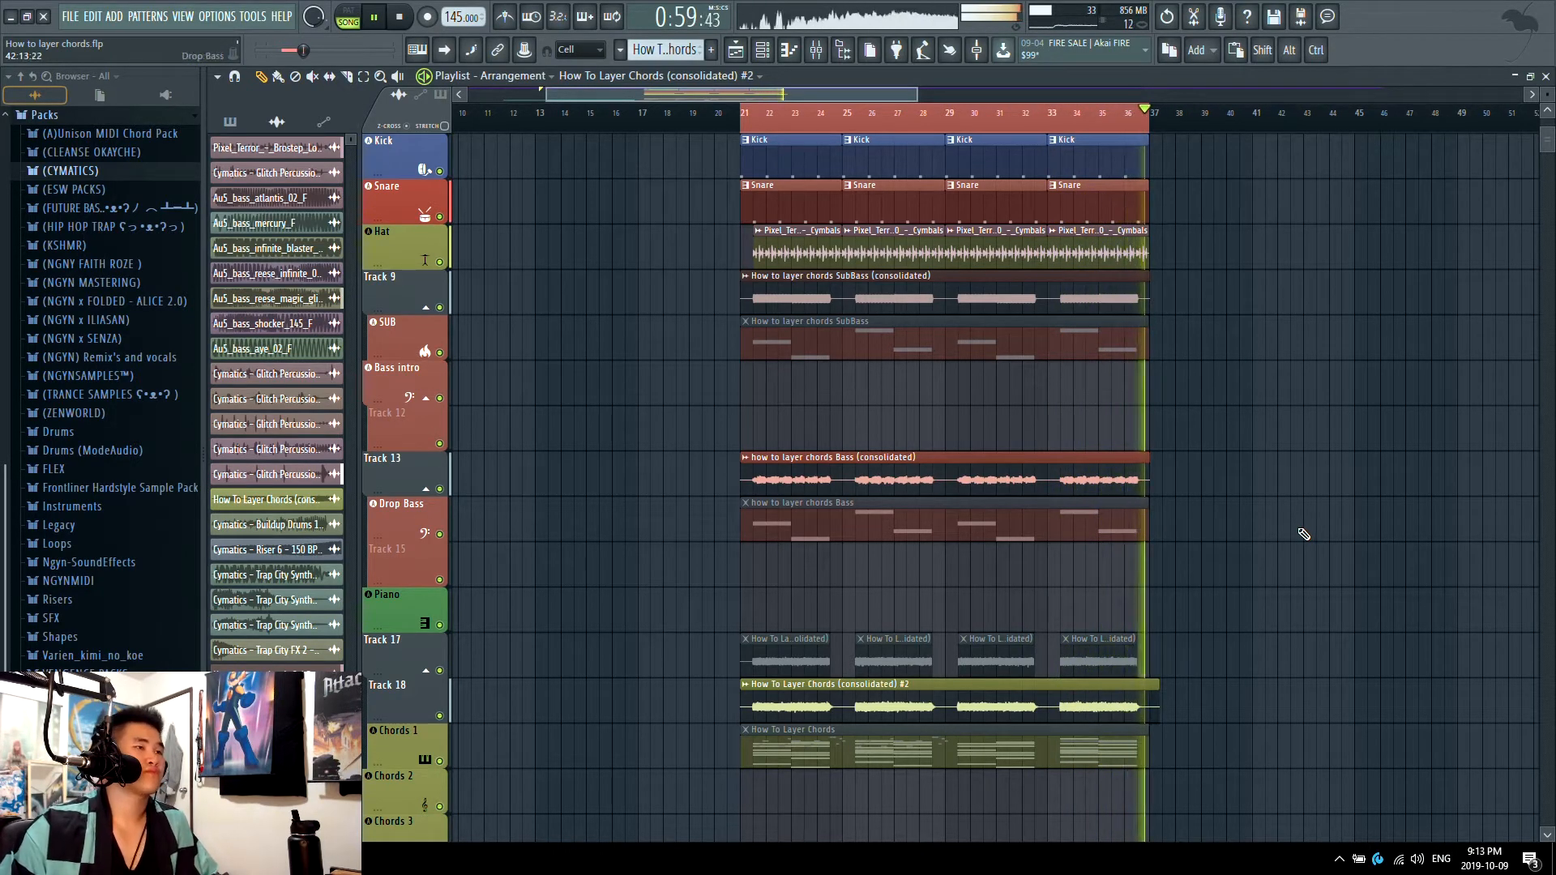
key("space")
Step: Mute the How To Layer Chords (consolidated) #2 clip on Track 18, the Sample track and Track 32
scroll(956, 422, "up", 3)
scroll(957, 422, "down", 7)
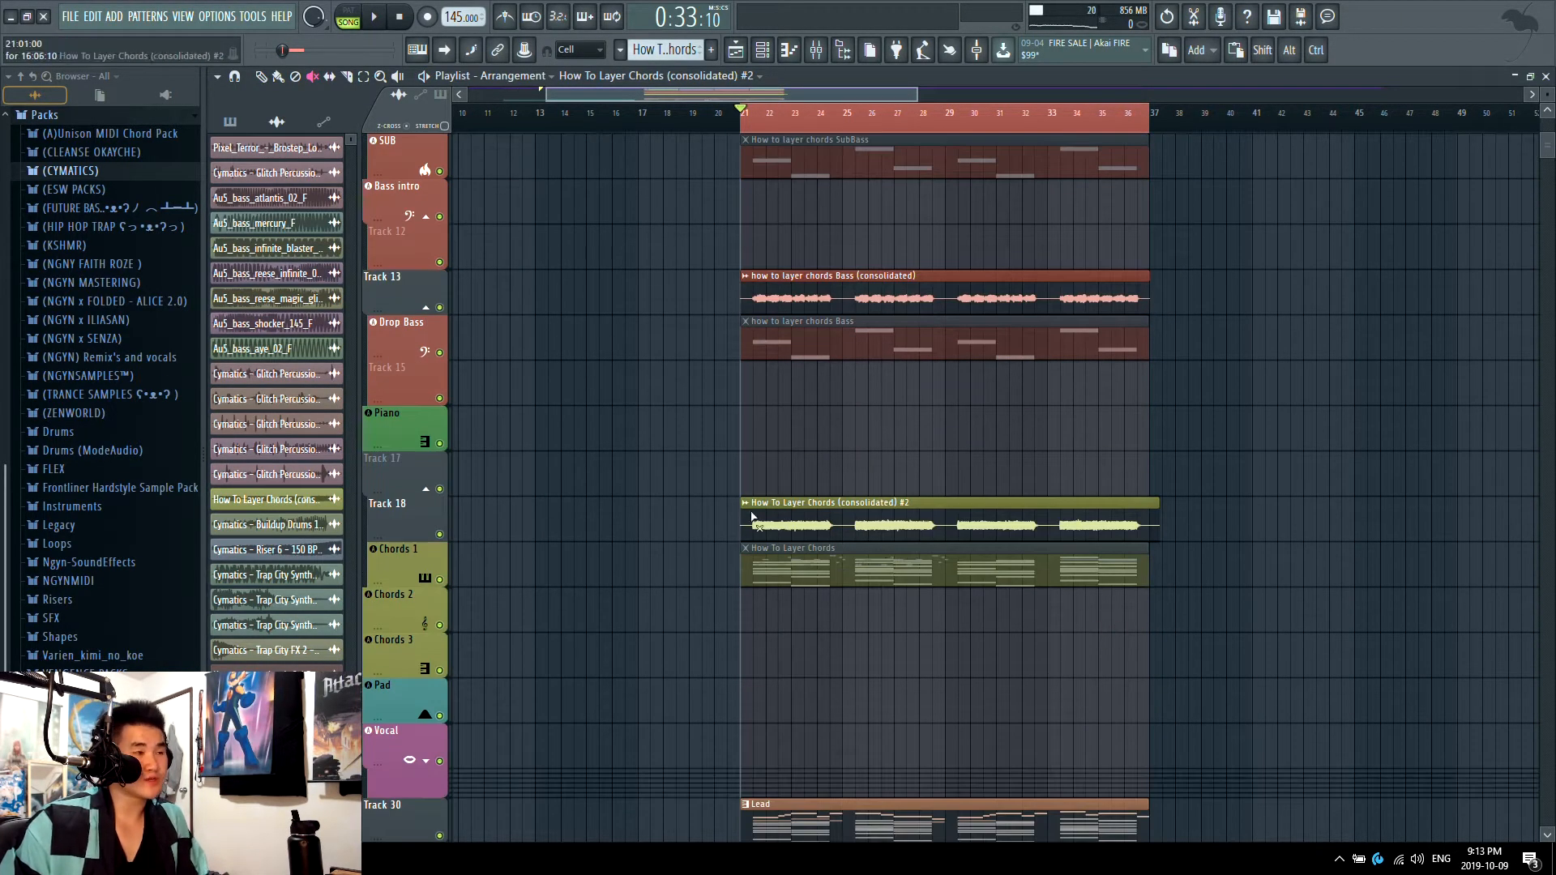
left_click(840, 525)
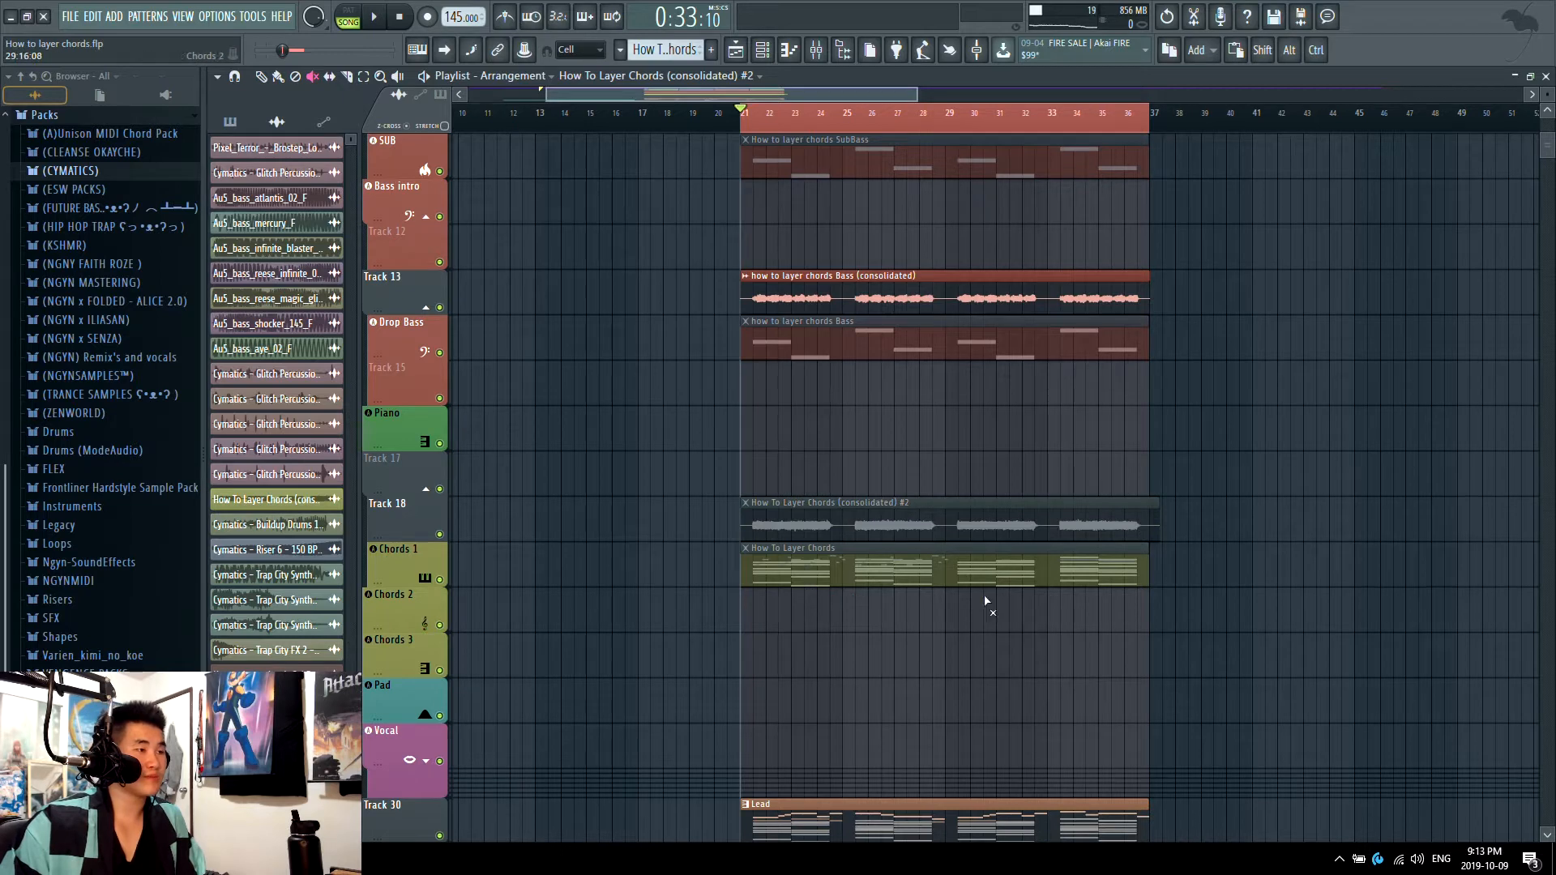
scroll(985, 596, "down", 5)
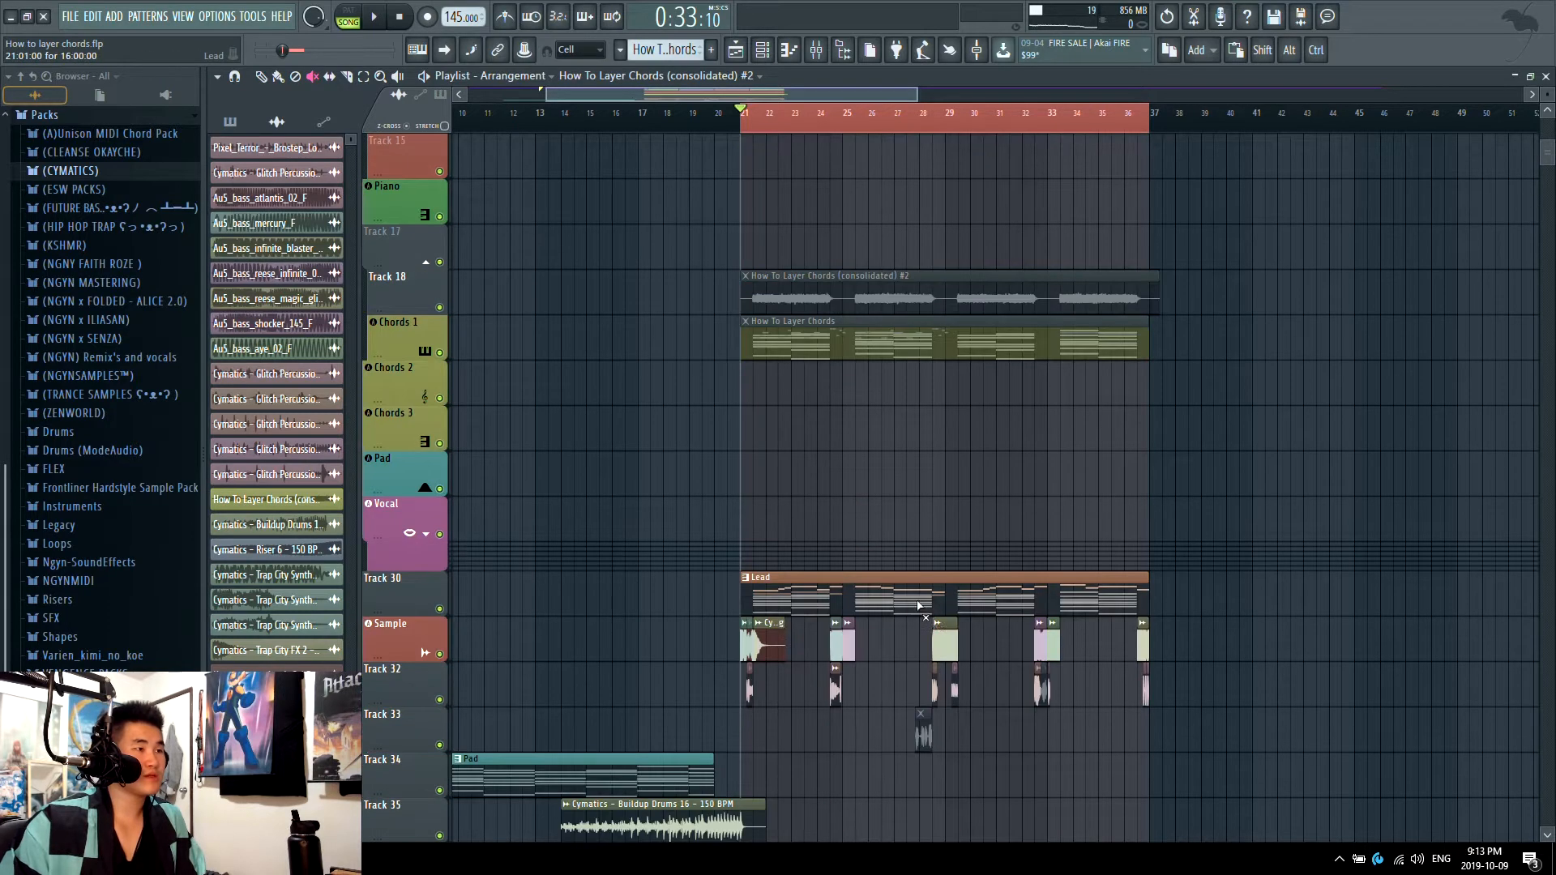
left_click(439, 654)
left_click(439, 700)
scroll(854, 464, "up", 3)
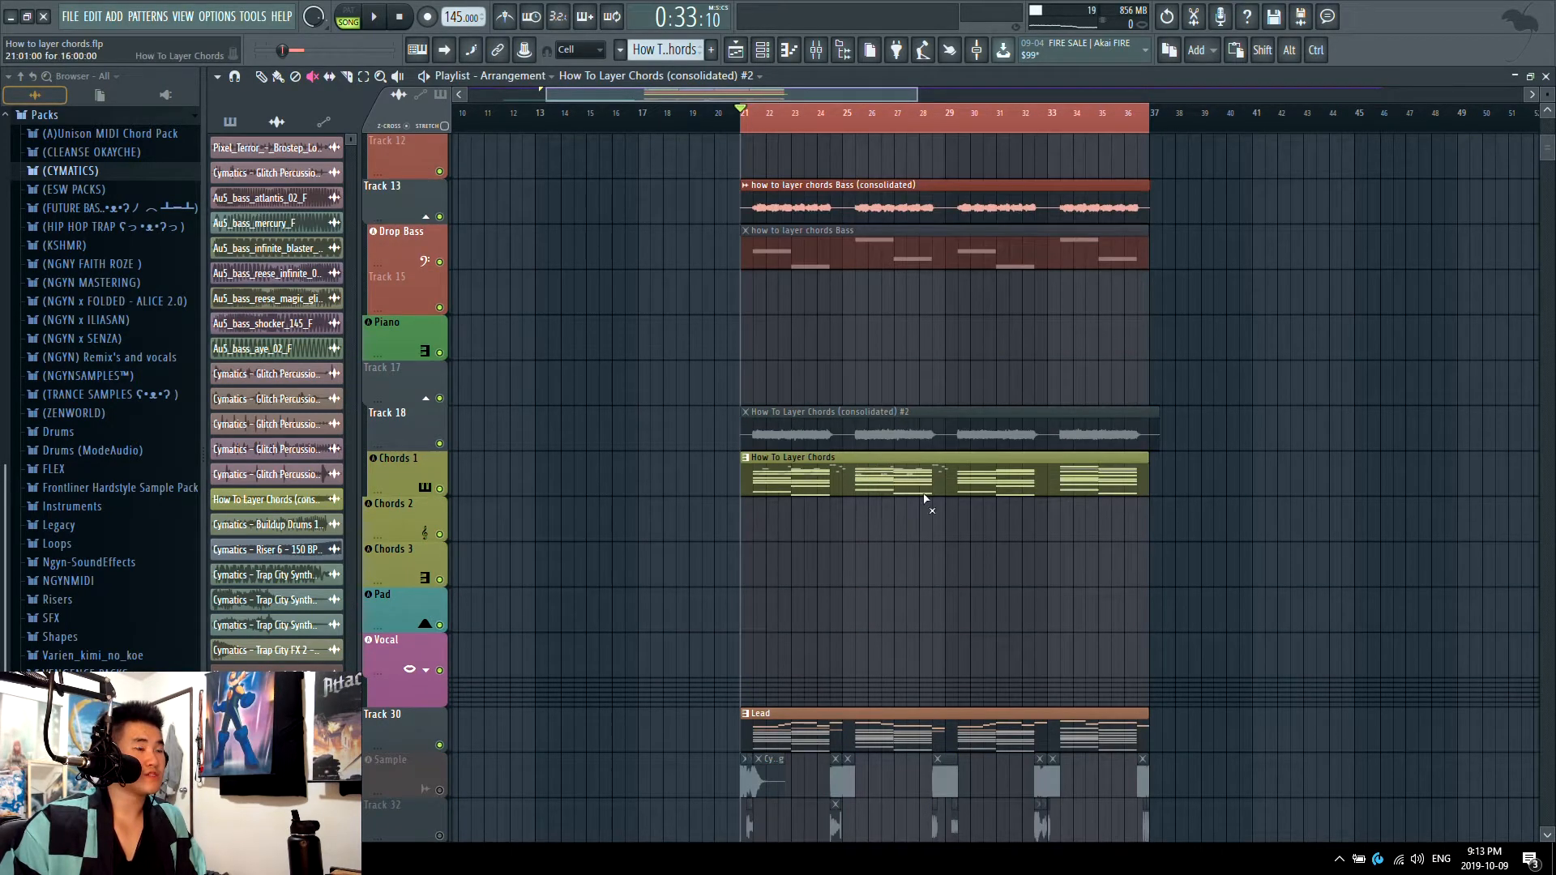
Step: Show the Unsorted channels in the channel rack and open the Chord 1 #2 notes
key("F6")
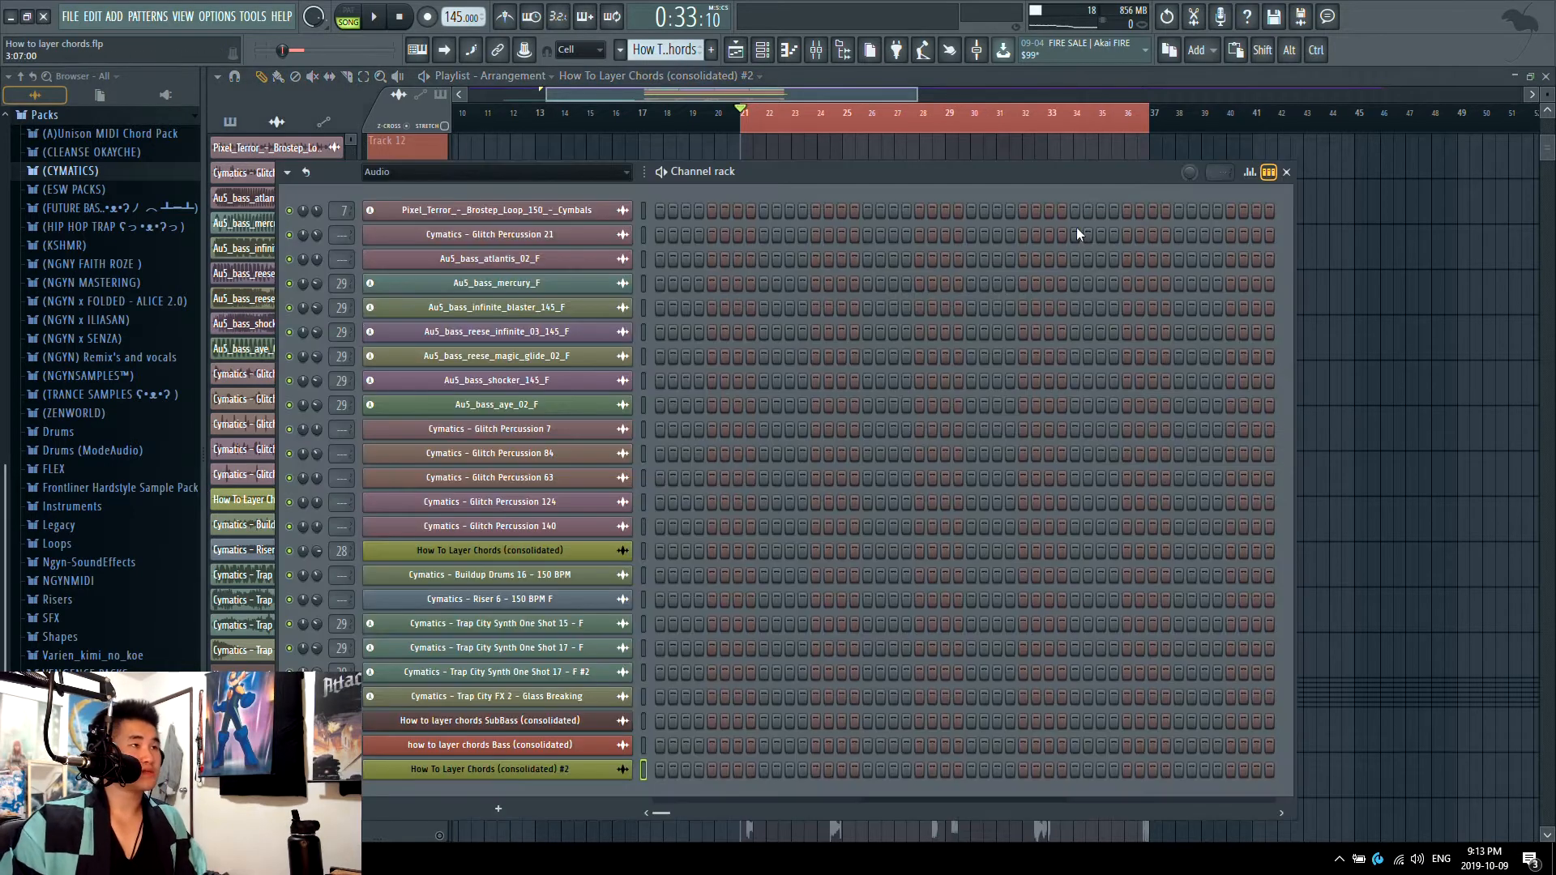
left_click(425, 175)
left_click(425, 175)
left_click(427, 176)
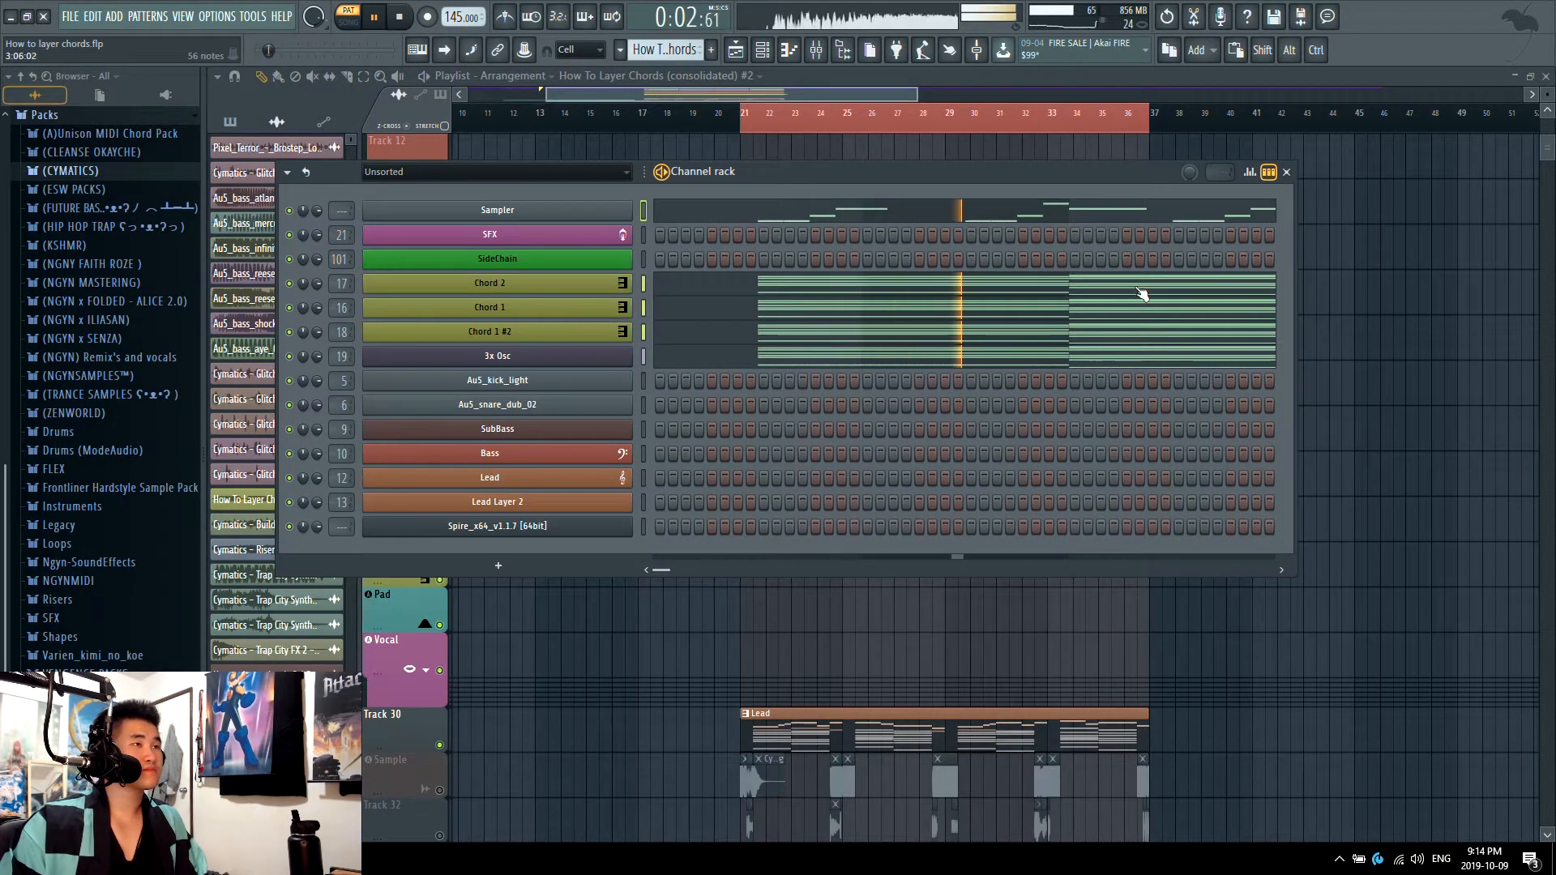
left_click(819, 336)
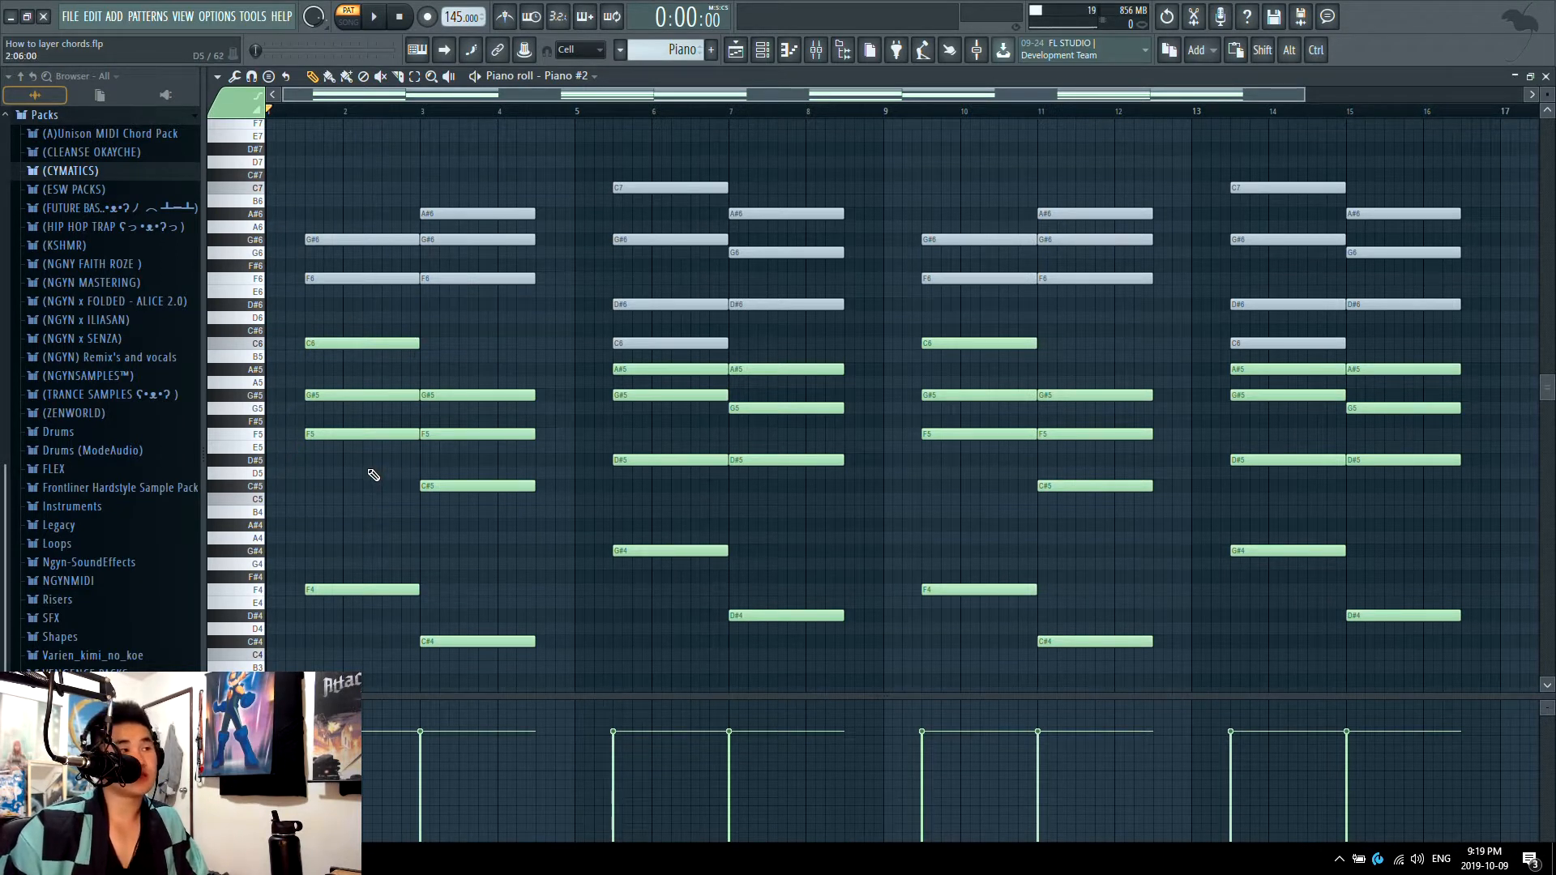
Step: Play the Piano #2 chords and the layered How To Layer Chords pattern to compare them
key("space")
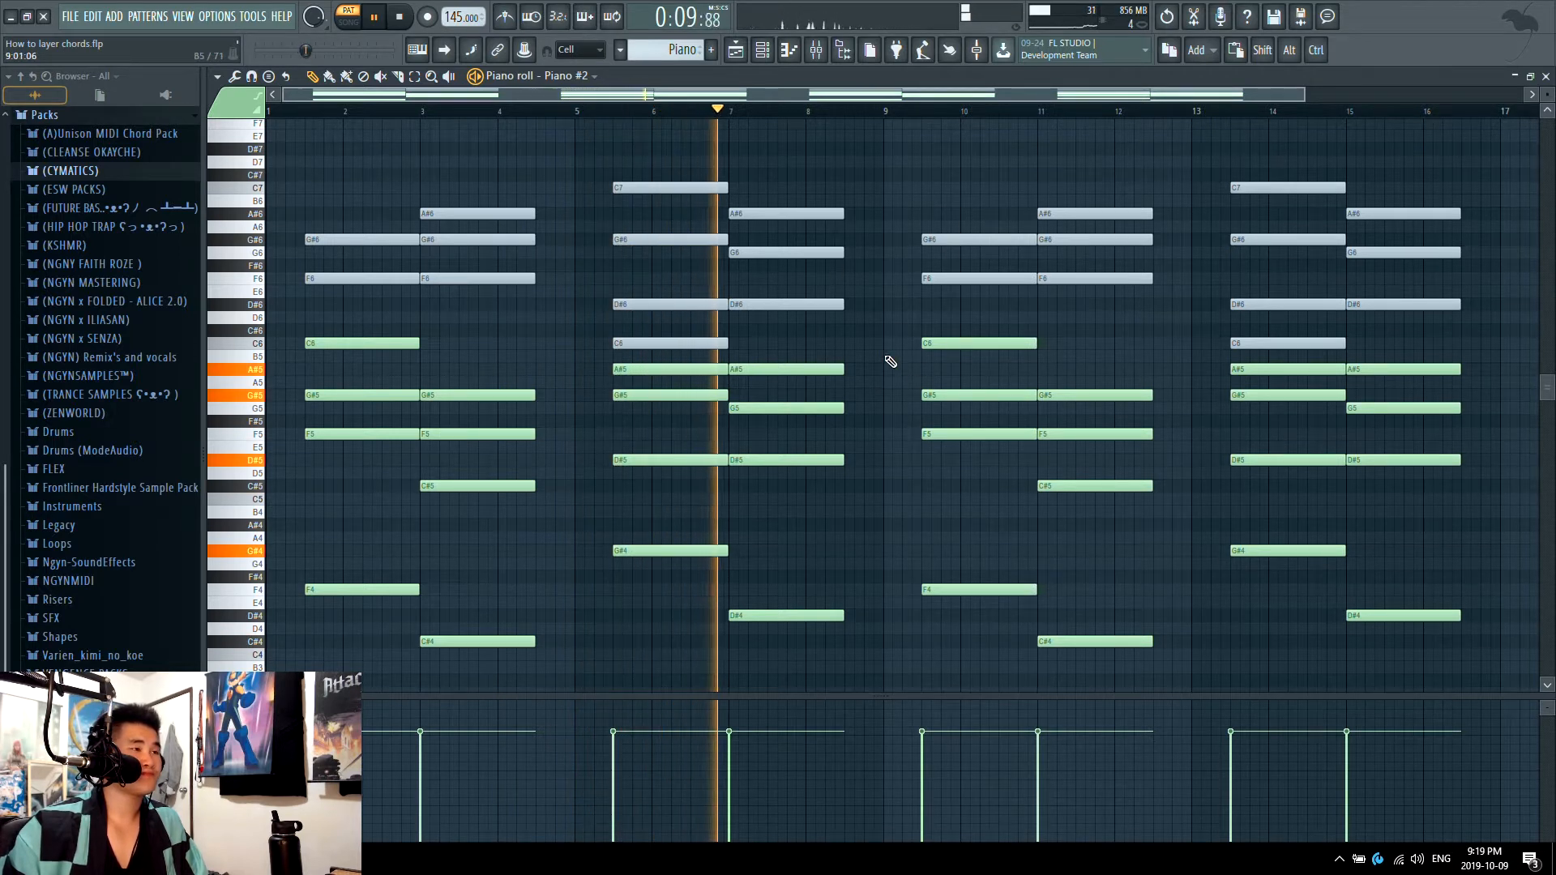
key("space")
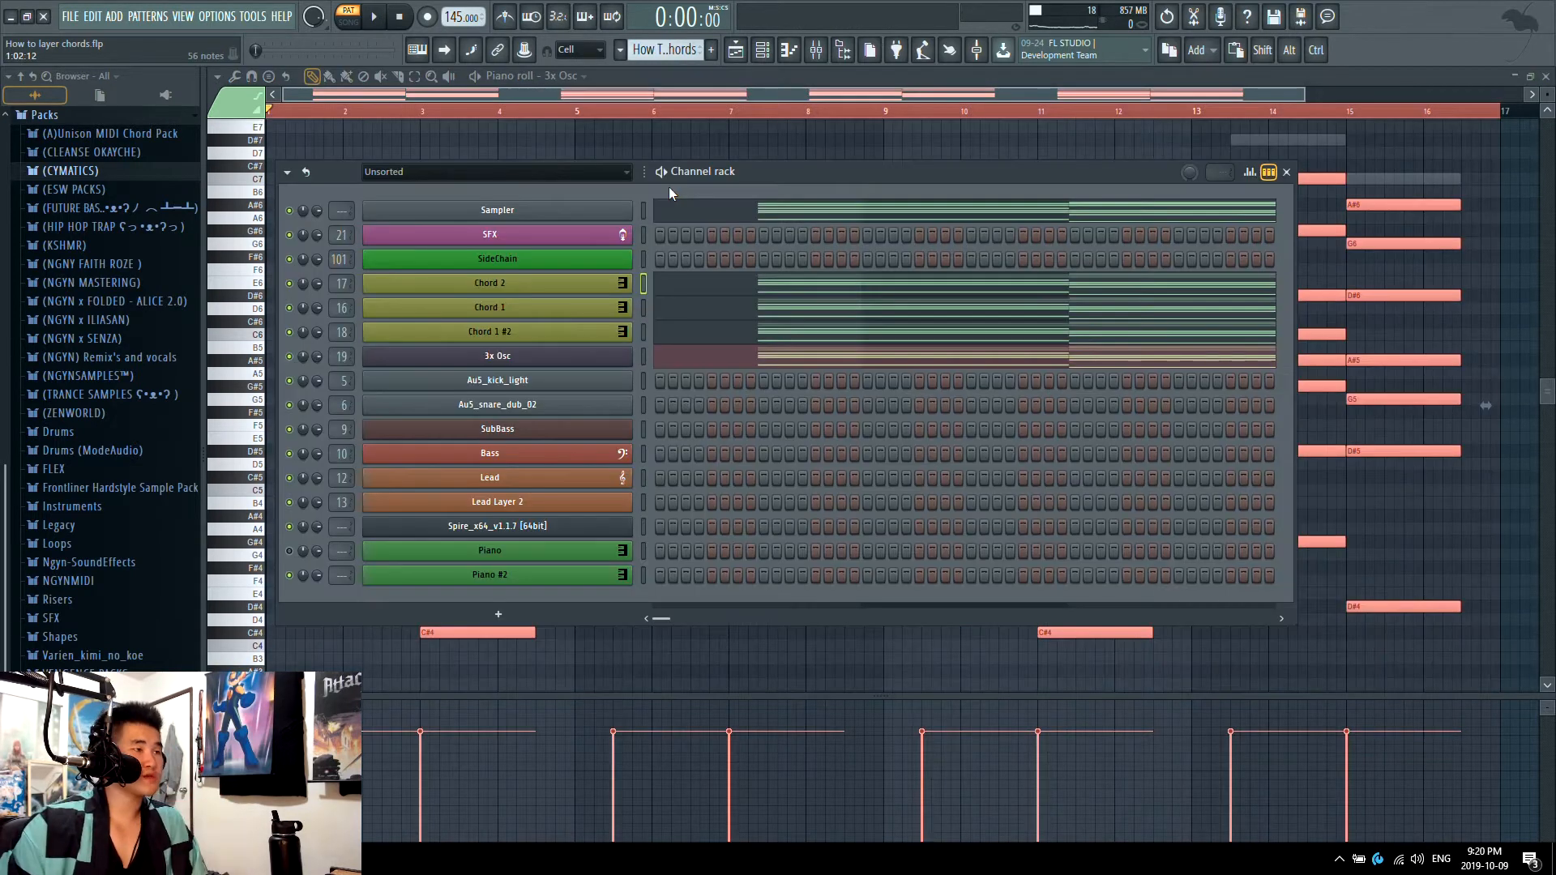
left_click(741, 290)
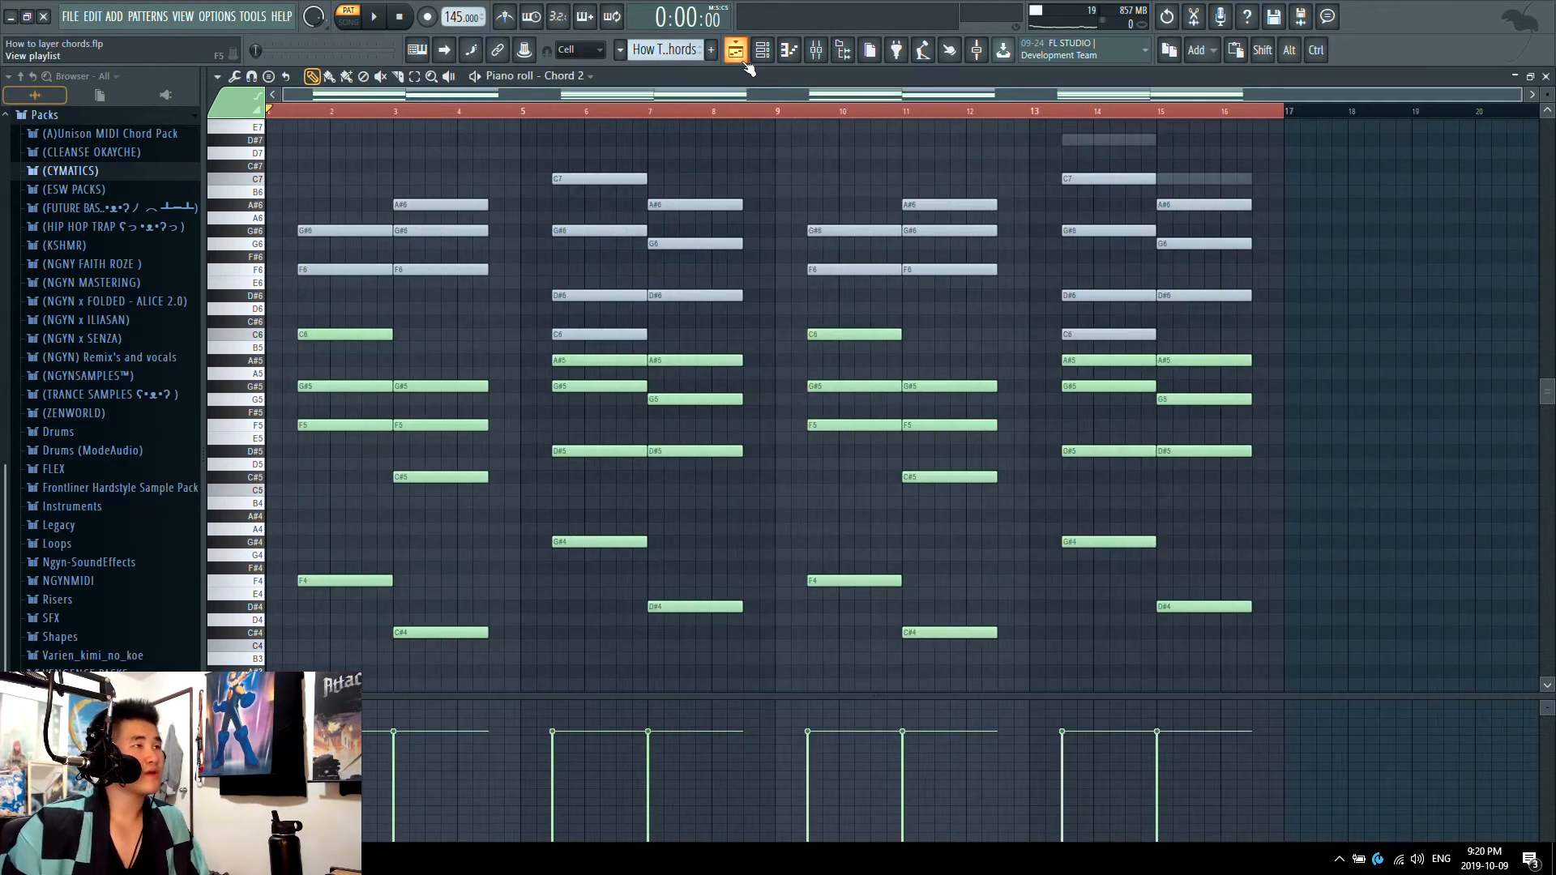
left_click(761, 50)
key("space")
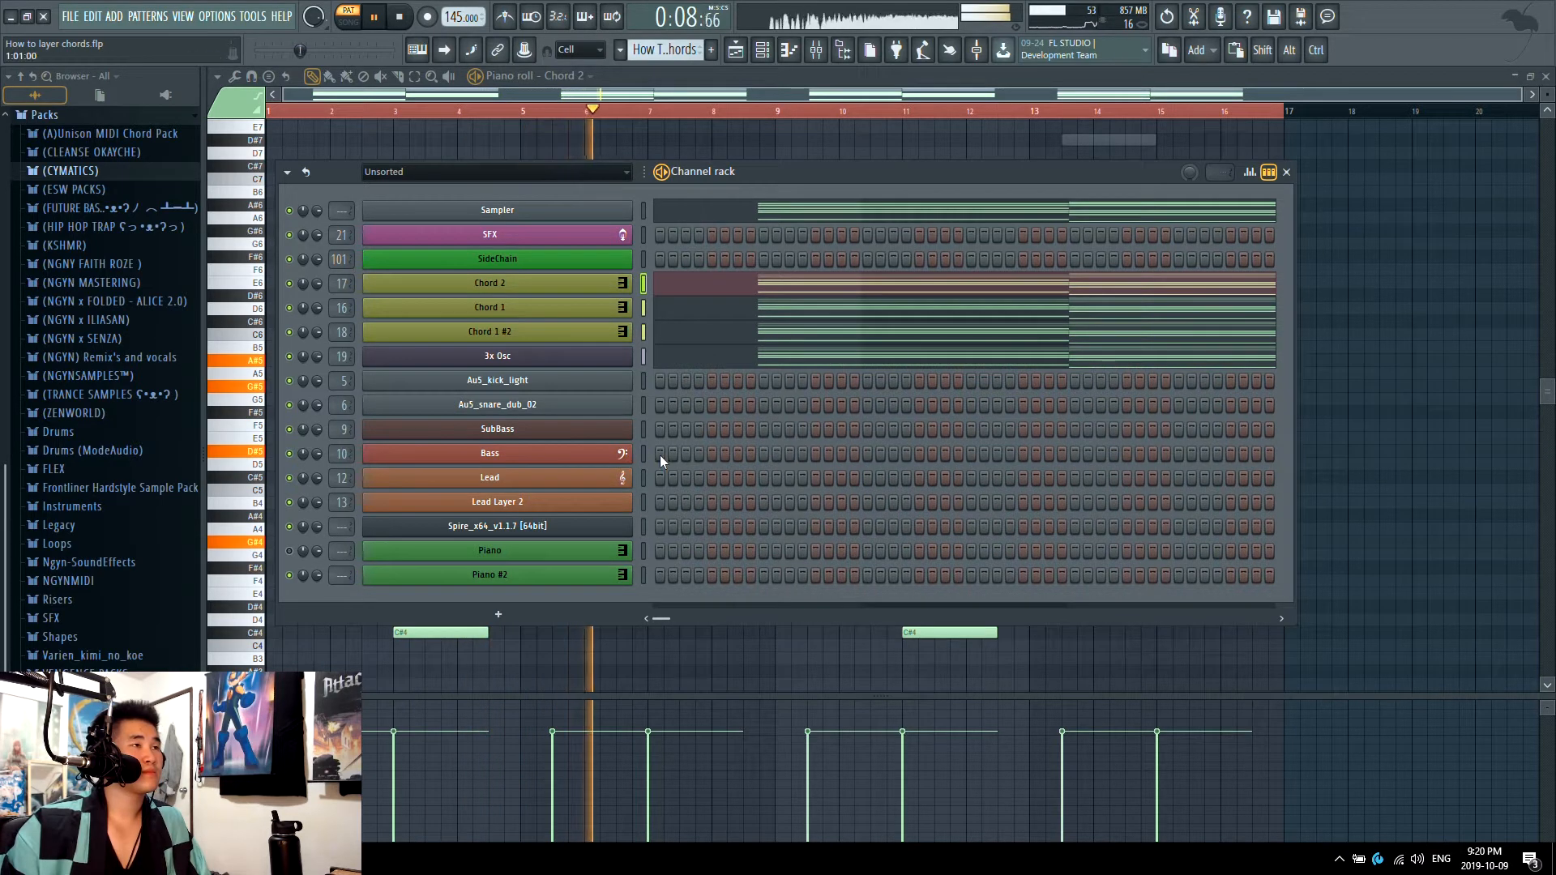
key("space")
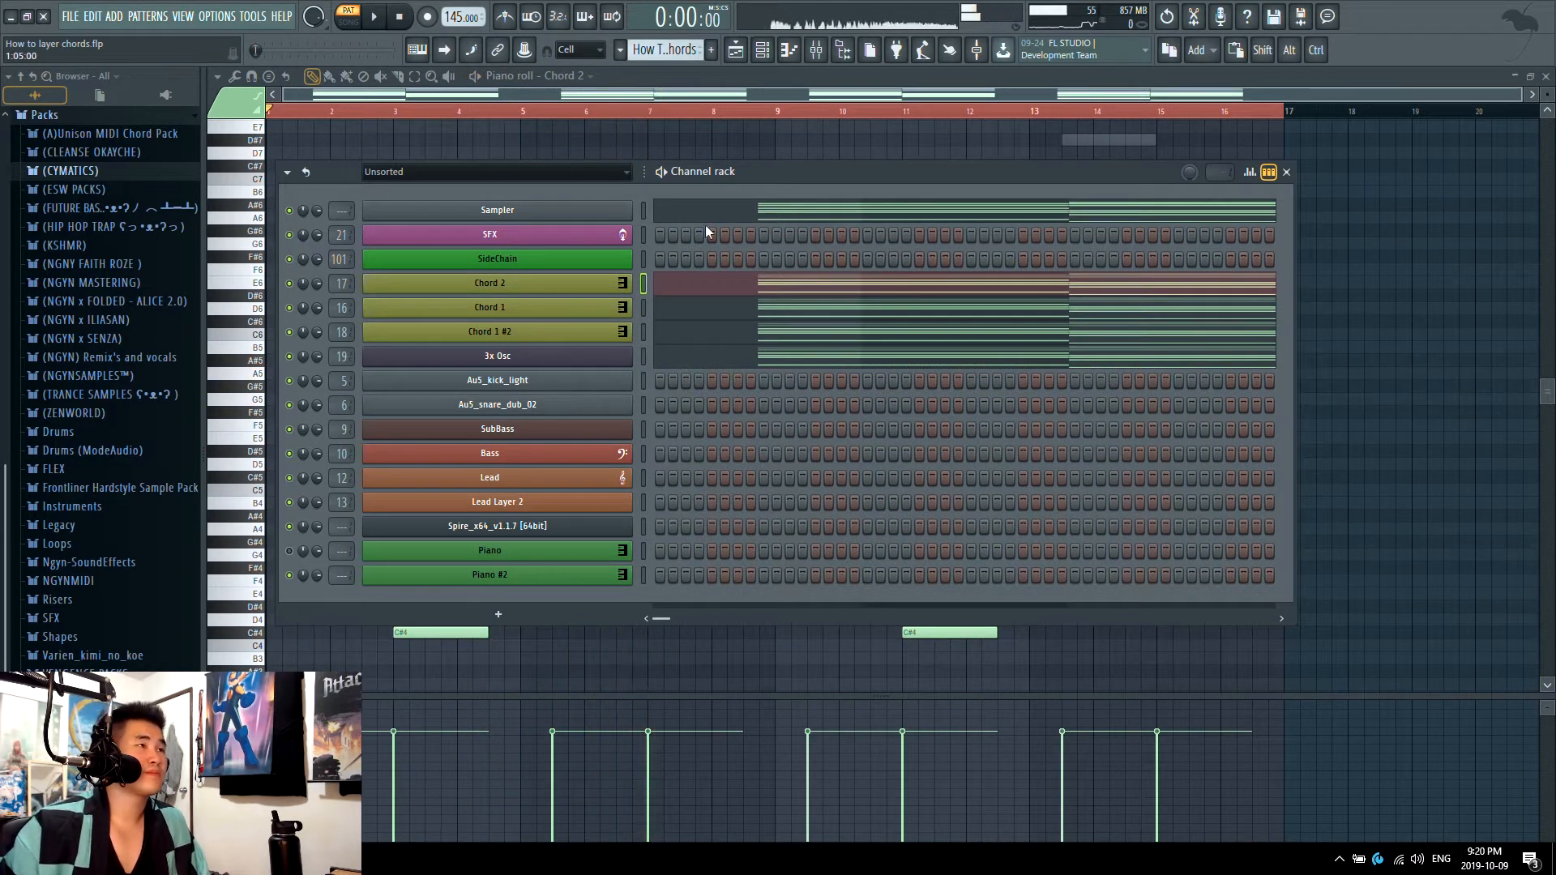
Step: Paste the copied chord notes into the Chord 2, Chord 1 and Chord 1 #2 channels
left_click(644, 213)
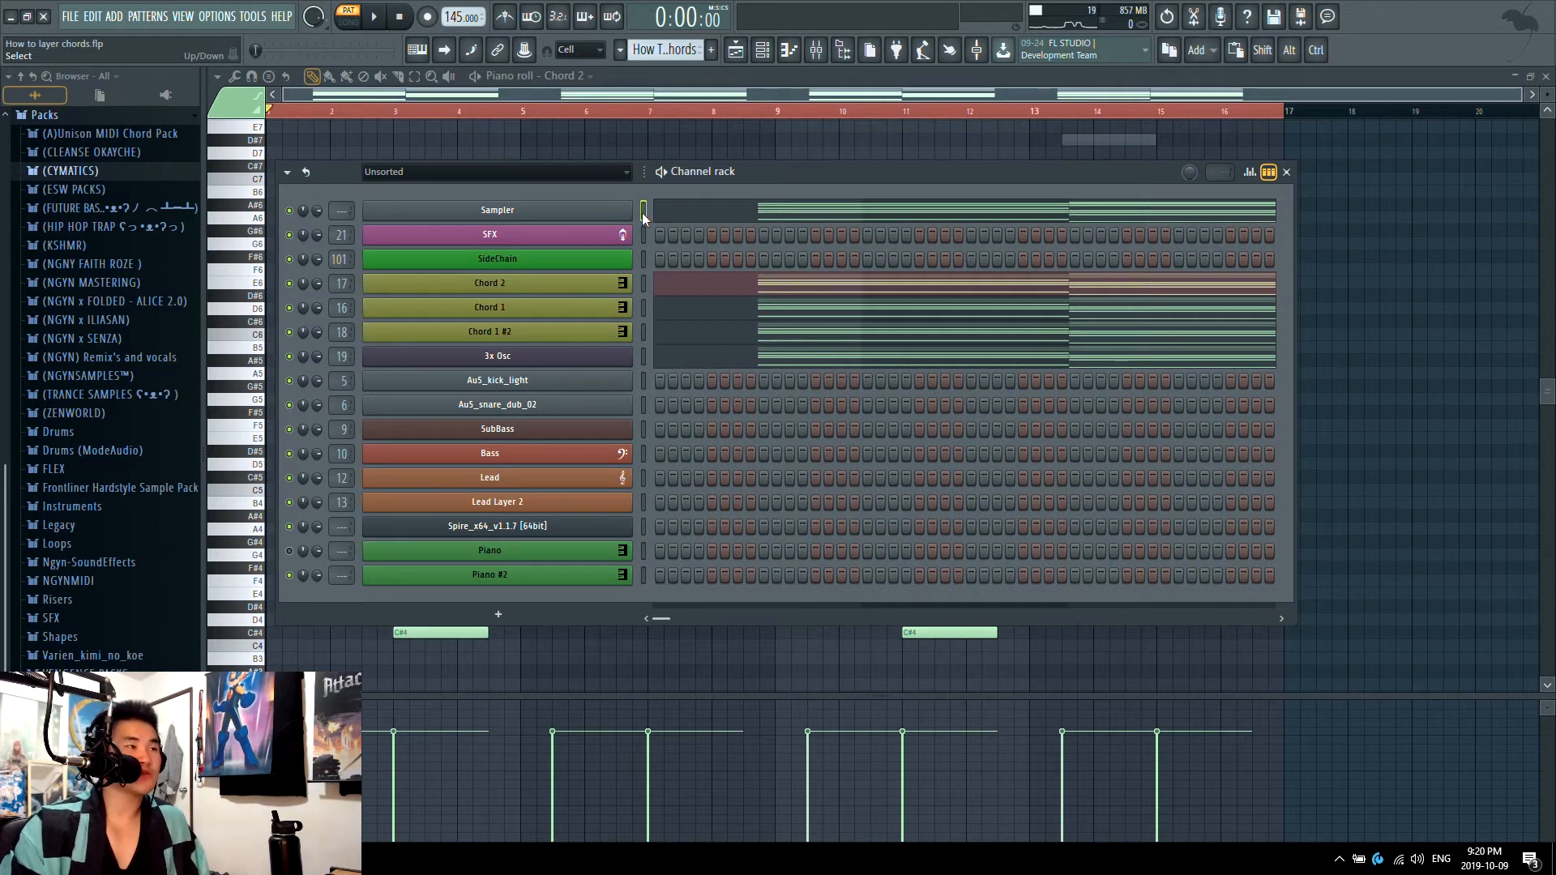
key("Down")
key("Down")
key("Down")
key("ctrl+v")
key("Down")
key("ctrl+v")
key("Down")
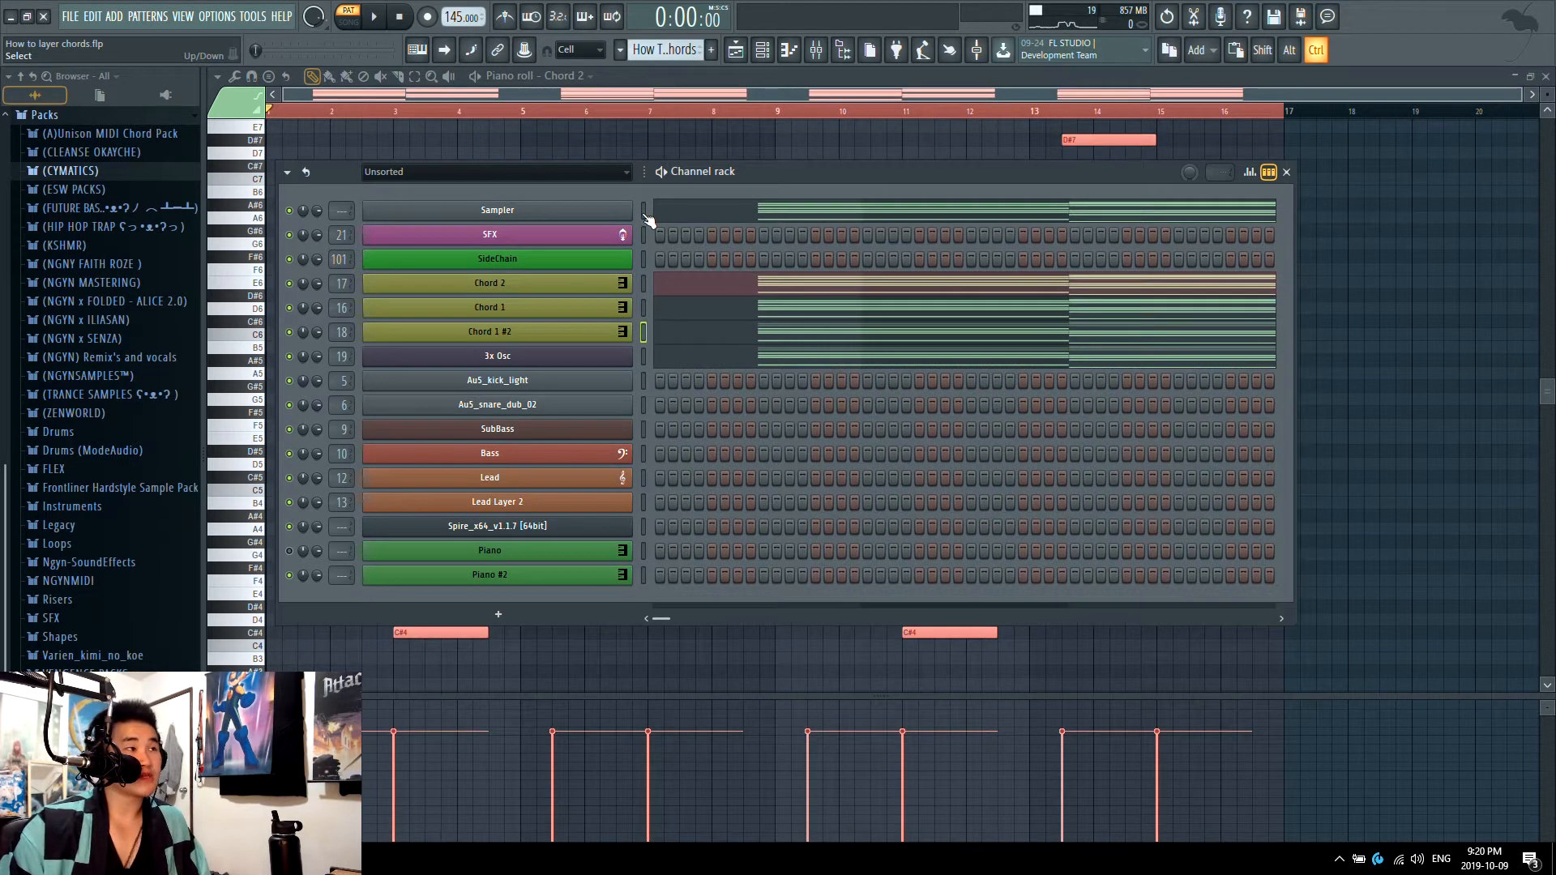
key("ctrl+v")
key("Down")
key("ctrl+v")
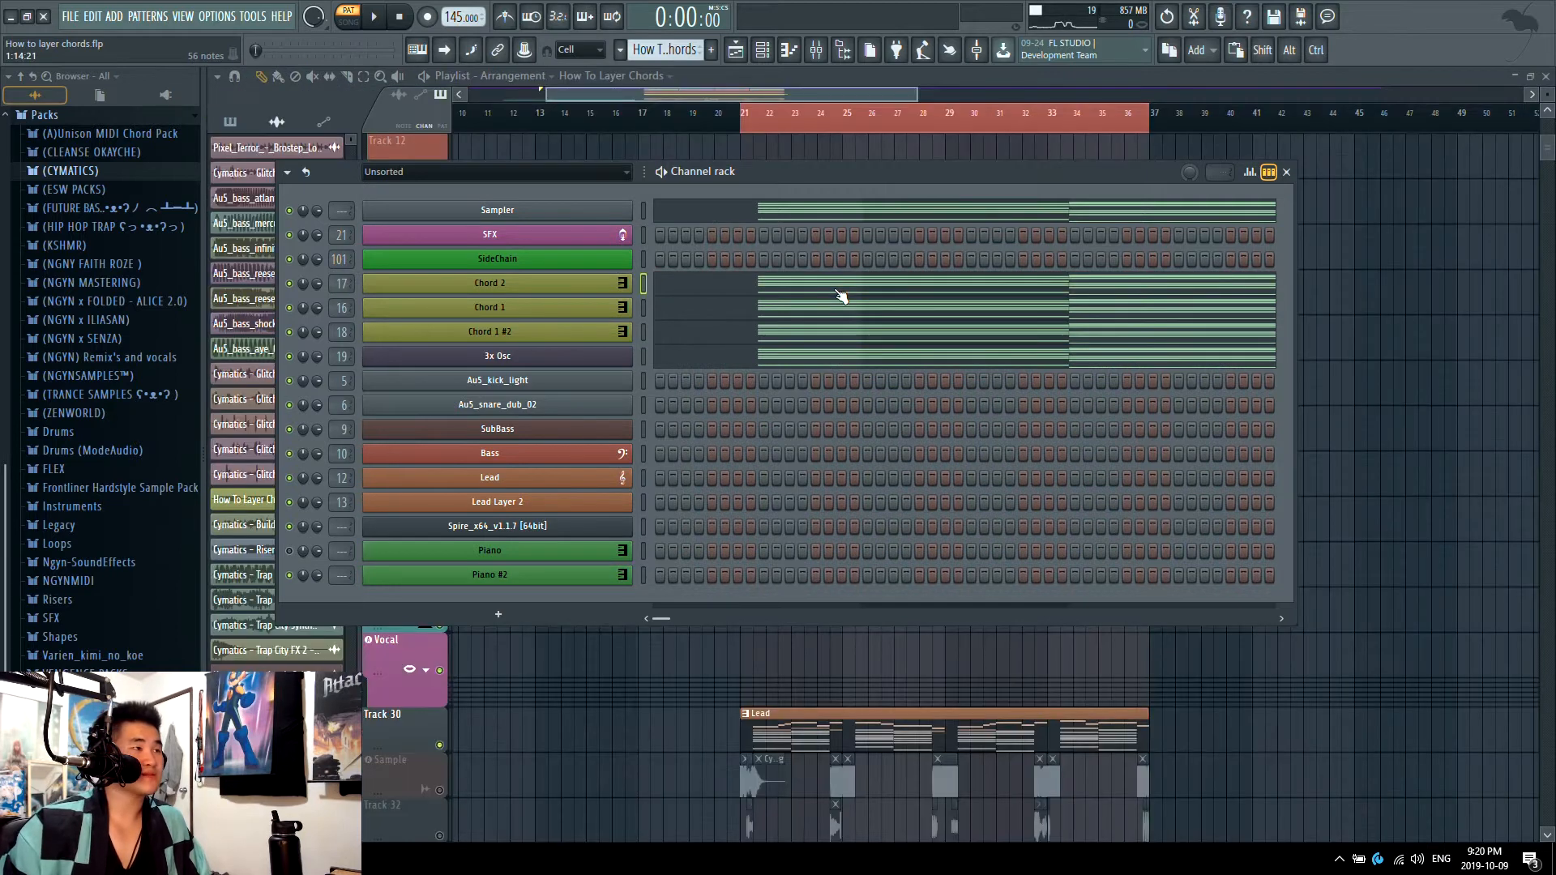
Step: Open the Chord 2 notes in the piano roll and audition the individual chords
left_click(839, 290)
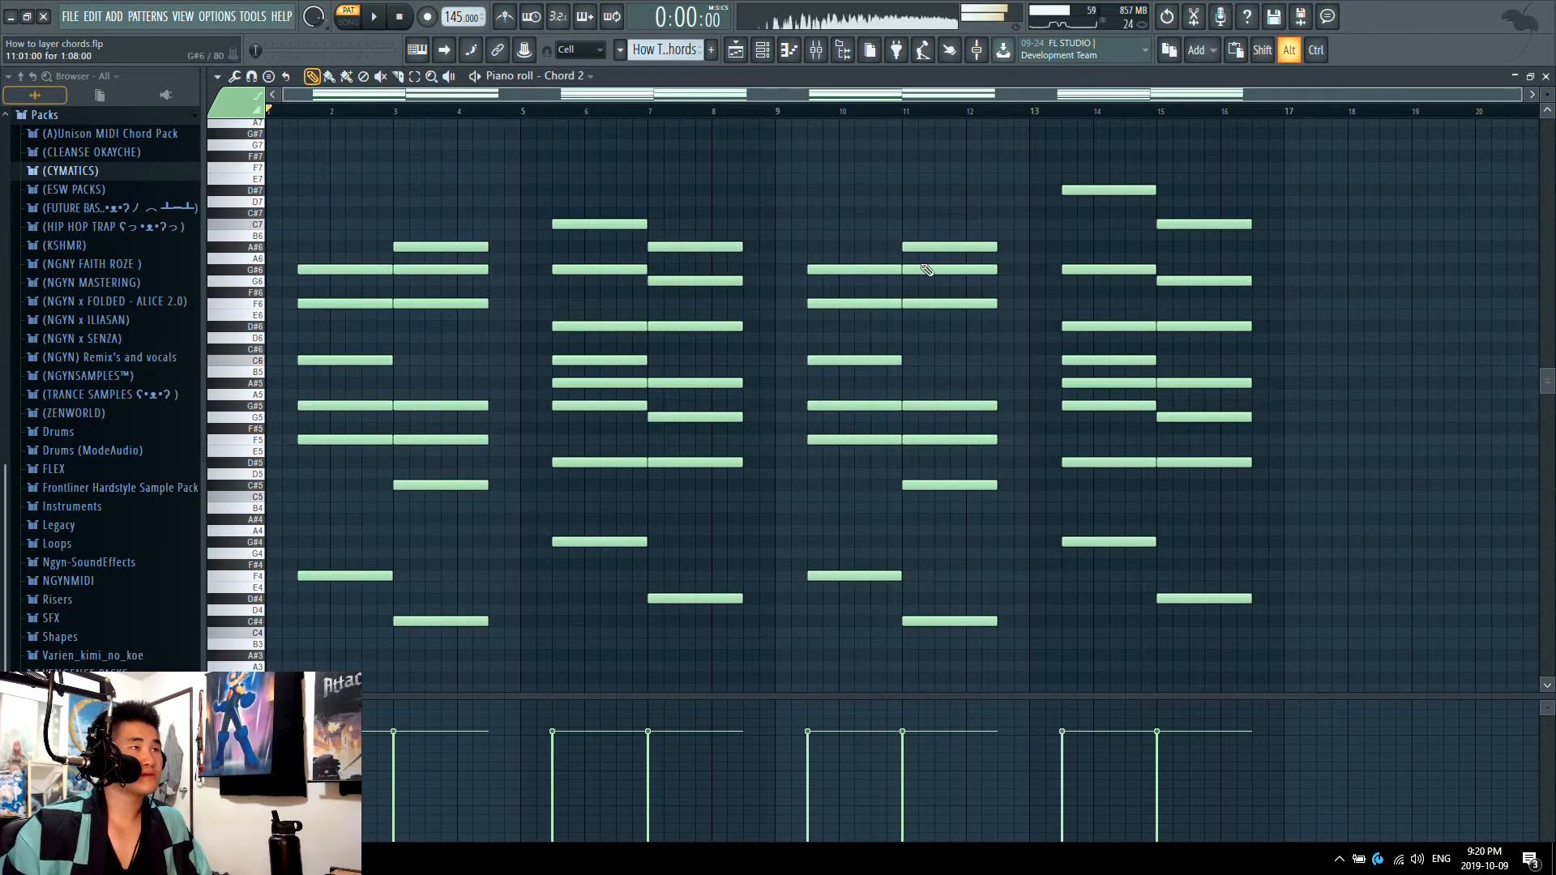
right_click(951, 253, "alt")
right_click(1129, 216, "alt")
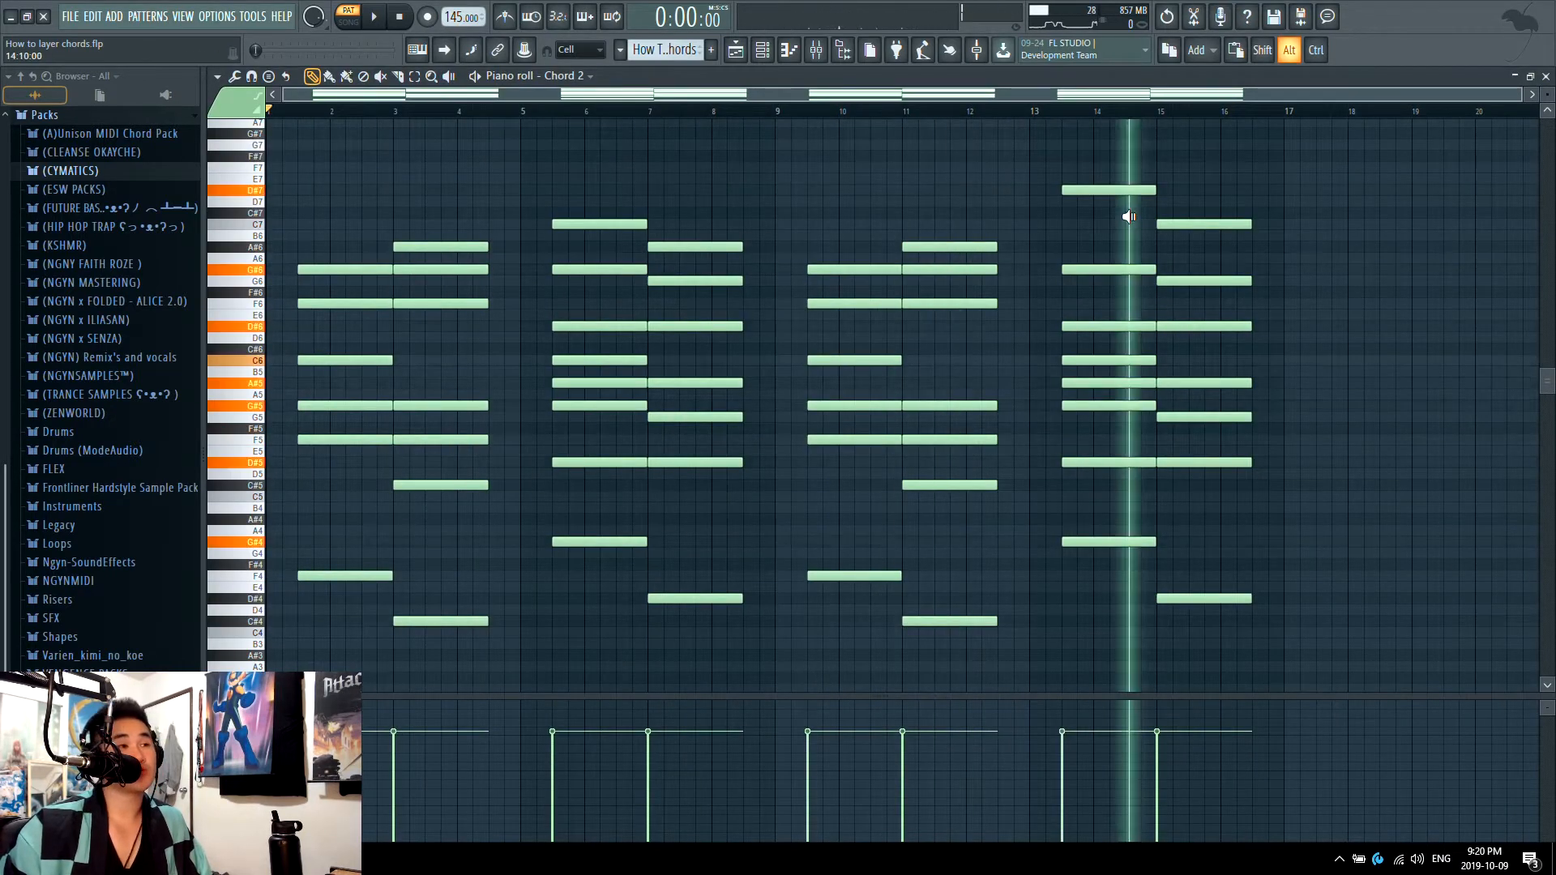
left_click_drag(1130, 217, 1173, 225)
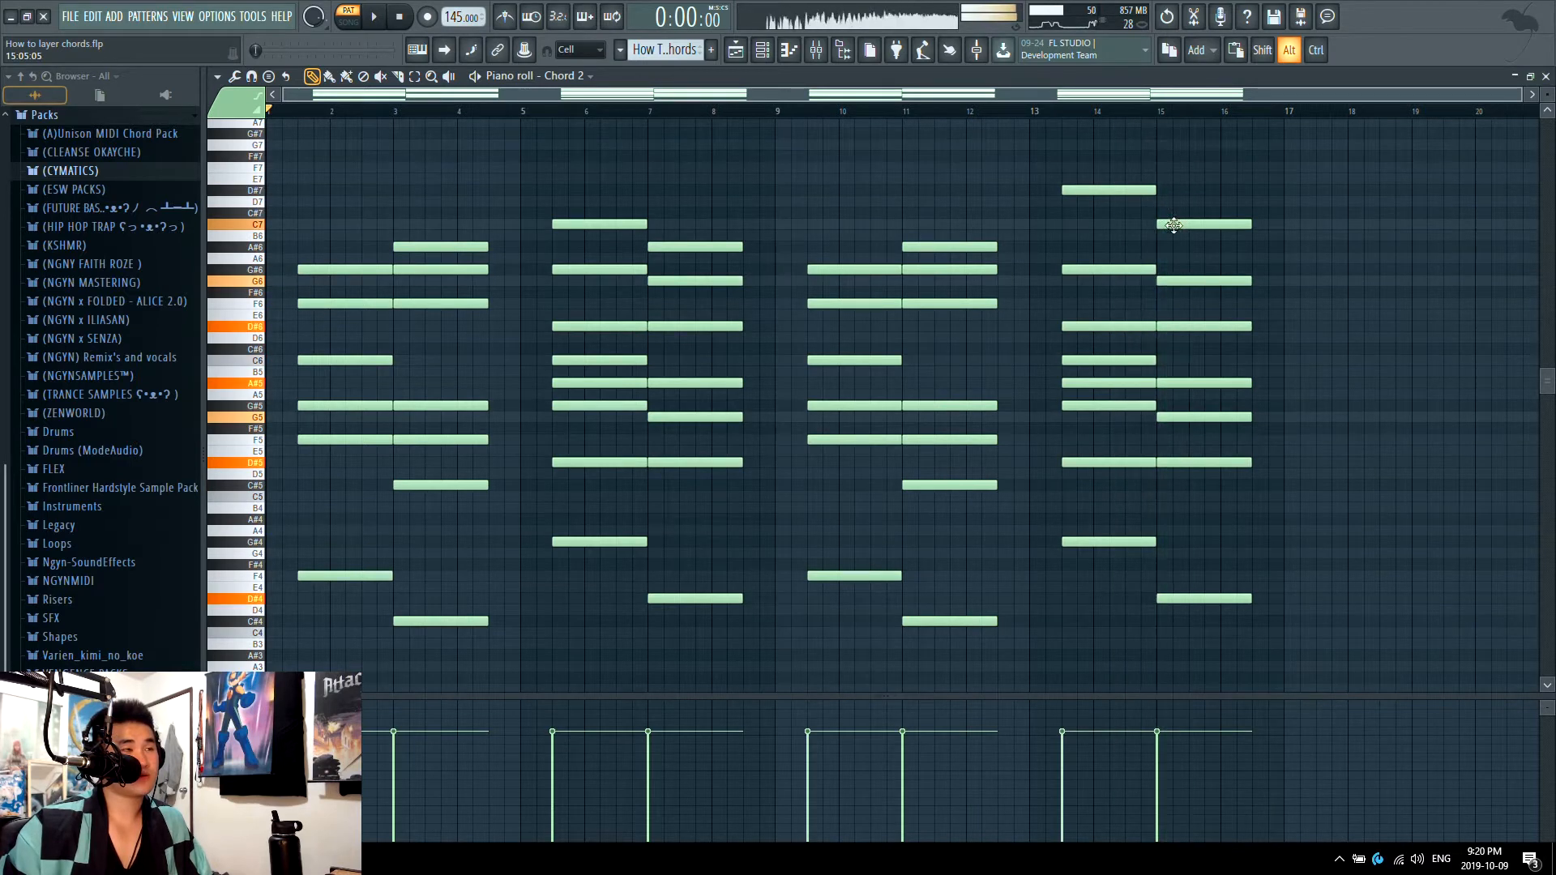
left_click_drag(556, 188, 694, 176)
Step: Switch to the Piano pattern, open the Piano #2 notes and audition the simpler chords
left_click(763, 50)
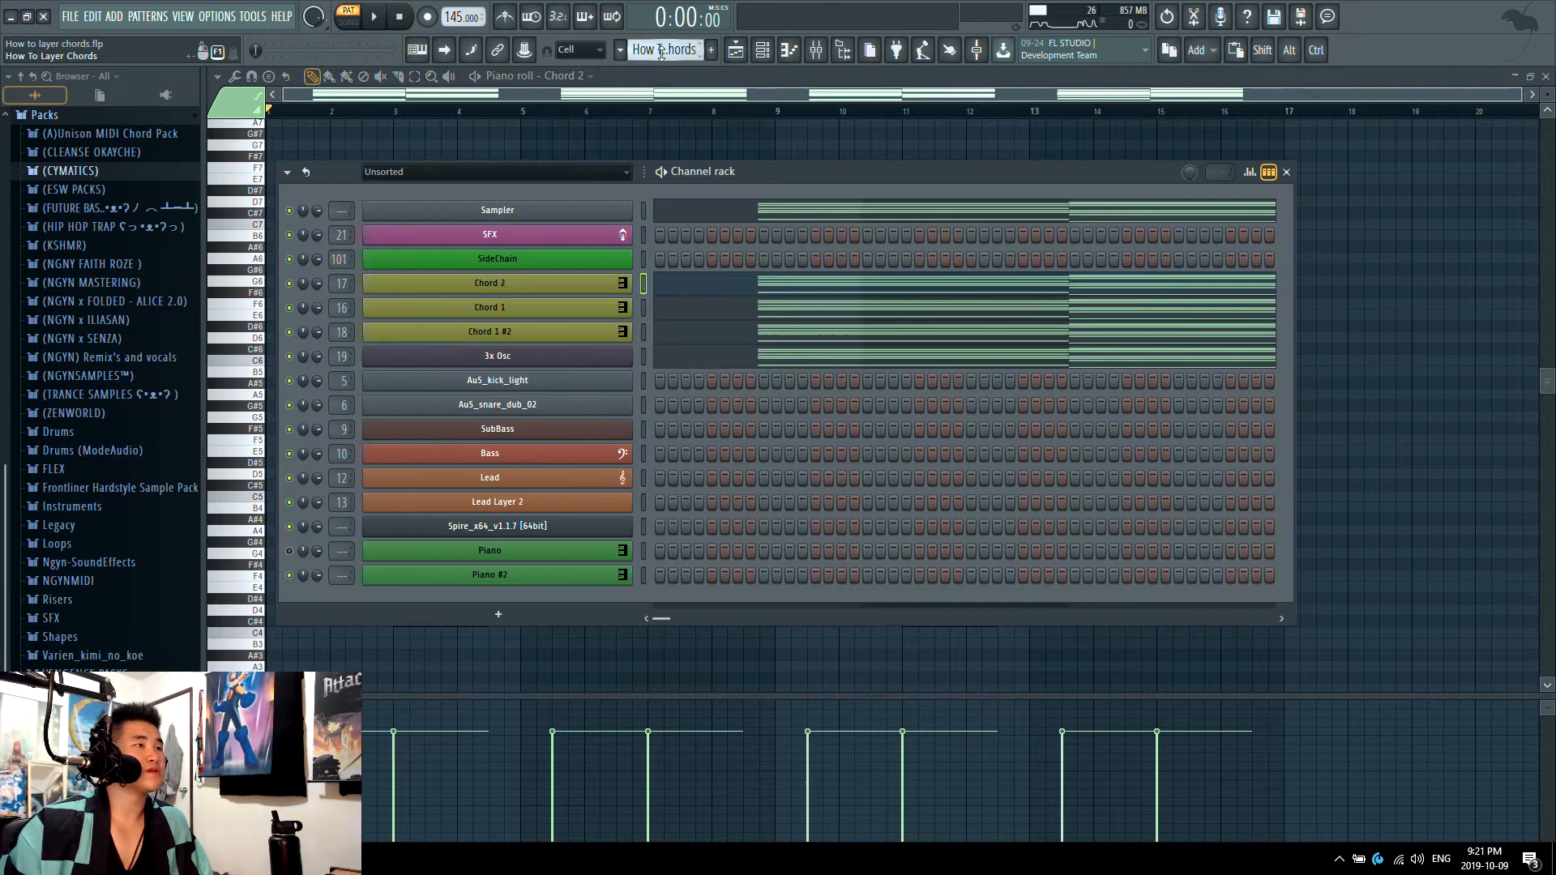
left_click(621, 49)
left_click(686, 228)
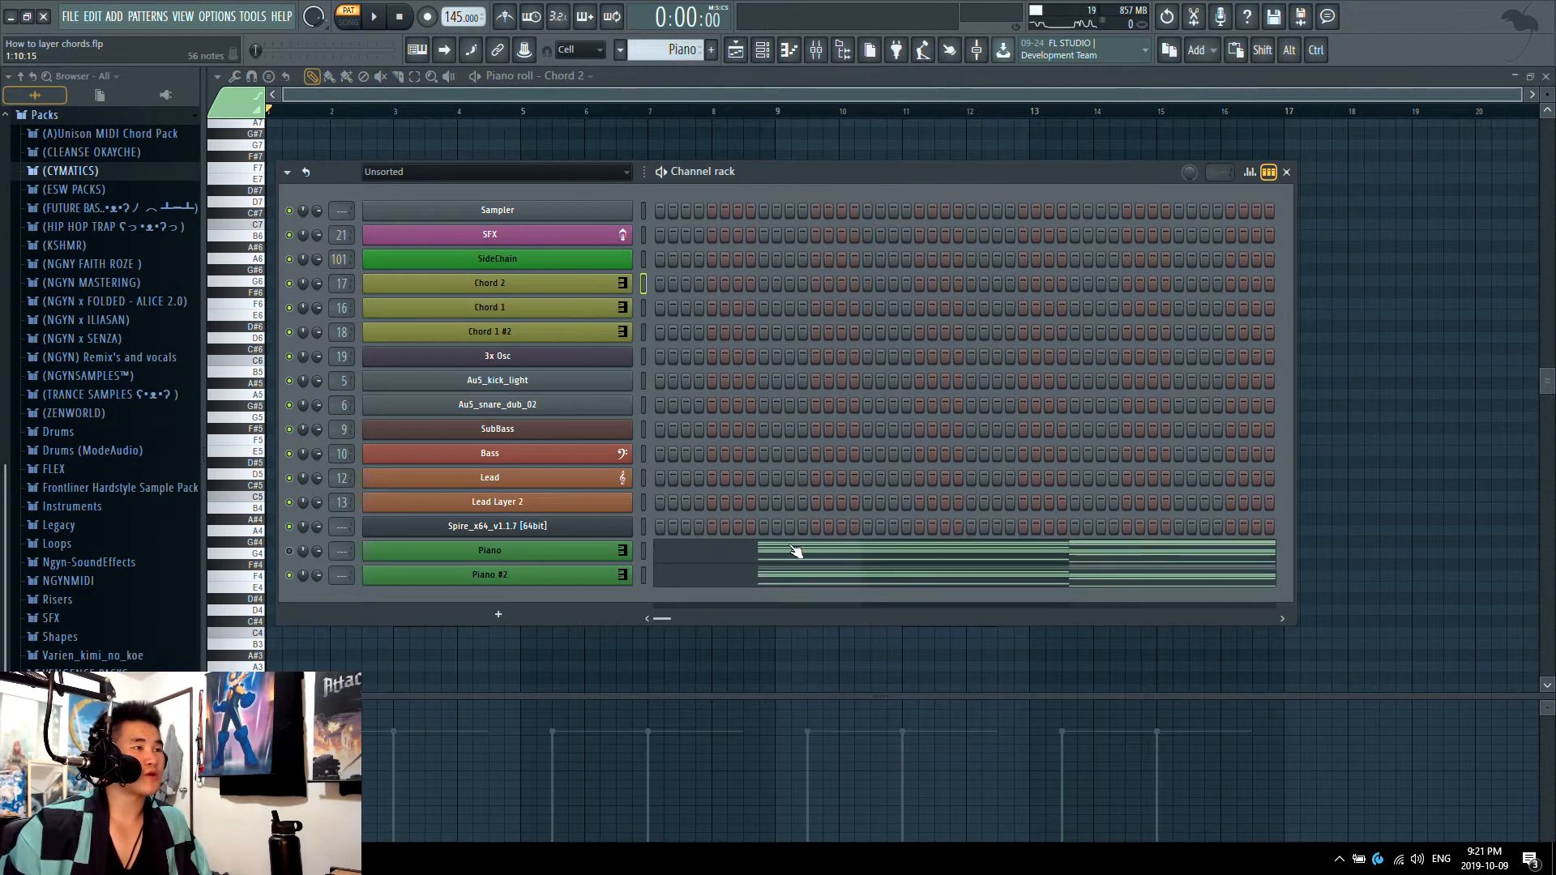
left_click(819, 578)
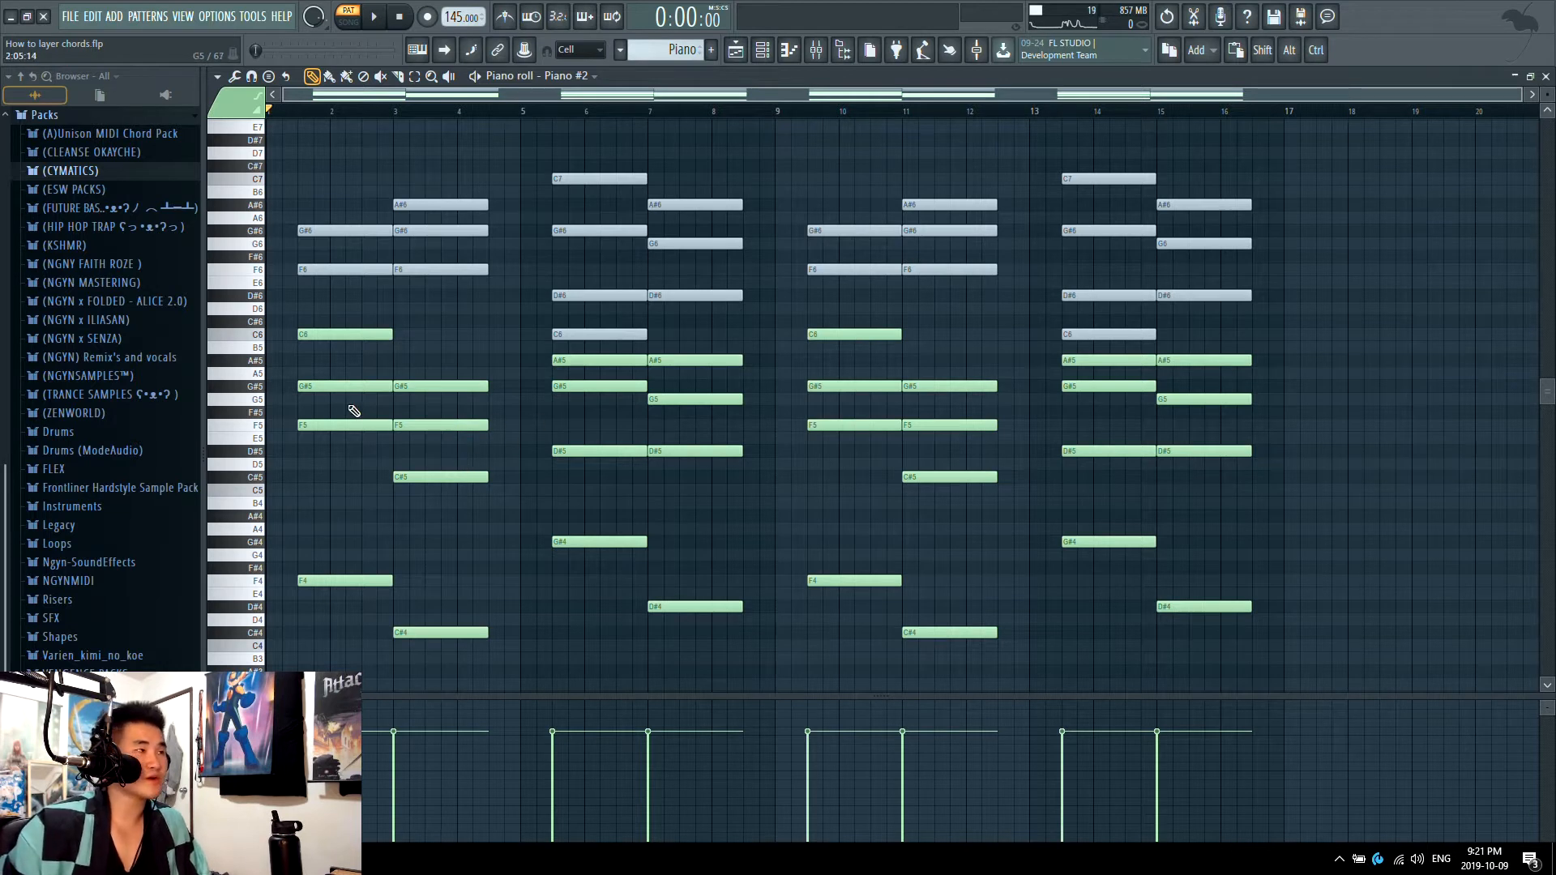
left_click_drag(352, 380, 567, 337)
right_click(688, 340, "alt")
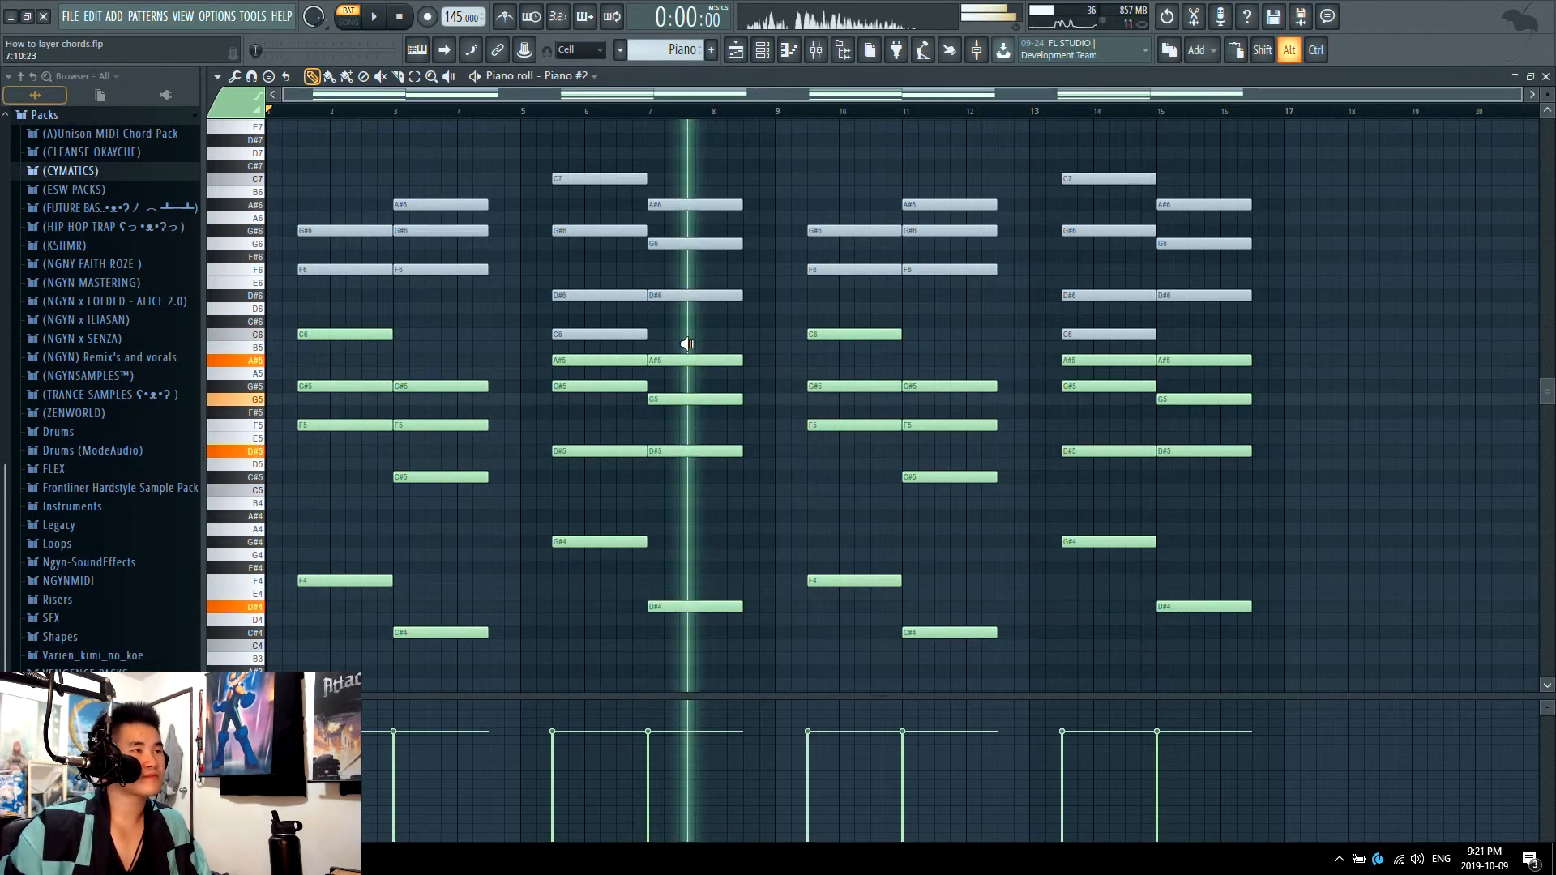
Step: Unmute the upper notes of the first four Piano #2 chords and audition the fuller voicings
scroll(430, 379, "up", 2)
key("t")
left_click(352, 350)
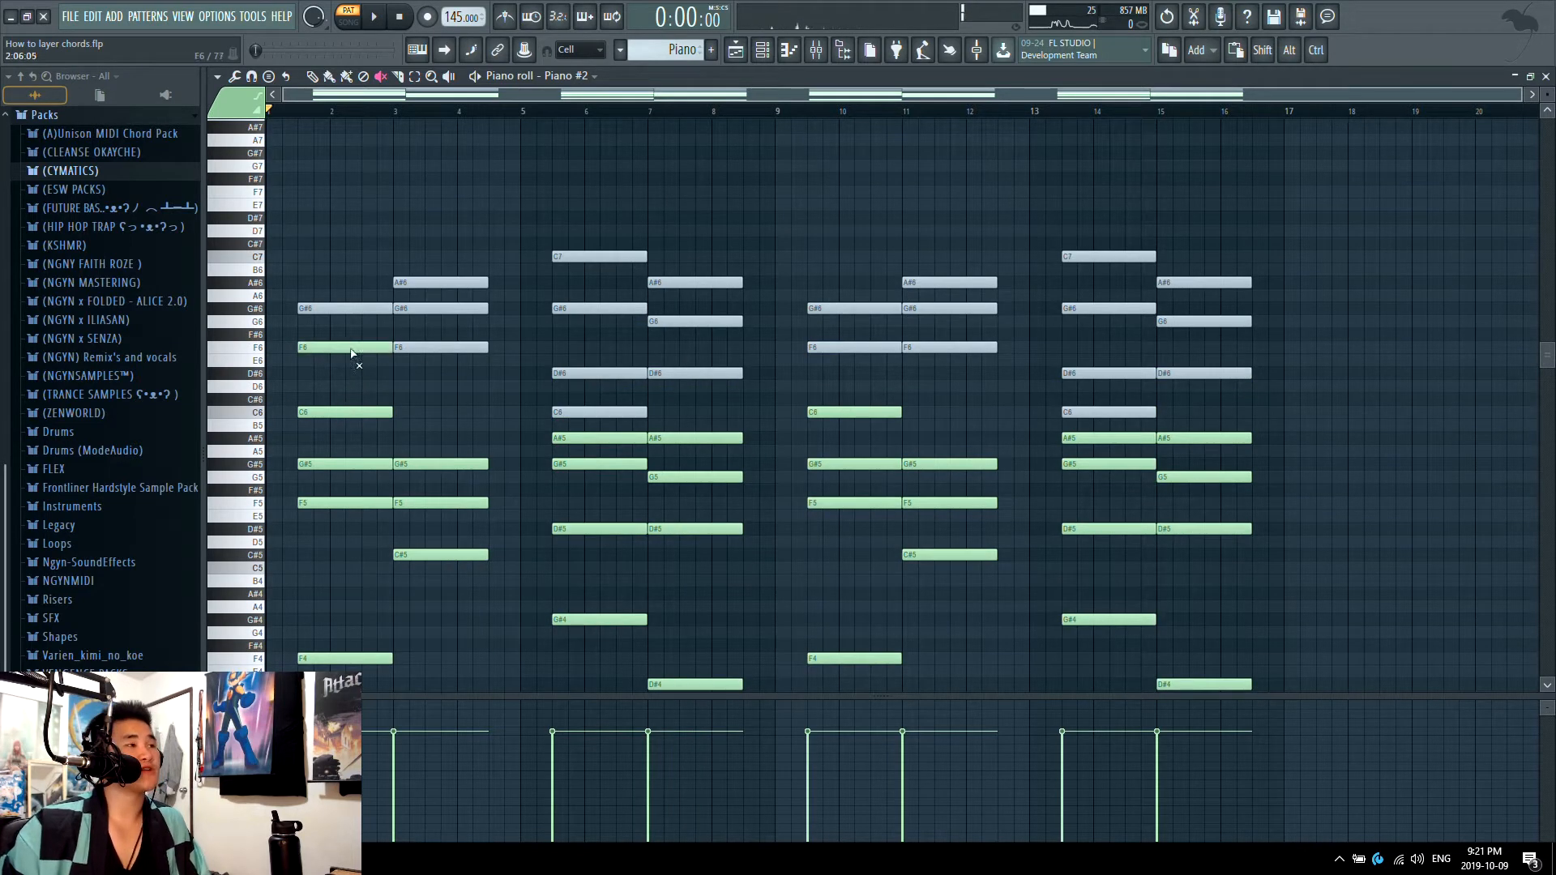
key("t")
left_click(348, 309)
right_click(340, 312, "alt")
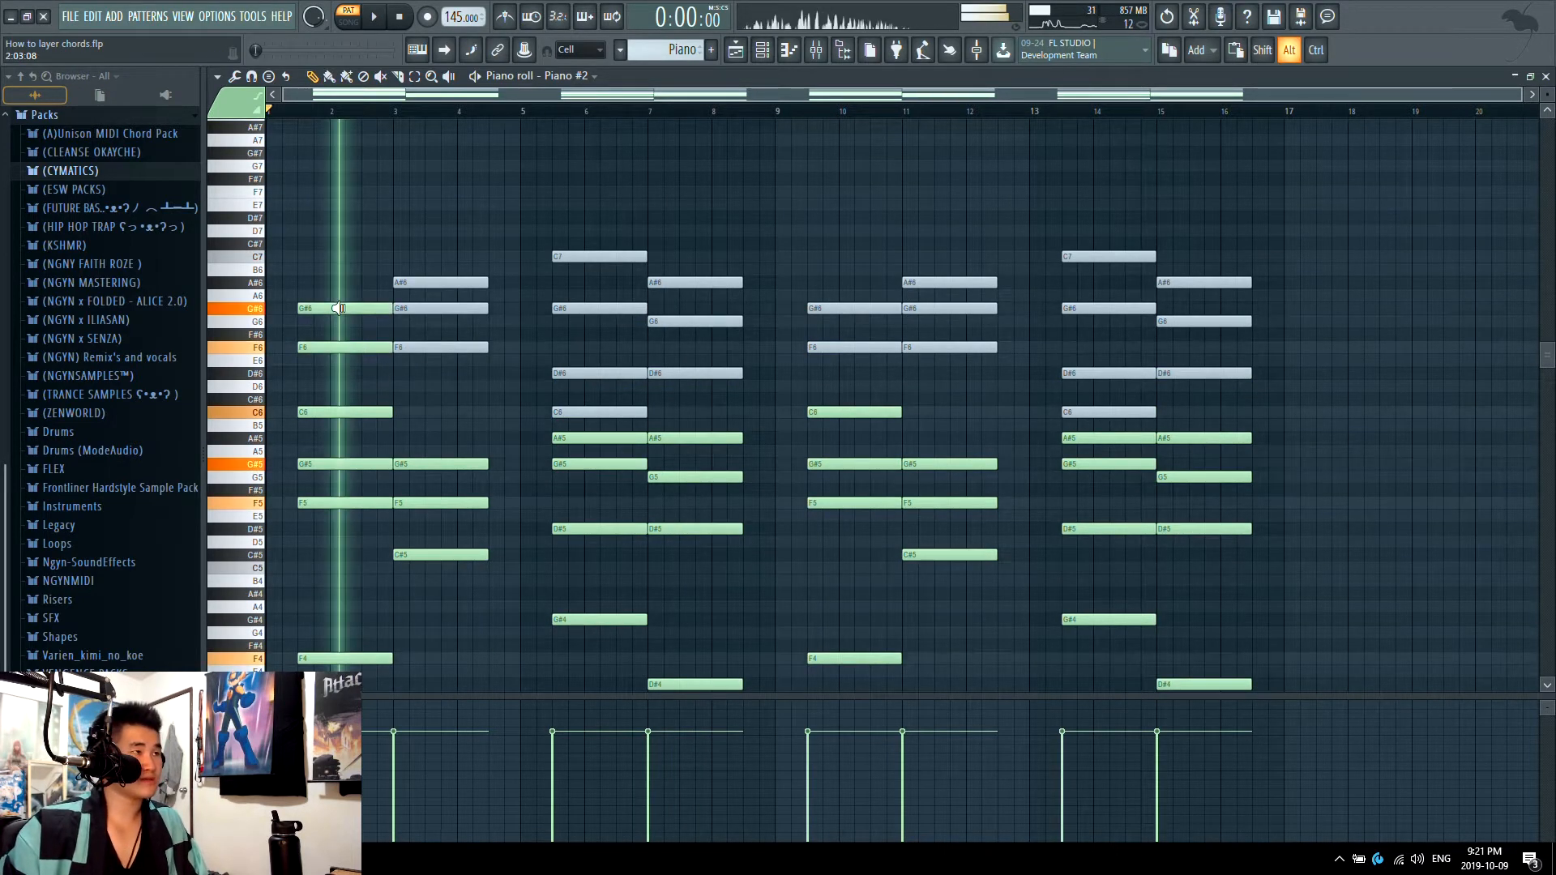
key("t")
mouse_move(440, 350)
left_mouse_down()
mouse_move(440, 255)
mouse_move(442, 283)
left_mouse_up()
left_click_drag(616, 412, 608, 256)
left_click_drag(684, 406, 690, 209)
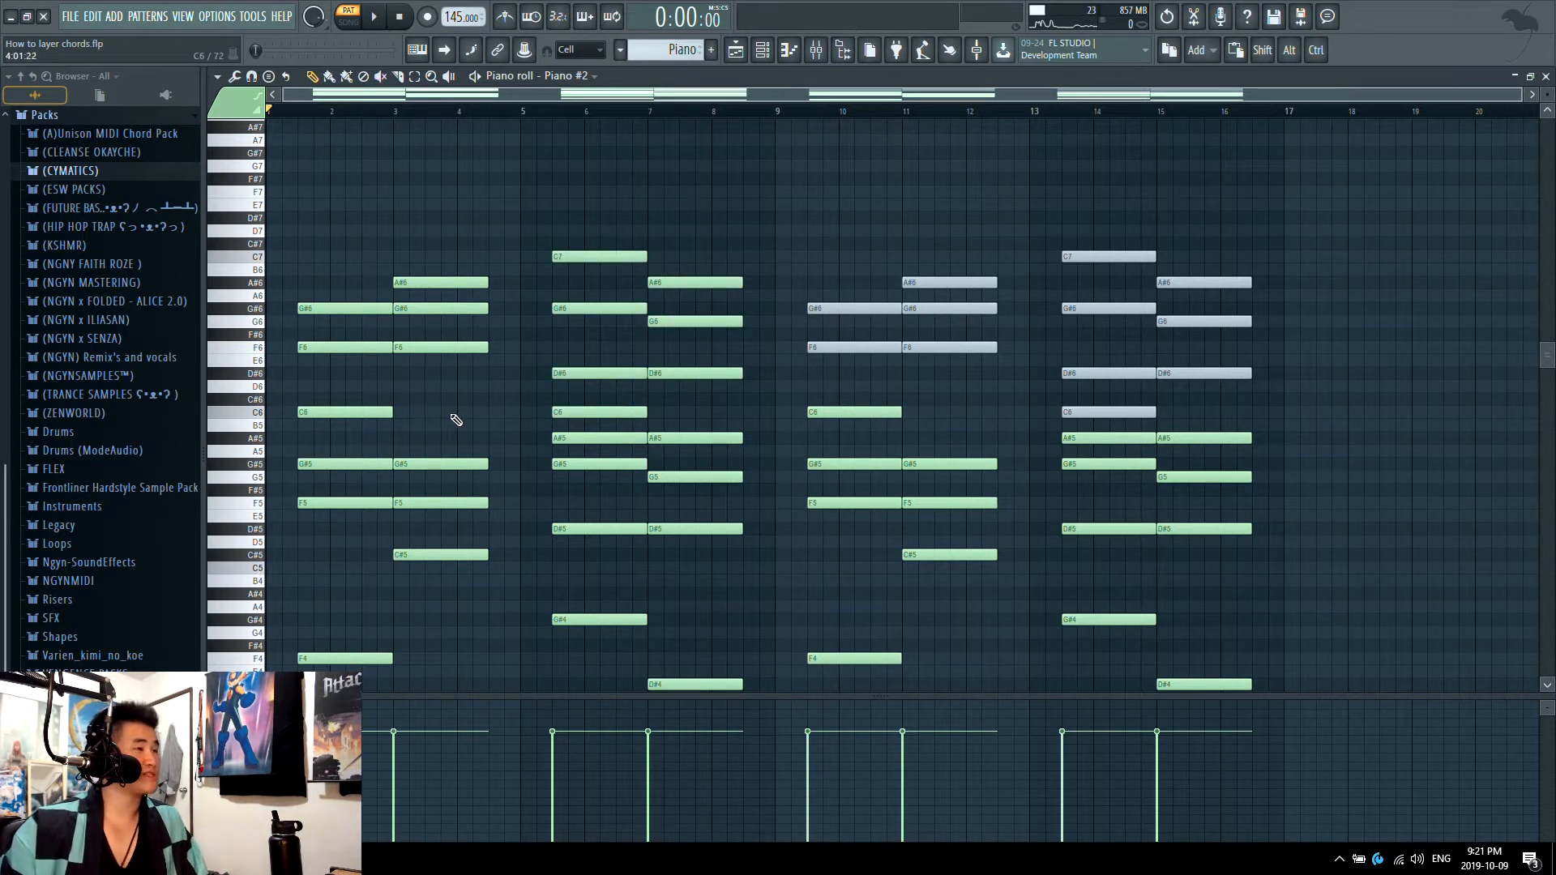
left_click_drag(351, 369, 679, 304, "alt")
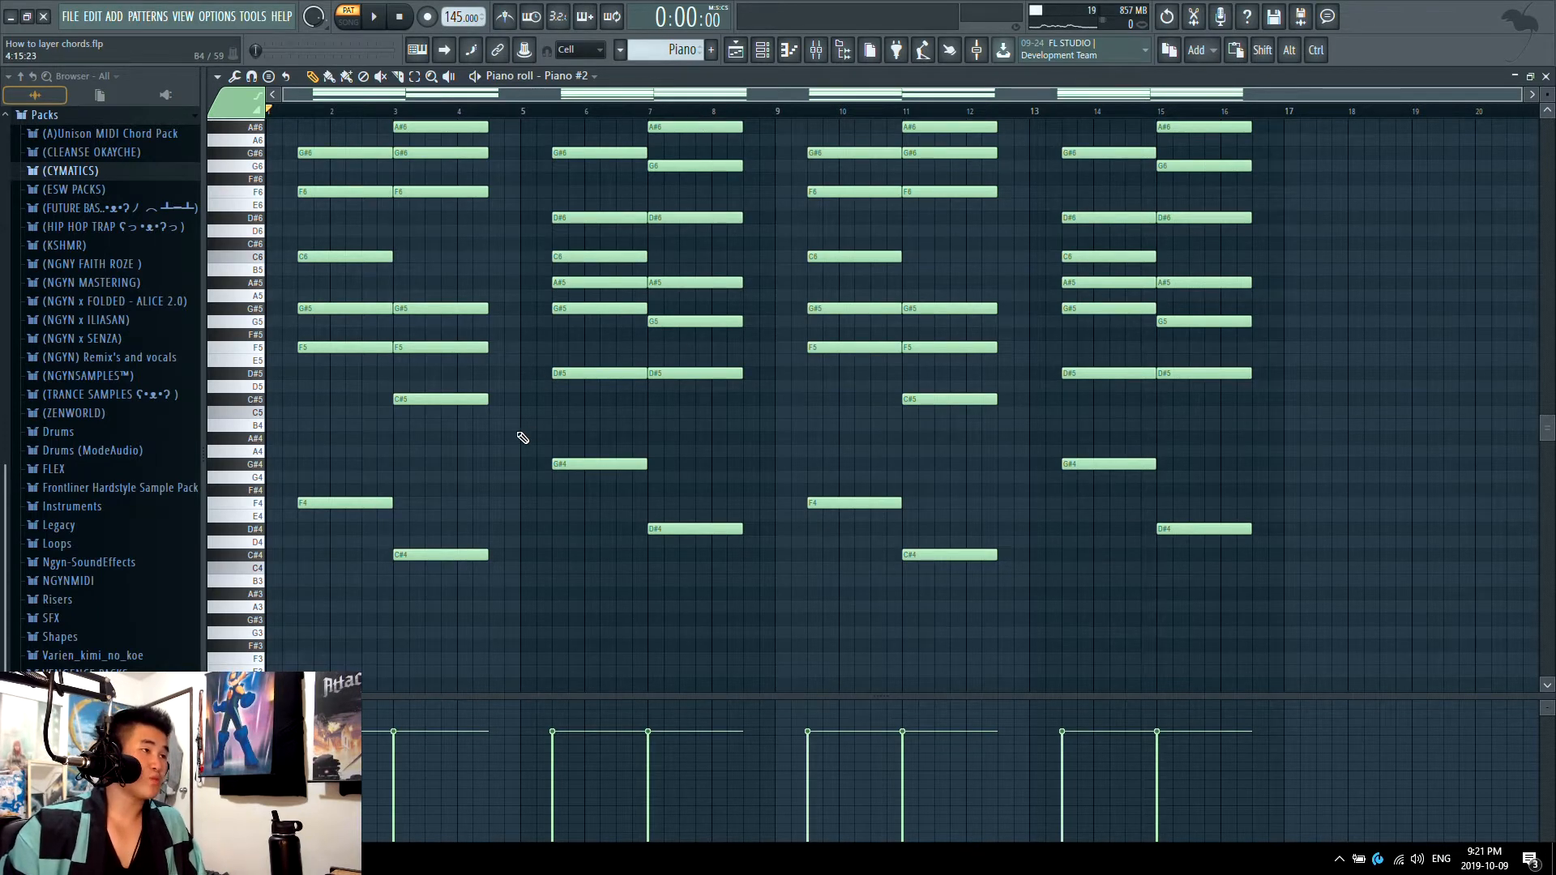
Step: Transpose all Piano #2 notes down one octave
key("ctrl+a")
key("ctrl+Down")
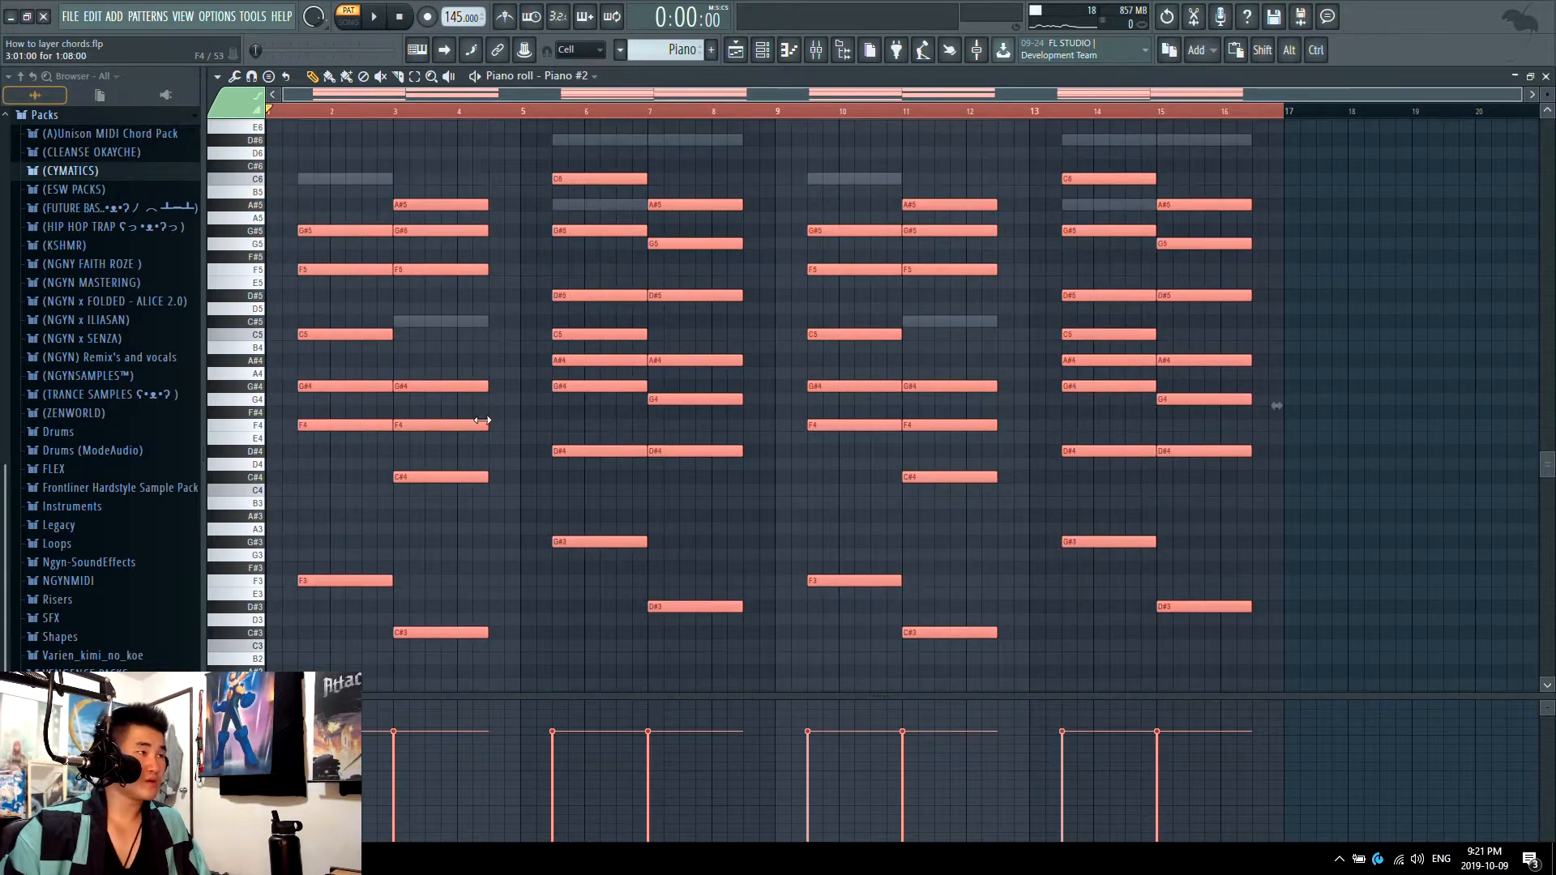
Step: Try the Piano #2 chords one octave lower, and play the progression at the original octave for comparison
key("space")
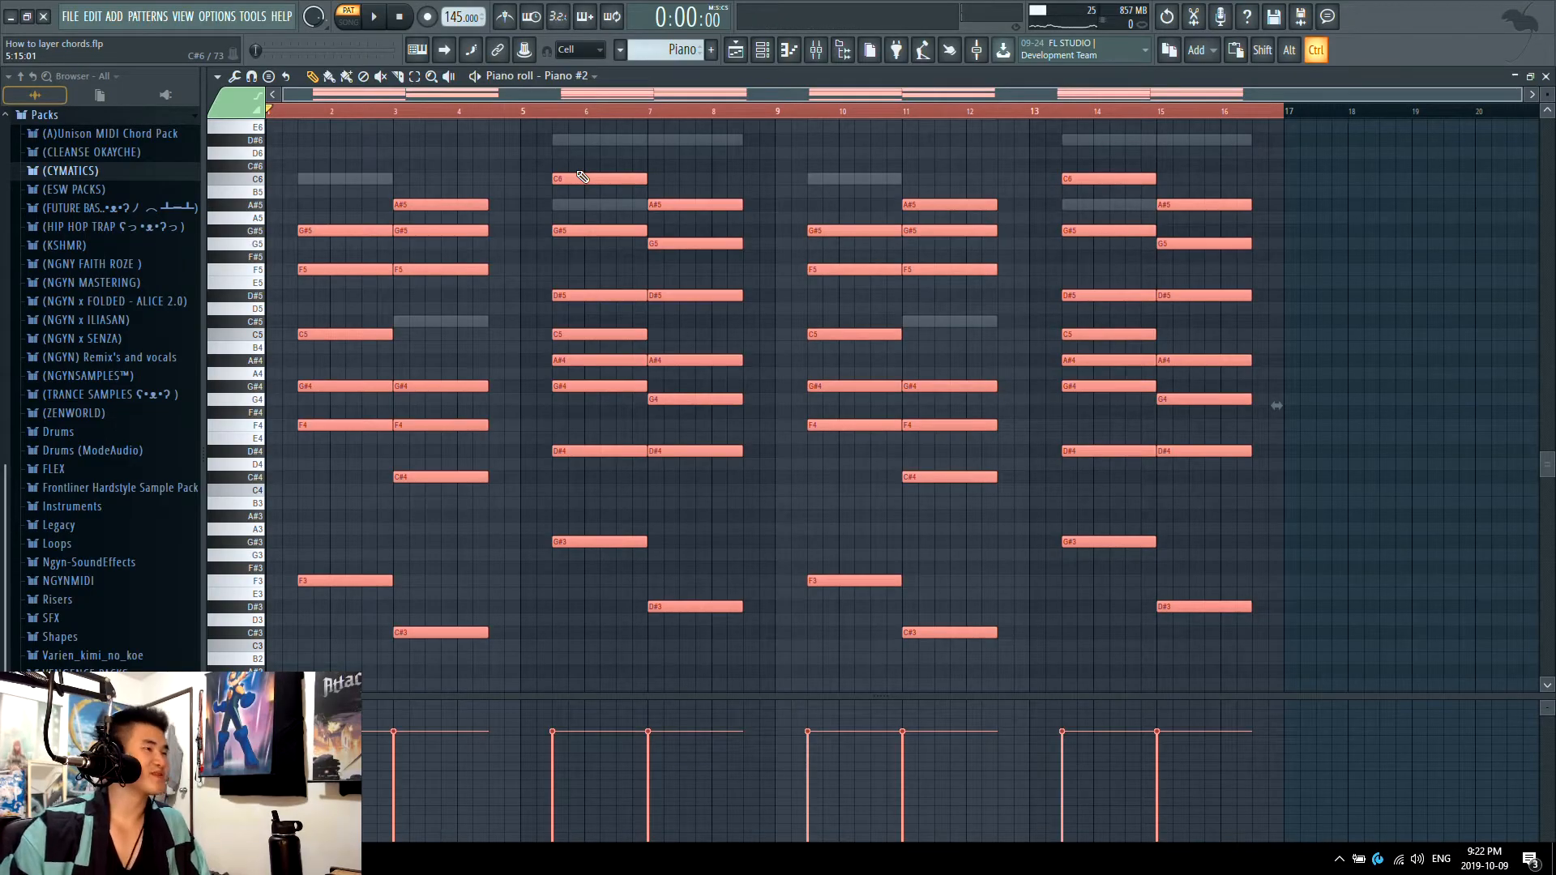
key("ctrl+Down")
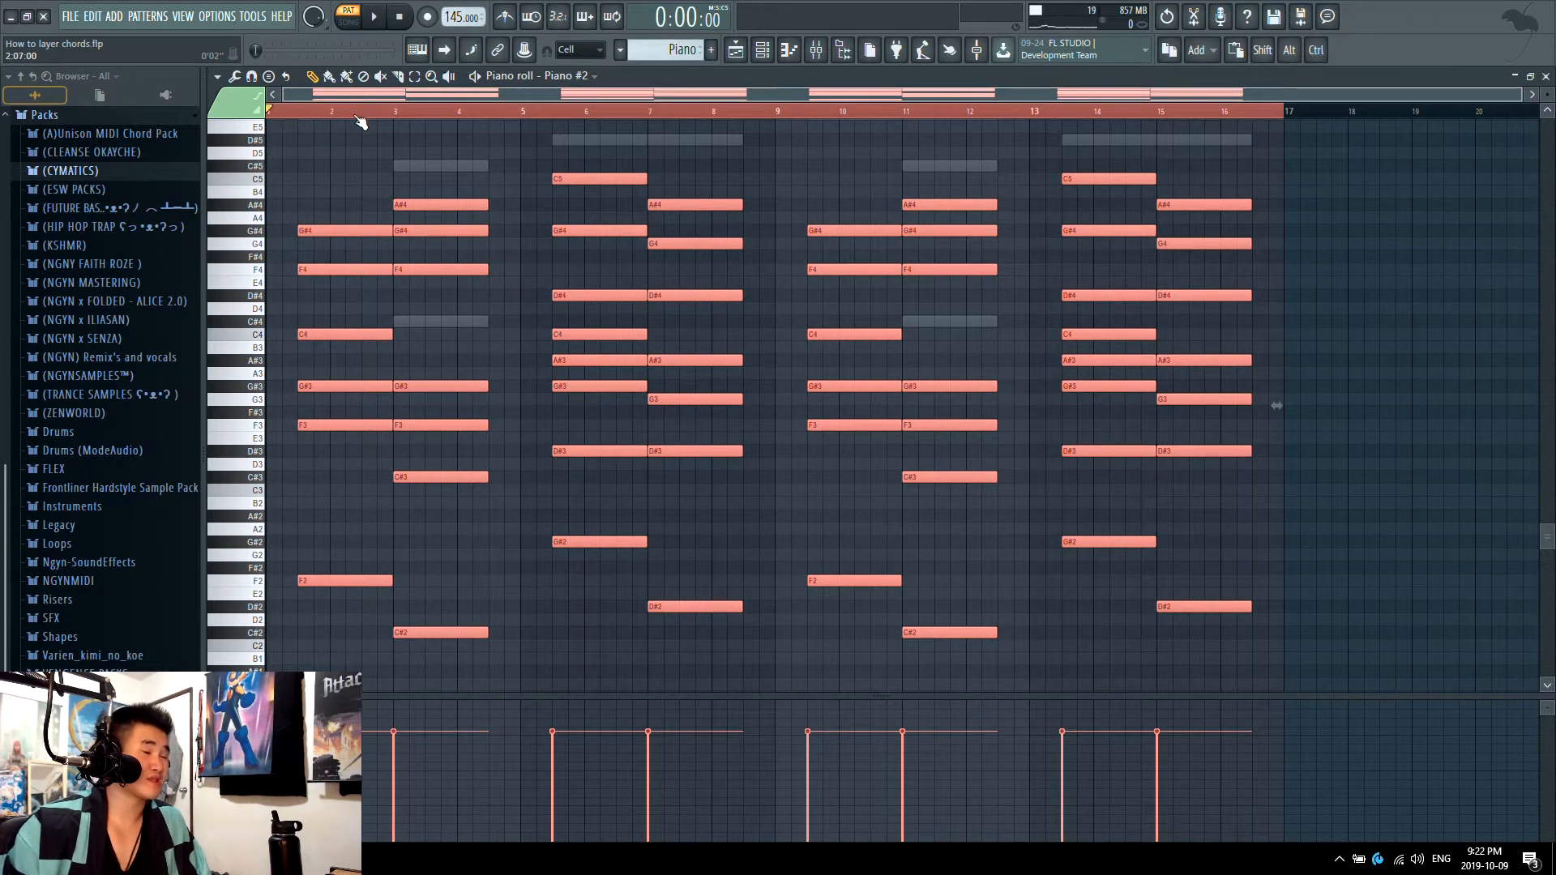
key("space")
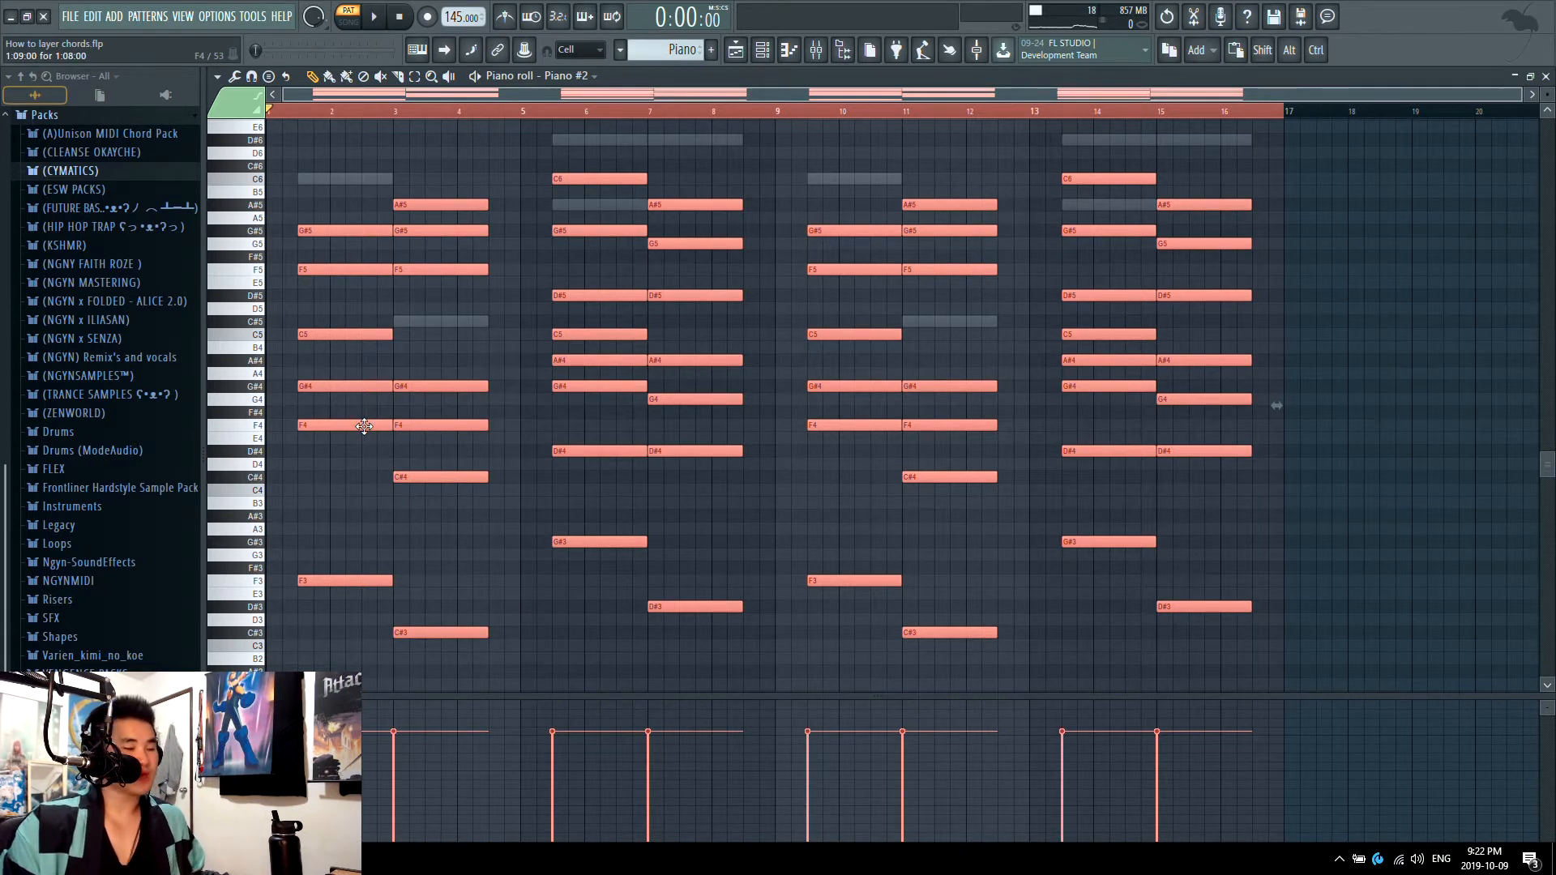
key("space")
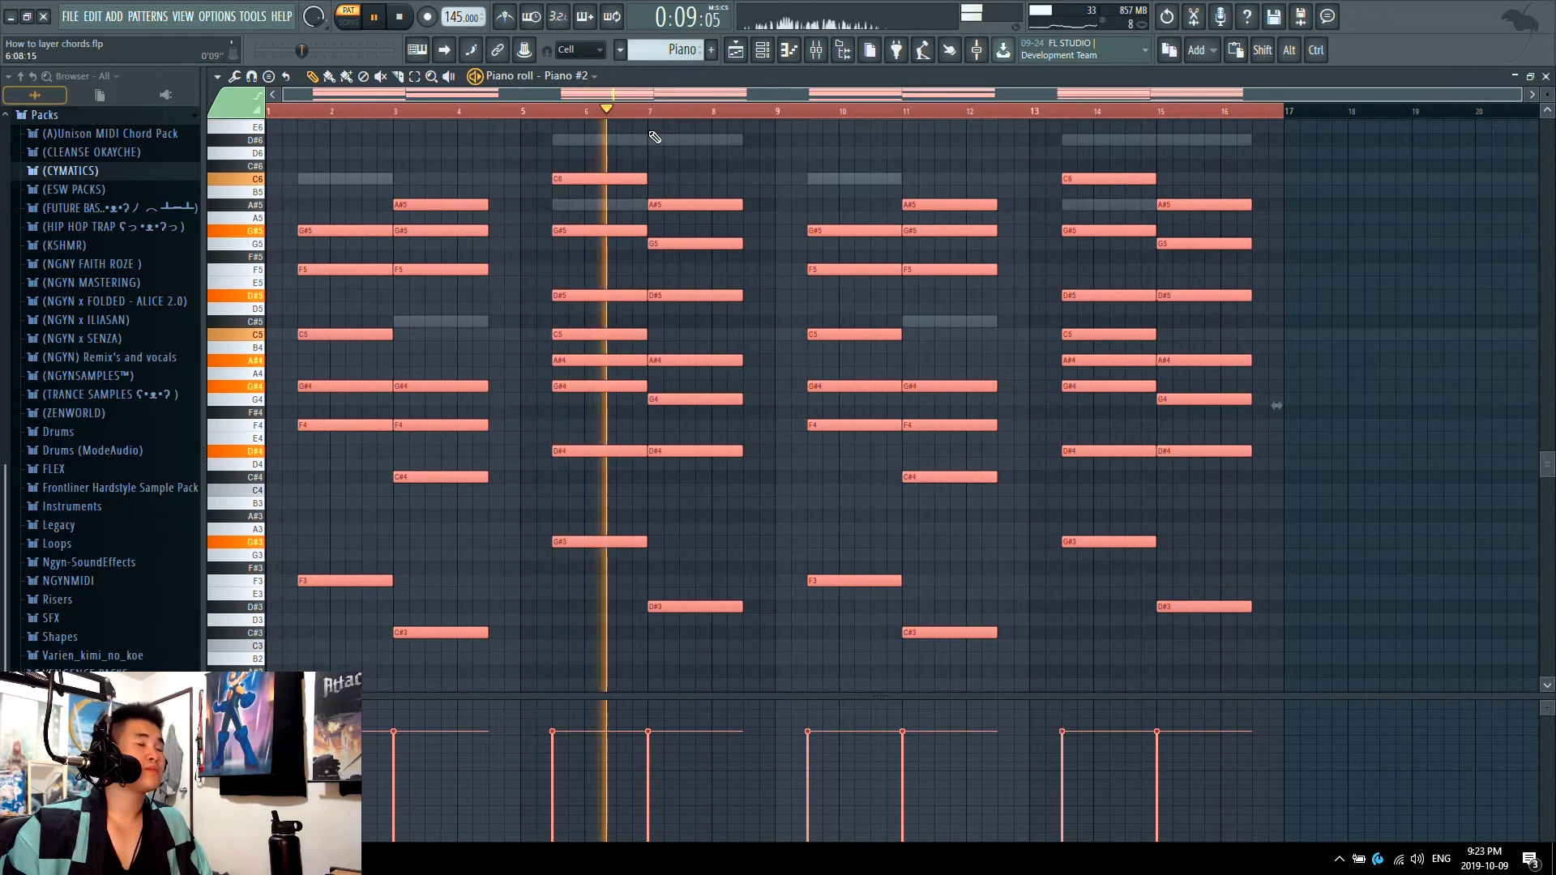
key("space")
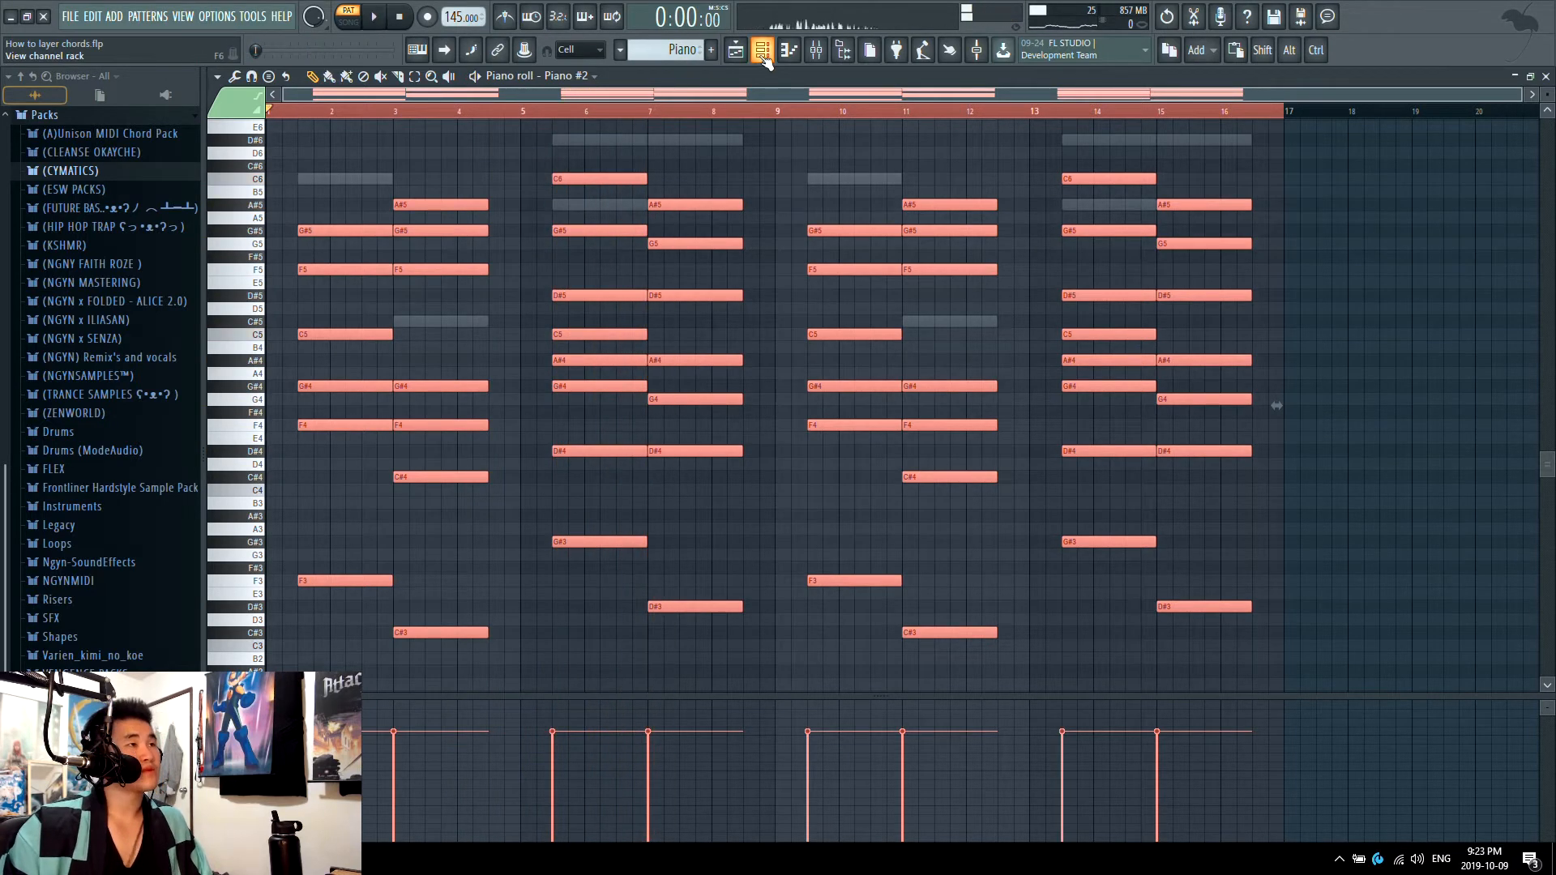
Step: Switch to the How To Layer Chords pattern, lower the Chord 1 notes one octave and play them back
left_click(620, 50)
left_click(677, 104)
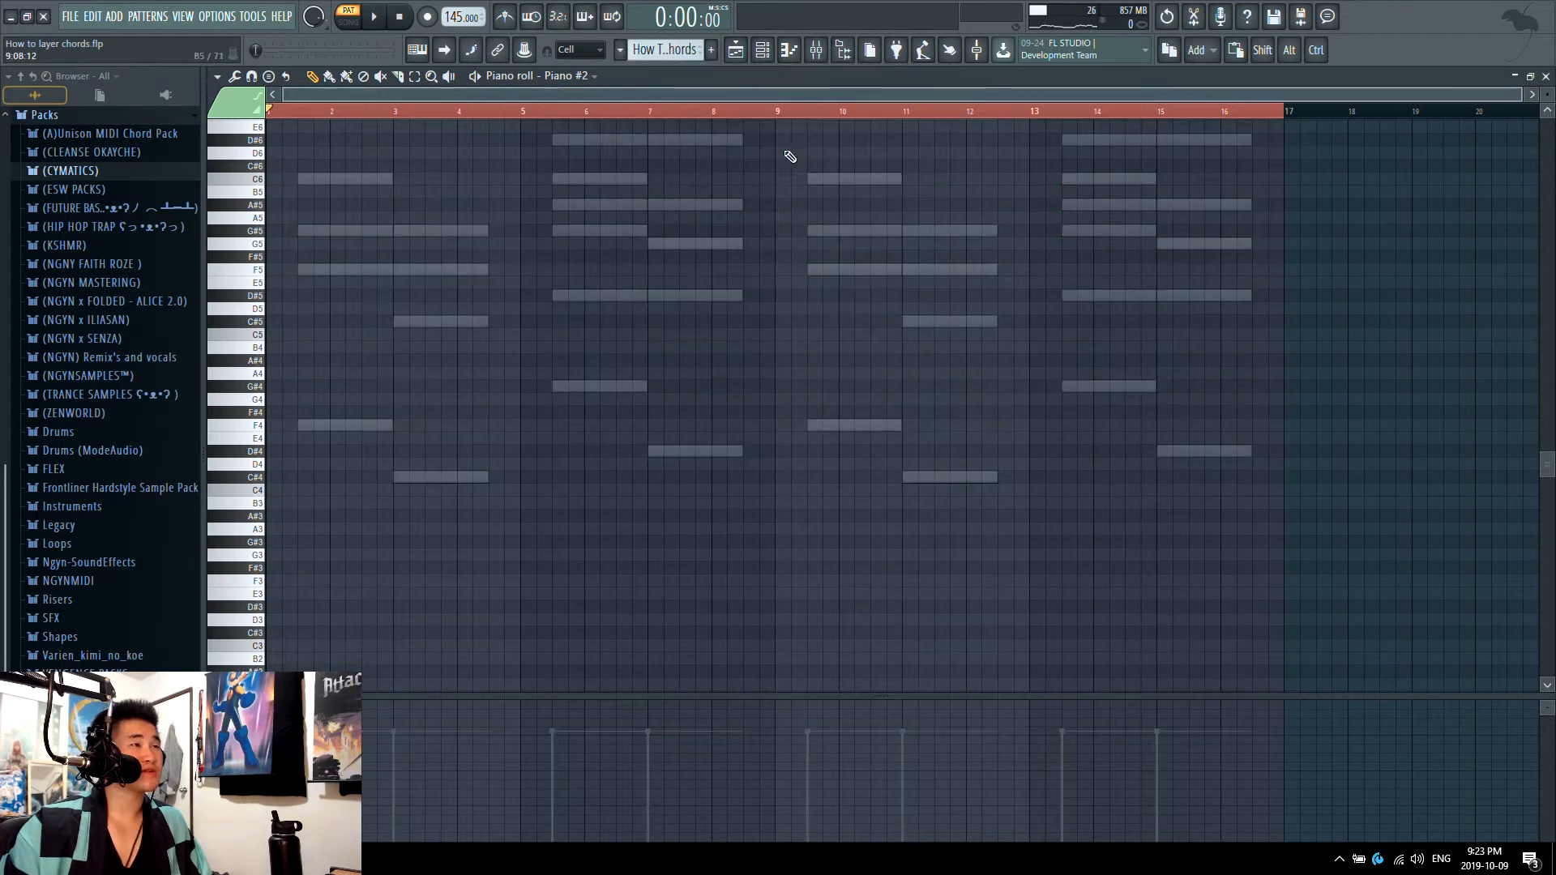
left_click(754, 51)
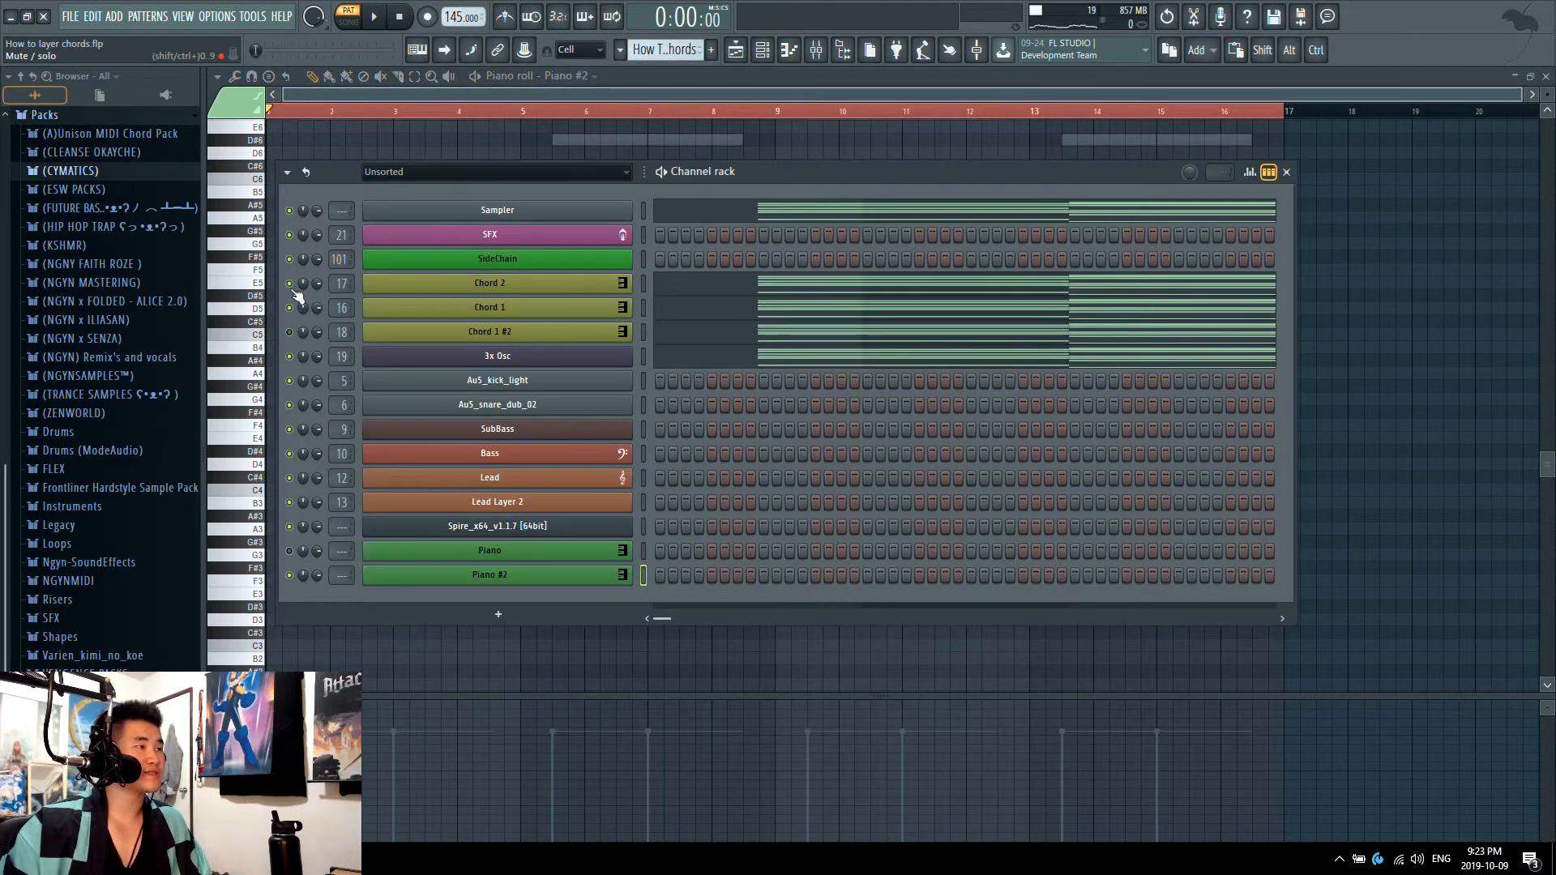
left_click(713, 316)
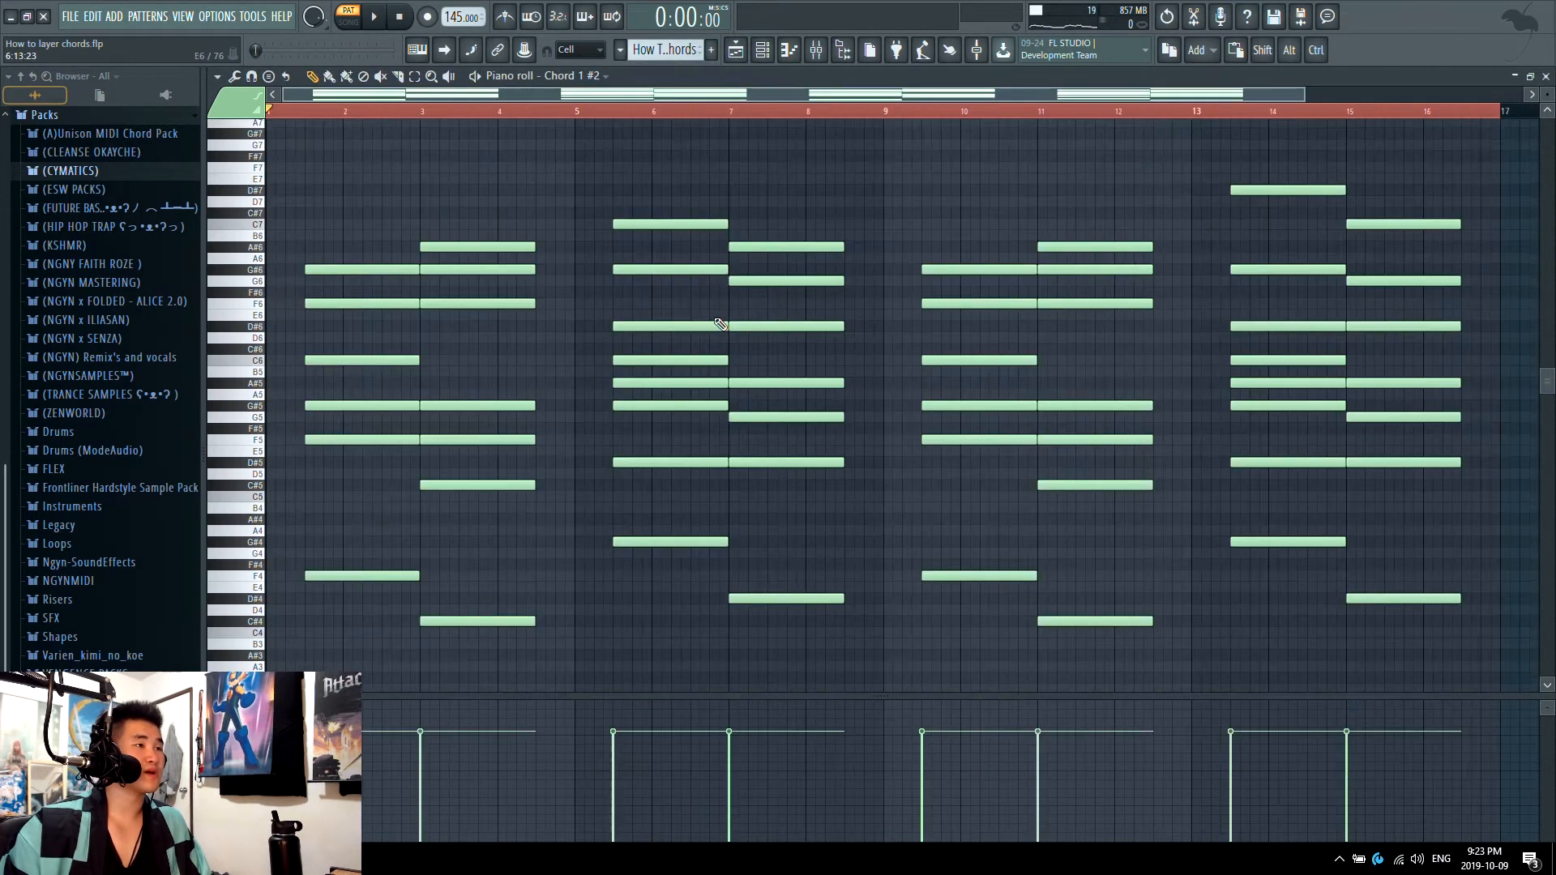
key("space")
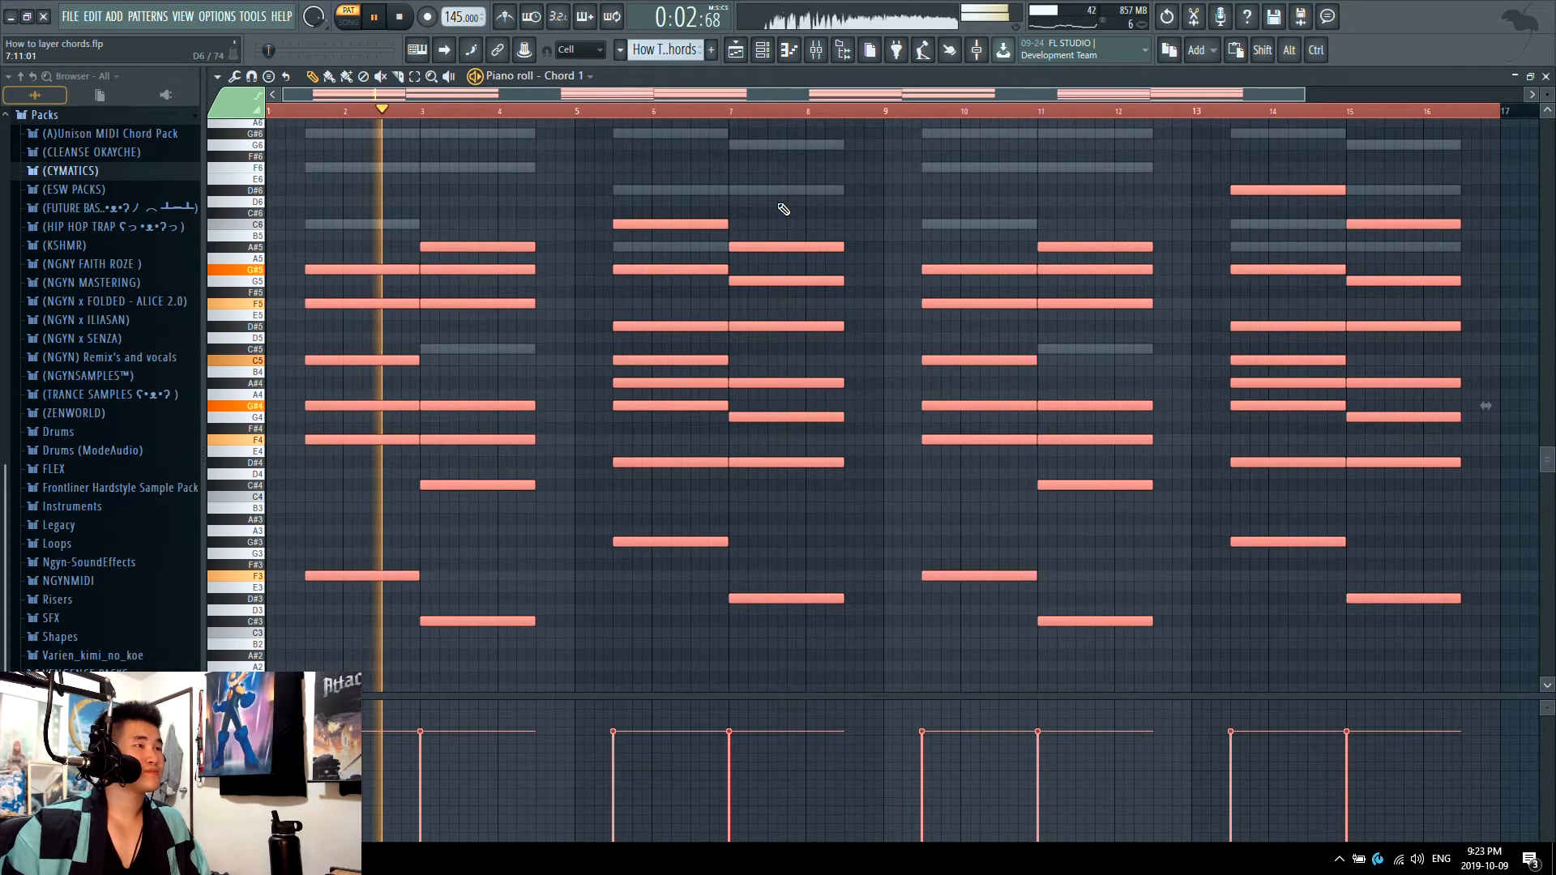
key("space")
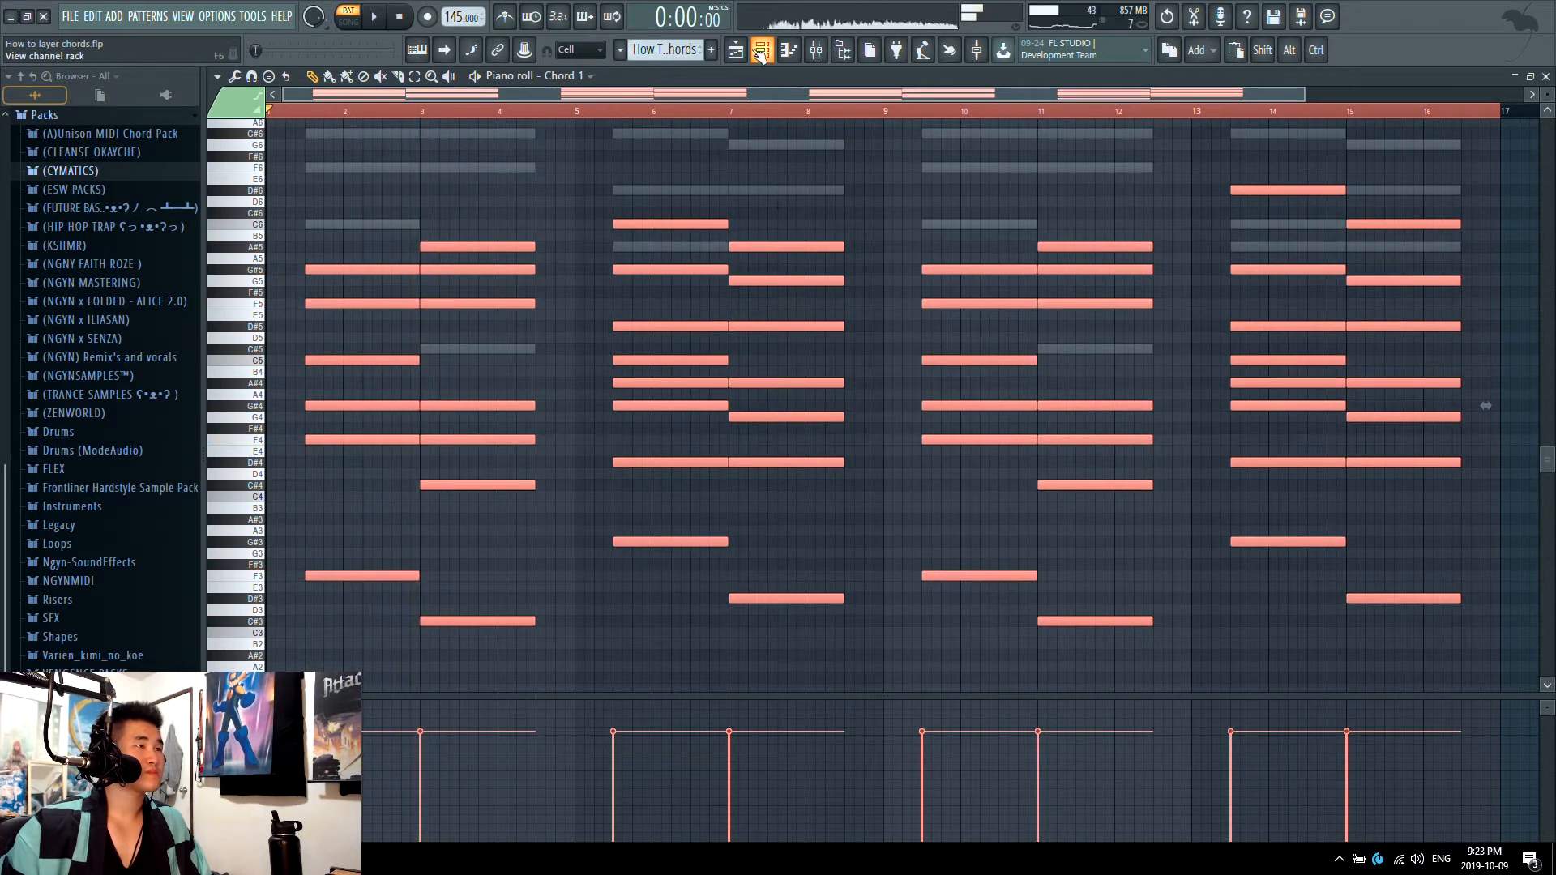
Step: Play the drop arrangement in song mode to hear the lowered Chord 1 notes in context
key("F5")
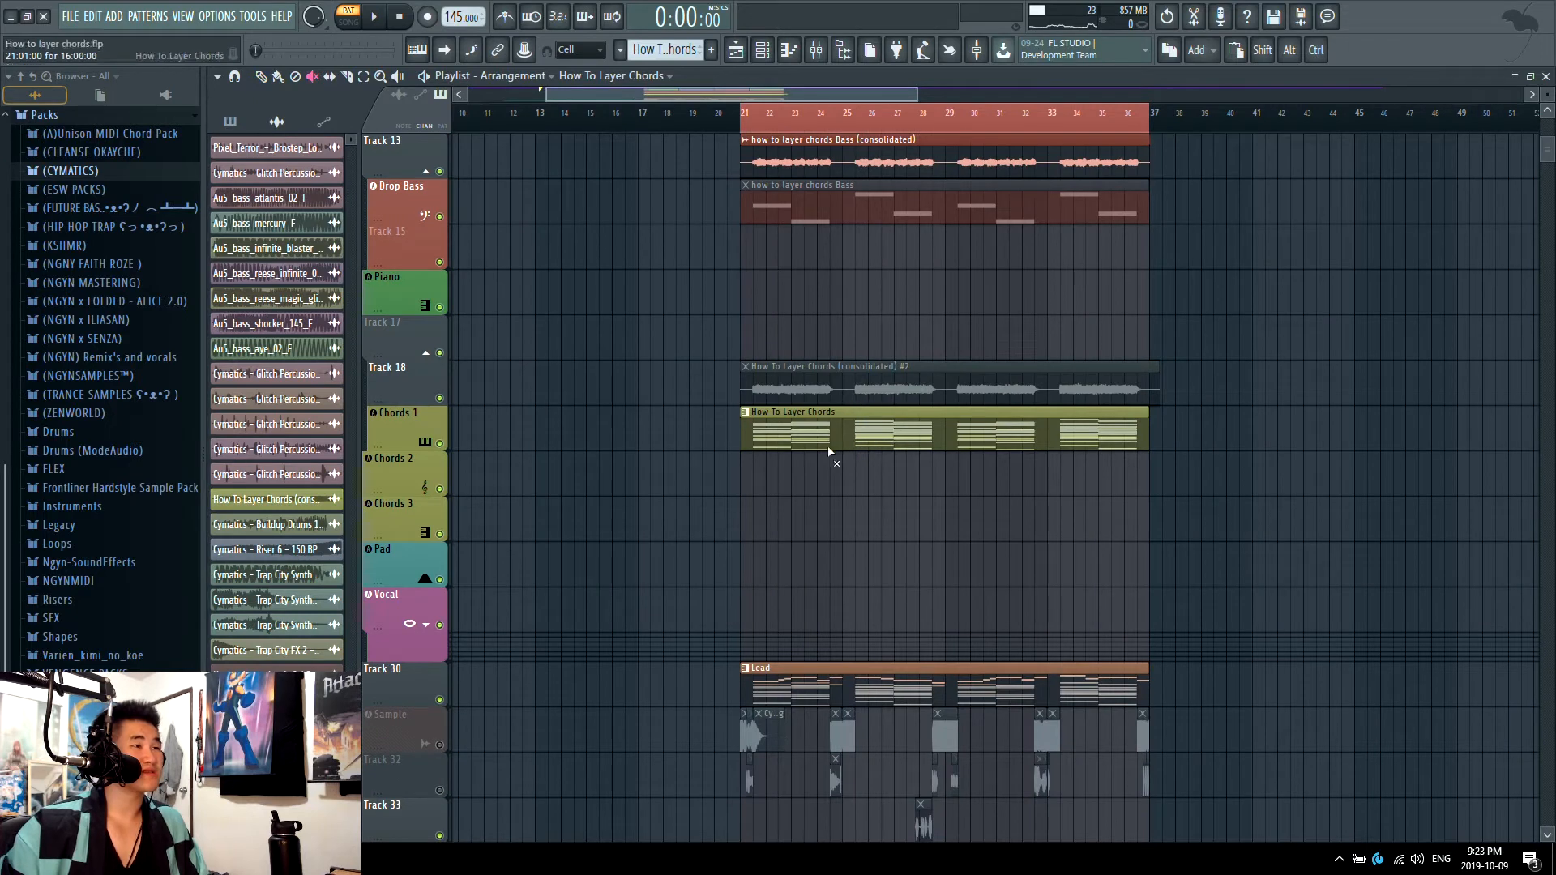
key("l")
key("space")
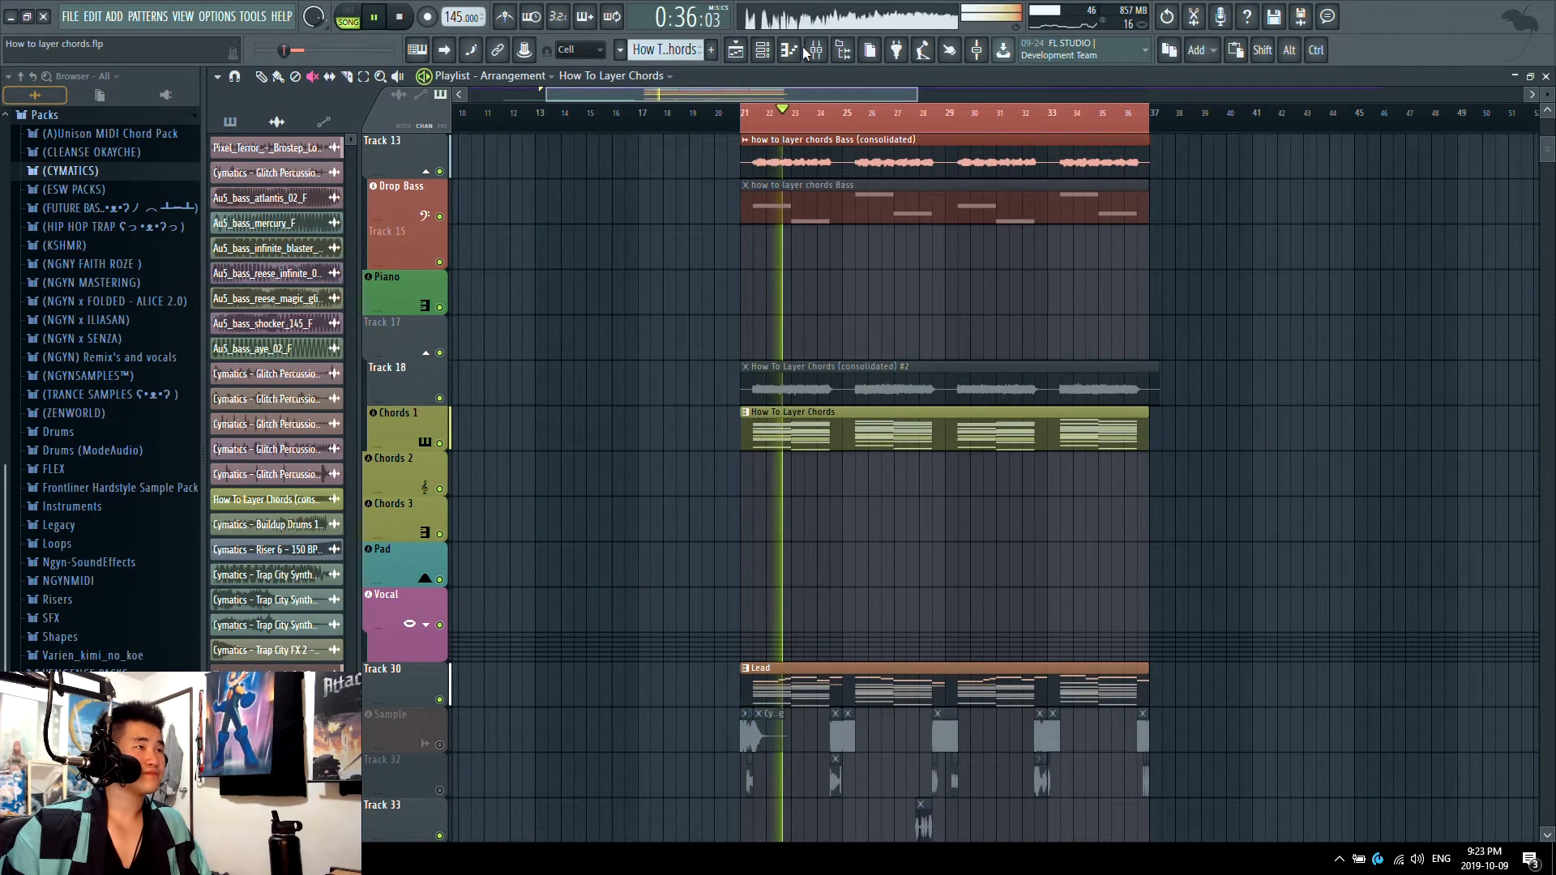
key("space")
Step: Raise the Chord 1 notes back up one octave and play the drop arrangement again
left_click(770, 57)
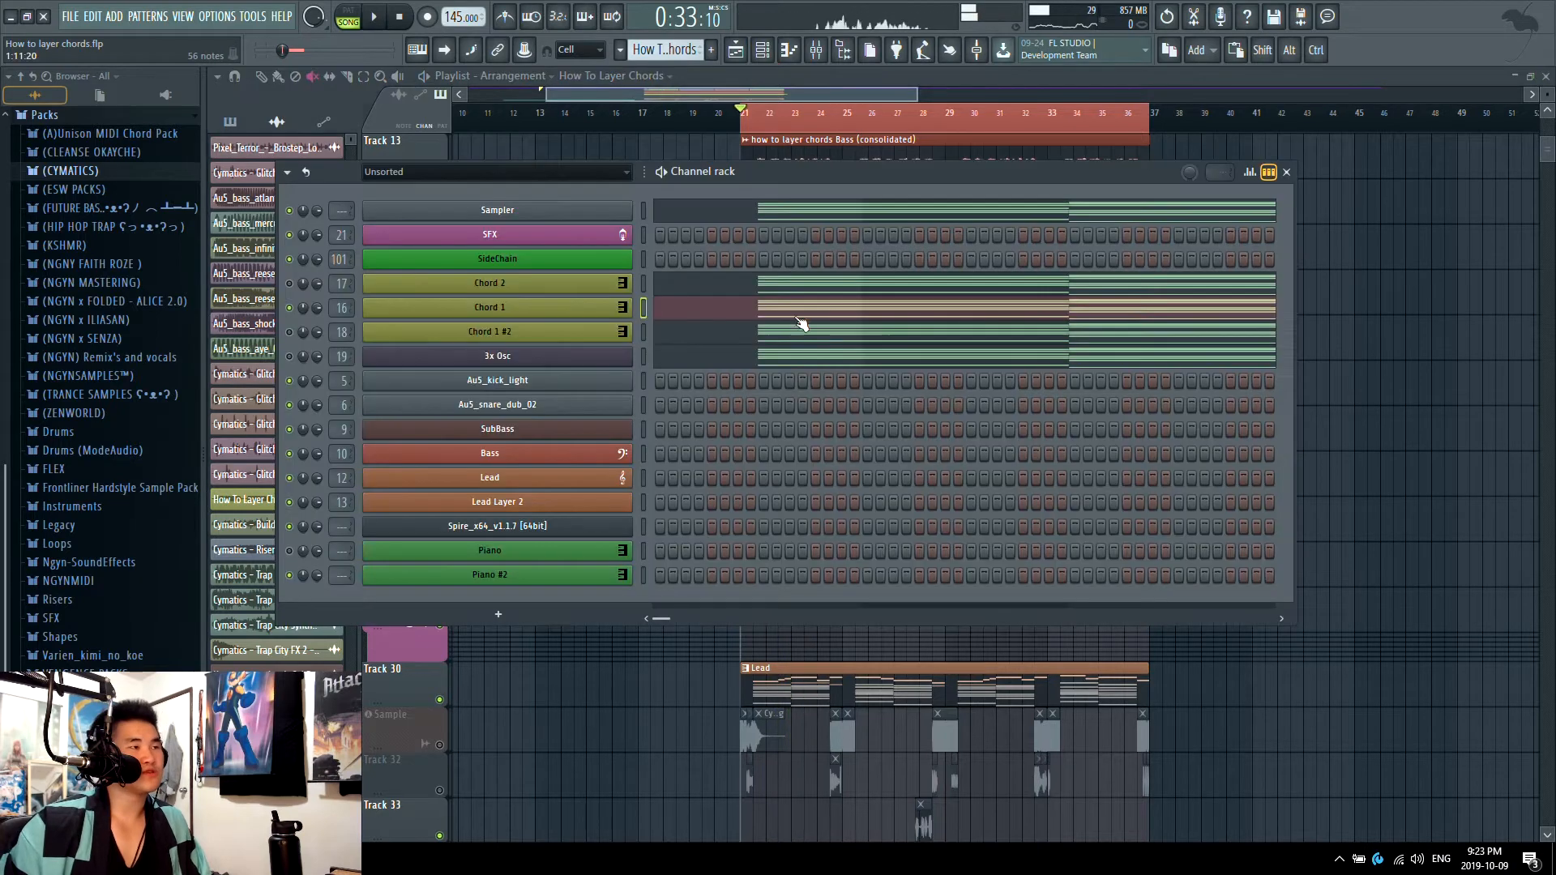
left_click(803, 322)
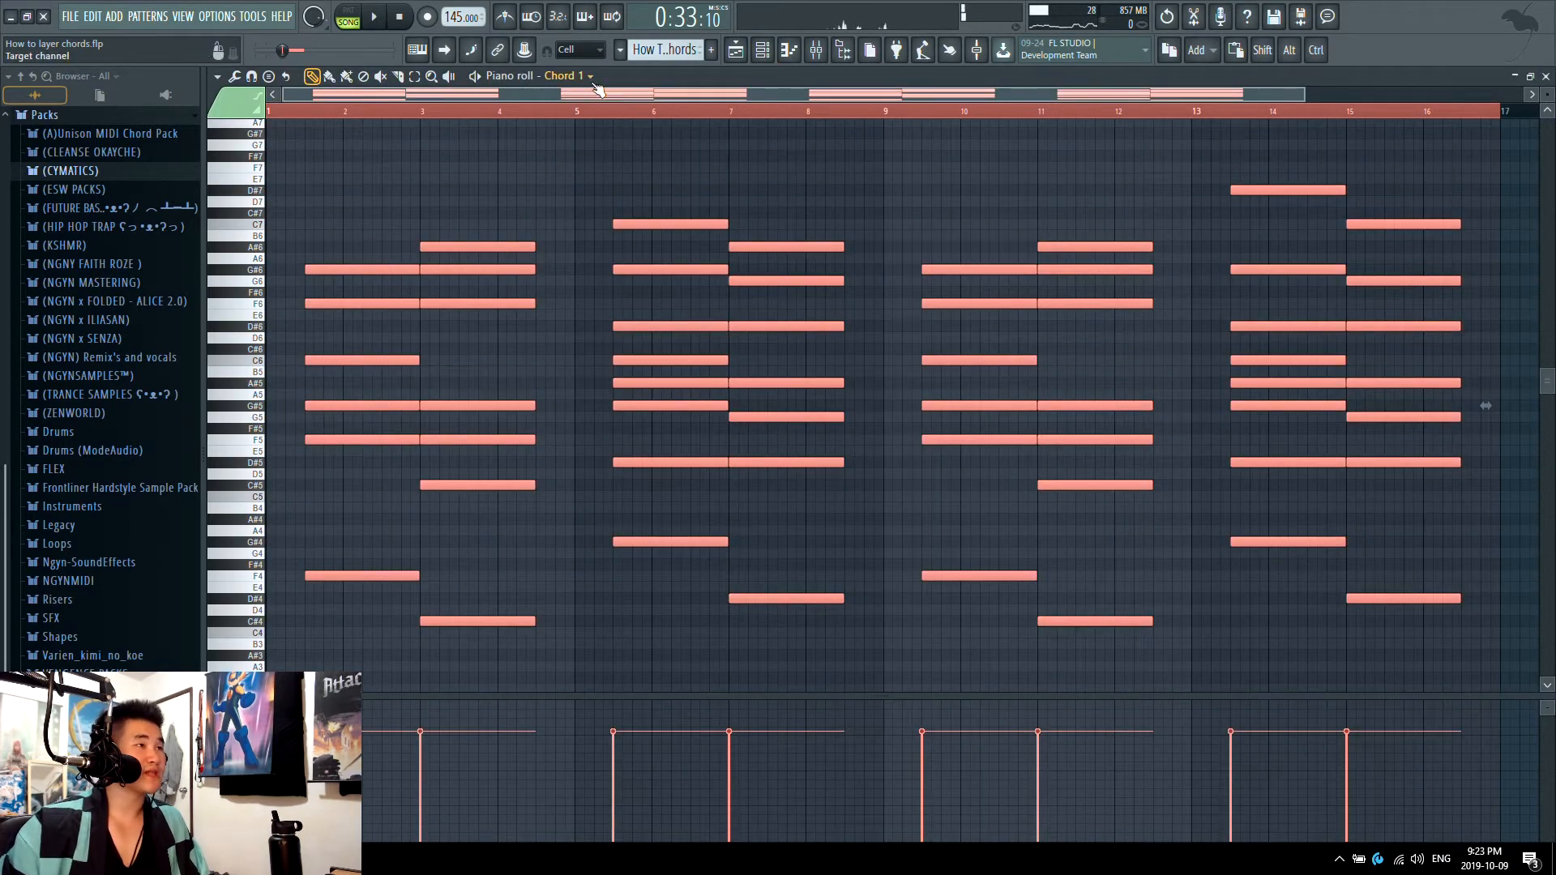
left_click(735, 50)
key("space")
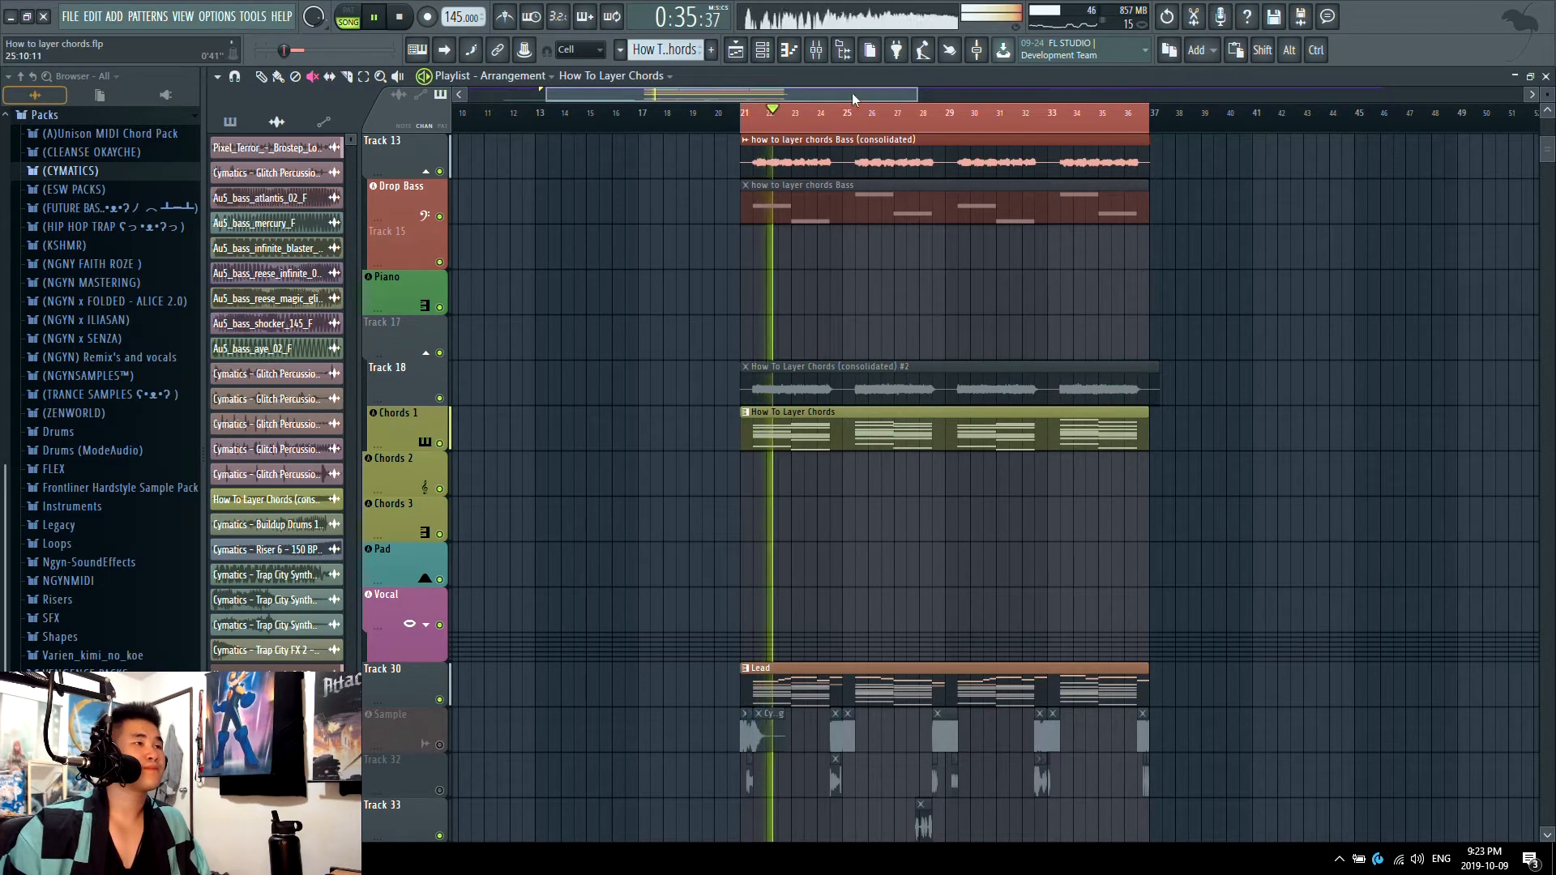
key("space")
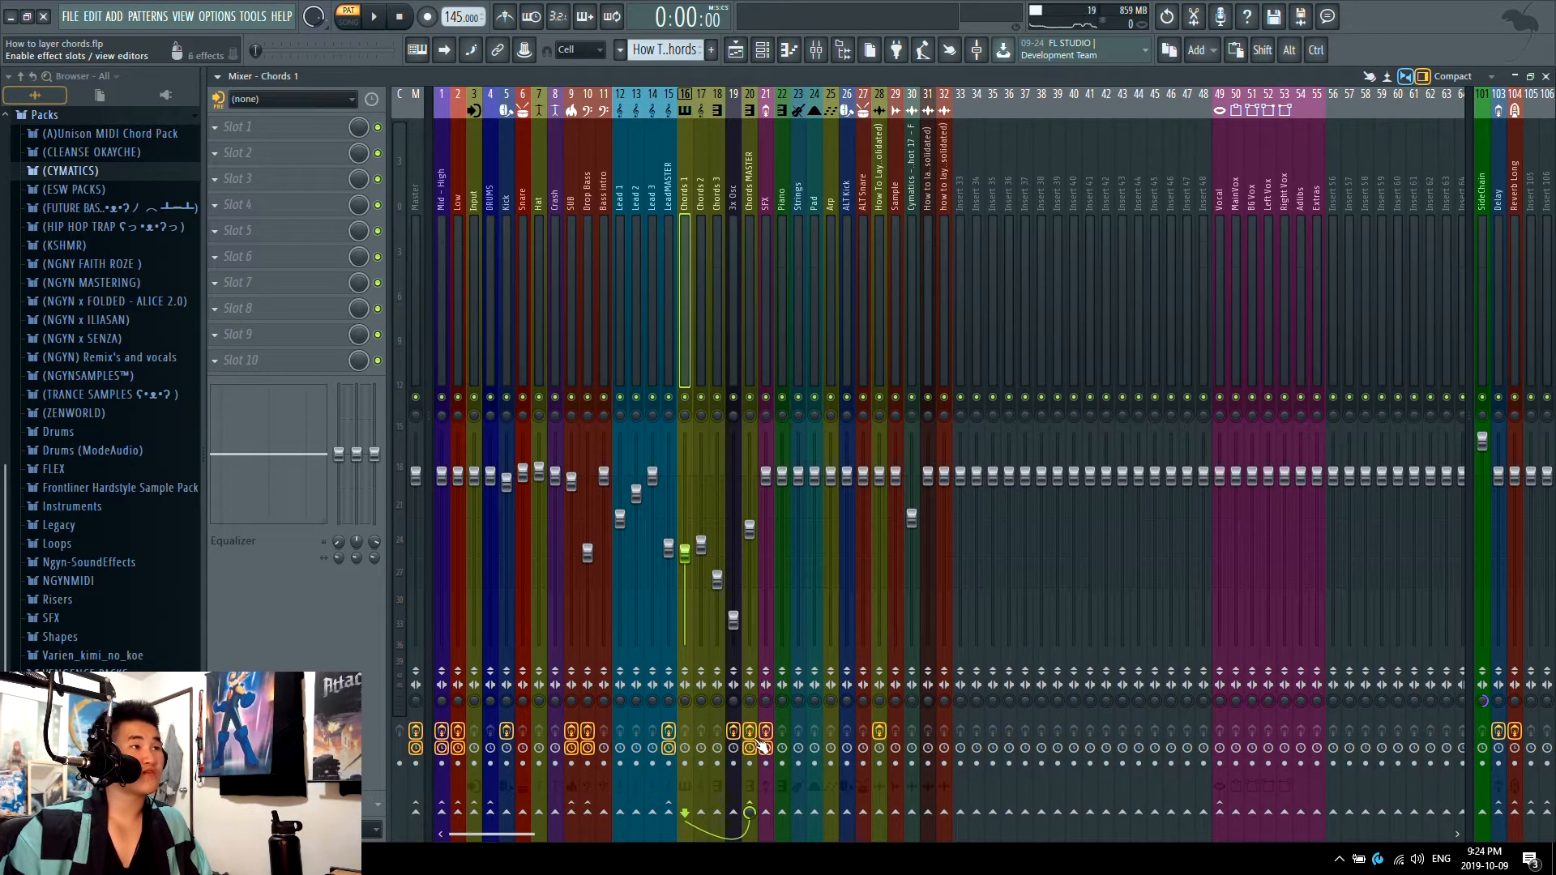
Step: View the Chord 1 channel's instrument while the pattern plays, and close the instrument window
left_click(762, 51)
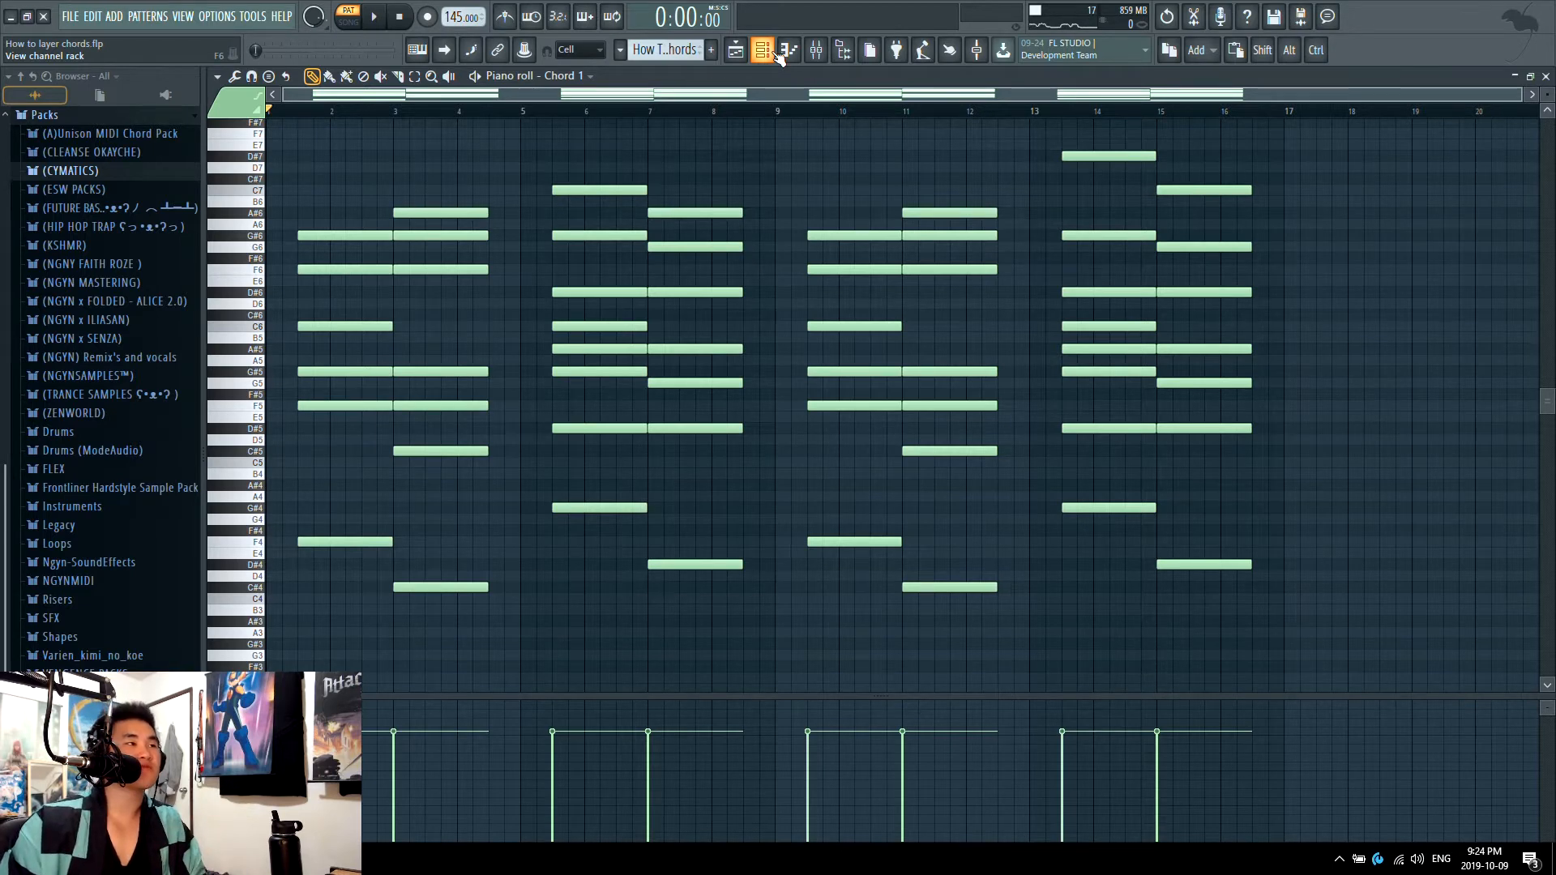
left_click(776, 54)
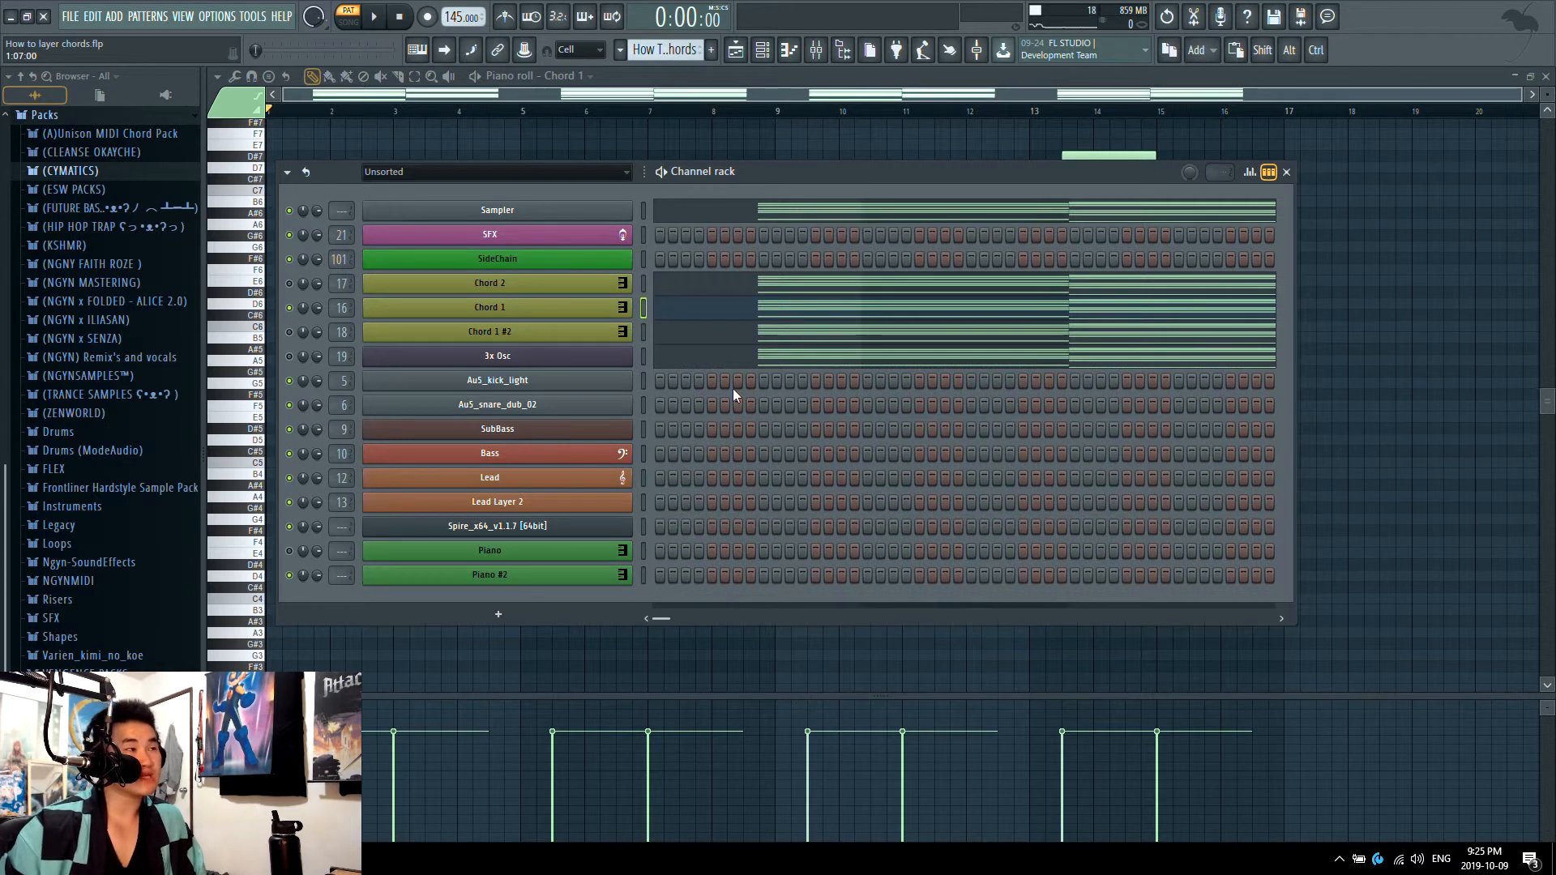
left_click(507, 317)
key("space")
key("Escape")
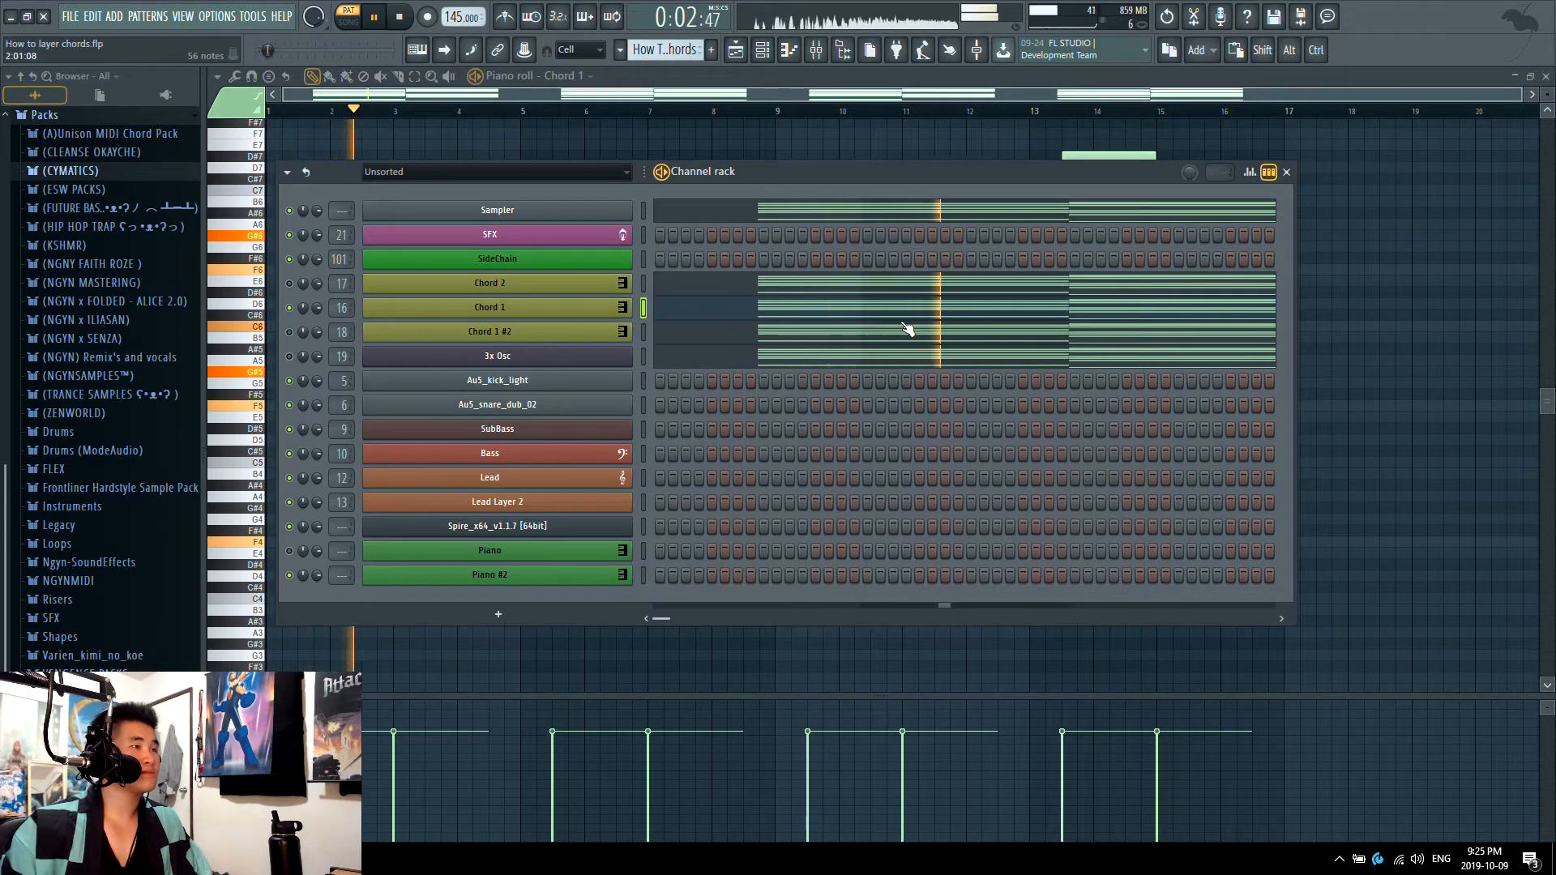
Step: Open the Chord 1 notes in the piano roll and listen to the layer's progression
left_click(938, 316)
left_click(935, 316)
scroll(939, 322, "down", 2)
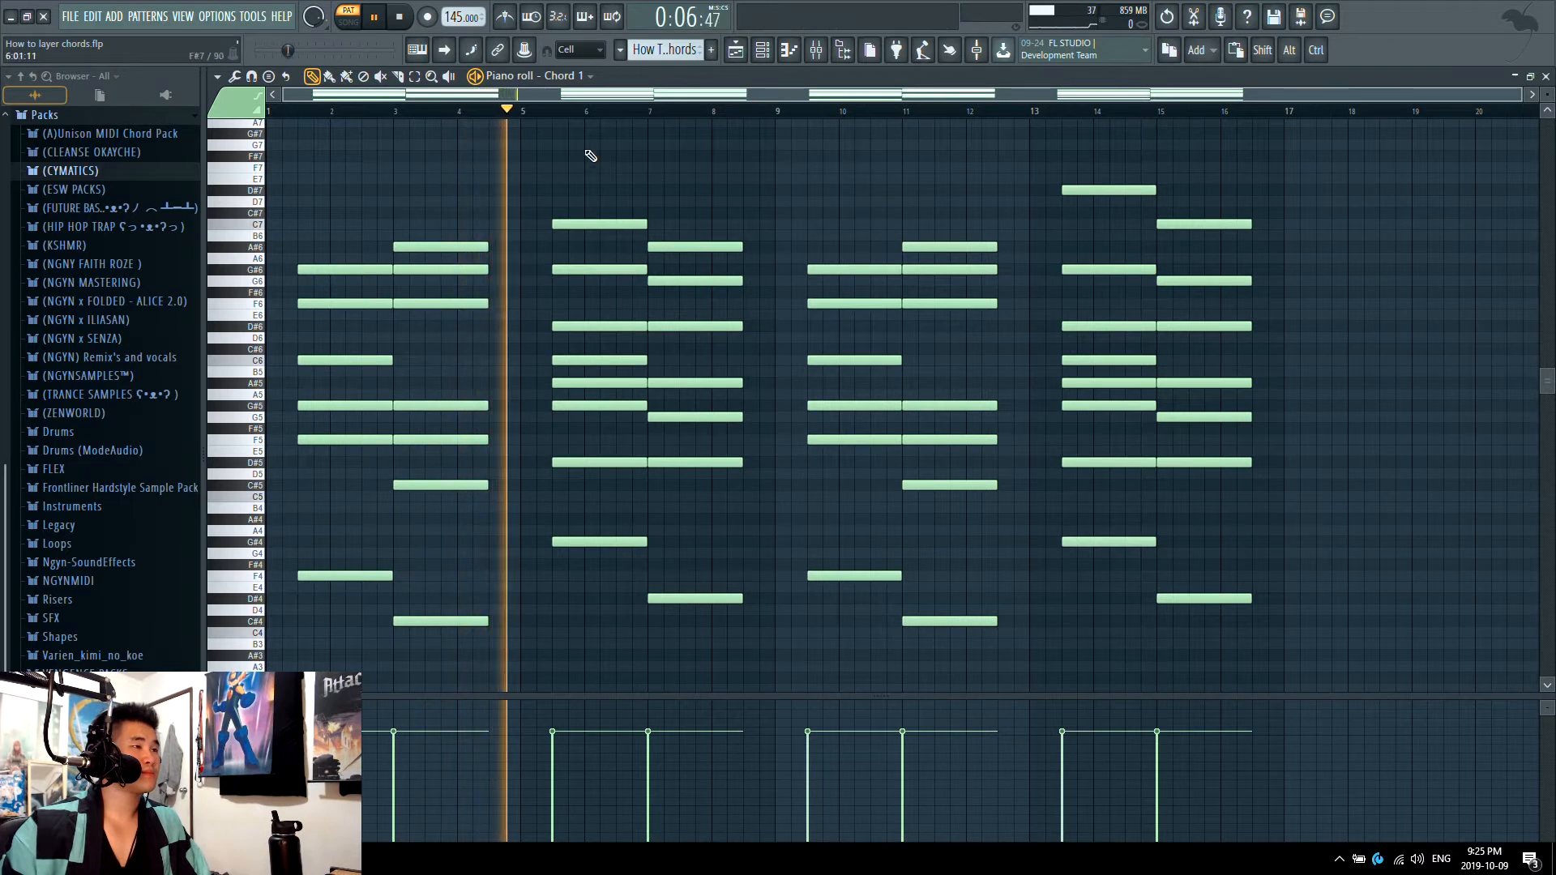
key("space")
Step: Open the Chord 1 #2 notes in the piano roll and audition that layer on its own
left_click(764, 51)
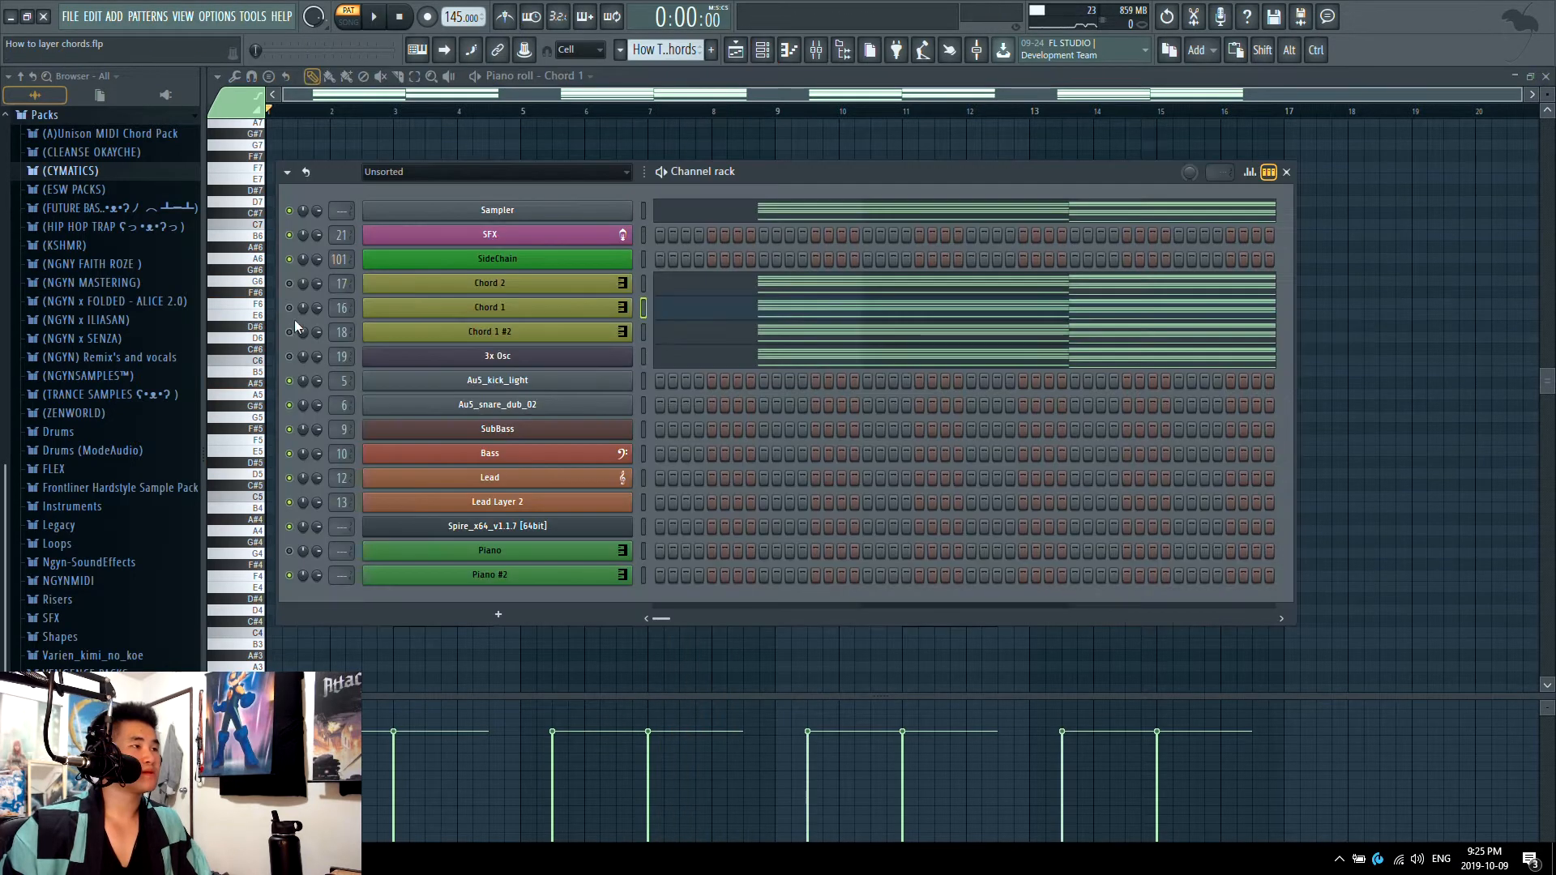
left_click(677, 337)
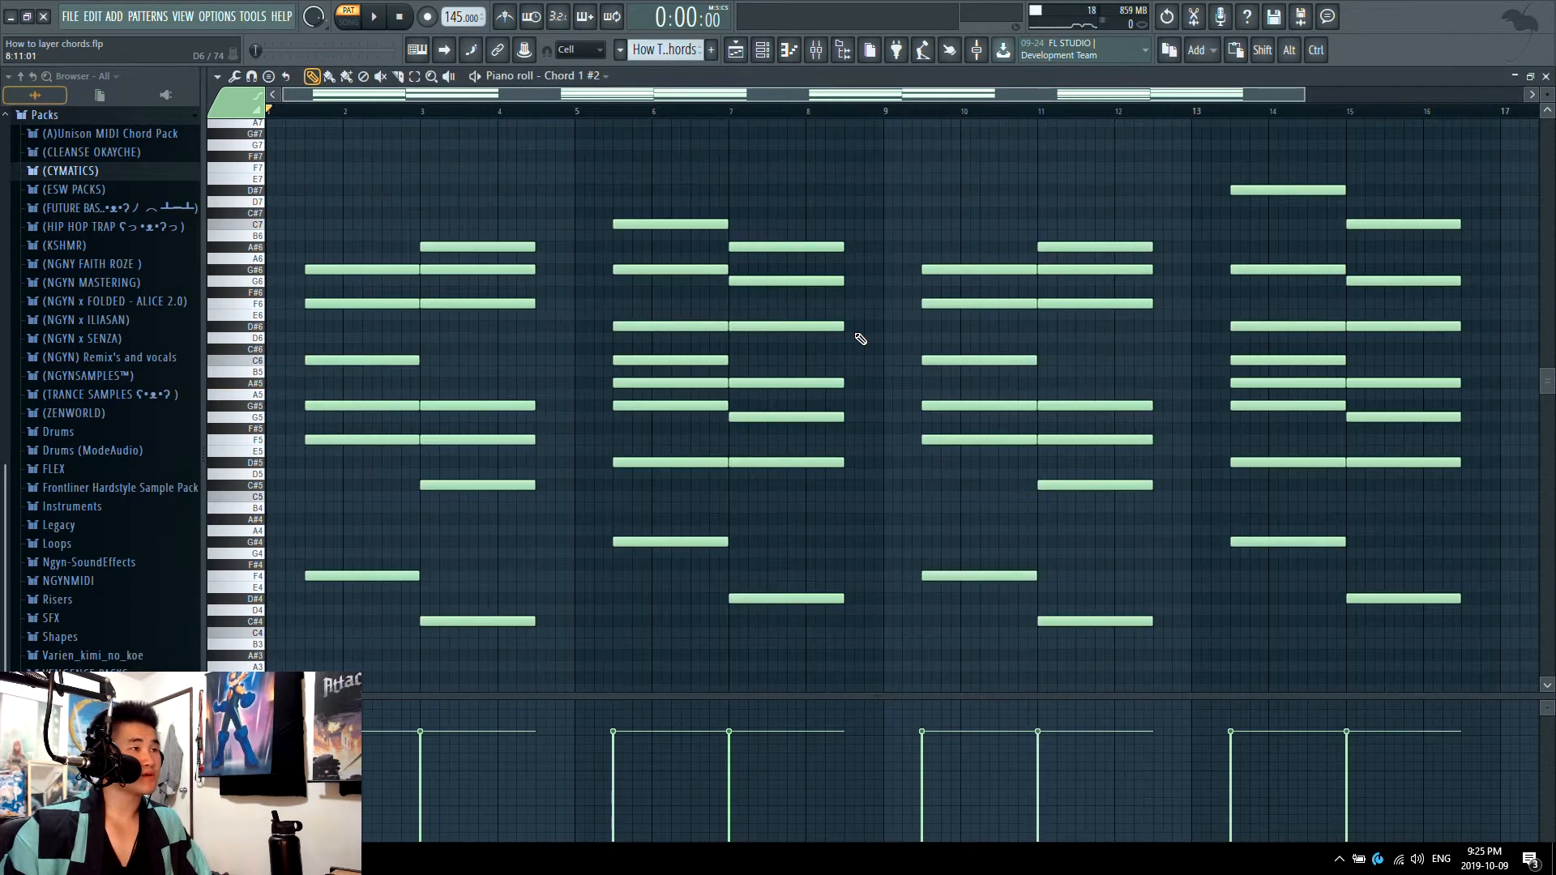
key("space")
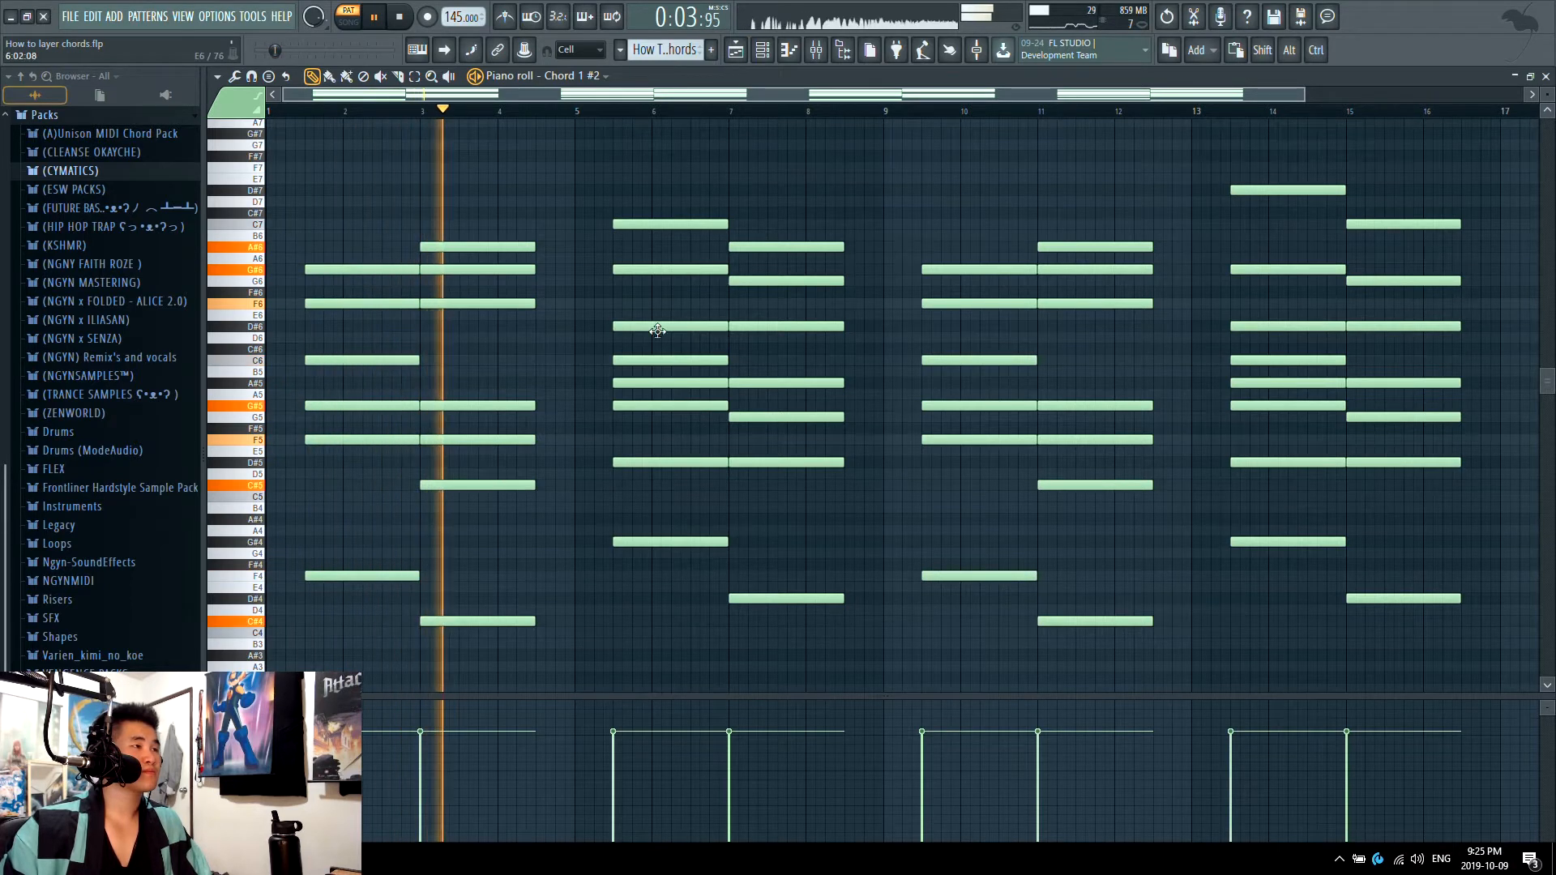
key("space")
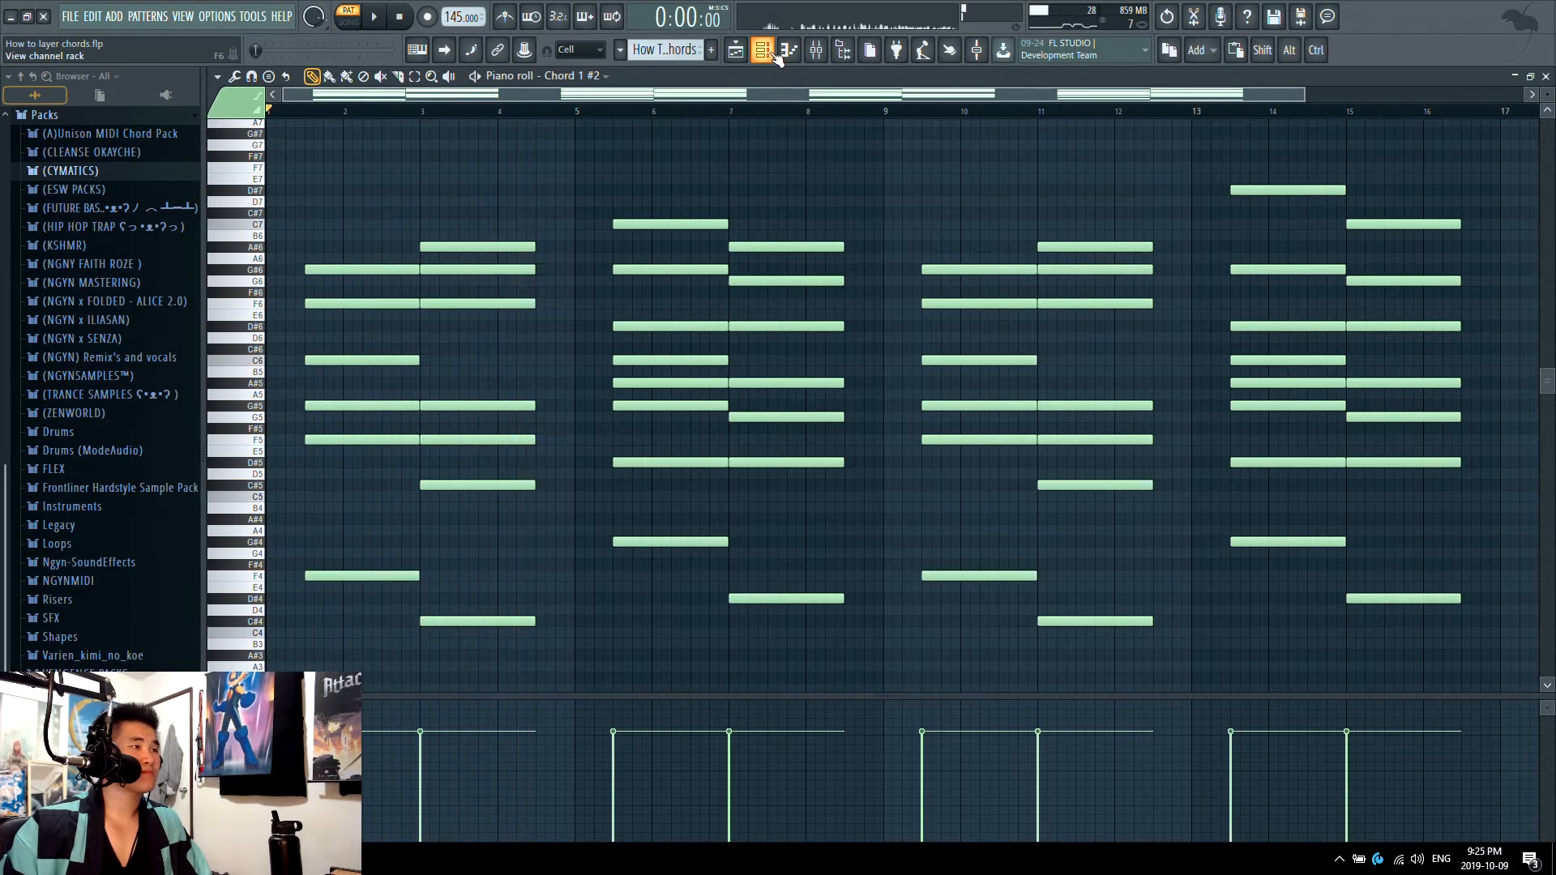
Step: Open the Chord 2 notes, audition that layer on its own and view its Serum settings
left_click(770, 53)
left_click(763, 293)
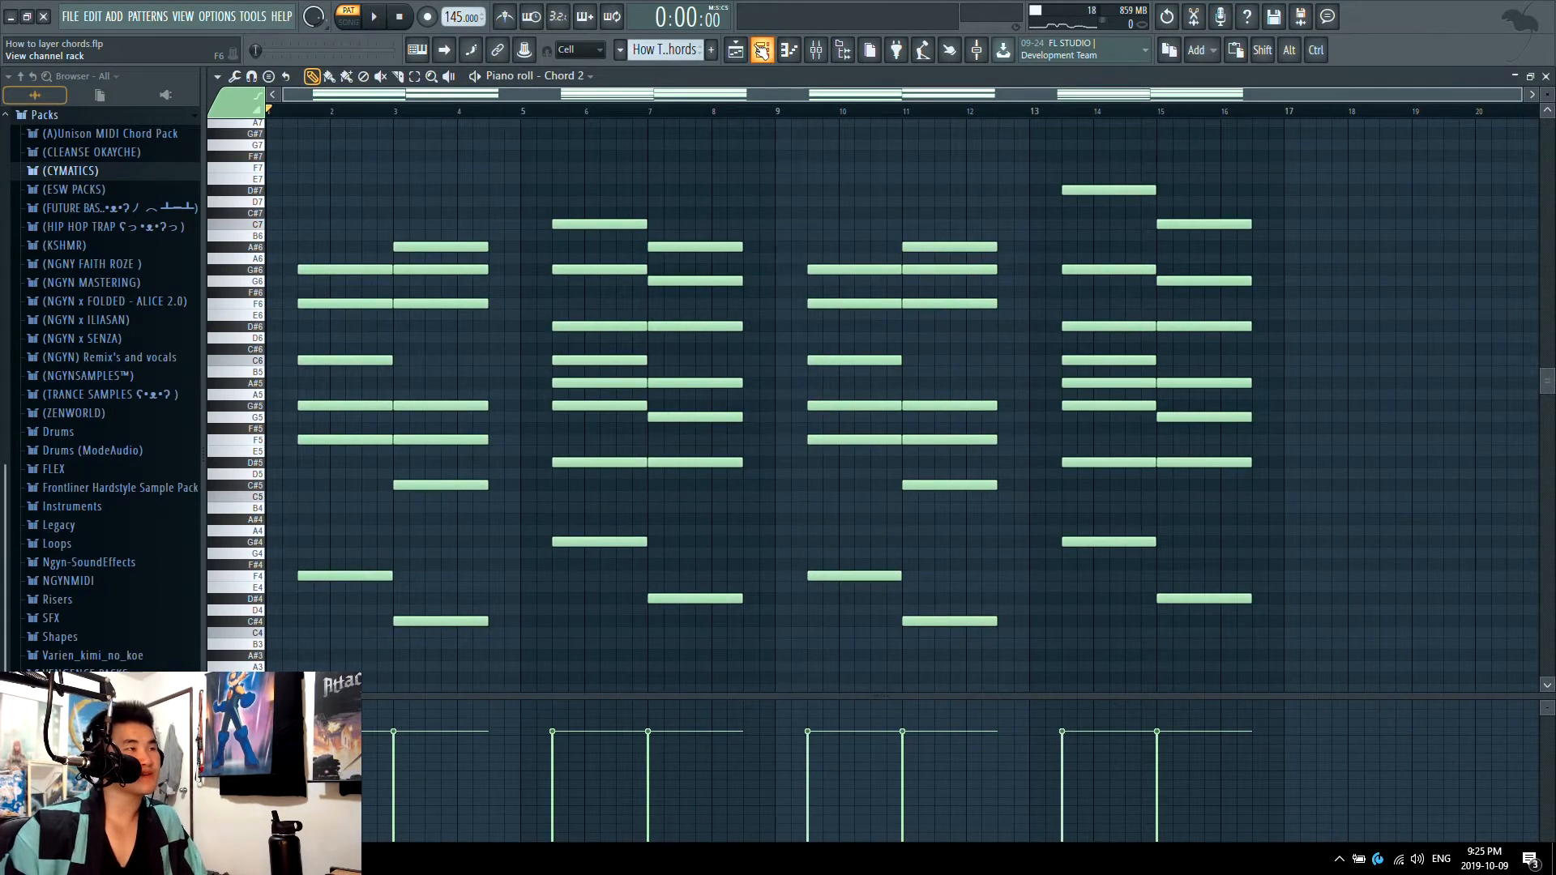
left_click(762, 51)
left_click(762, 50)
key("space")
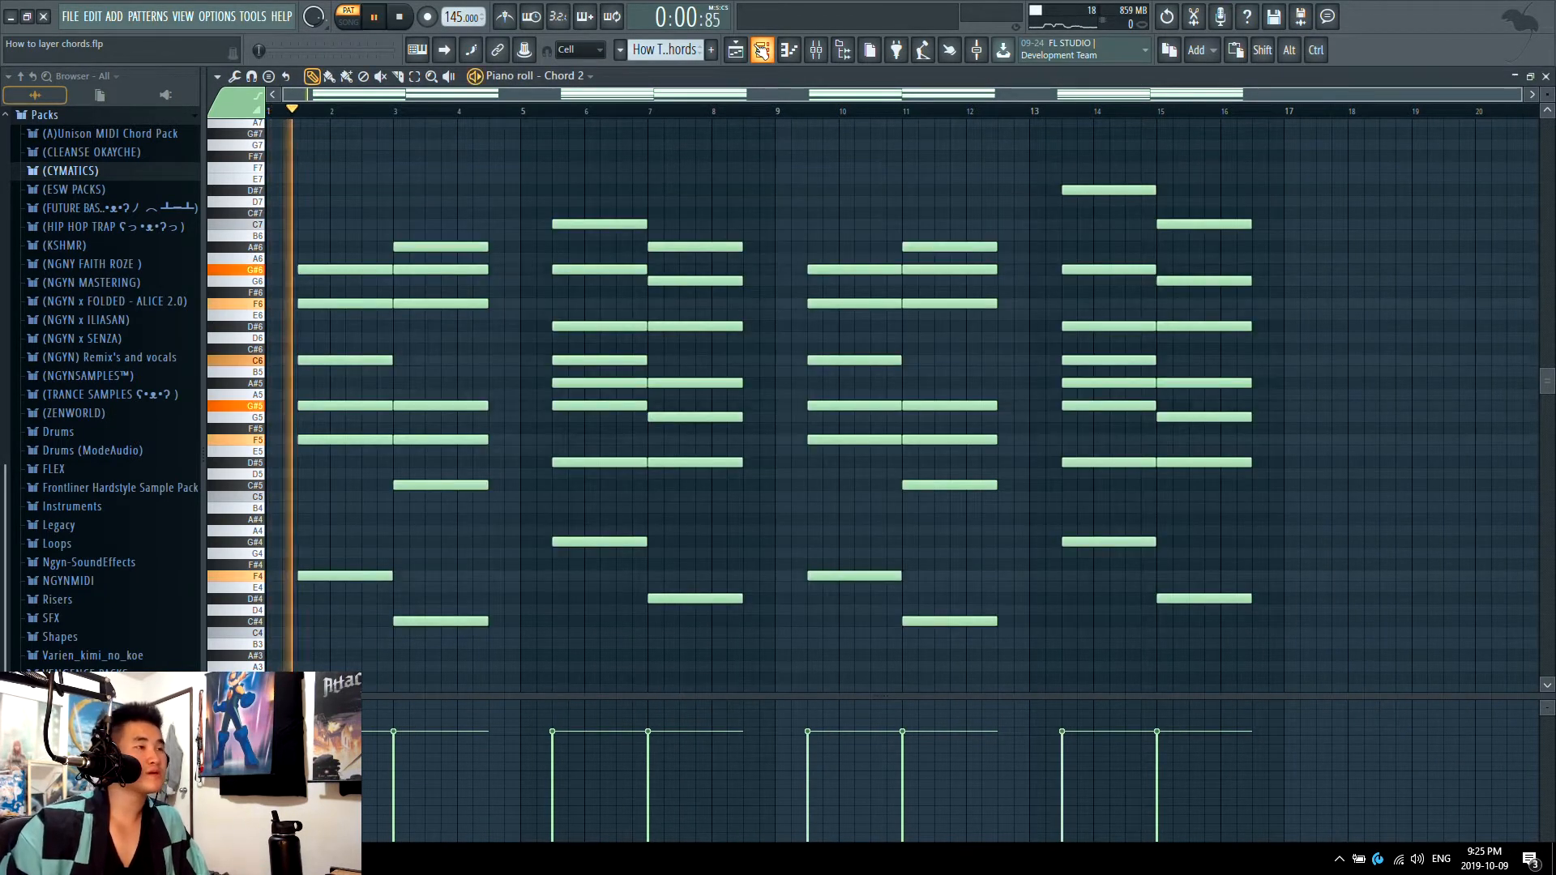
left_click(761, 50)
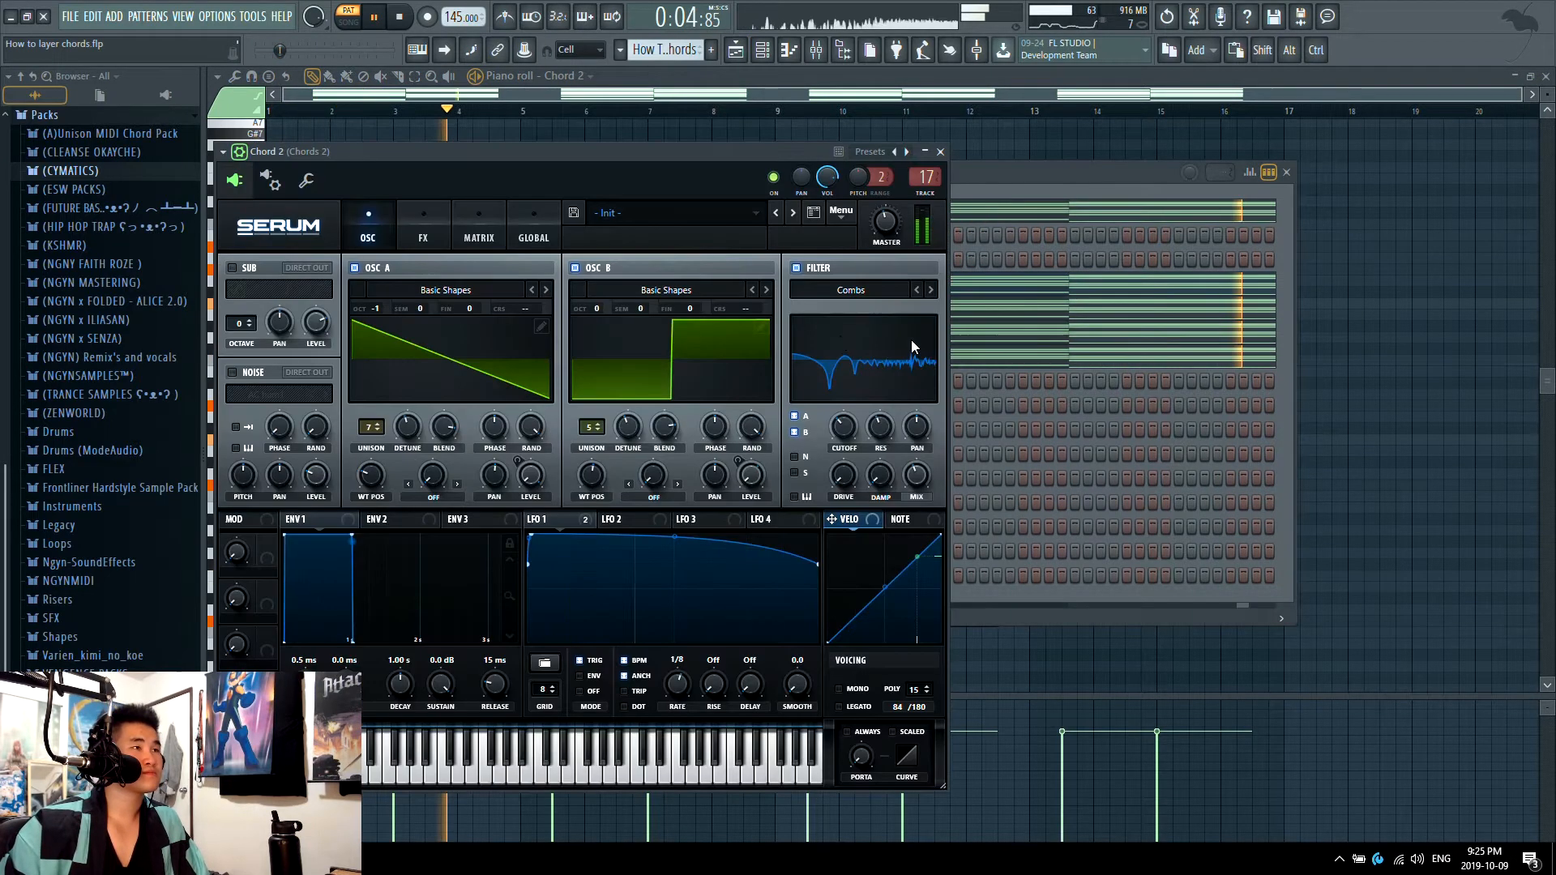
key("Escape")
key("space")
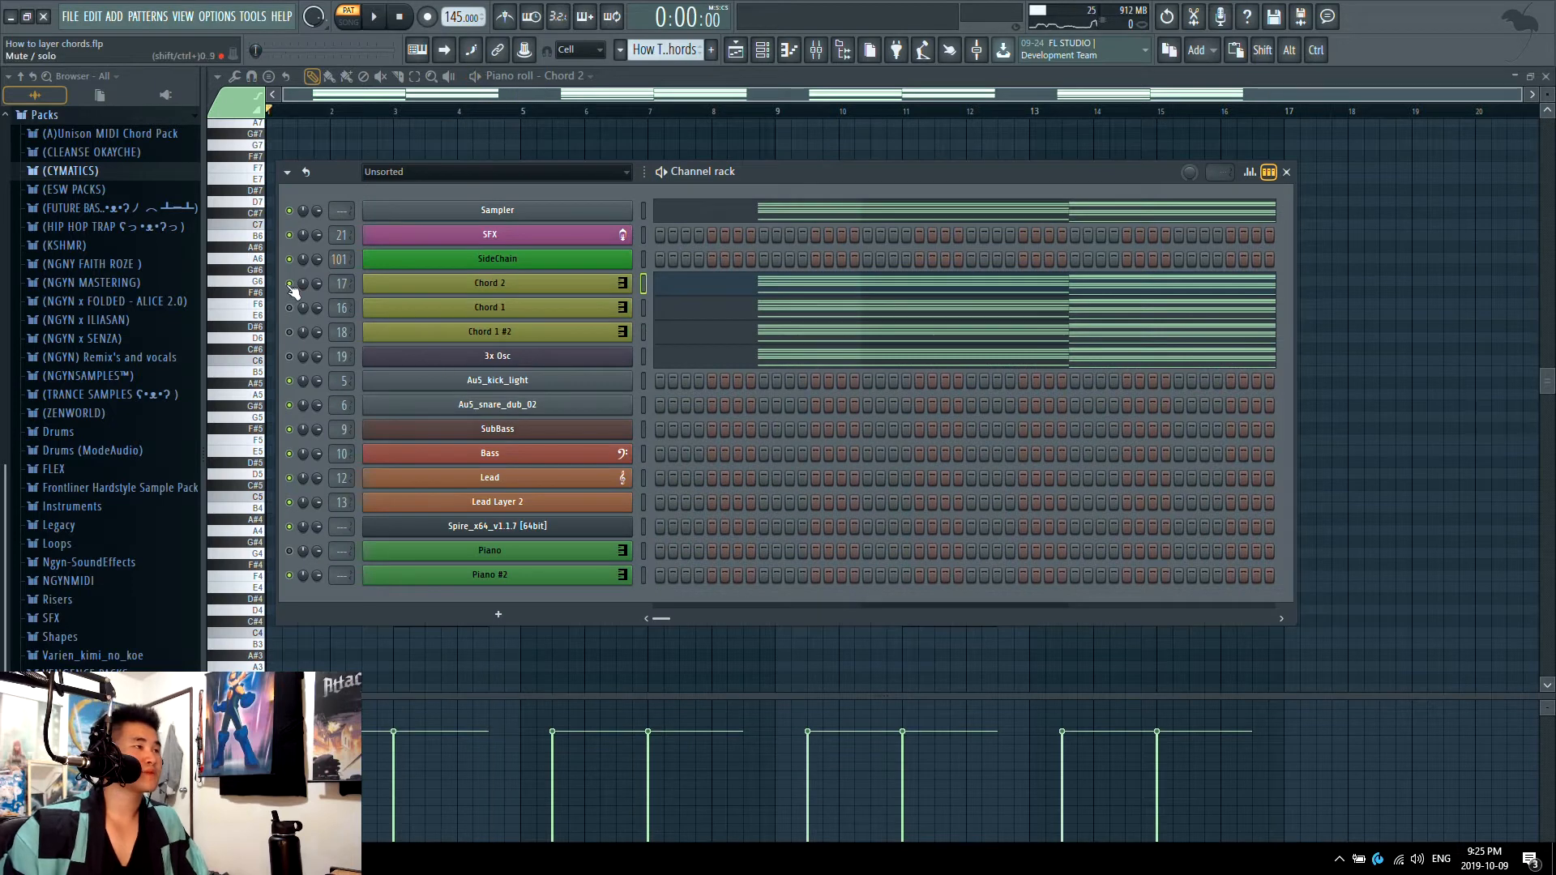
Step: Open the 3x Osc notes in the piano roll and audition that layer on its own
left_click(730, 355)
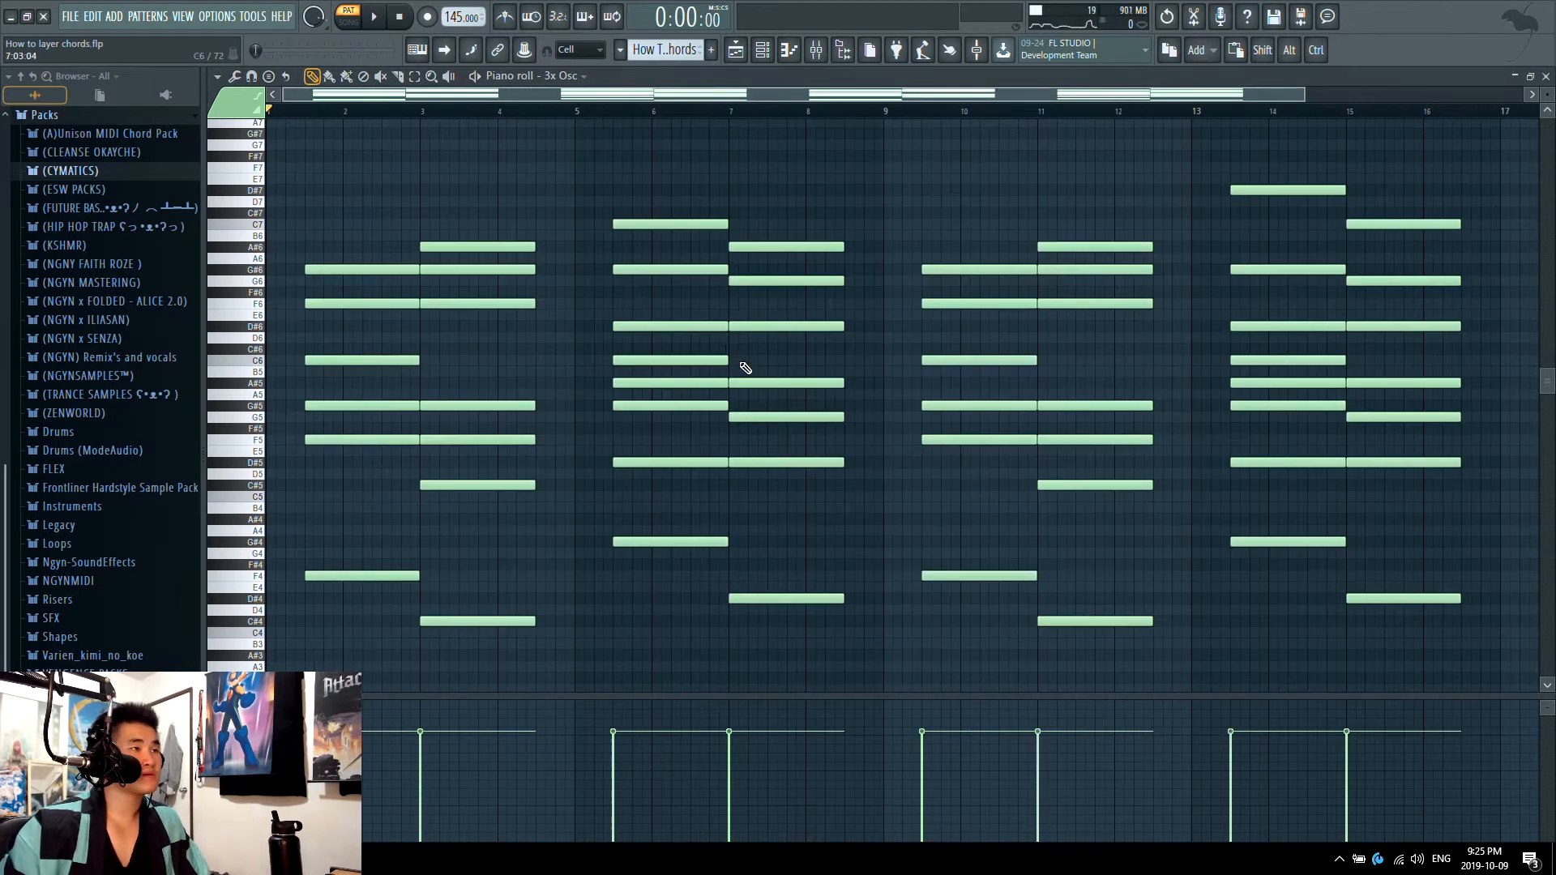
key("space")
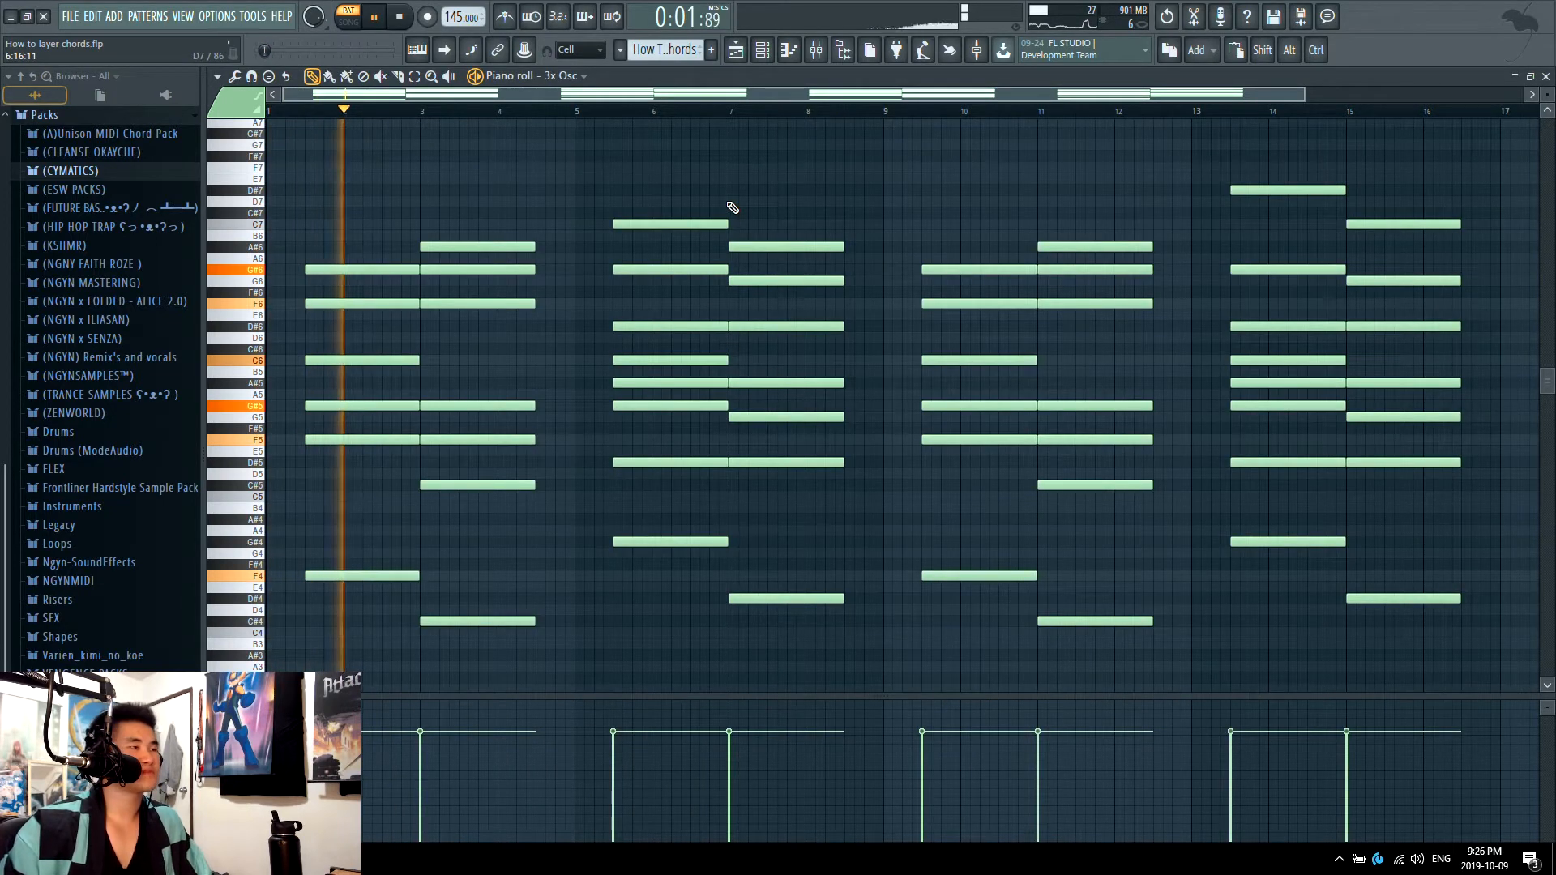
key("space")
Step: Add a Sylenth1 channel with the chord notes, and reset its preset to Init
key("F6")
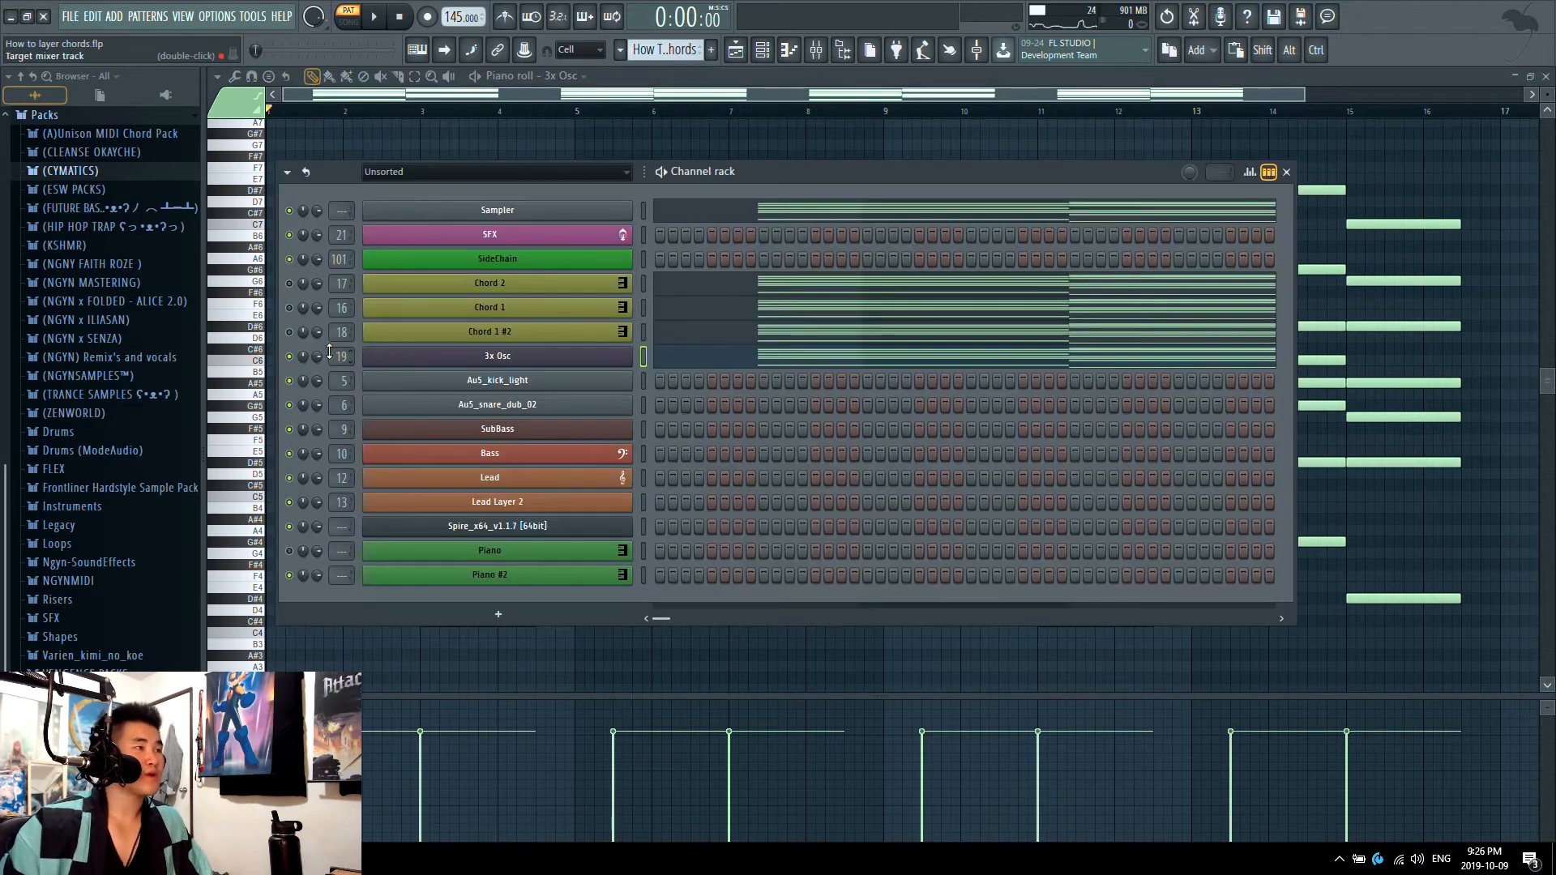
left_click(498, 613)
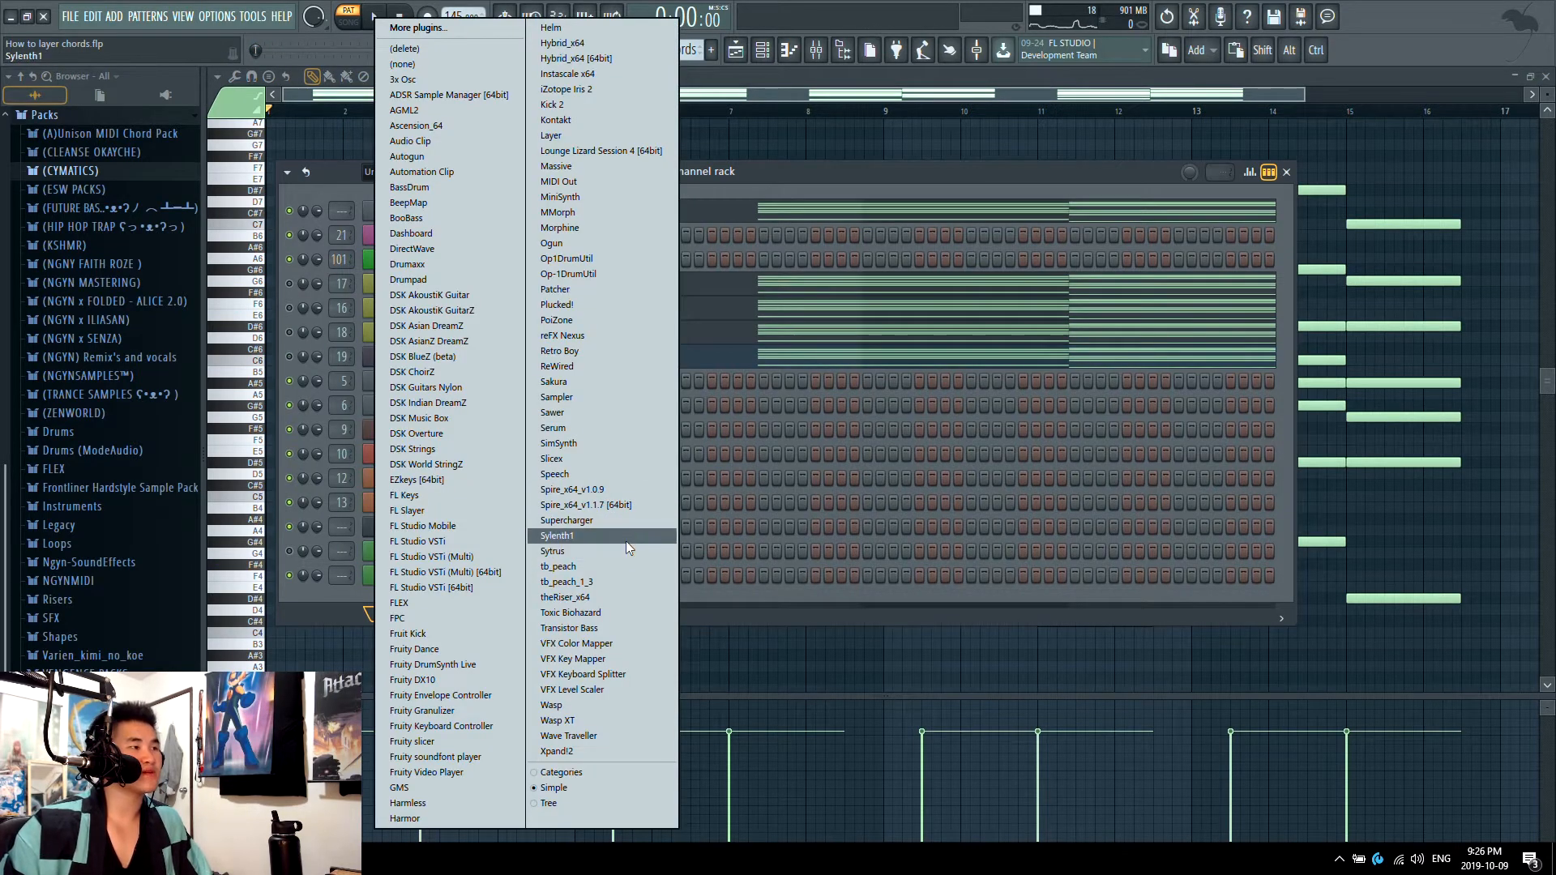
left_click(626, 542)
left_click(559, 414)
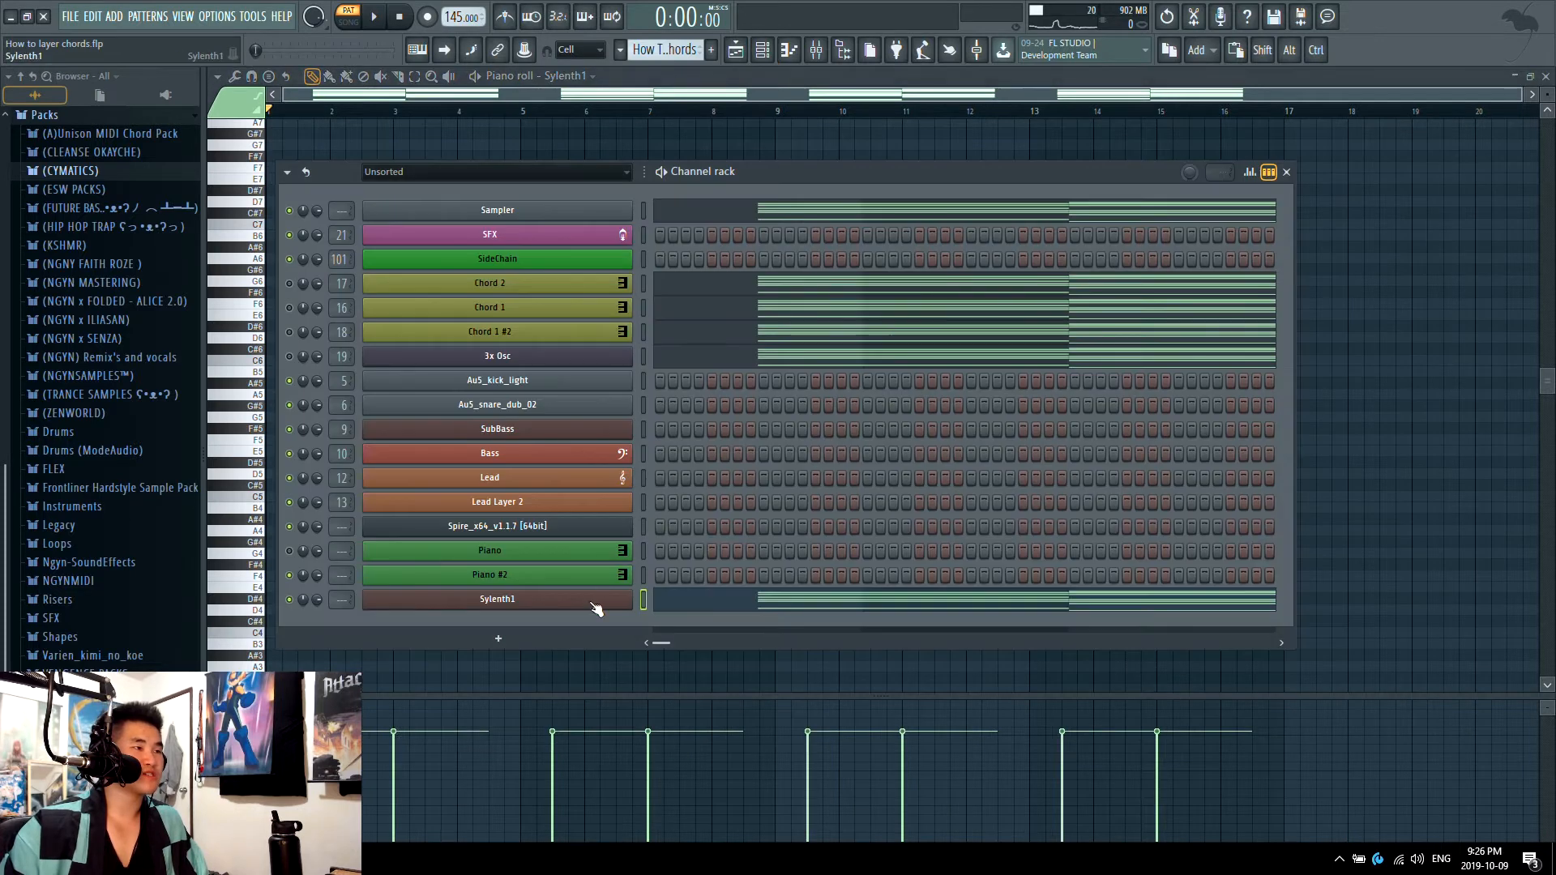
left_click(592, 602)
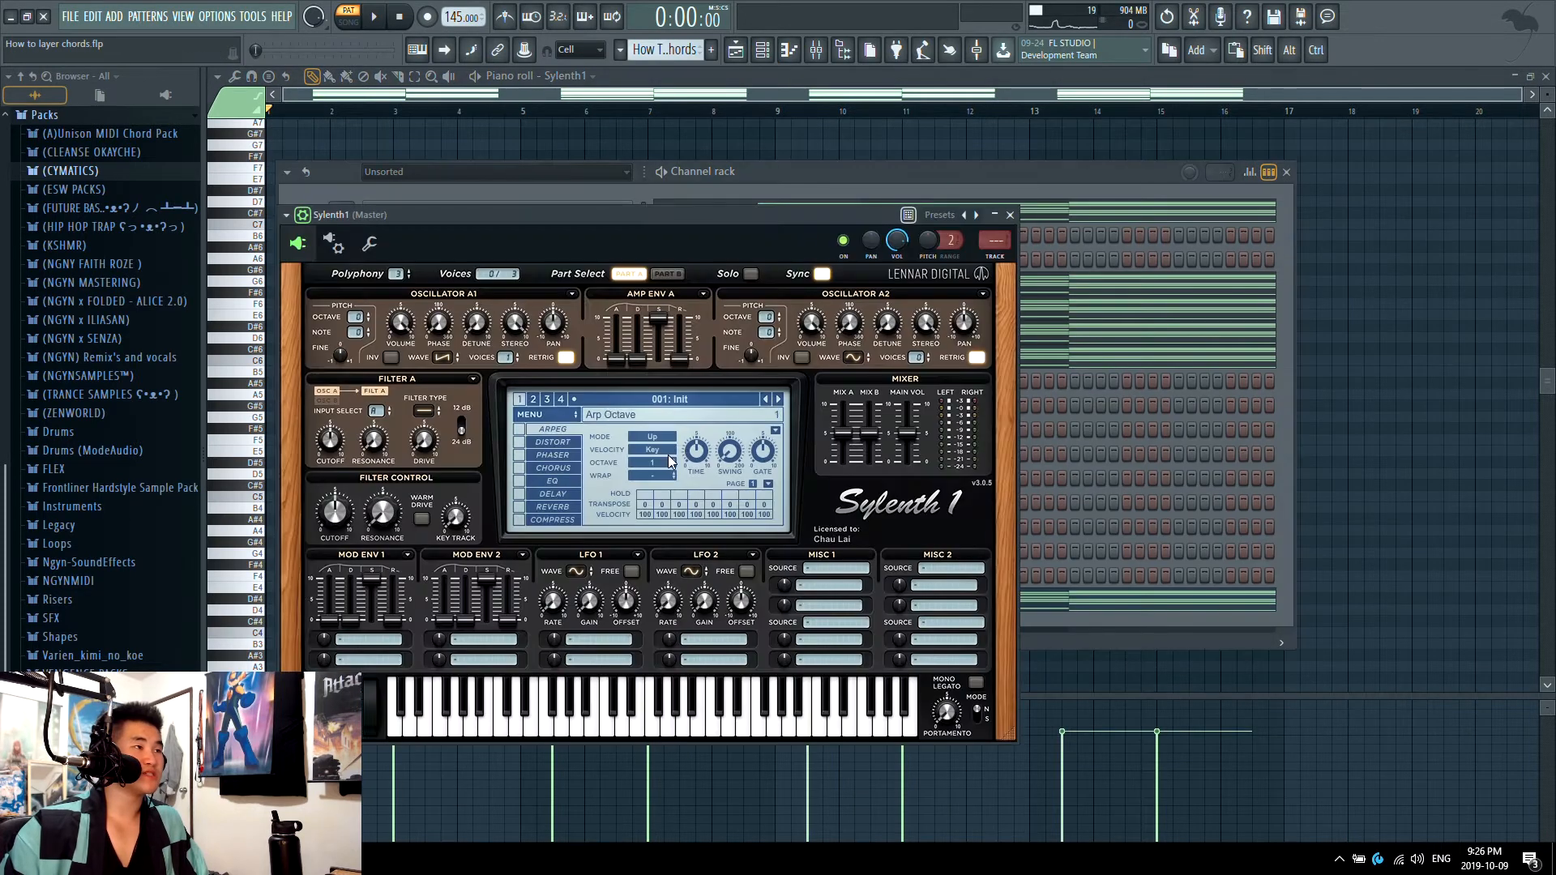
left_click(536, 419)
left_click_drag(751, 213, 985, 197)
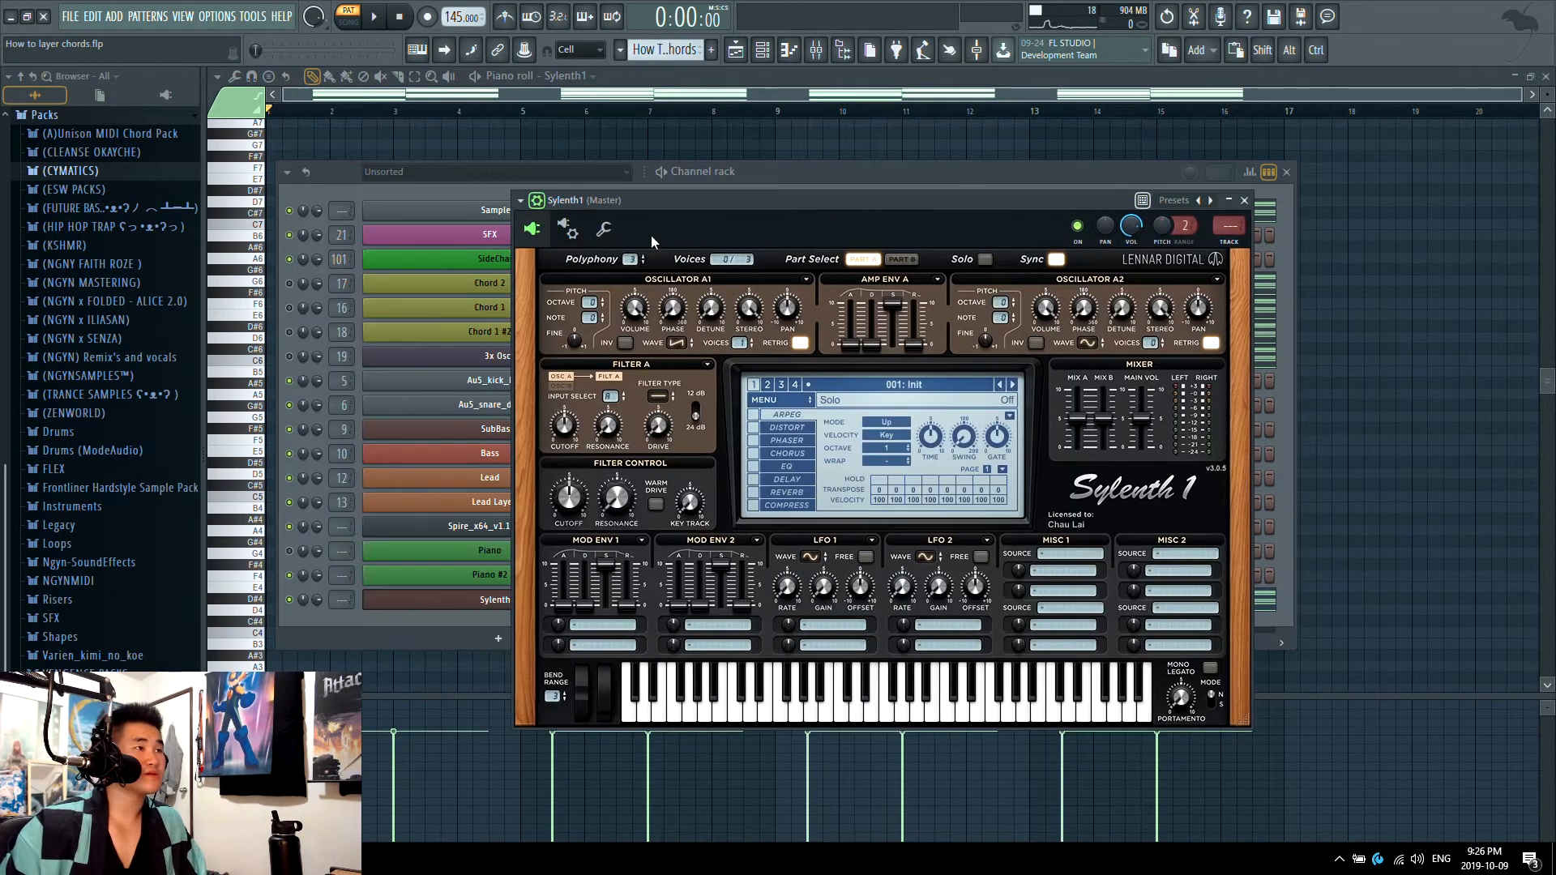
Step: Set Sylenth1's oscillator A1 to 7 voices with retrigger off, comparing the chords' sound before and after
key("space")
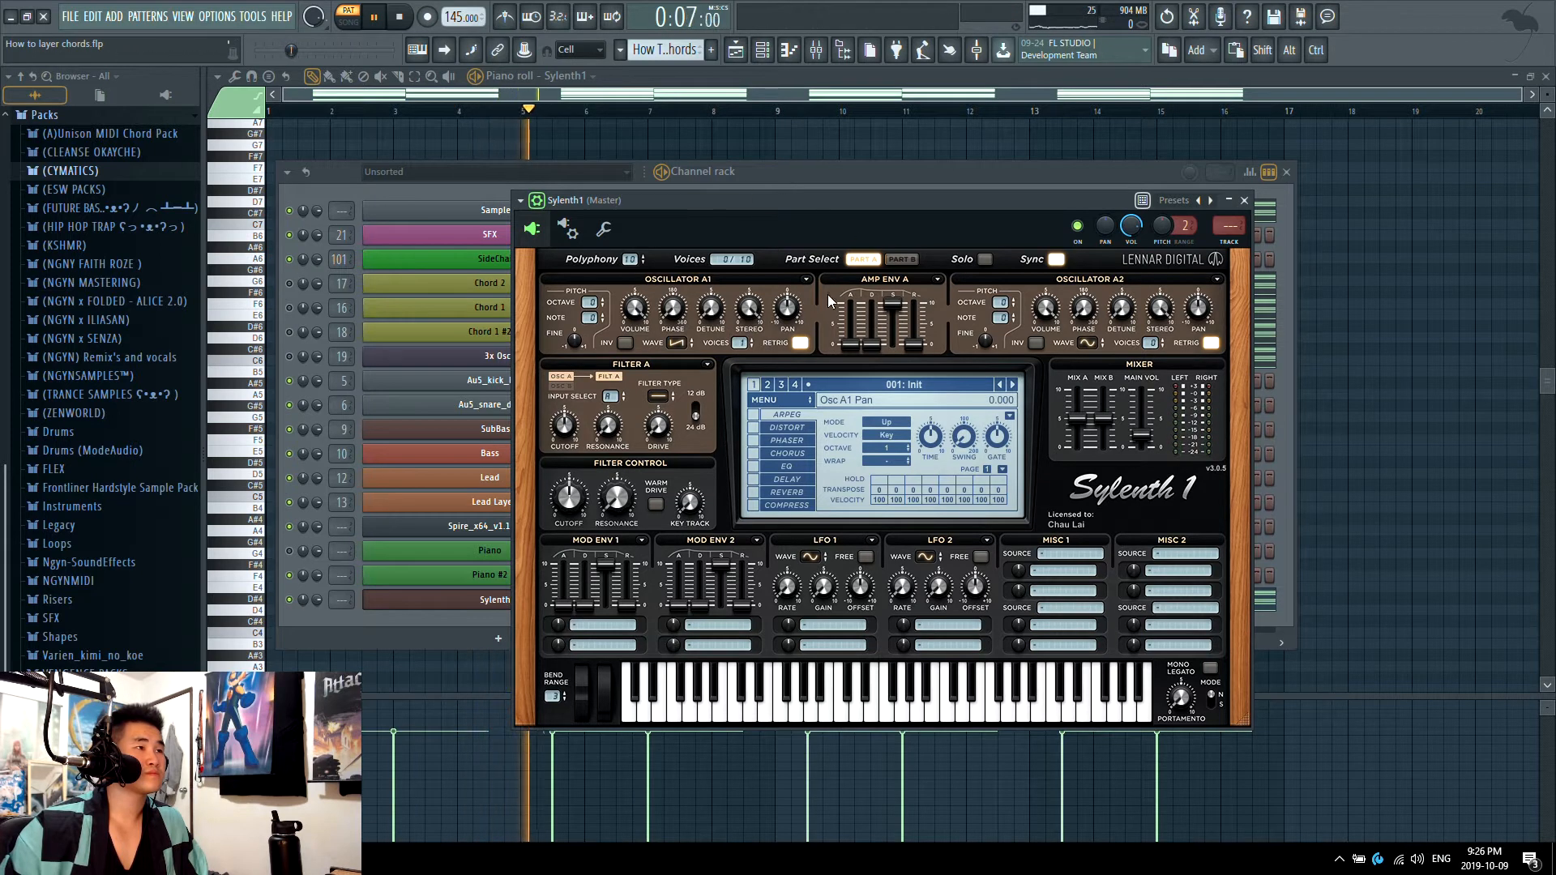
left_click_drag(884, 201, 815, 181)
key("space")
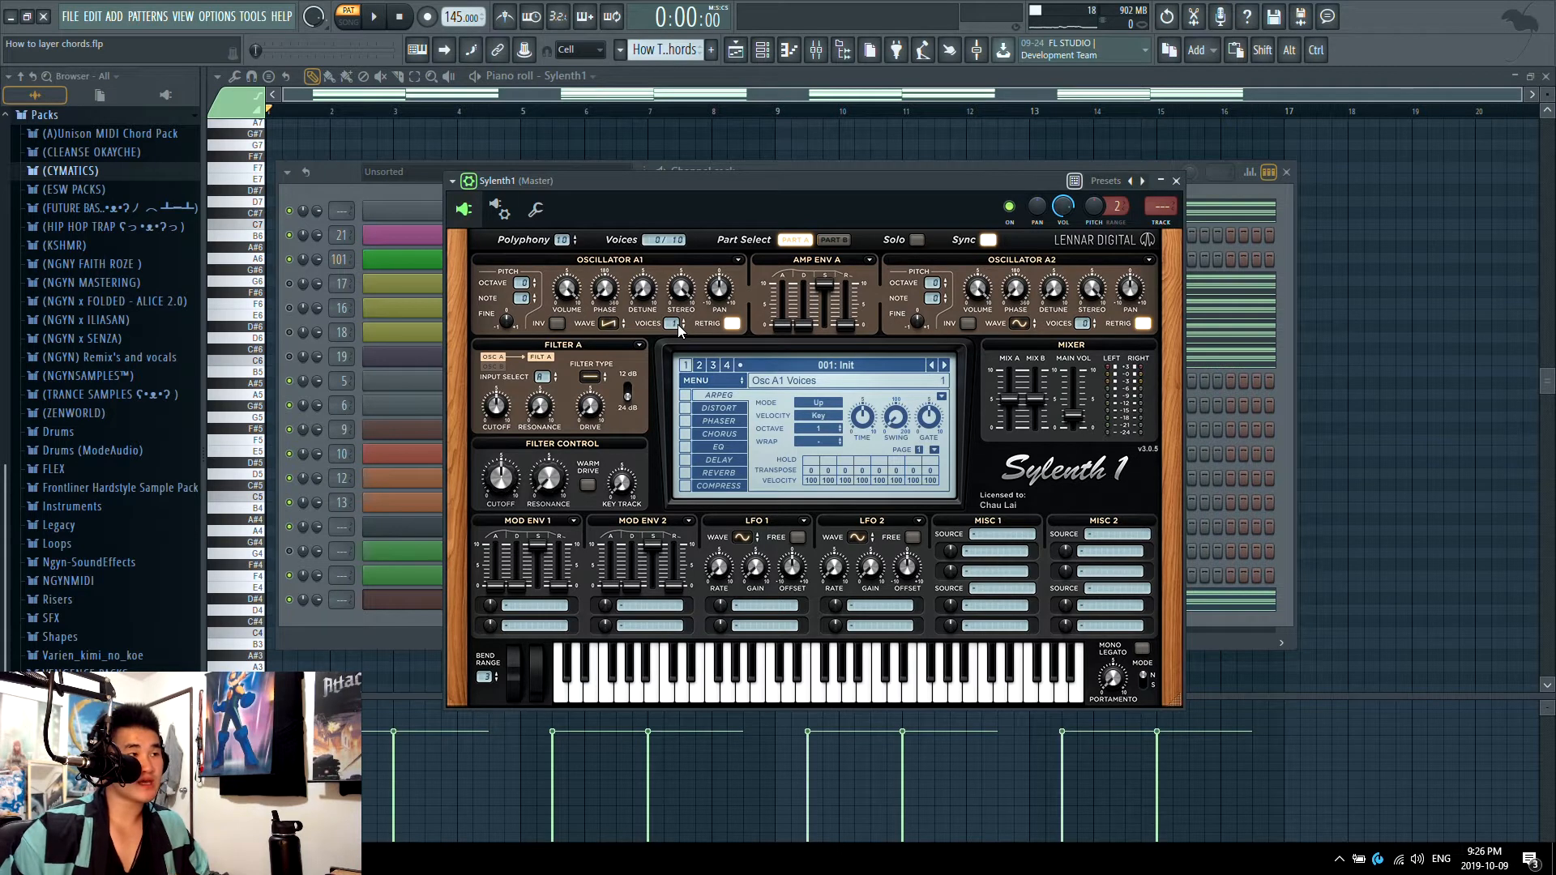
left_click_drag(677, 324, 690, 265)
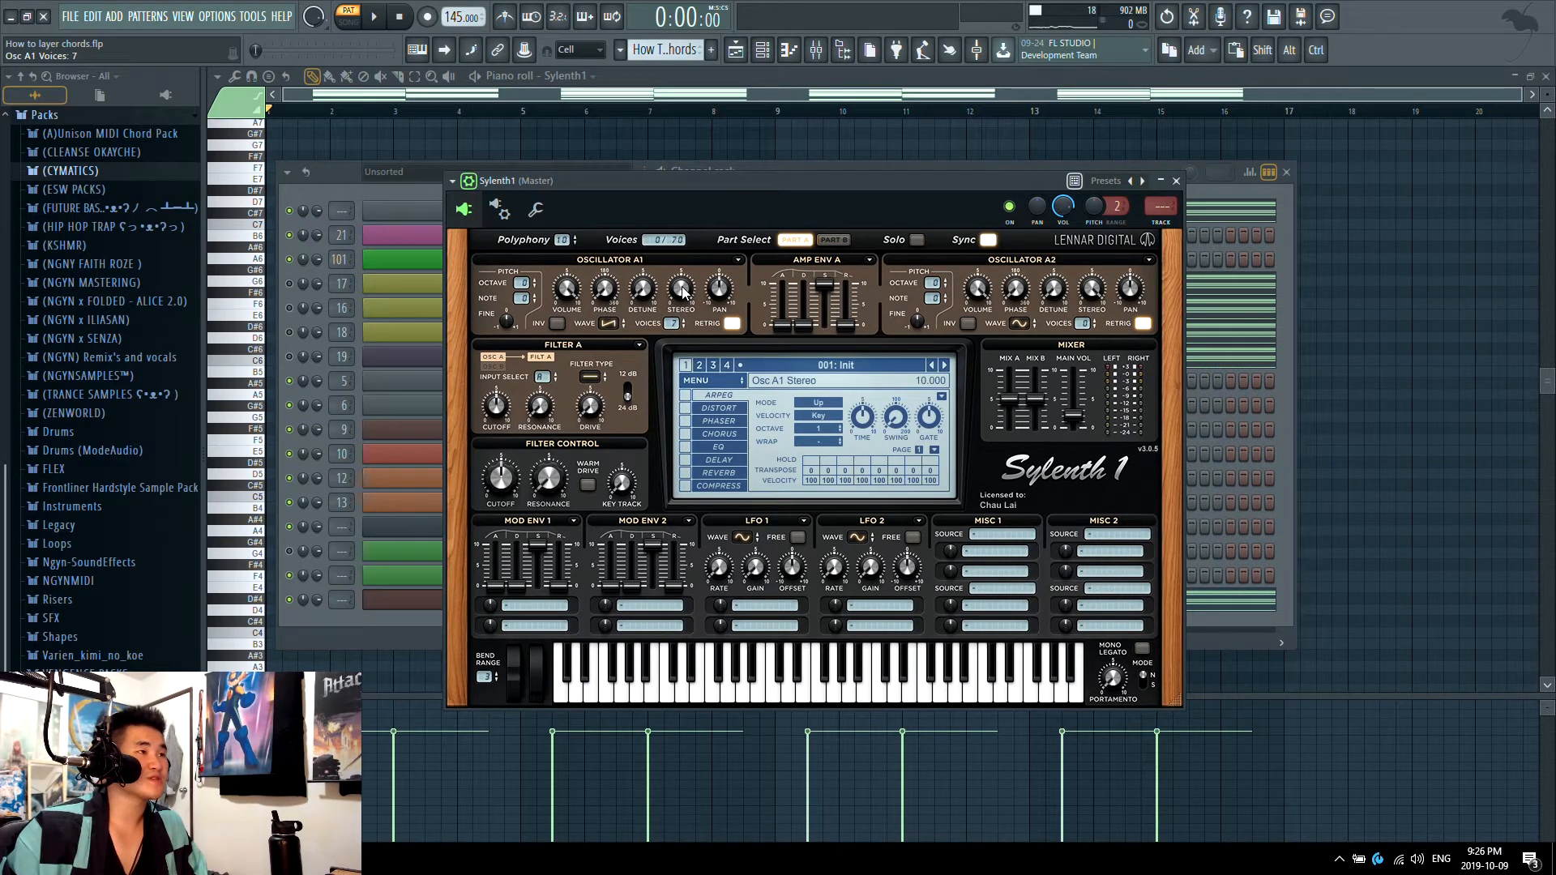
key("space")
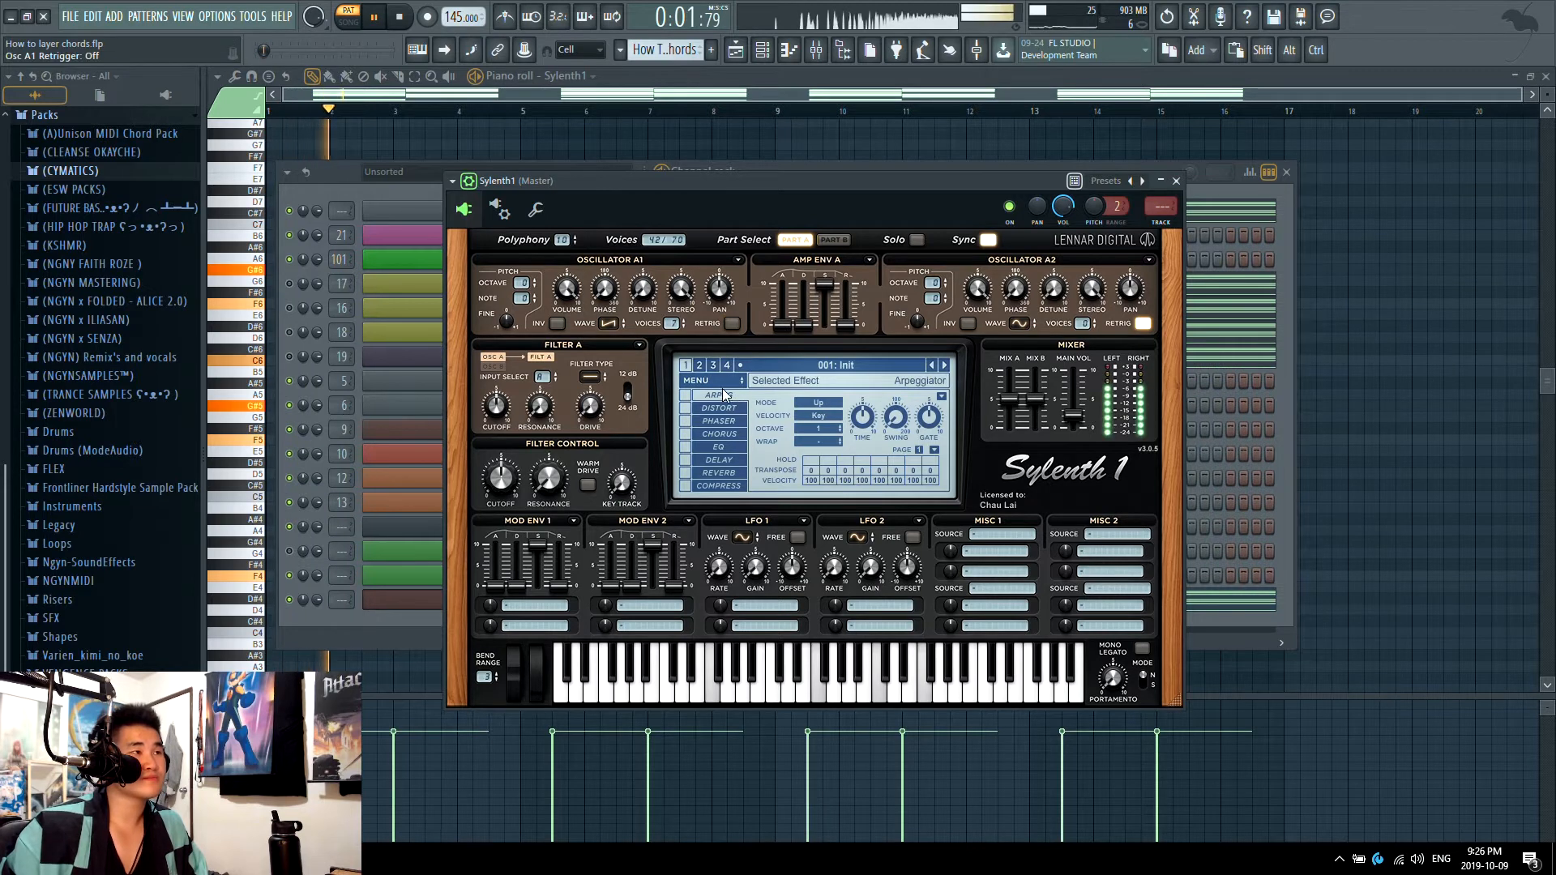
key("space")
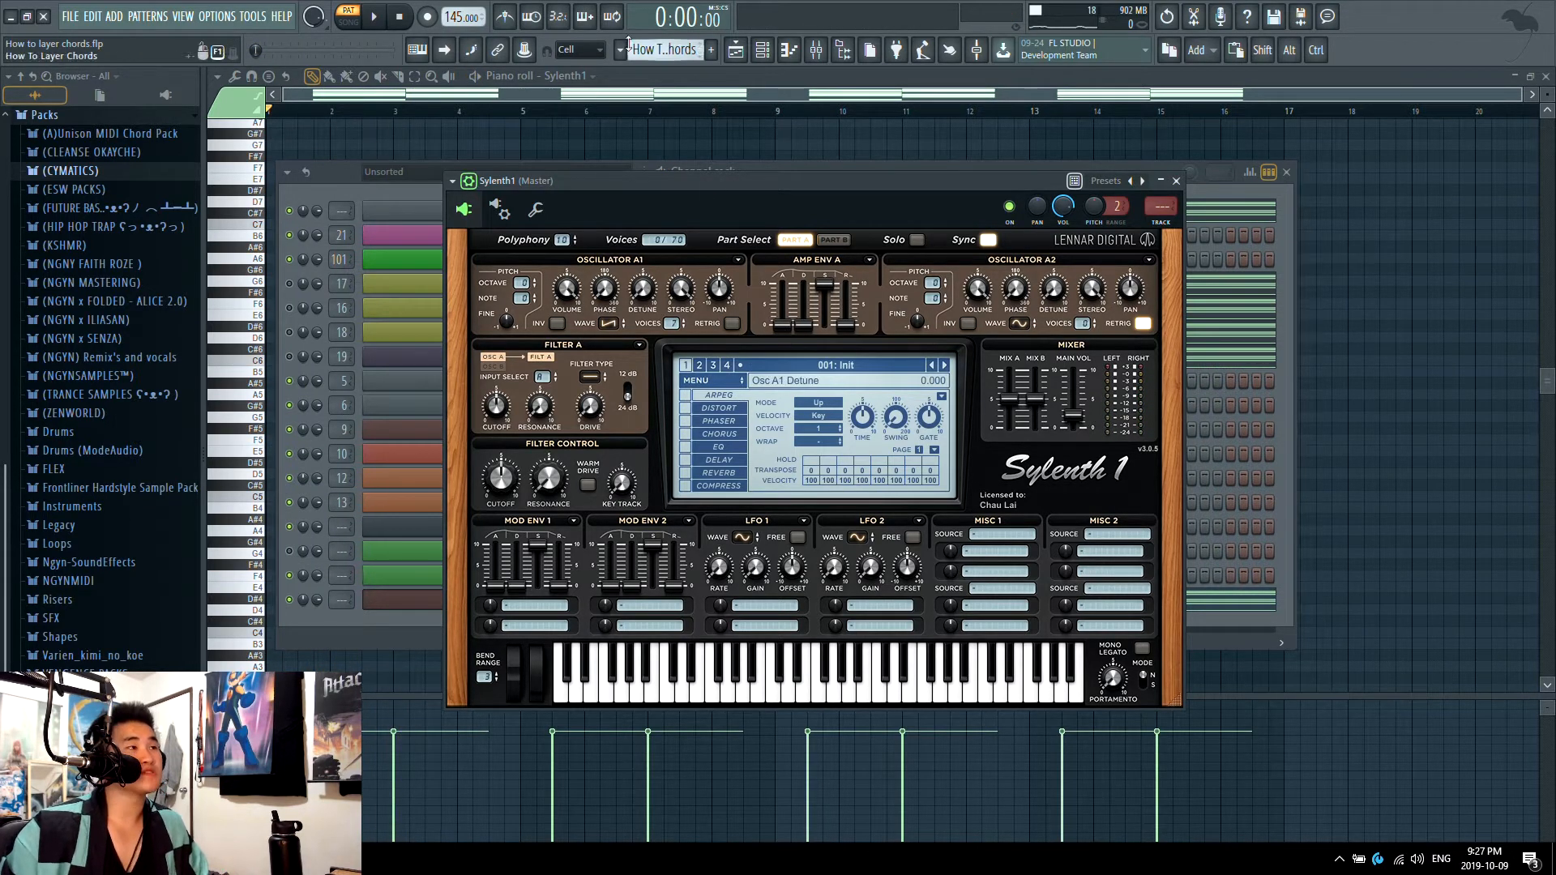
Step: Hide the channel rack and move the Sylenth1 window so the first chords in the piano roll are uncovered
left_click(762, 50)
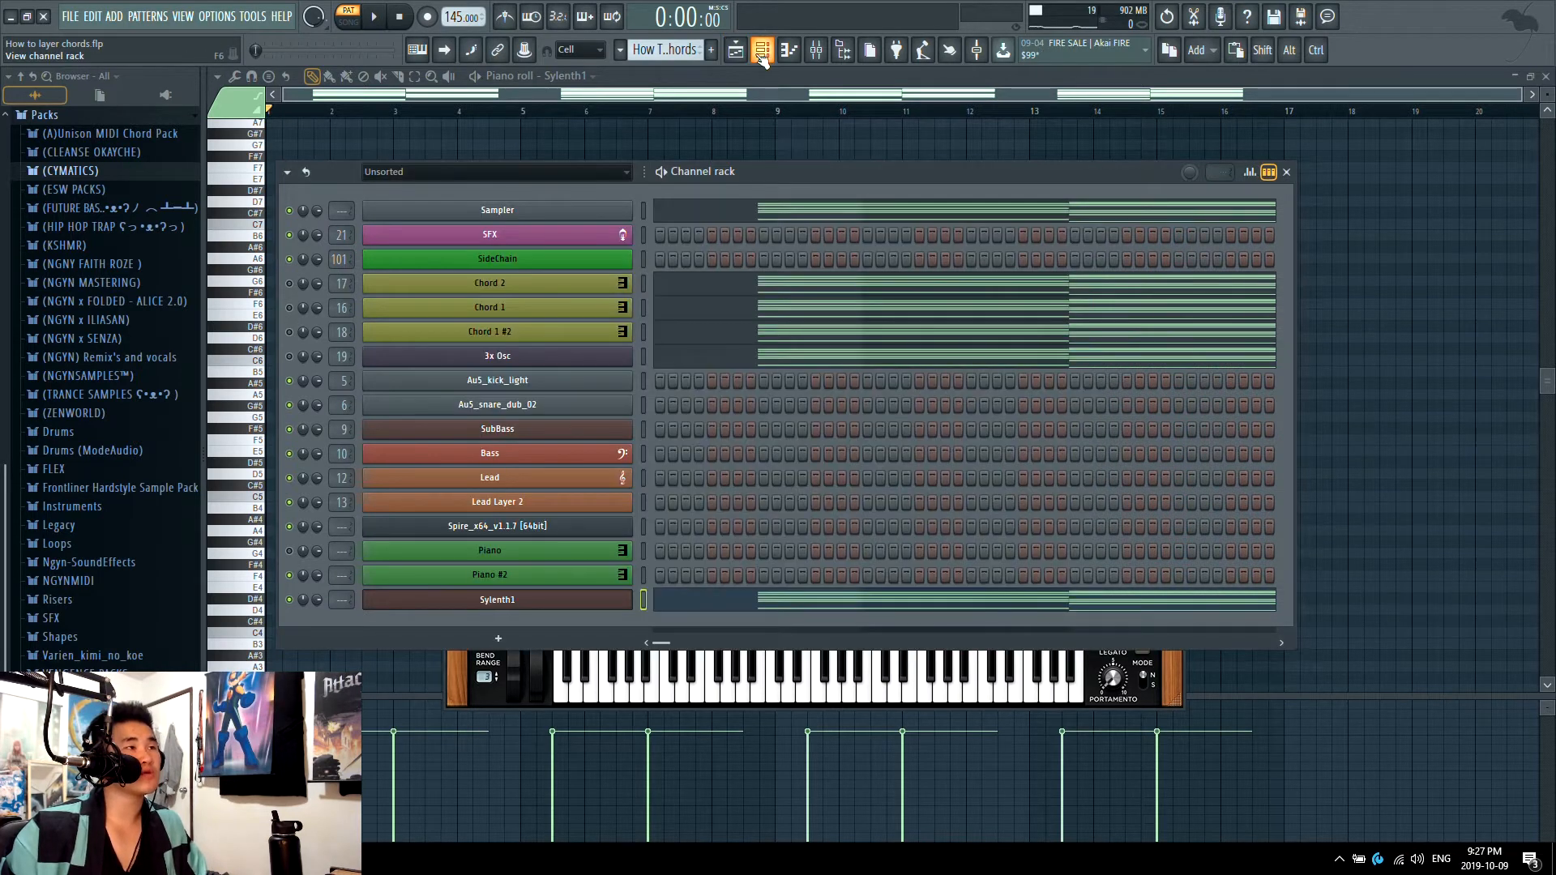
left_click(762, 50)
left_click_drag(755, 183, 947, 128)
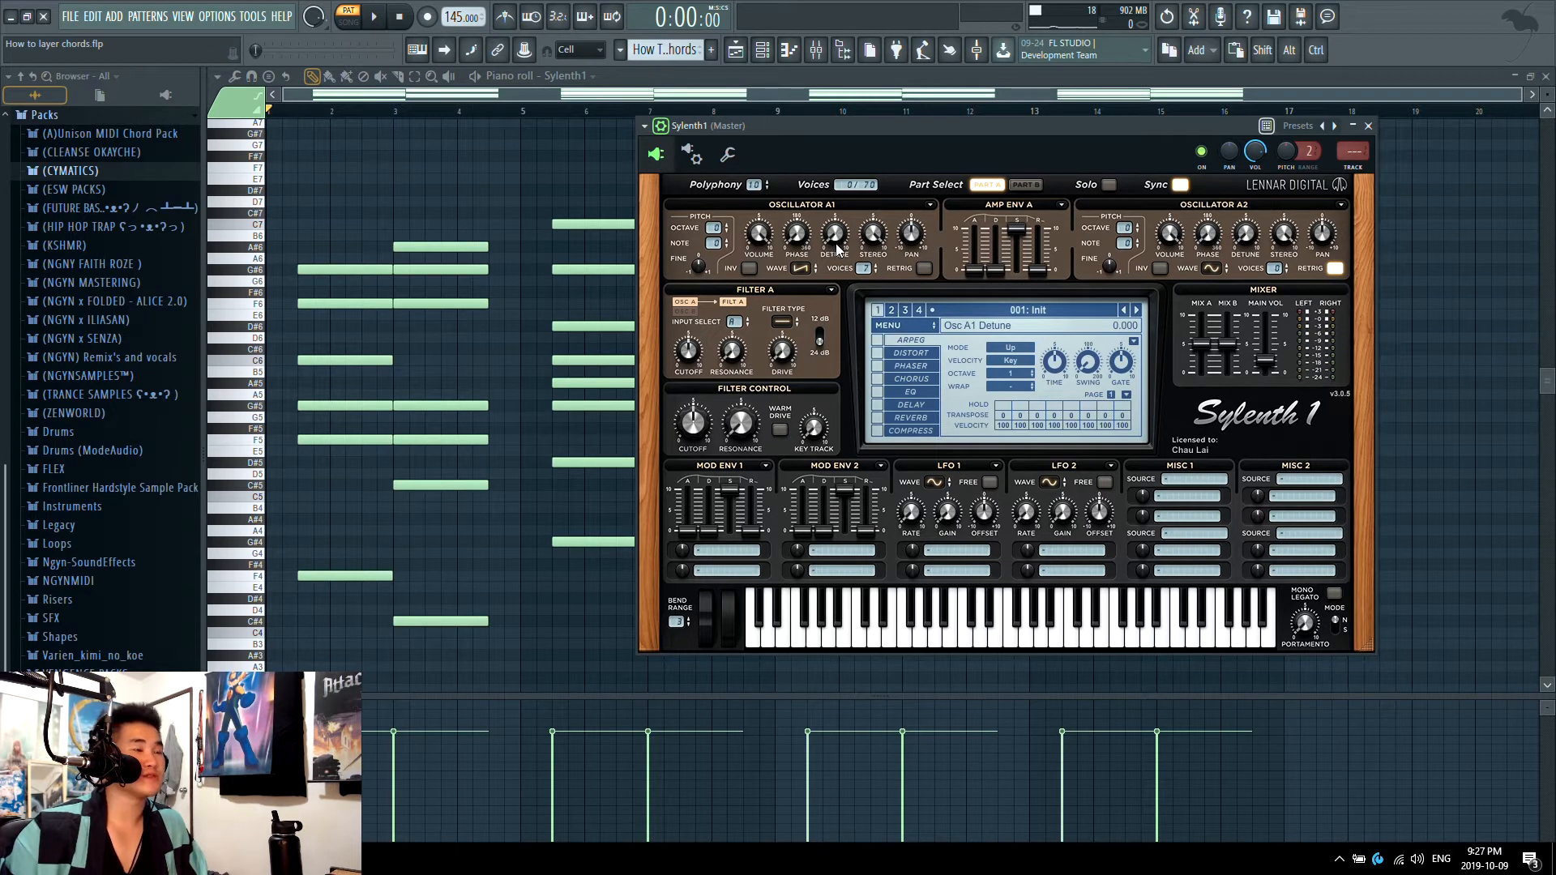
Step: Play the chords while sweeping oscillator A1's detune up, and return the detune to 0
key("space")
left_click_drag(840, 247, 851, 119)
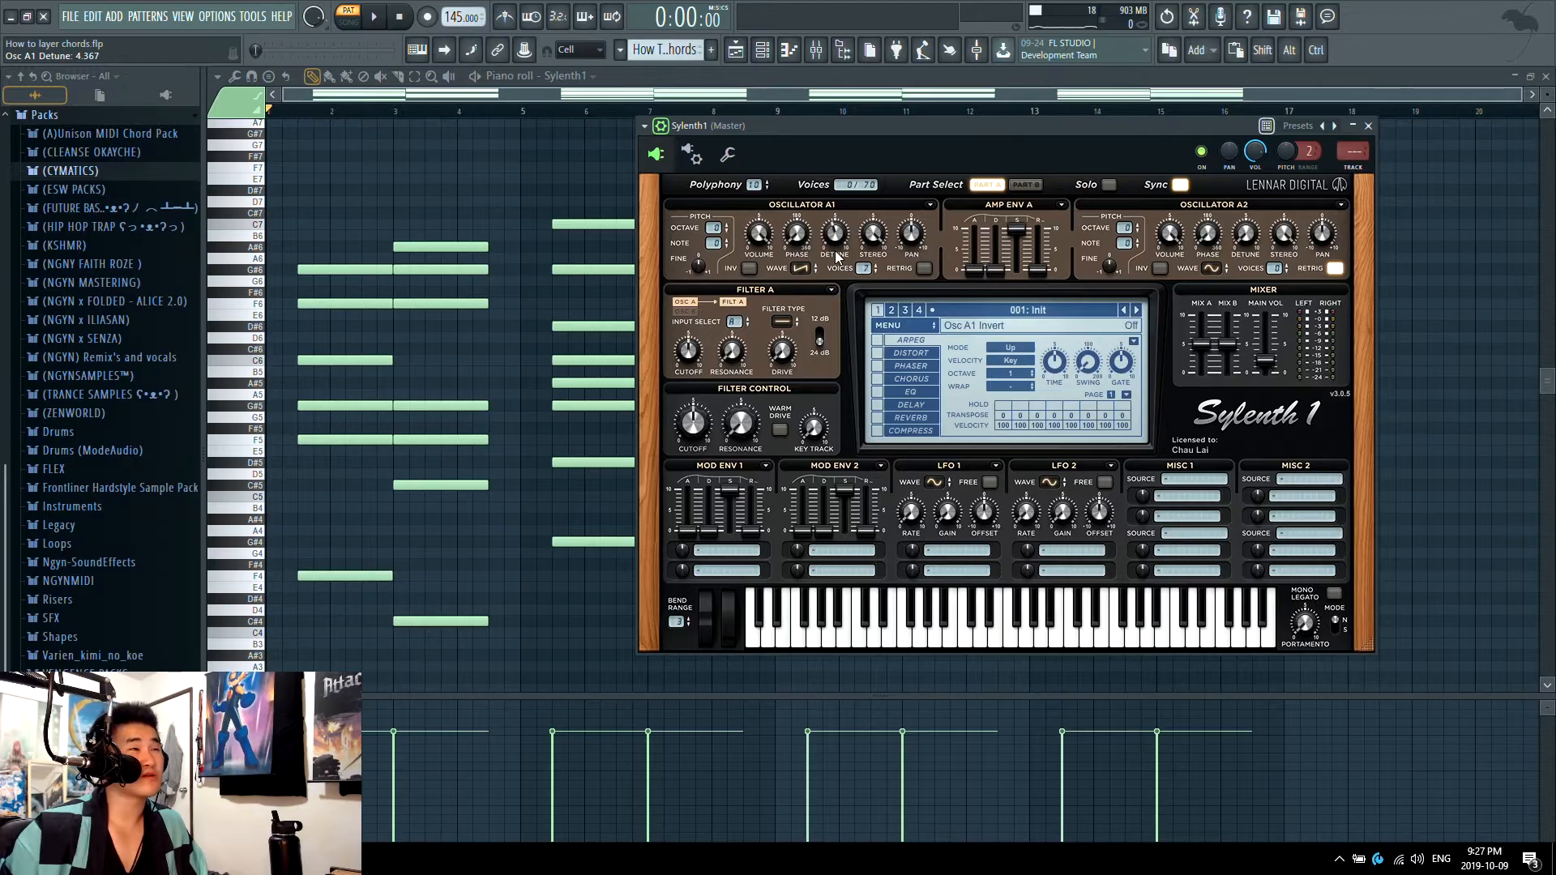
key("space")
left_click_drag(833, 241, 839, 225)
left_click_drag(838, 225, 860, 178)
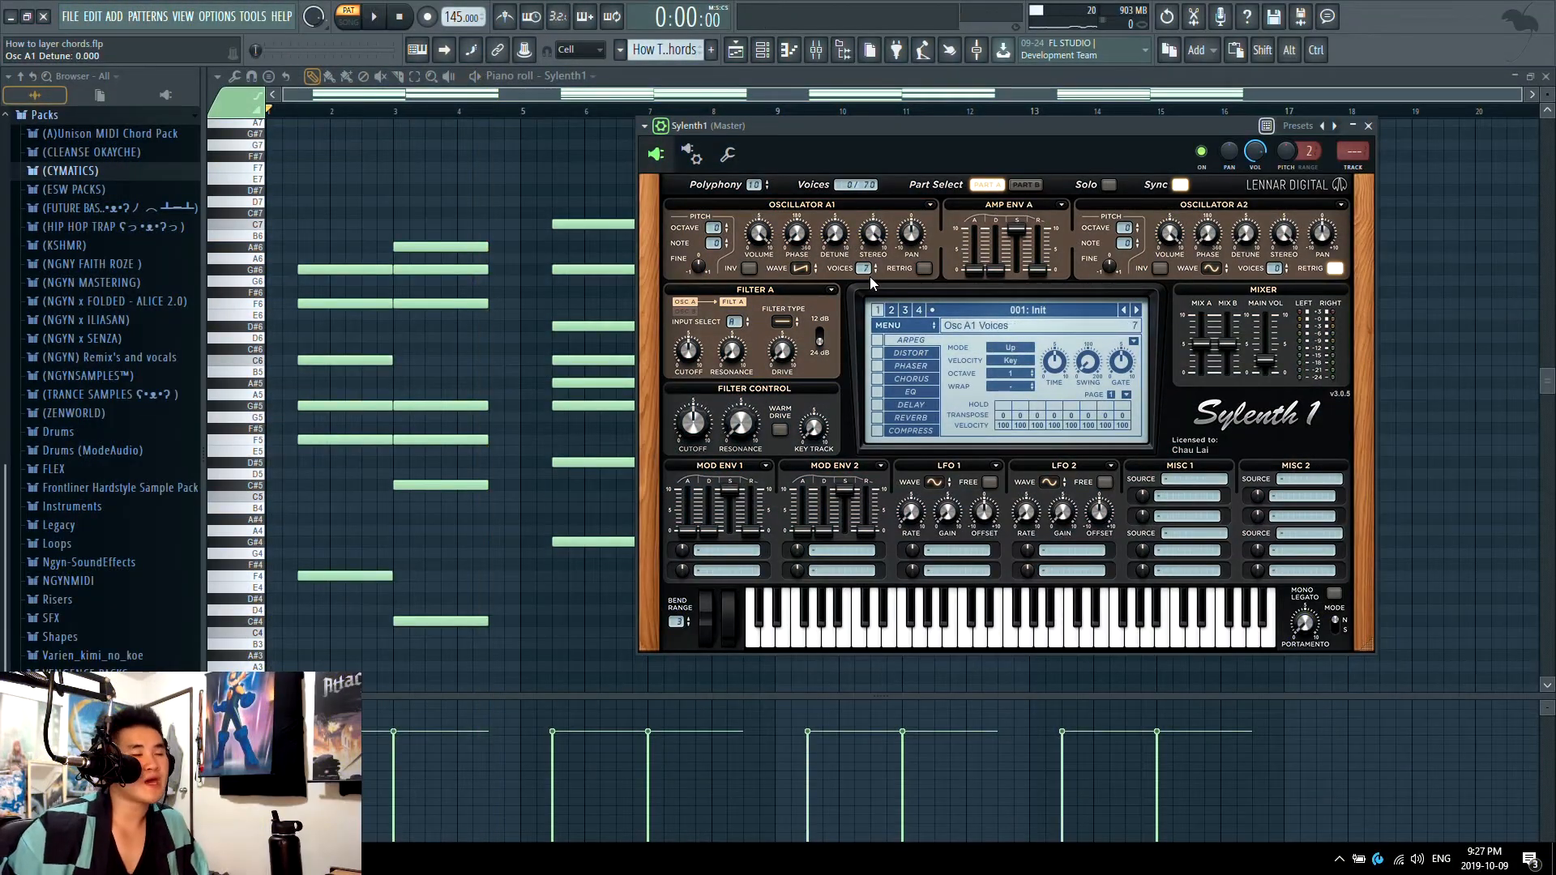
Step: Try the chorus effect on the chords with about 2.459 Hz rate, 42.67% depth and 61.67% dry/wet, and switch it off again
left_click(875, 378)
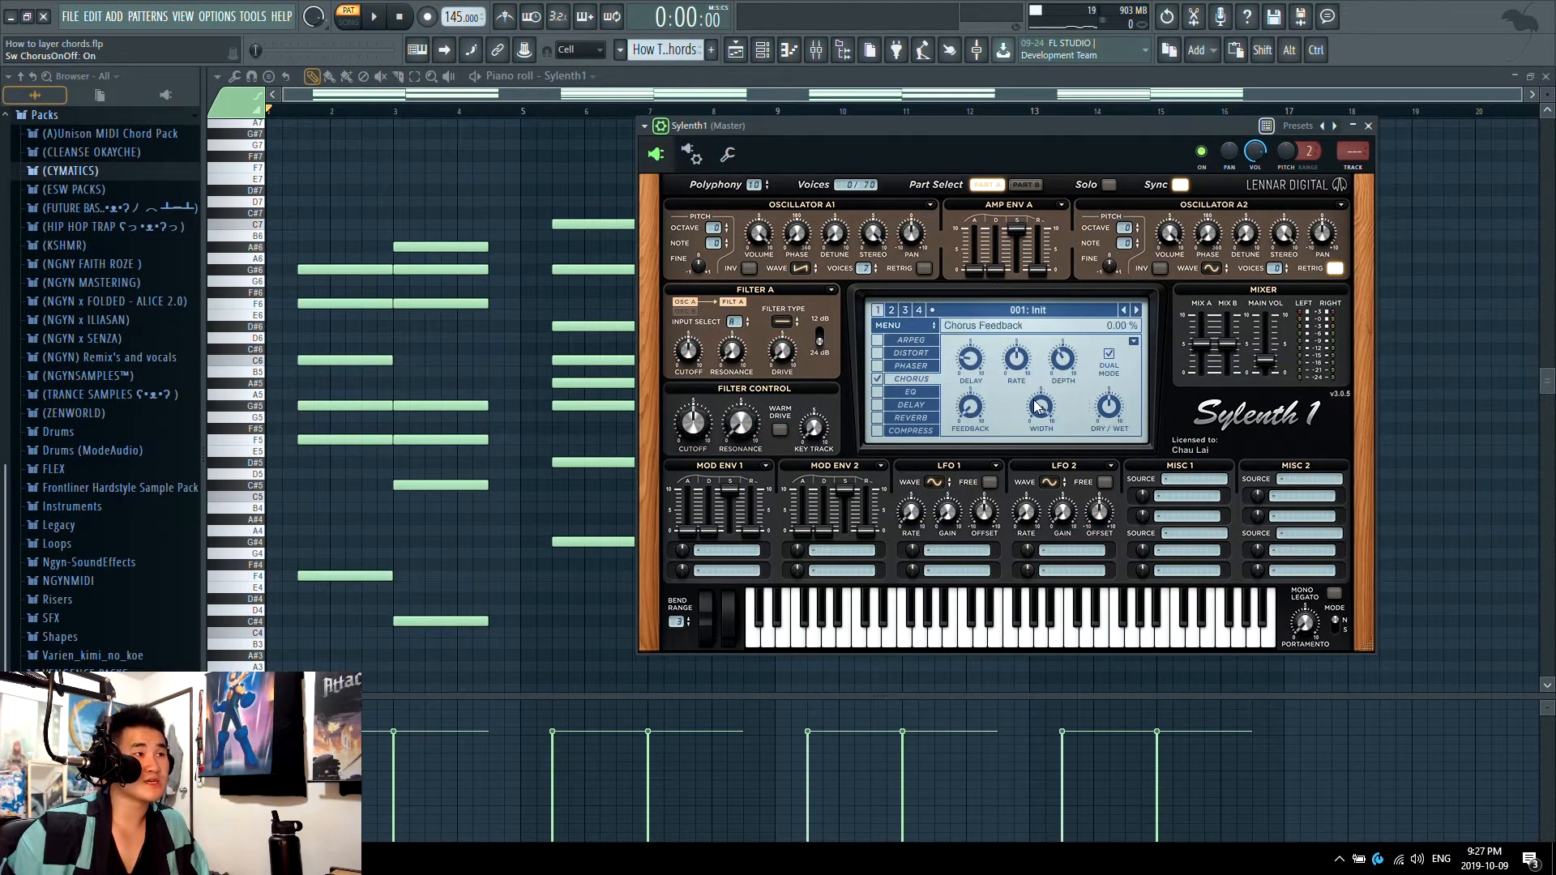
key("space")
left_click_drag(1009, 395, 1035, 315)
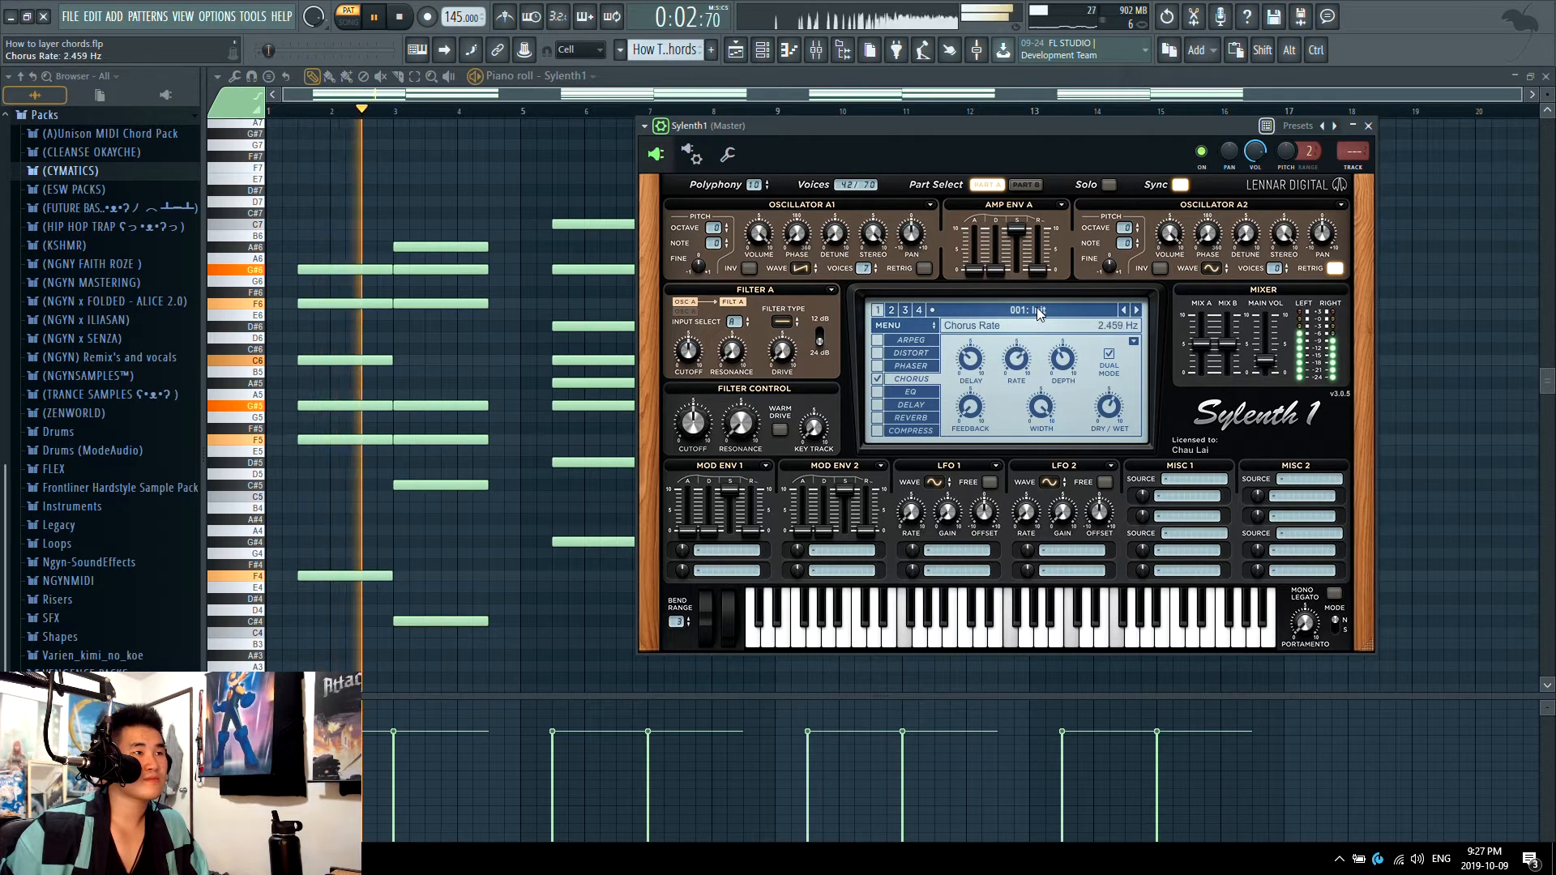
left_click_drag(982, 366, 1061, 349)
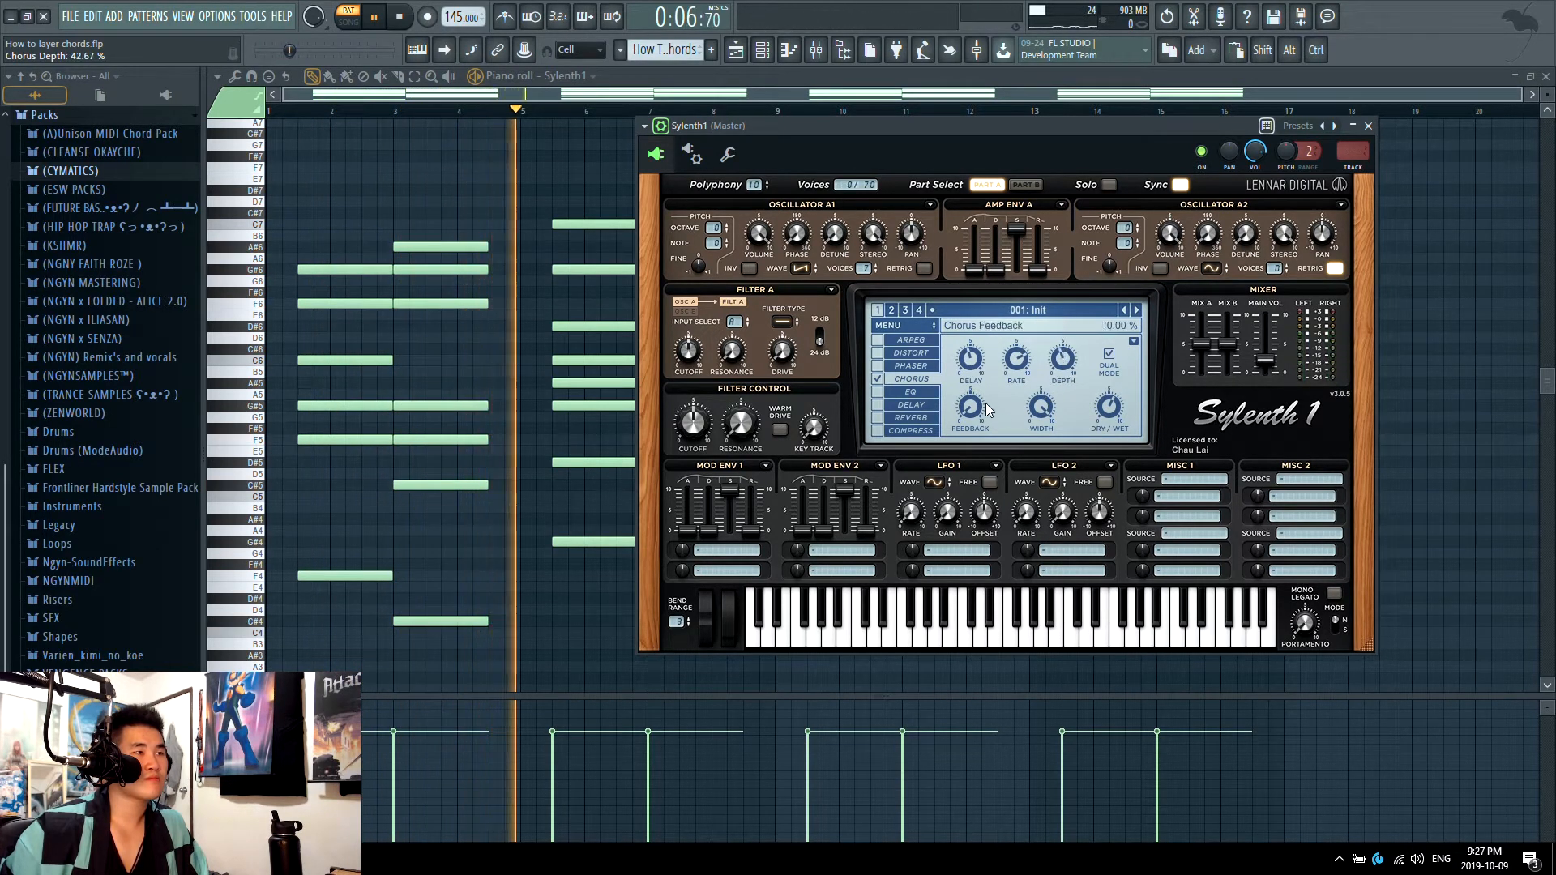
left_click_drag(1109, 410, 1109, 405)
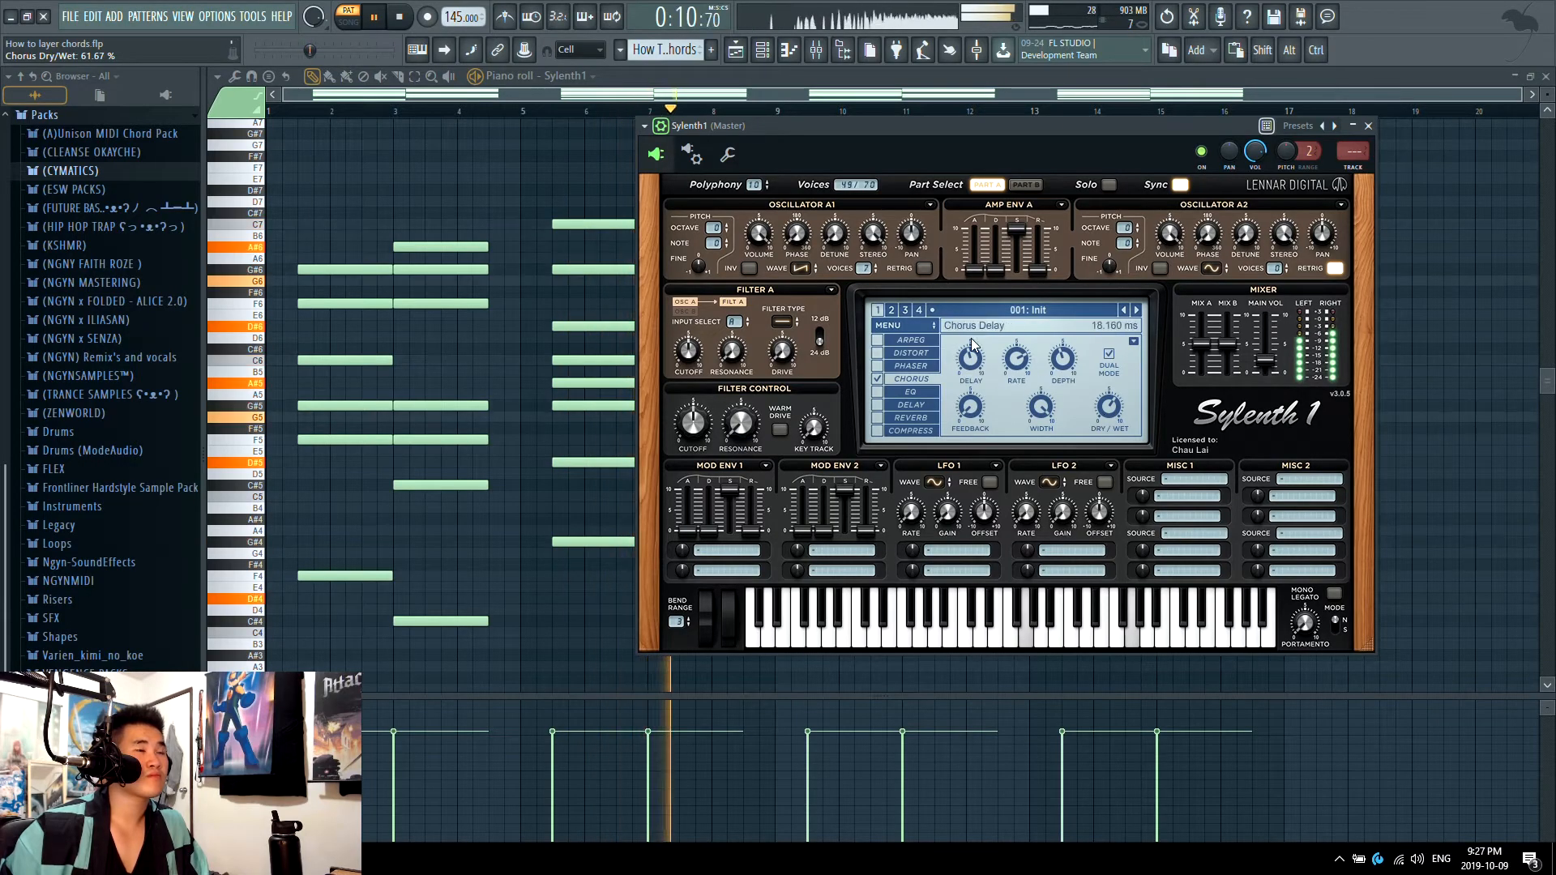
key("space")
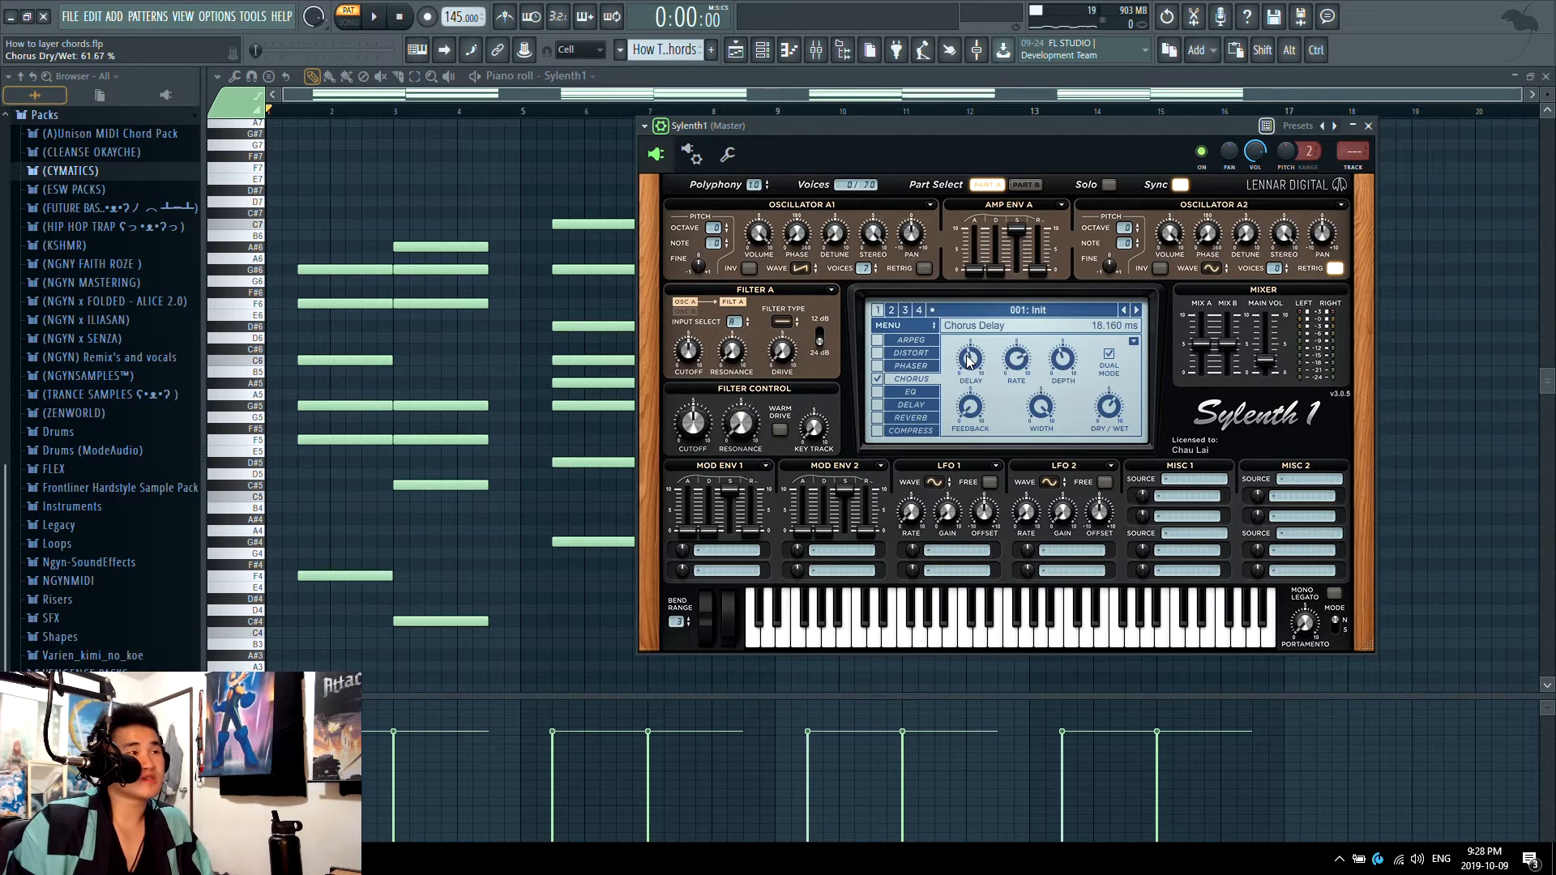
left_click(878, 379)
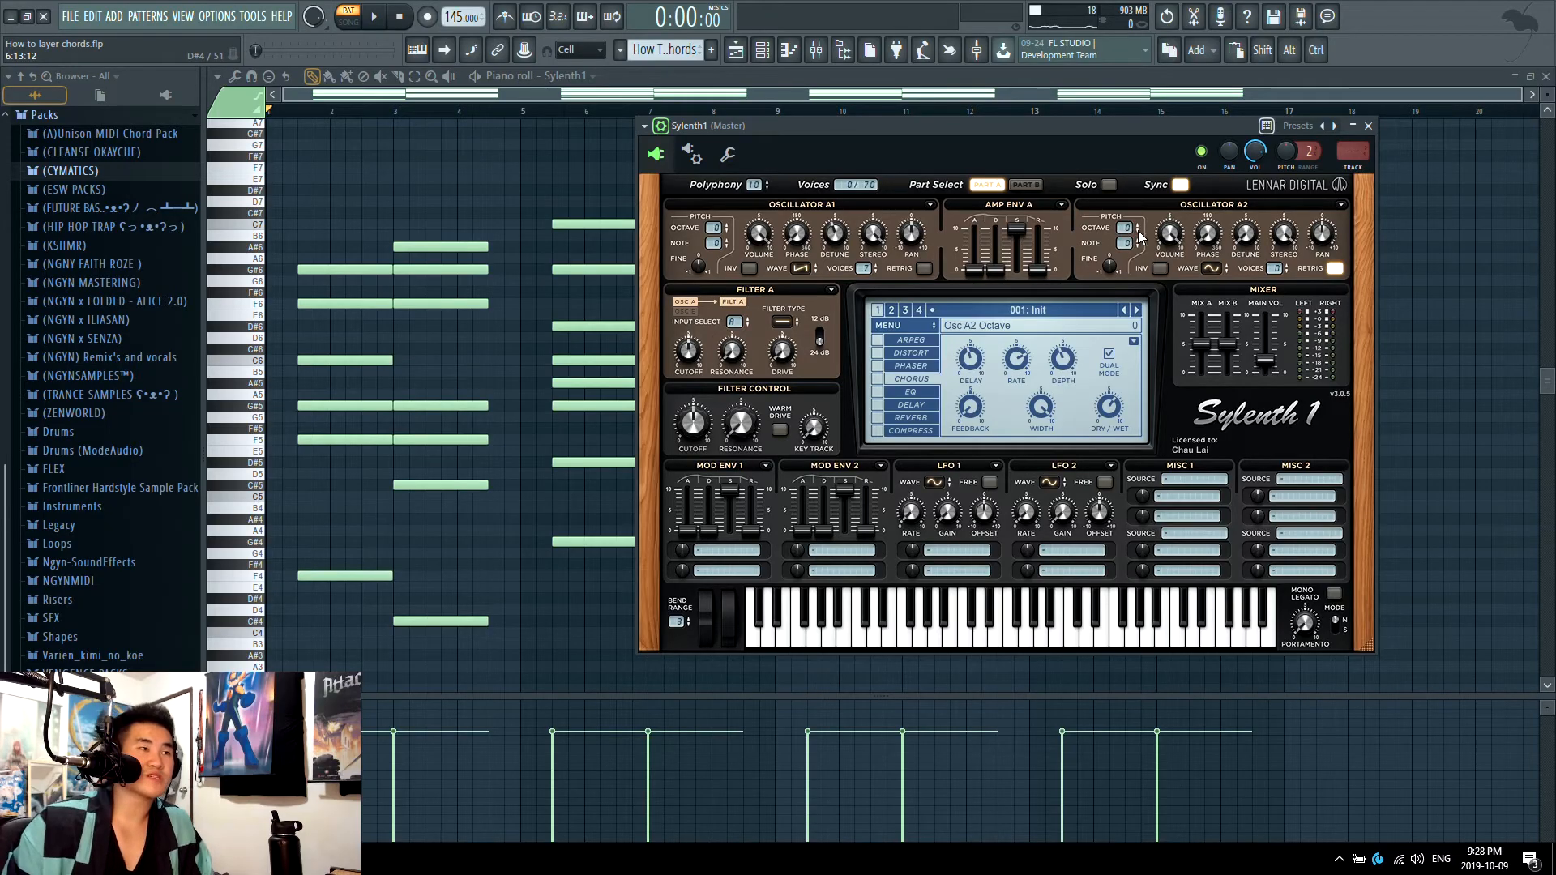
Step: Set oscillator A2 to a multi-voice saw wave at octave -1 with retrigger off, and audition the chords
left_click(1211, 268)
left_click(1225, 288)
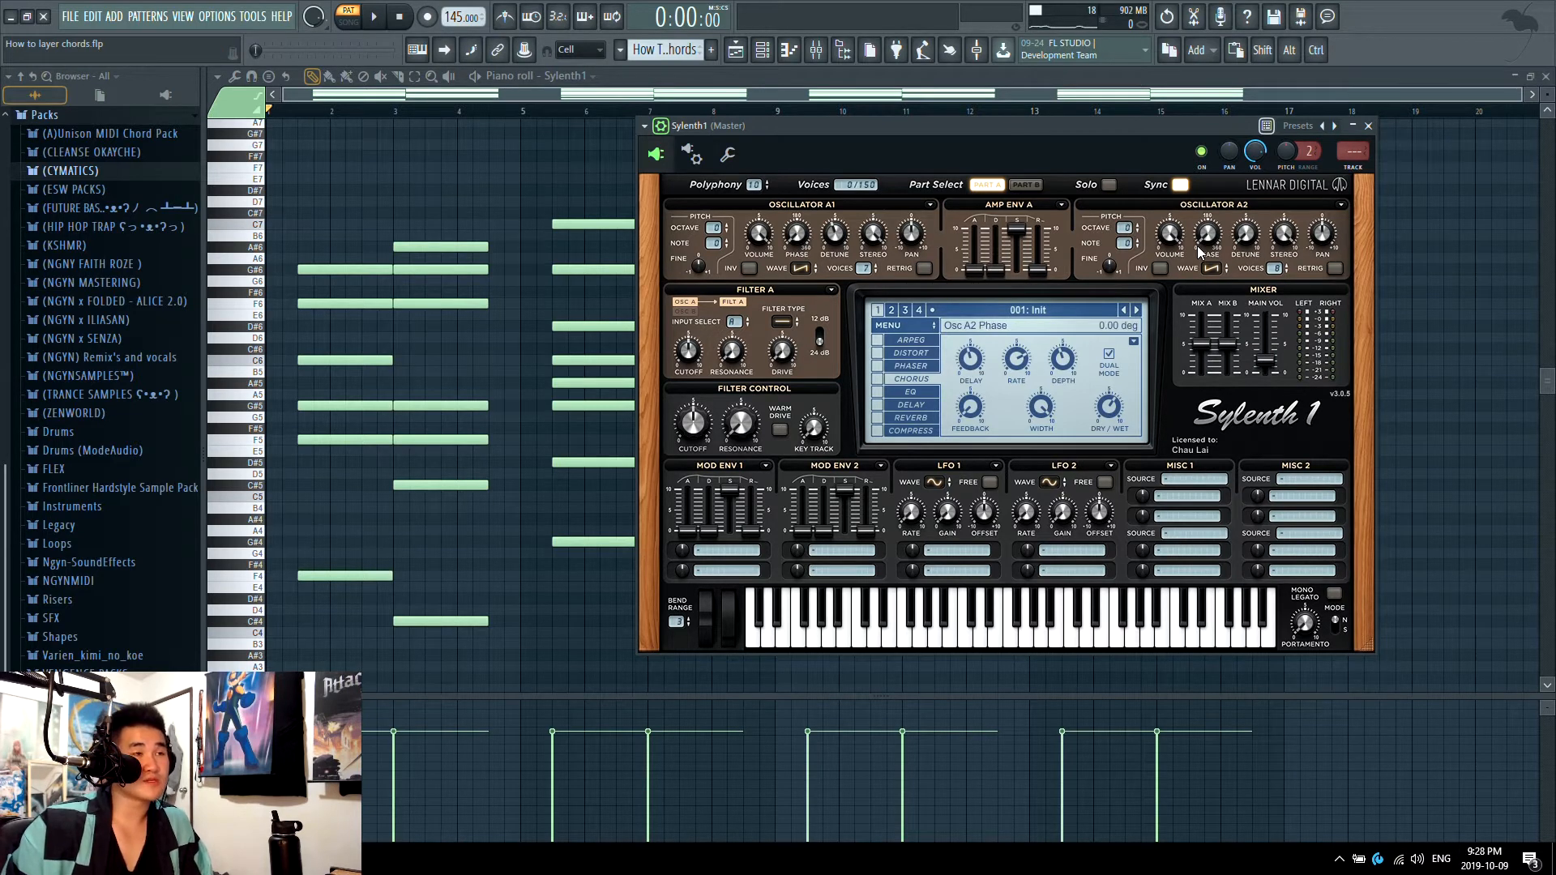
left_click_drag(1124, 228, 1125, 242)
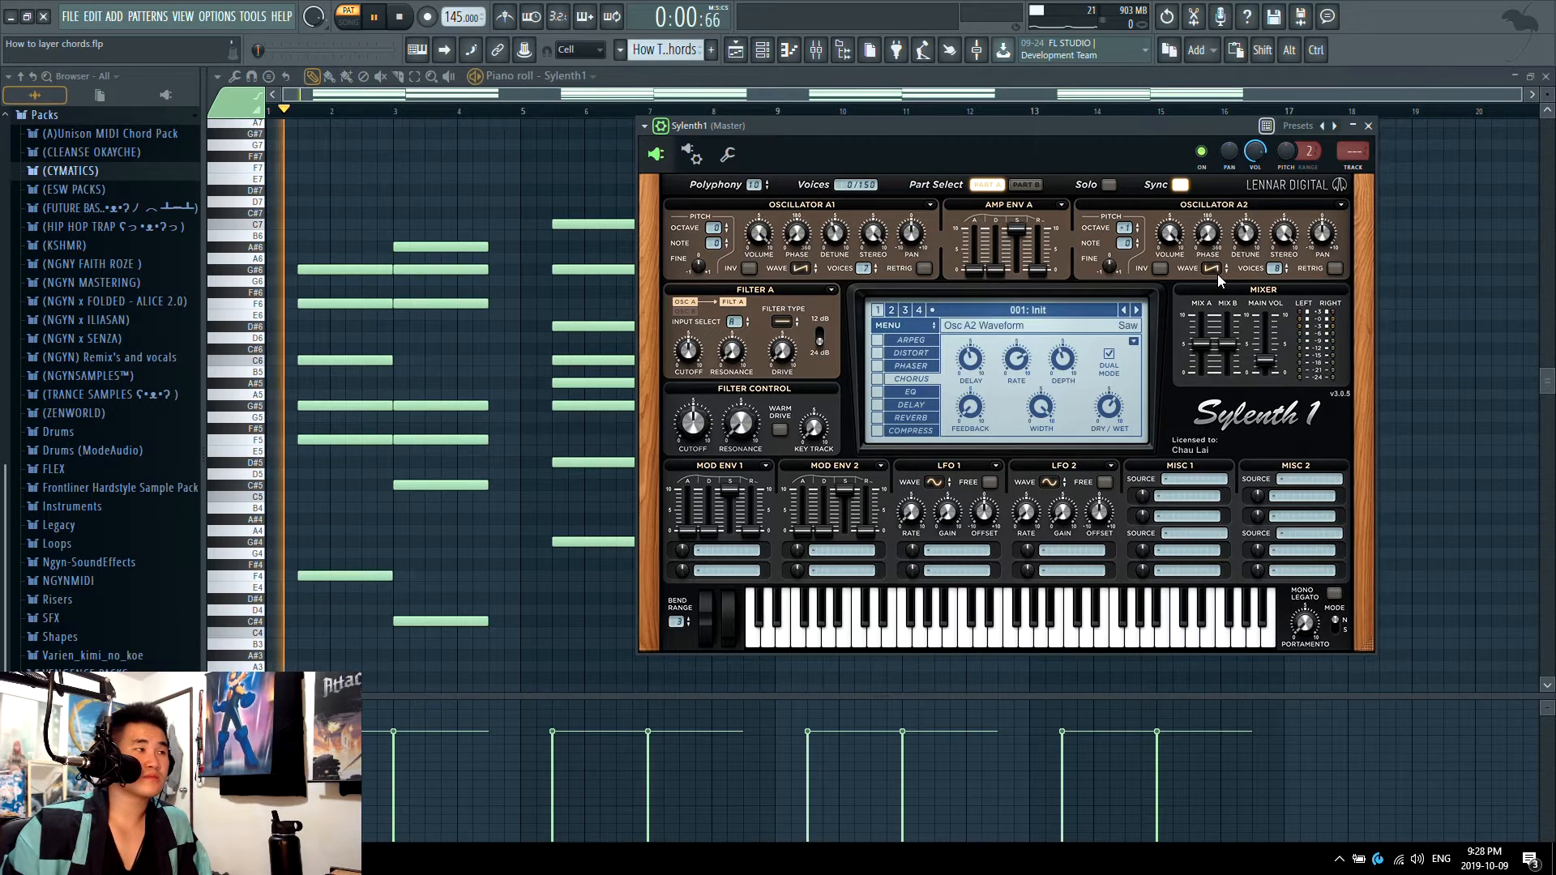
left_click_drag(1240, 231, 1235, 242)
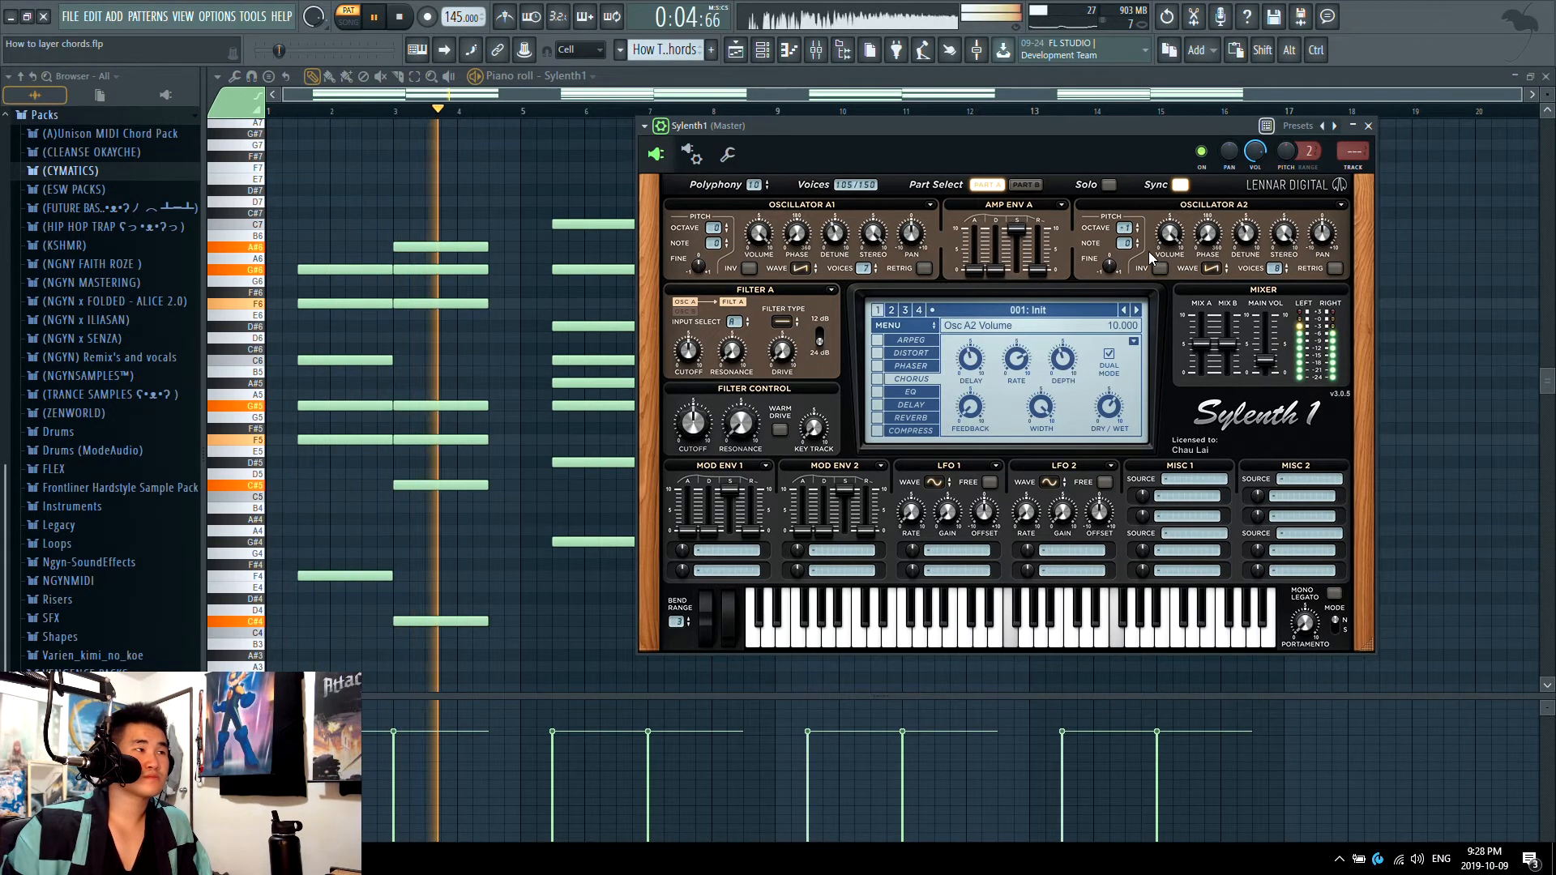
key("space")
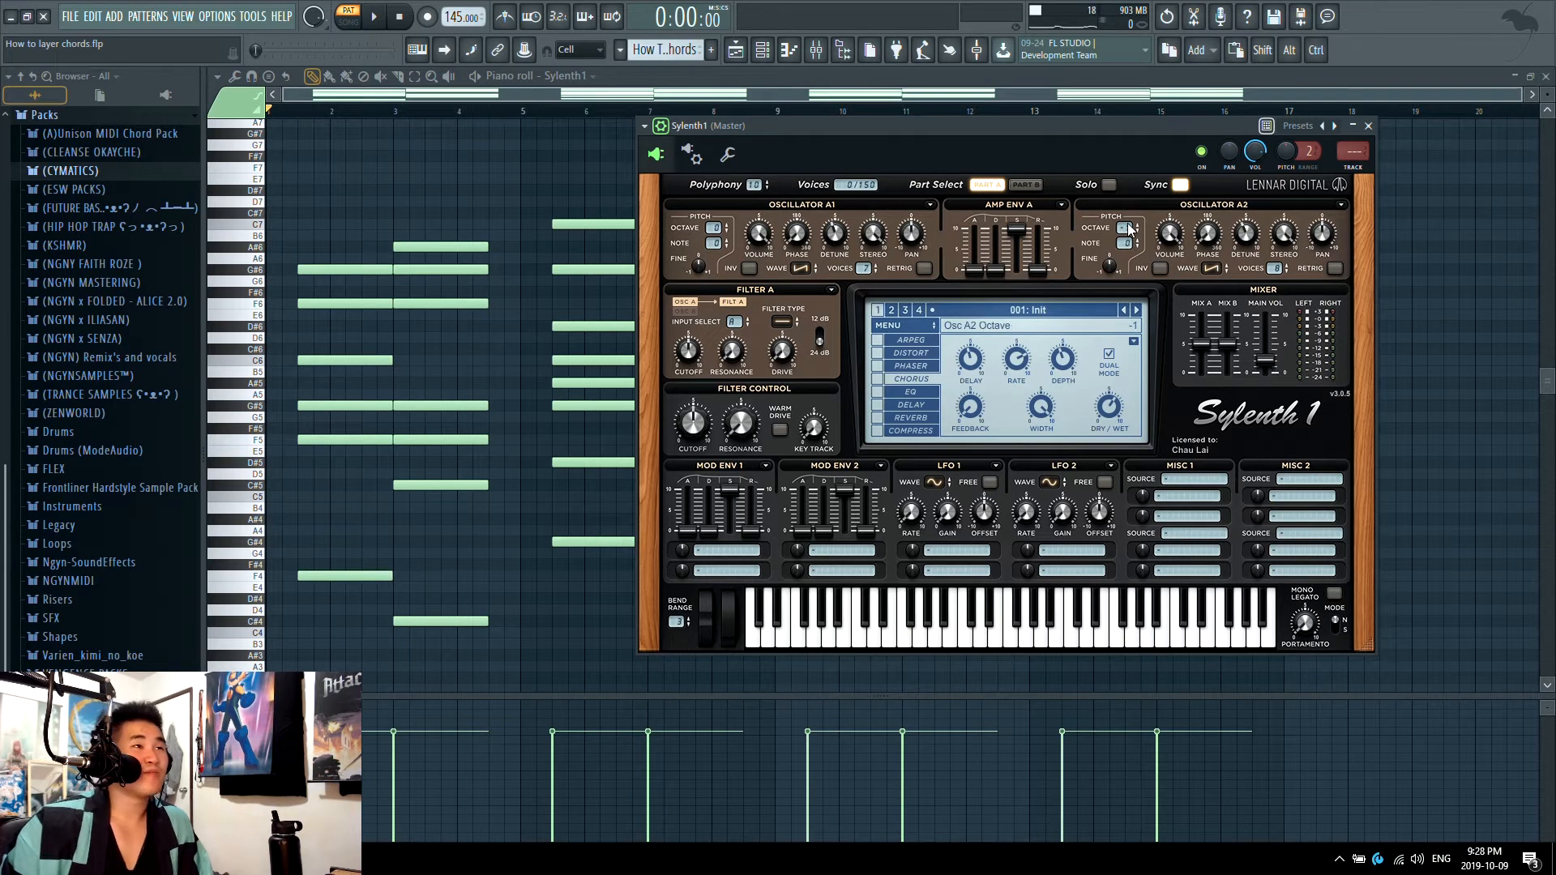
Step: Raise oscillator A2's octave to +1 and adjust its volume to about 9.667 while auditioning the chords
left_click(1137, 225)
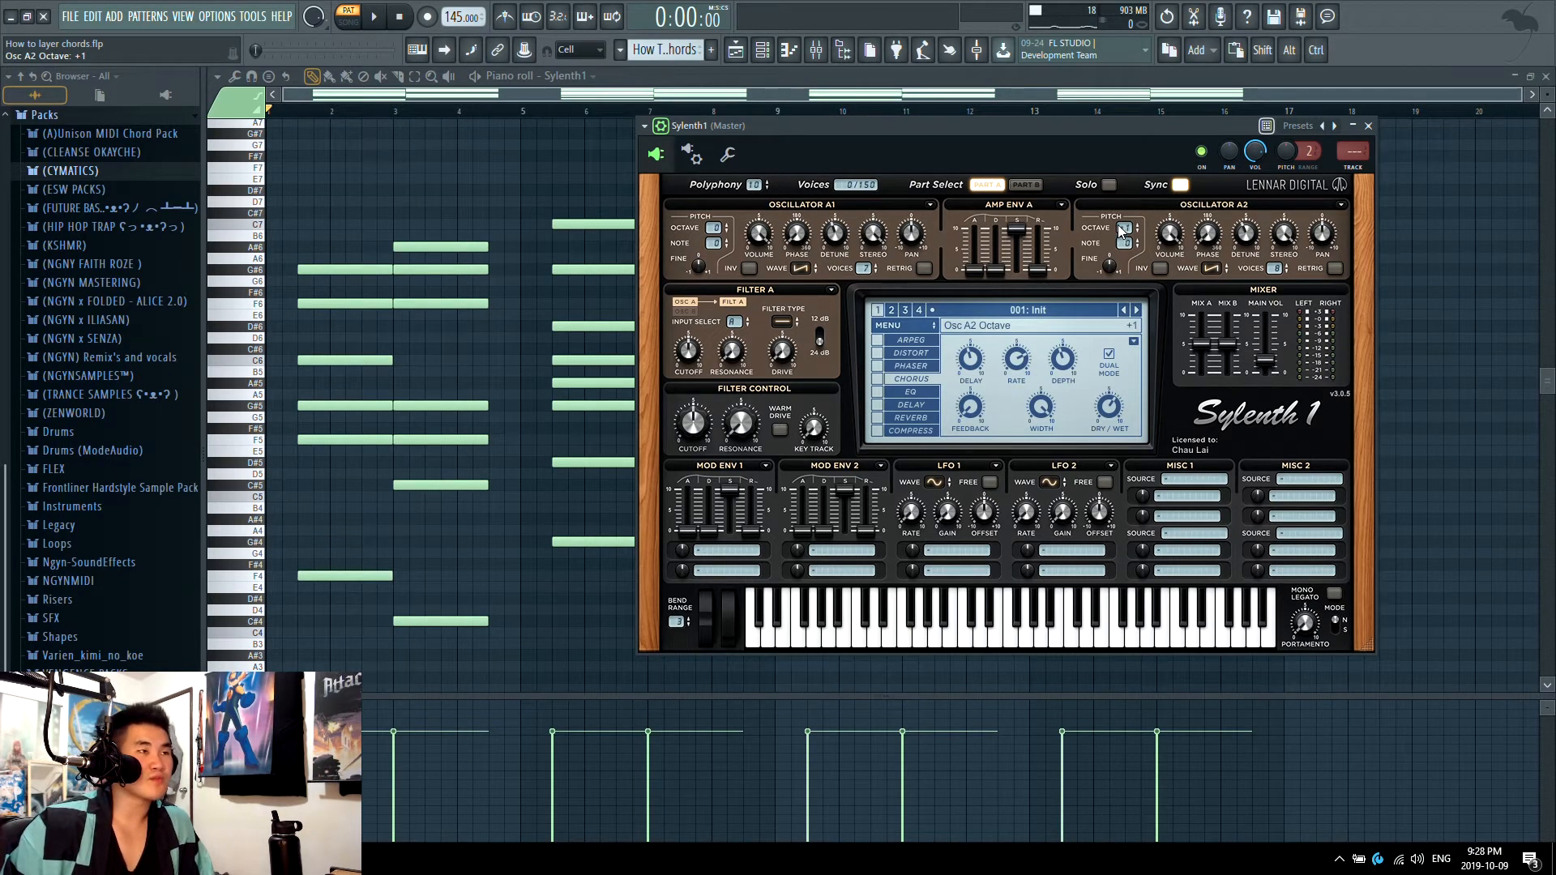
key("space")
scroll(1170, 235, "down", 3)
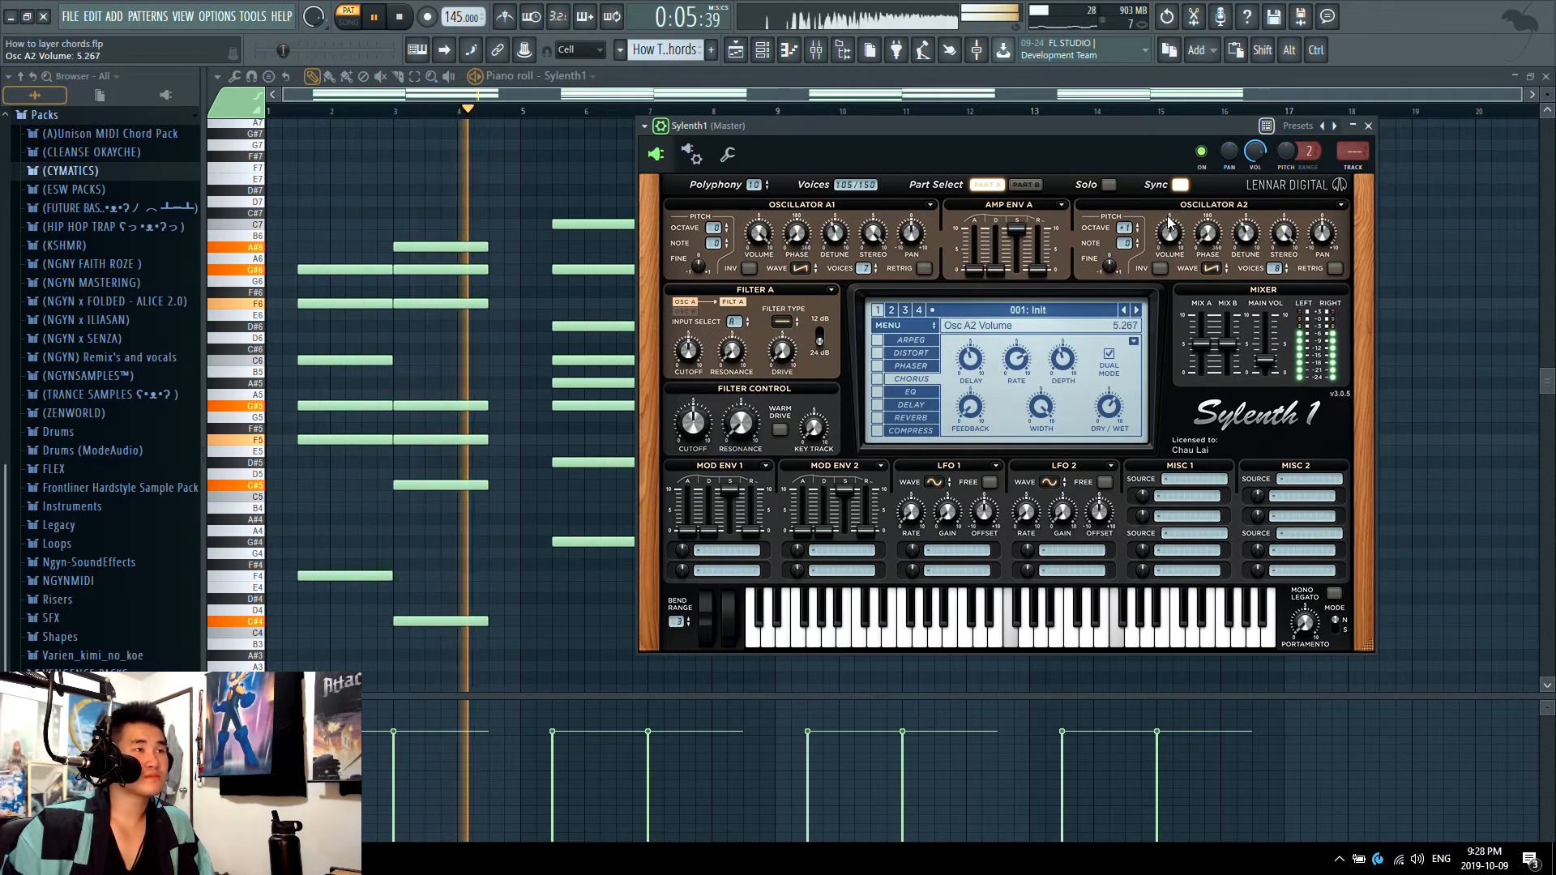
scroll(1169, 231, "down", 2)
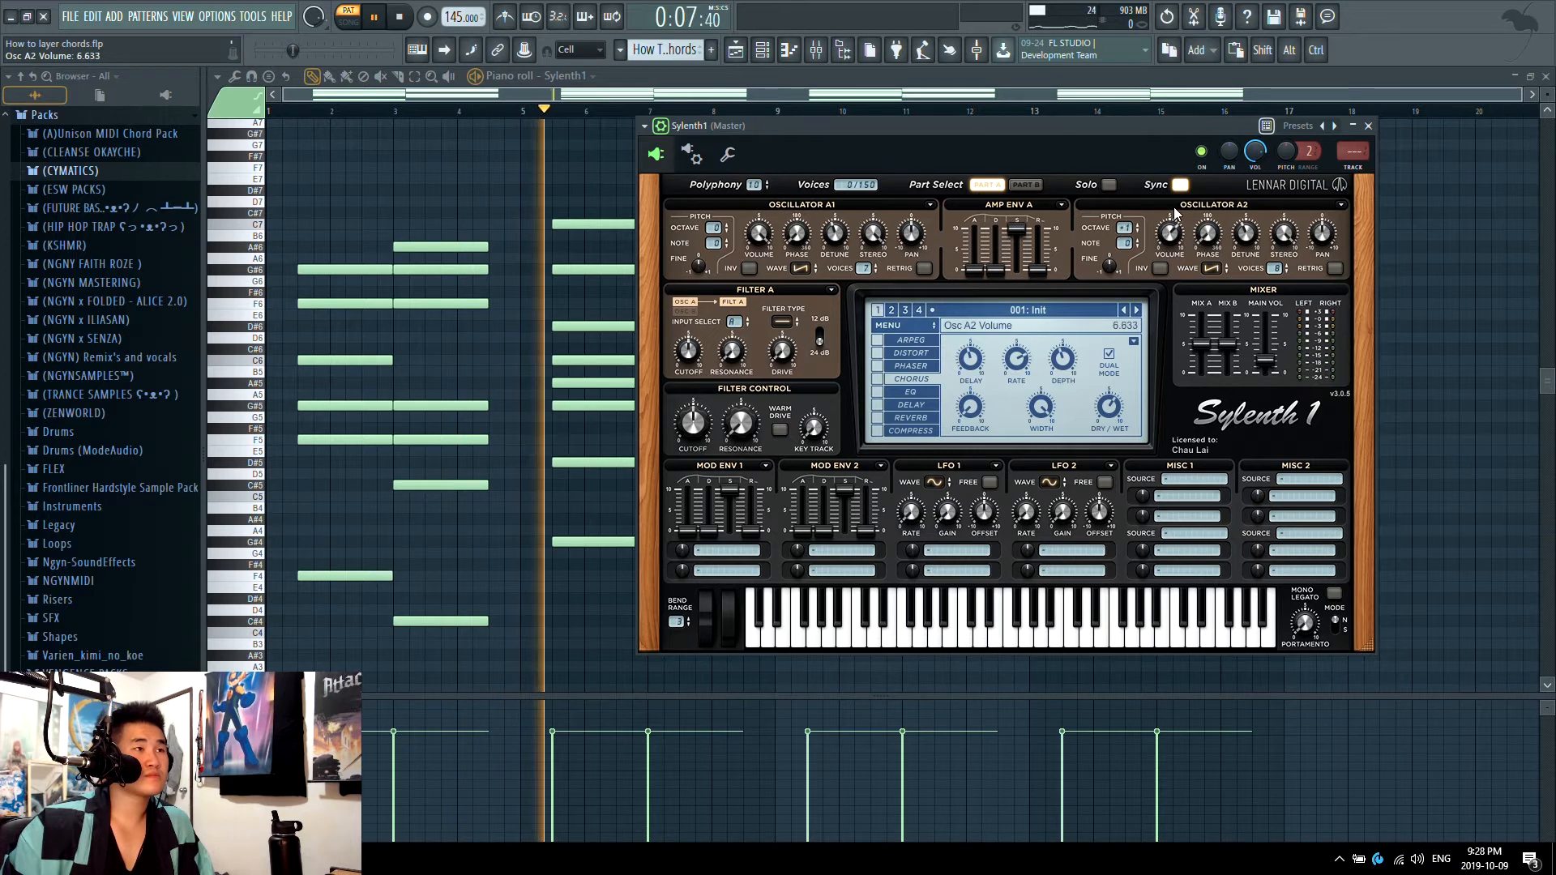
left_click_drag(1174, 237, 1126, 271)
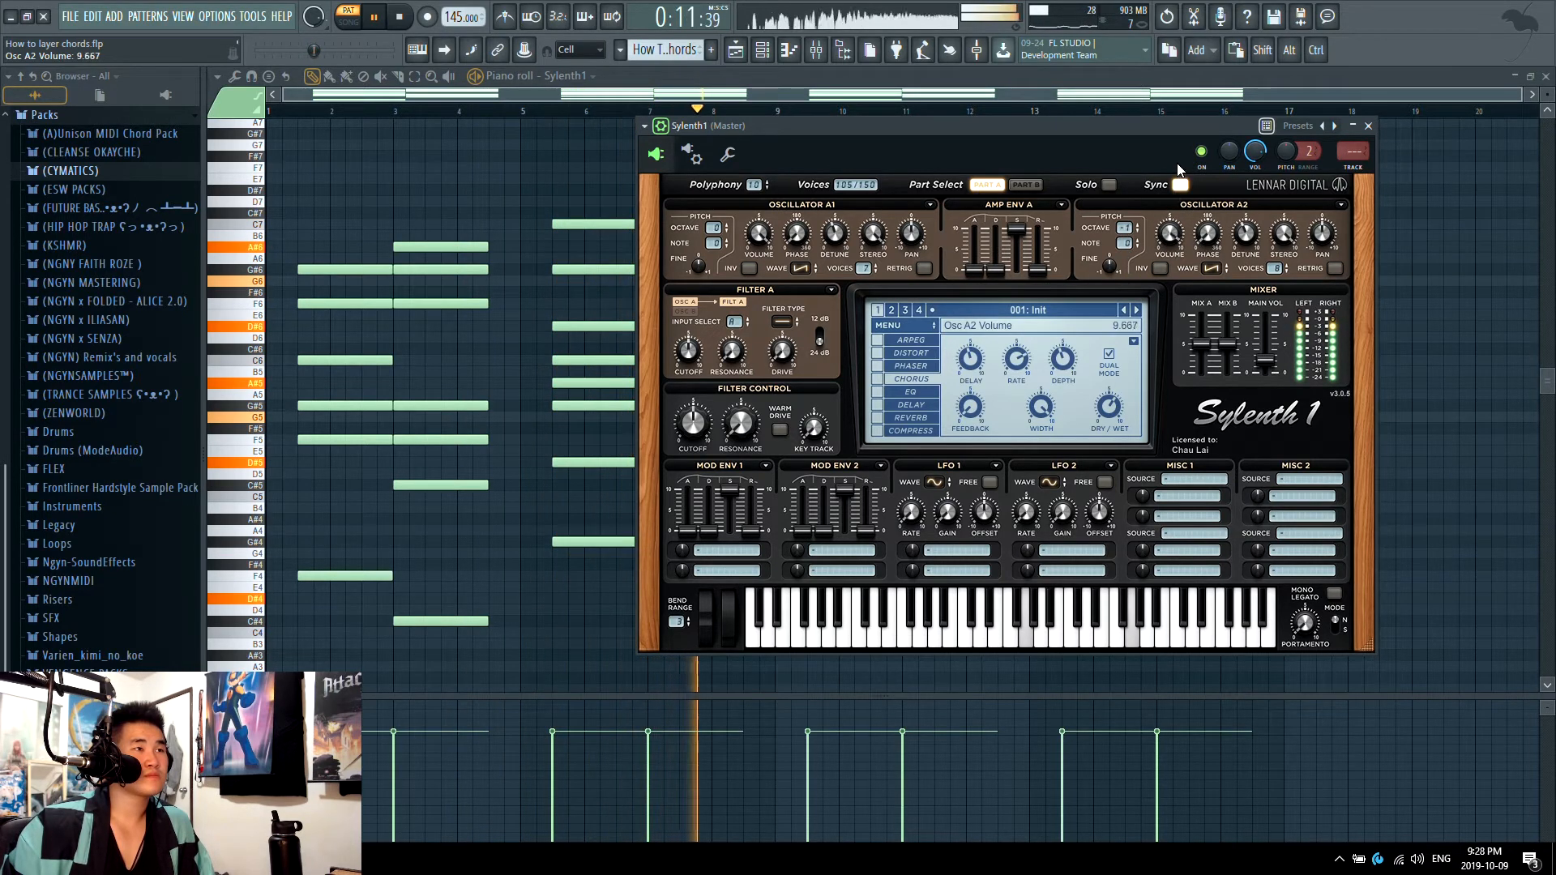
key("space")
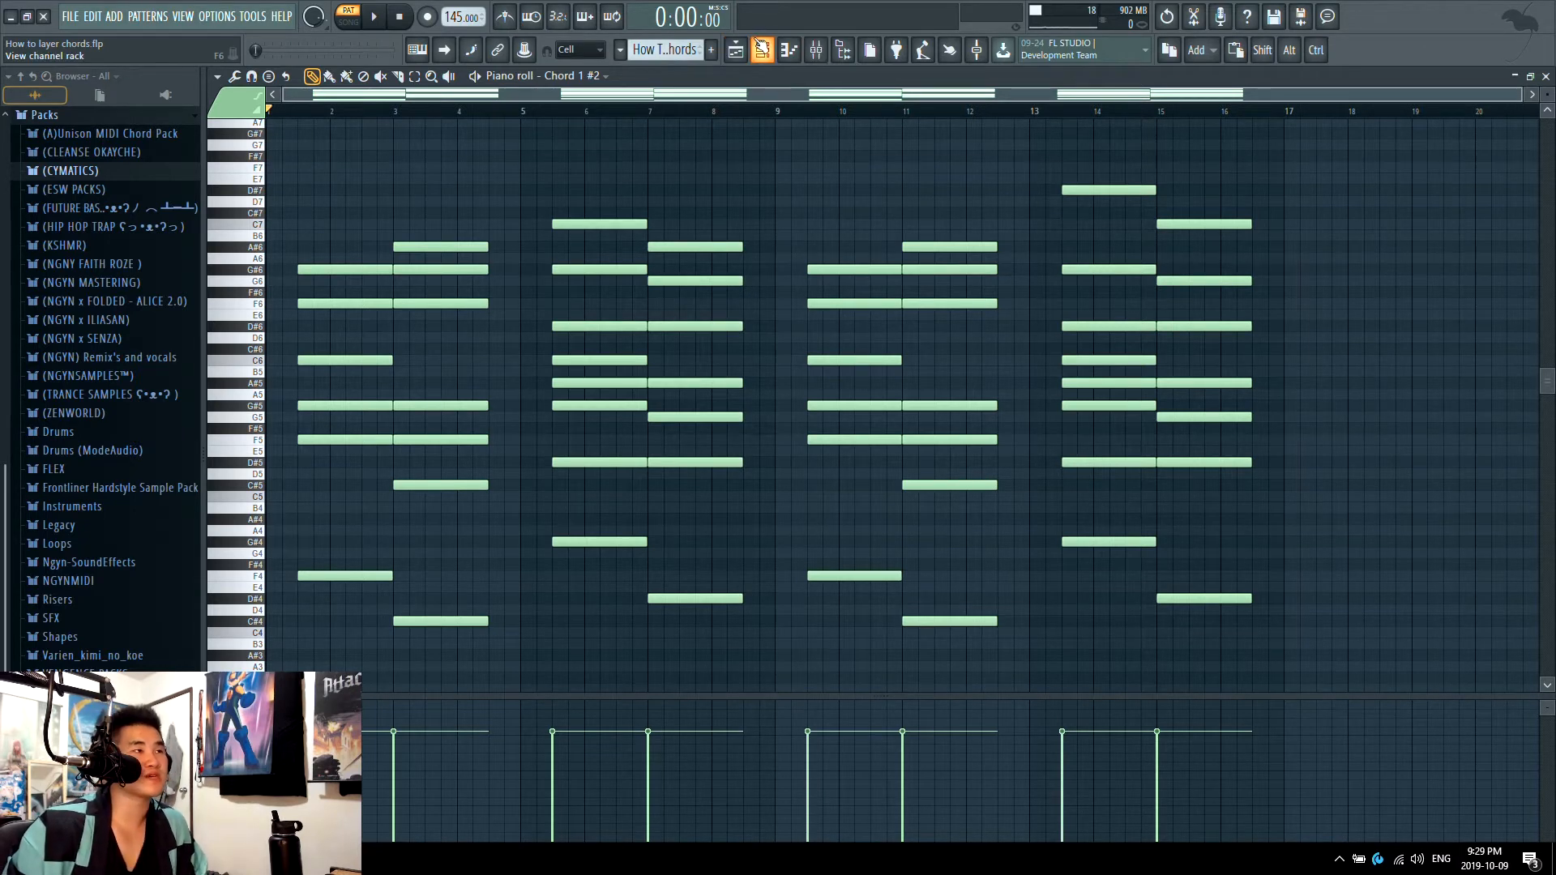
Step: Open the Chord 1 #2 layer's Sylenth1 from the channel rack, switch its arpeggiator off and audition the layer
left_click(762, 50)
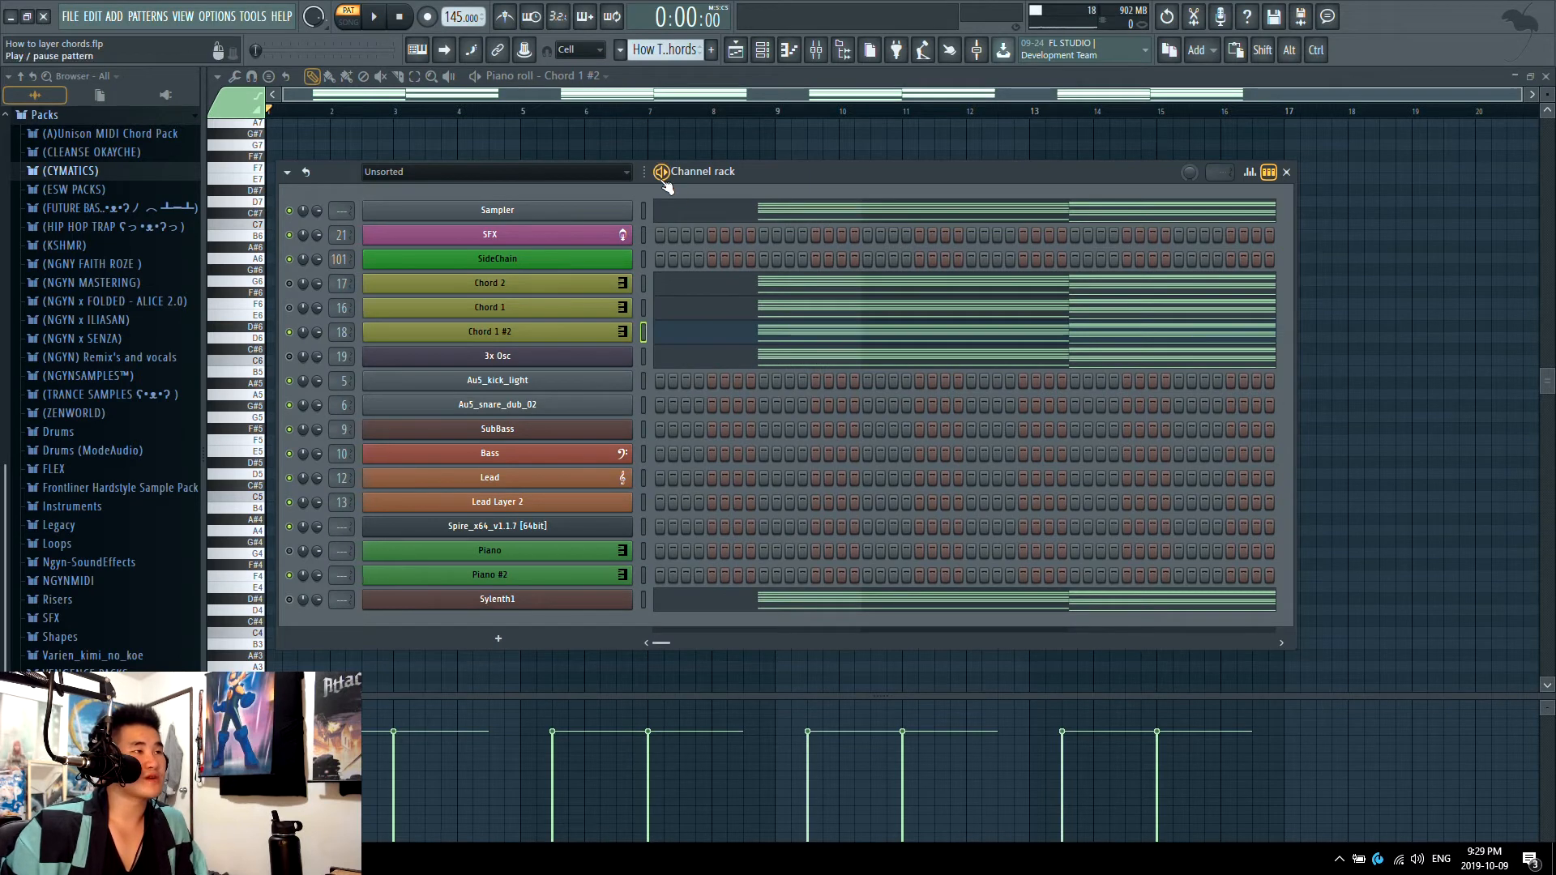
key("space")
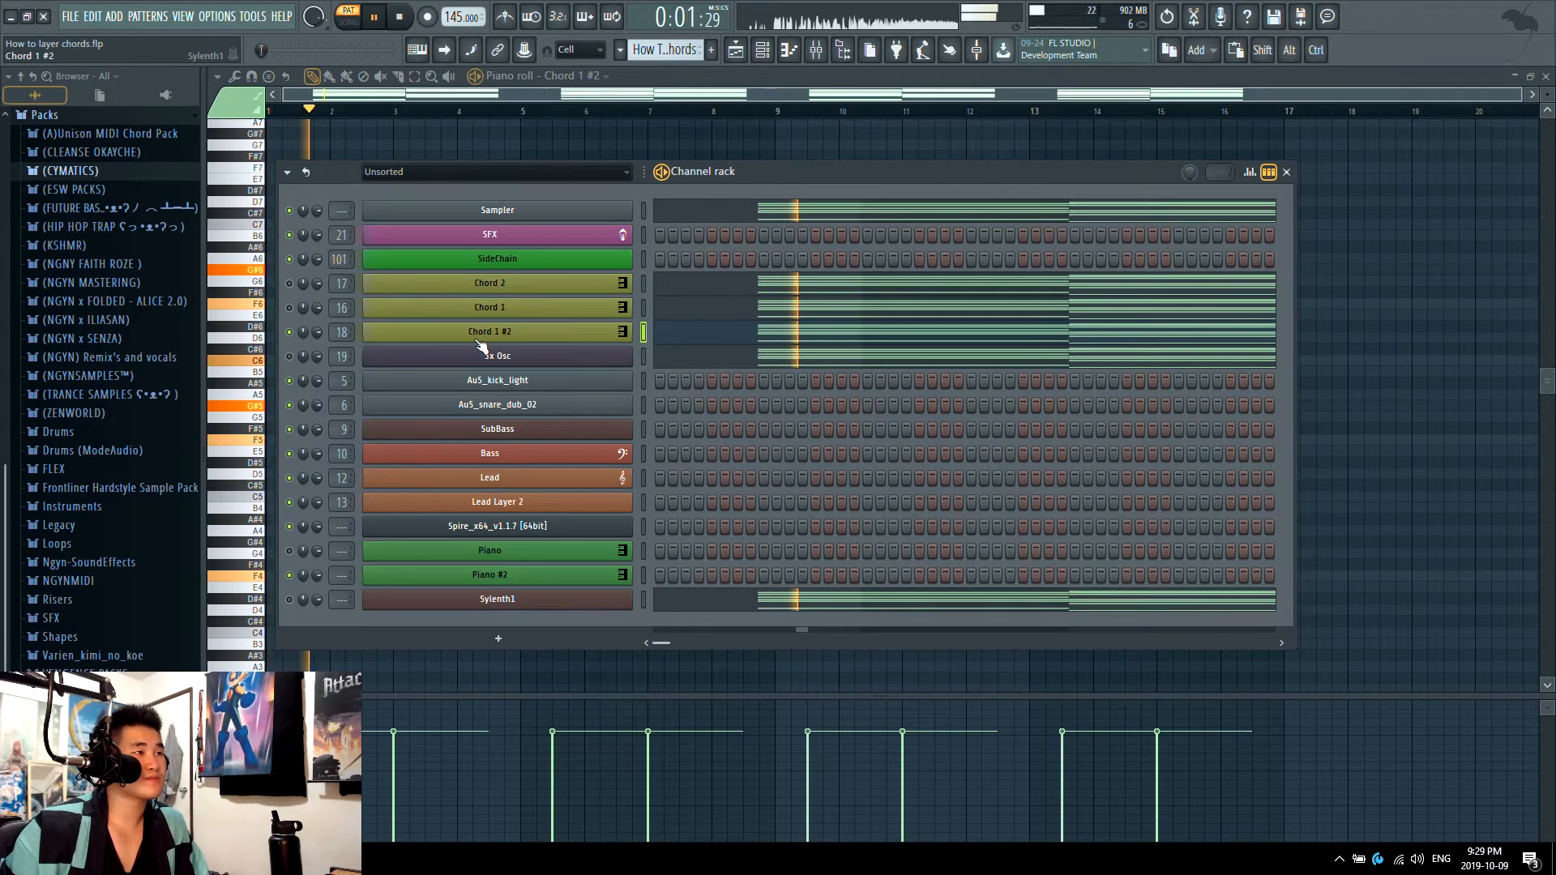
left_click(552, 334)
key("space")
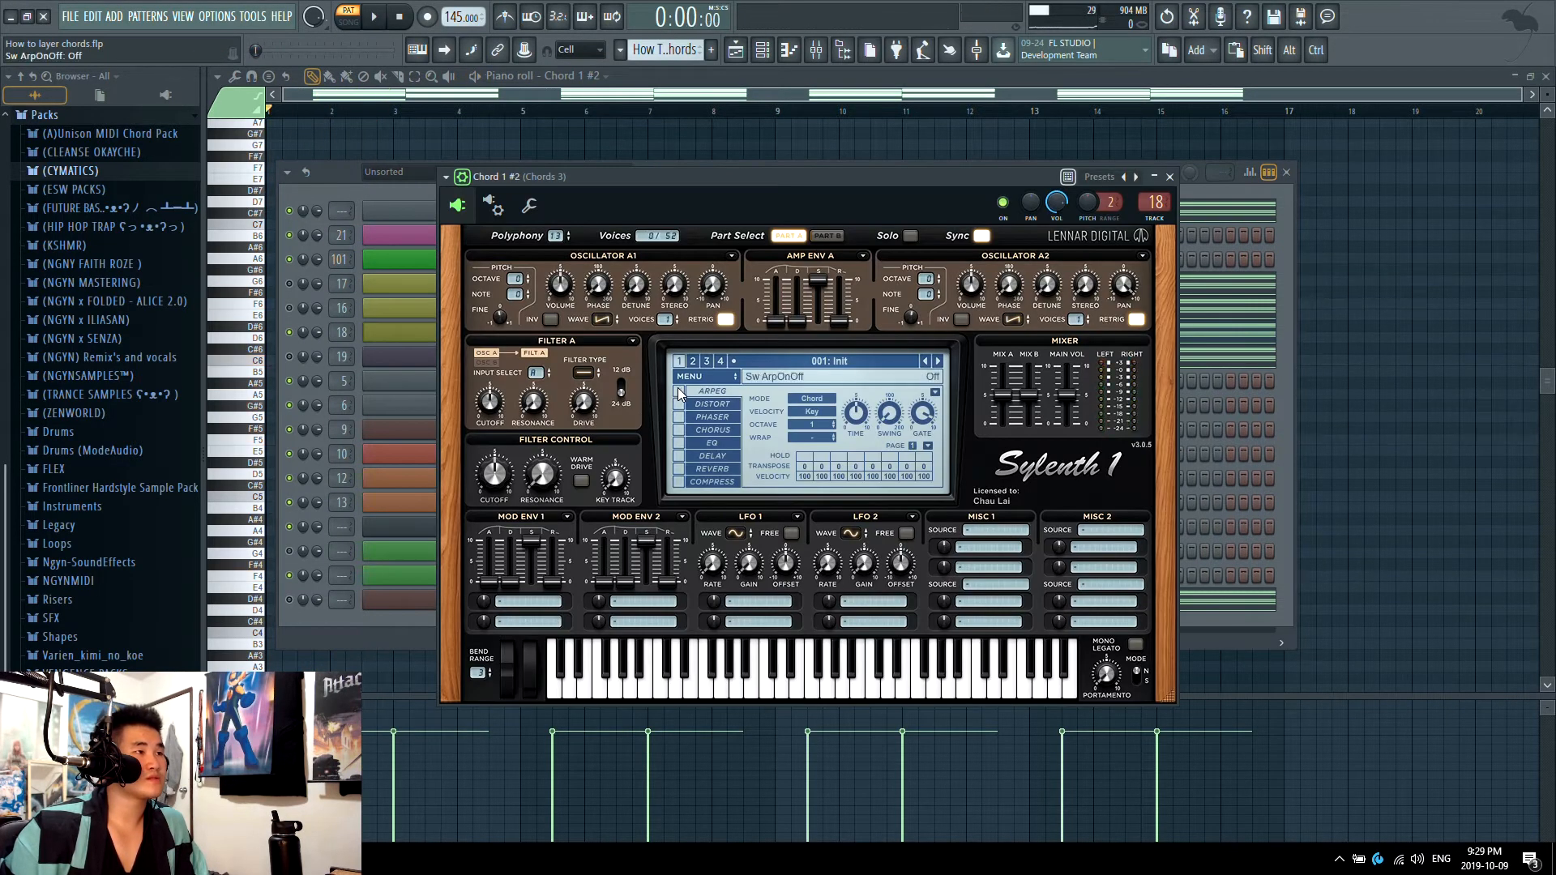
left_click(679, 391)
key("space")
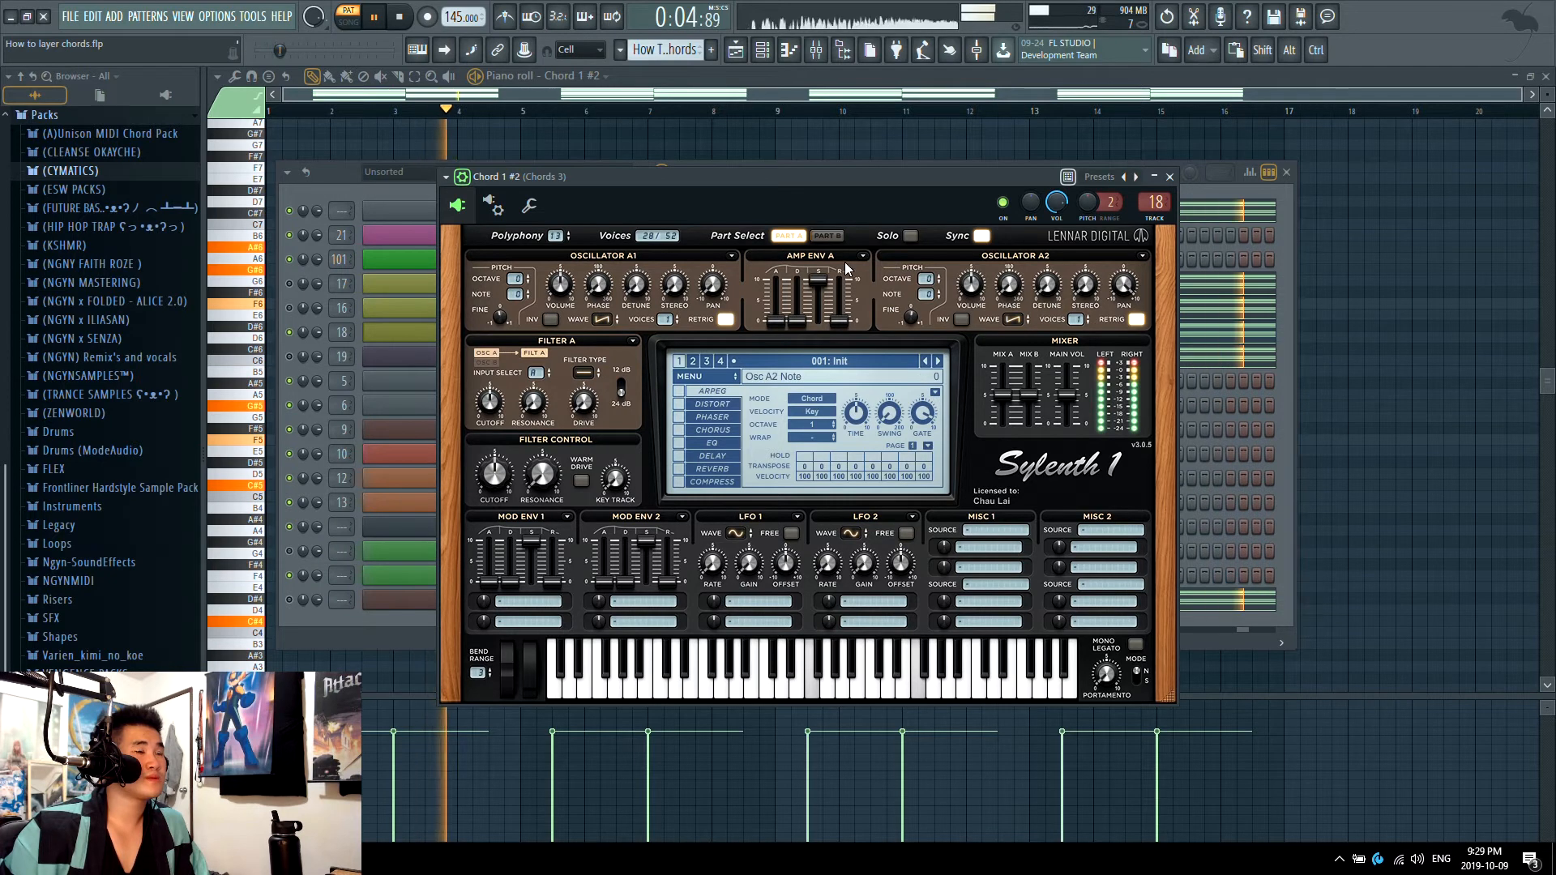
key("space")
Step: Play the Chord 1 #2 layer in the mixer while changing the Master track's stereo separation, and reset that control
key("F9")
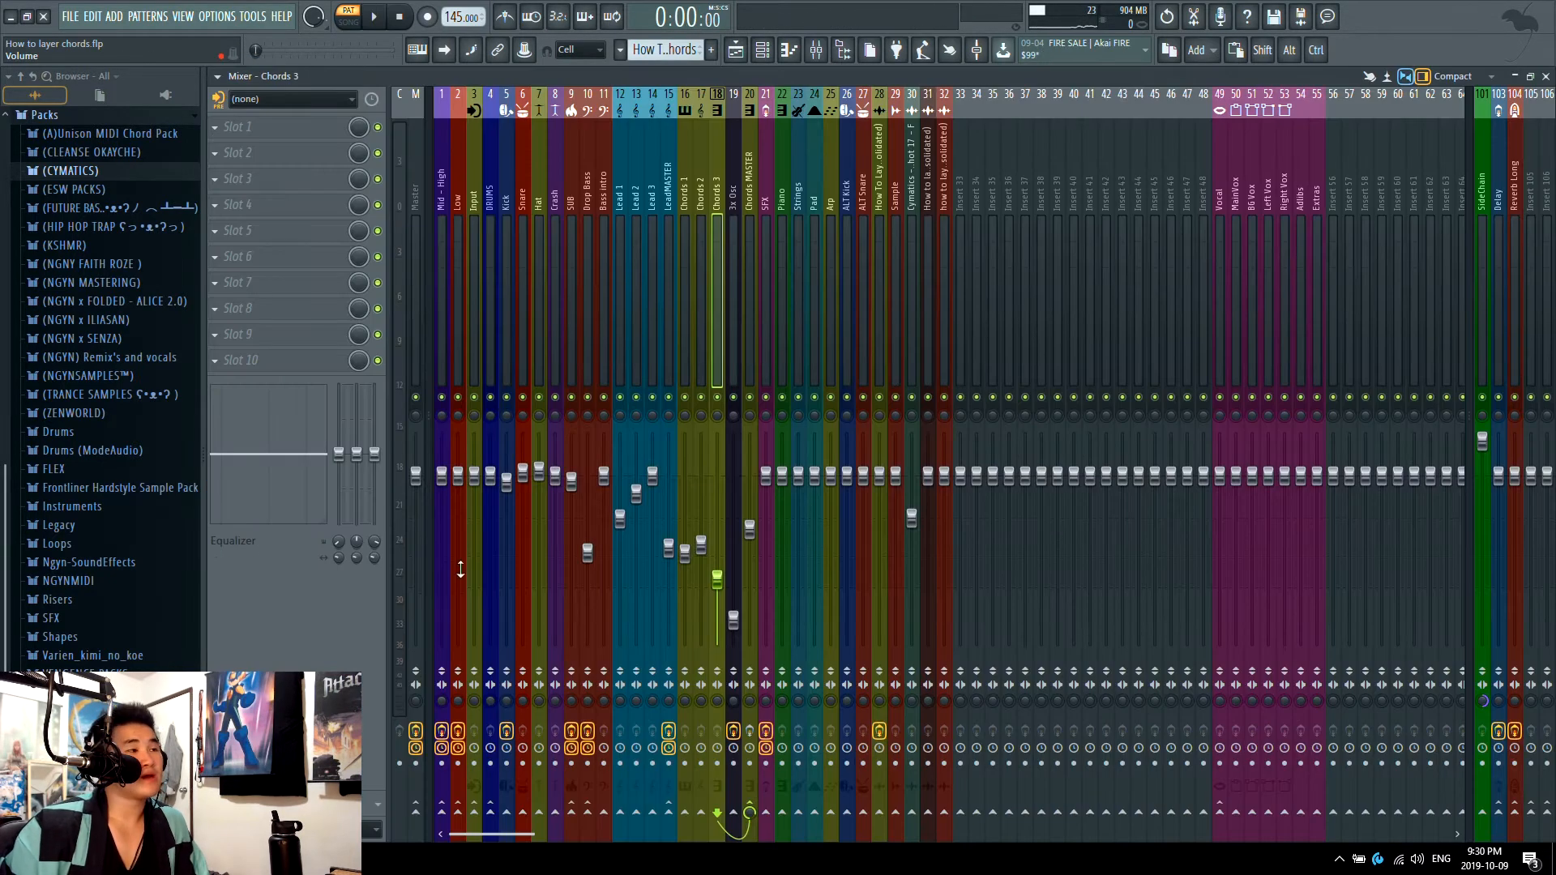
key("space")
left_click(417, 708)
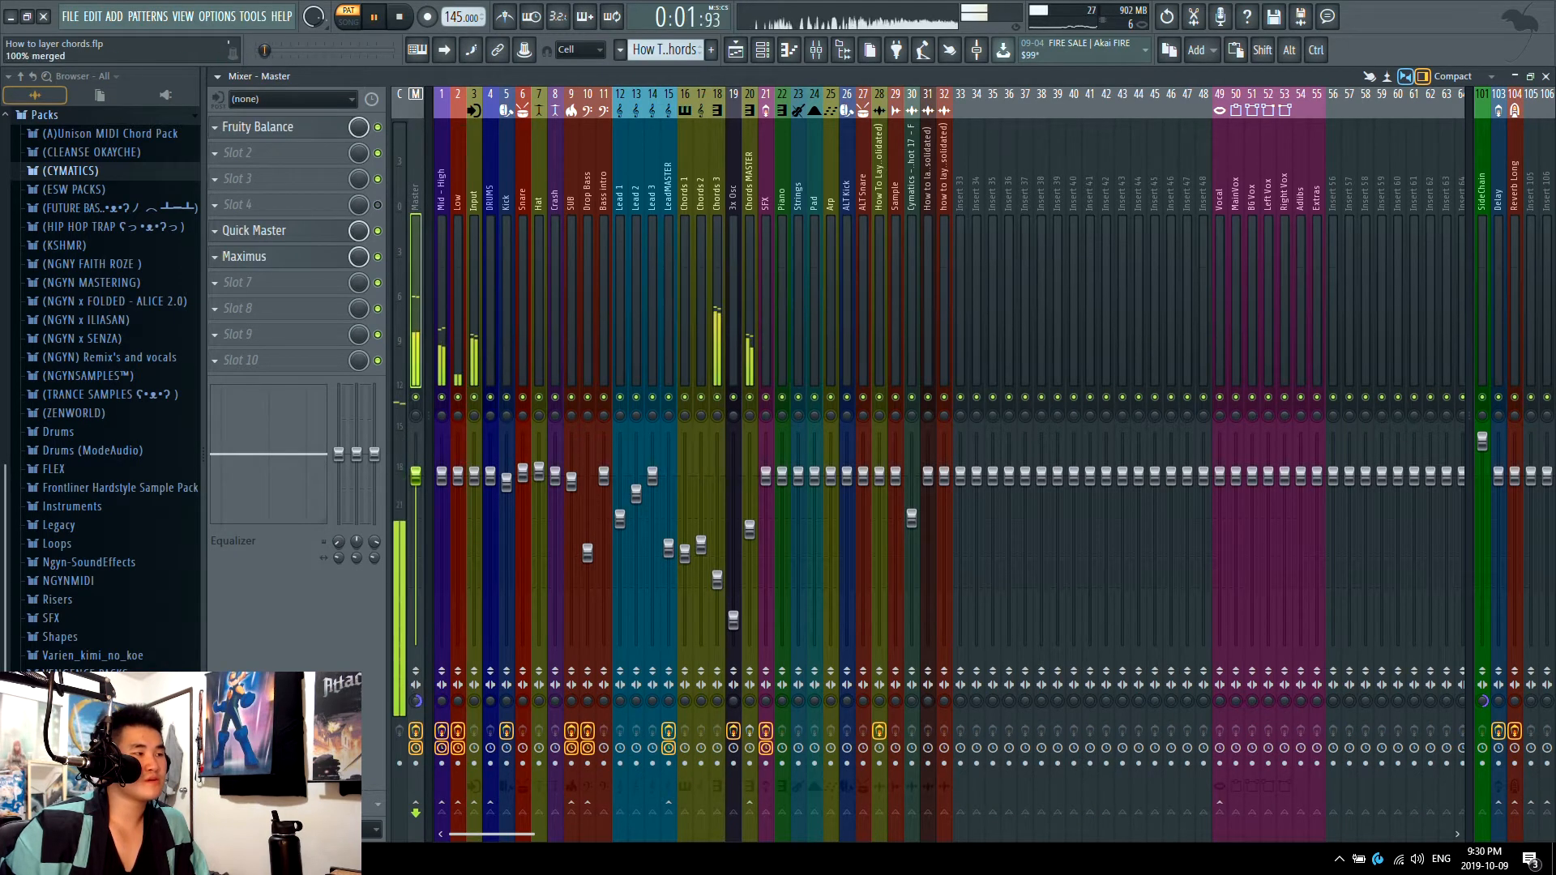
right_click(417, 702)
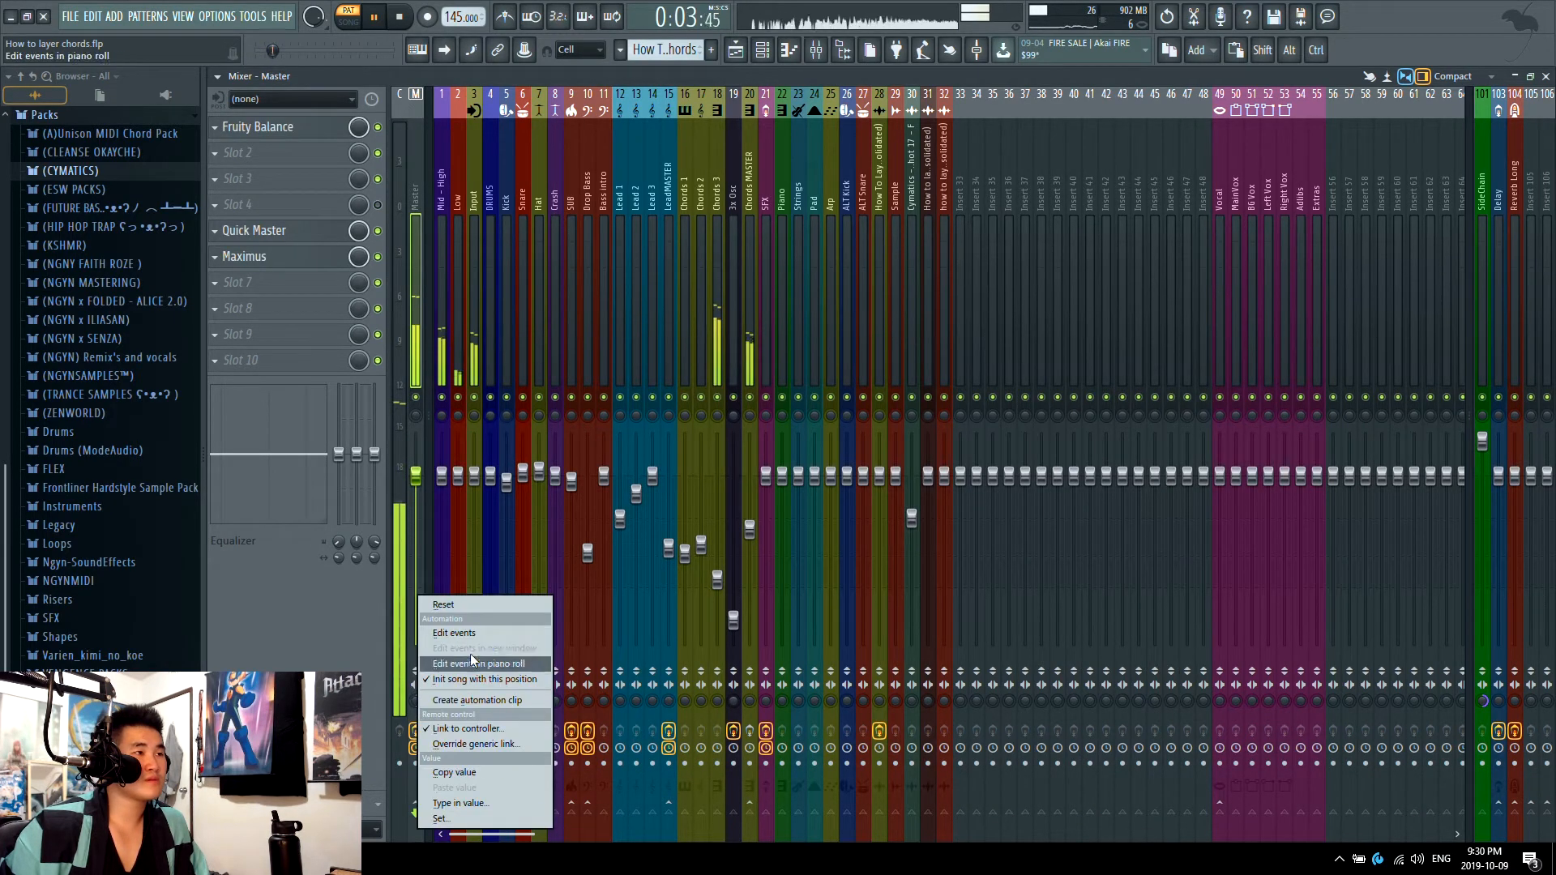
left_click(470, 611)
key("space")
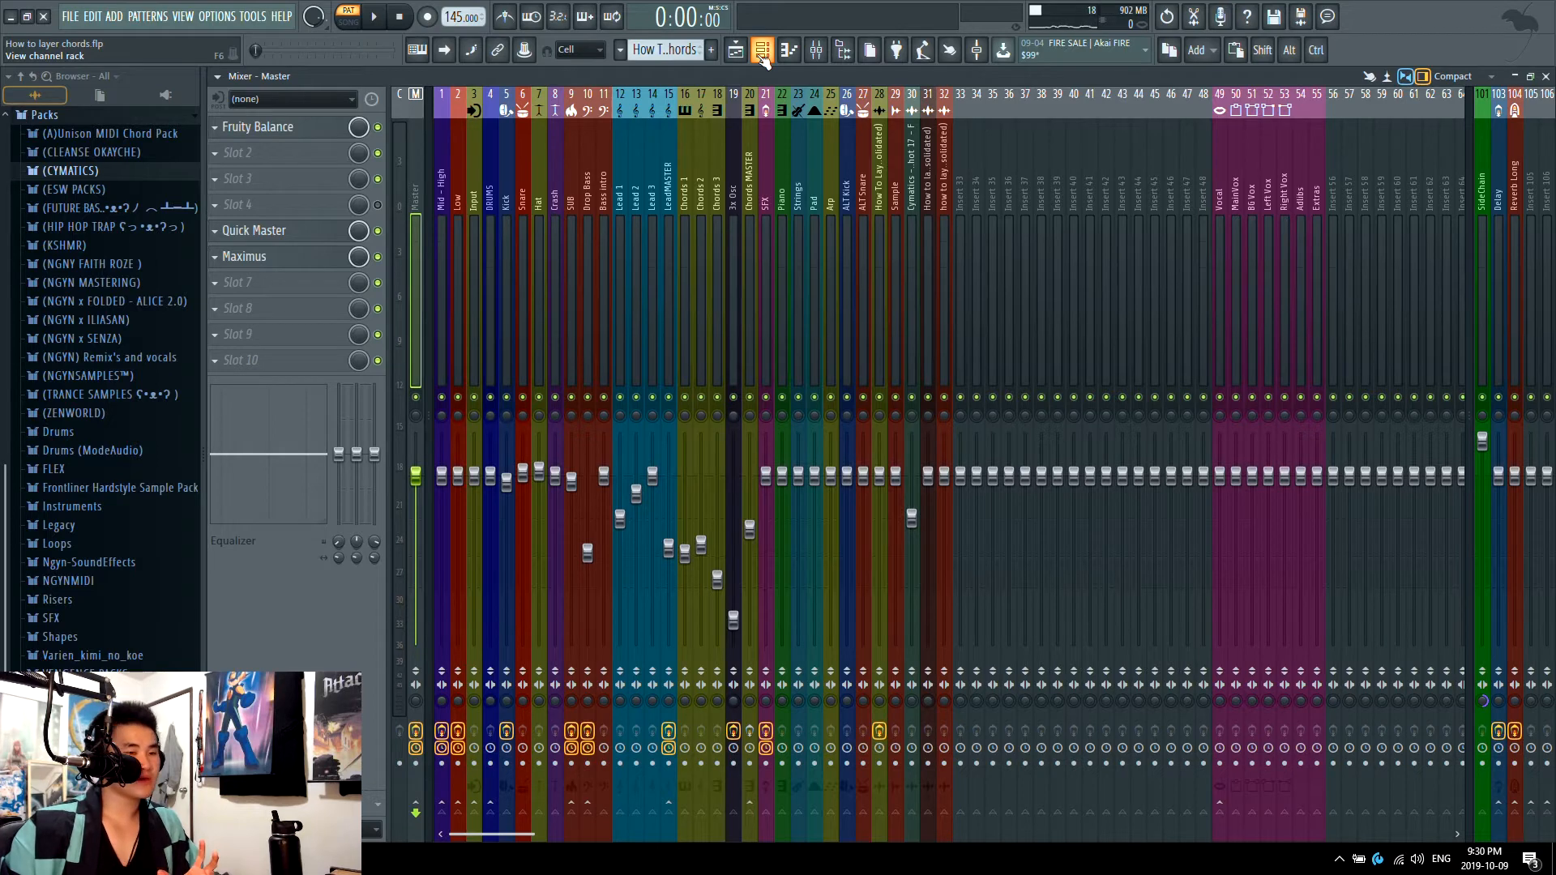
Step: Open the Chord 1 layer's notes in the piano roll from the channel rack
left_click(762, 52)
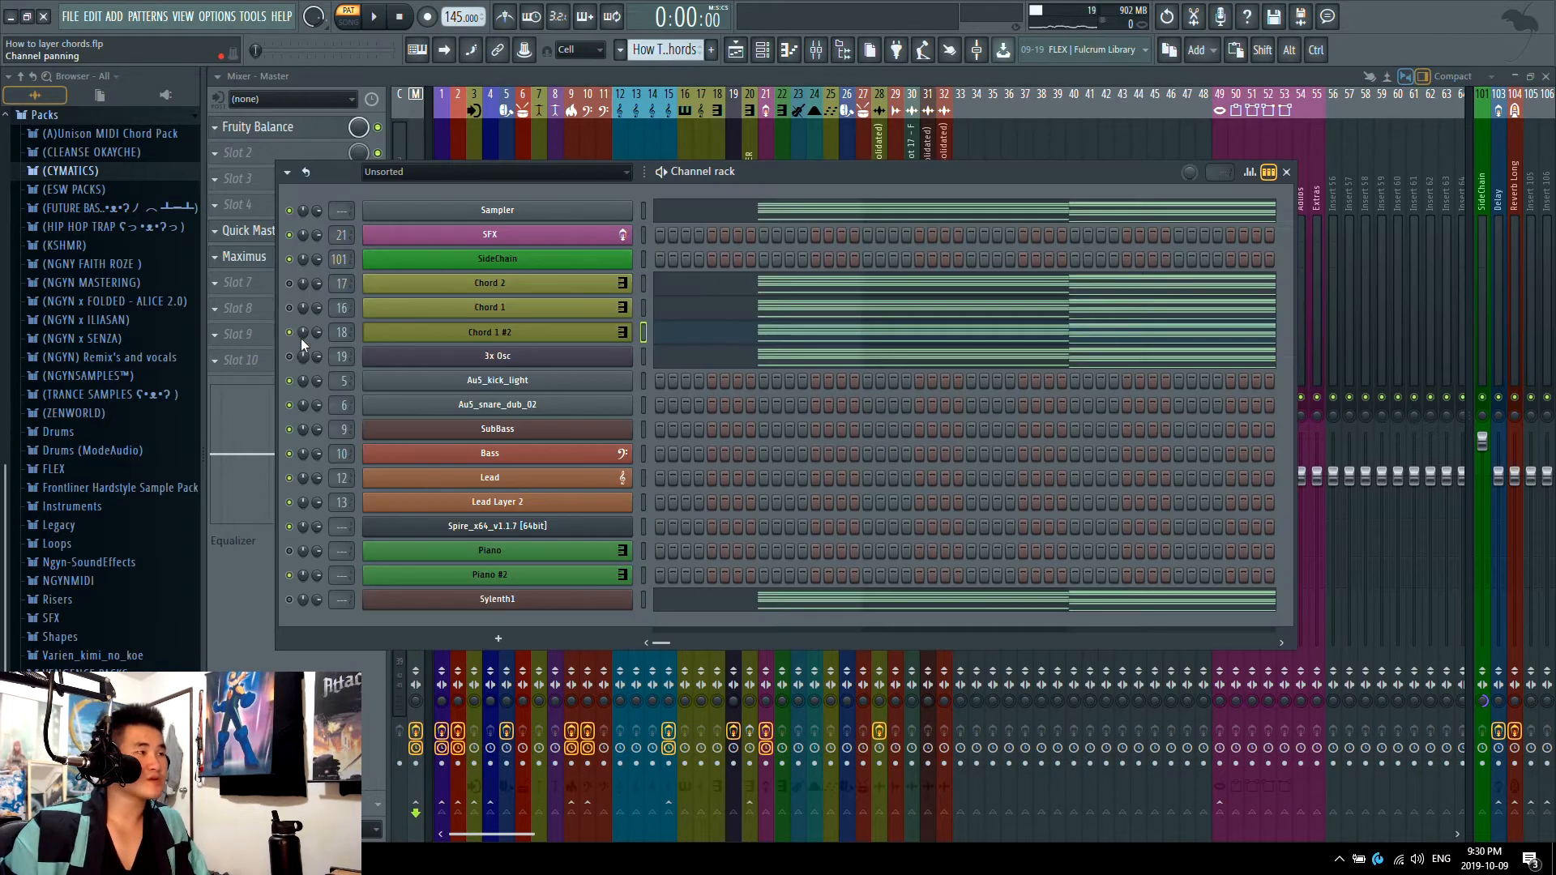
left_click(738, 318)
scroll(678, 344, "down", 1)
key("F6")
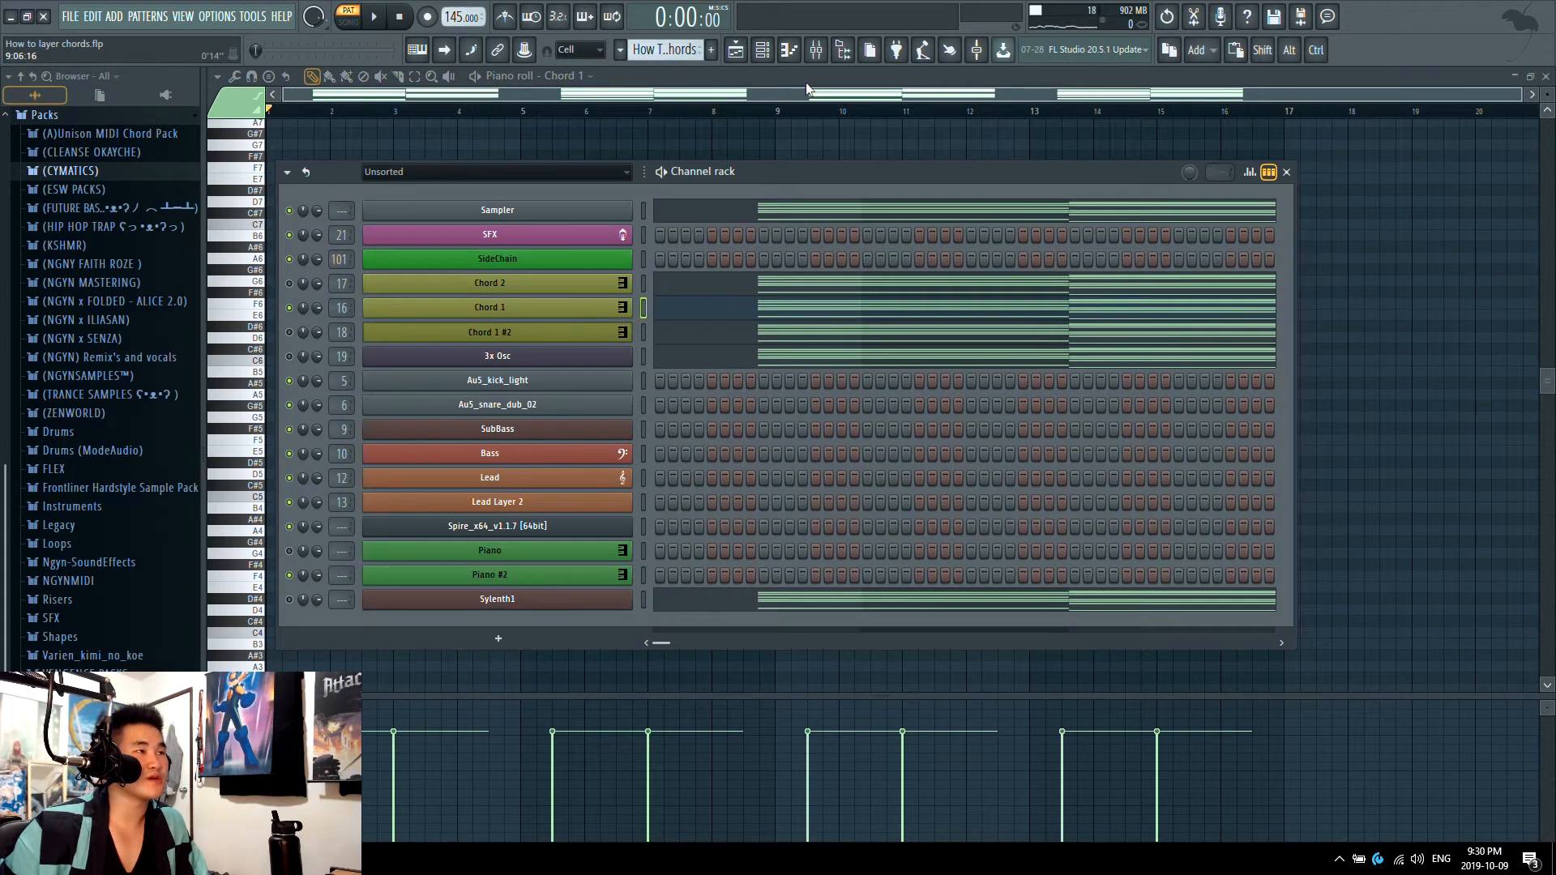
Step: Play the Chord 1 layer in the mixer while changing the Master track's stereo separation
left_click(817, 52)
key("space")
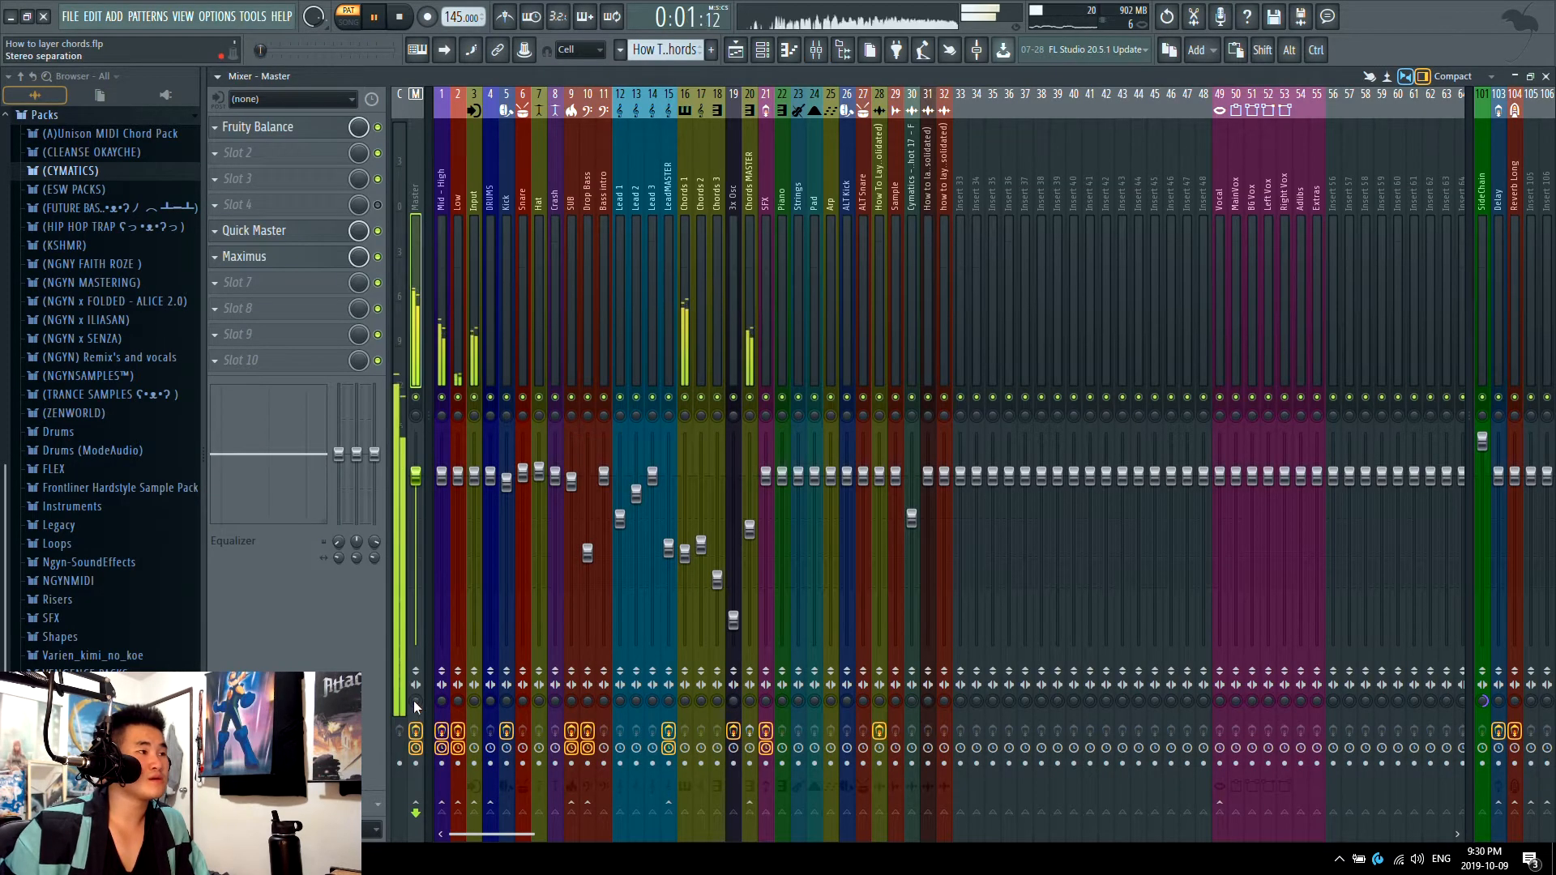
left_click_drag(416, 701, 416, 588)
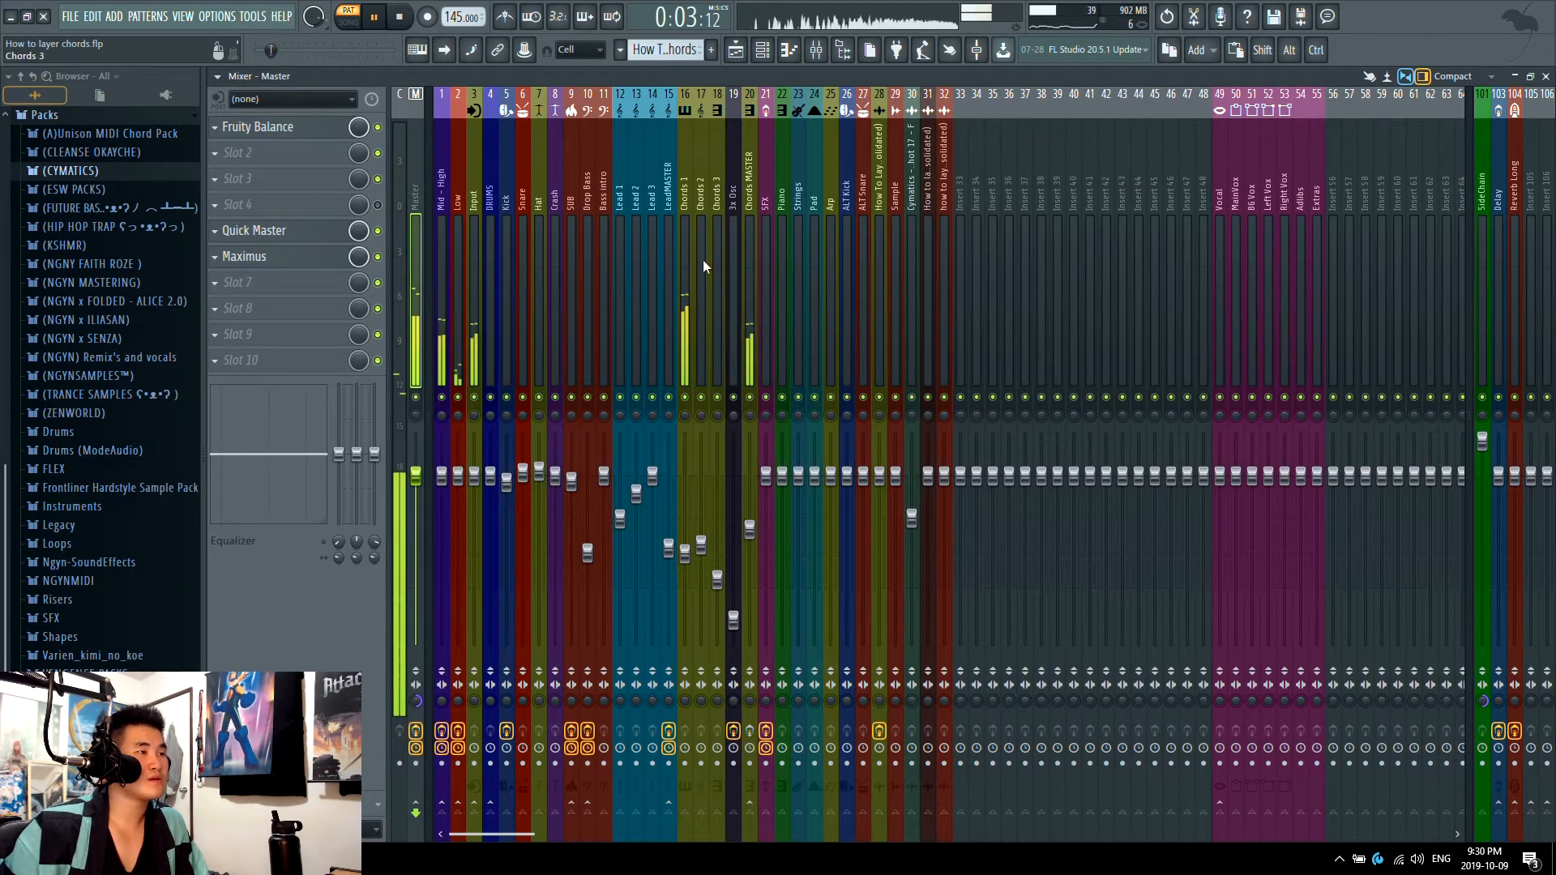
left_click(778, 57)
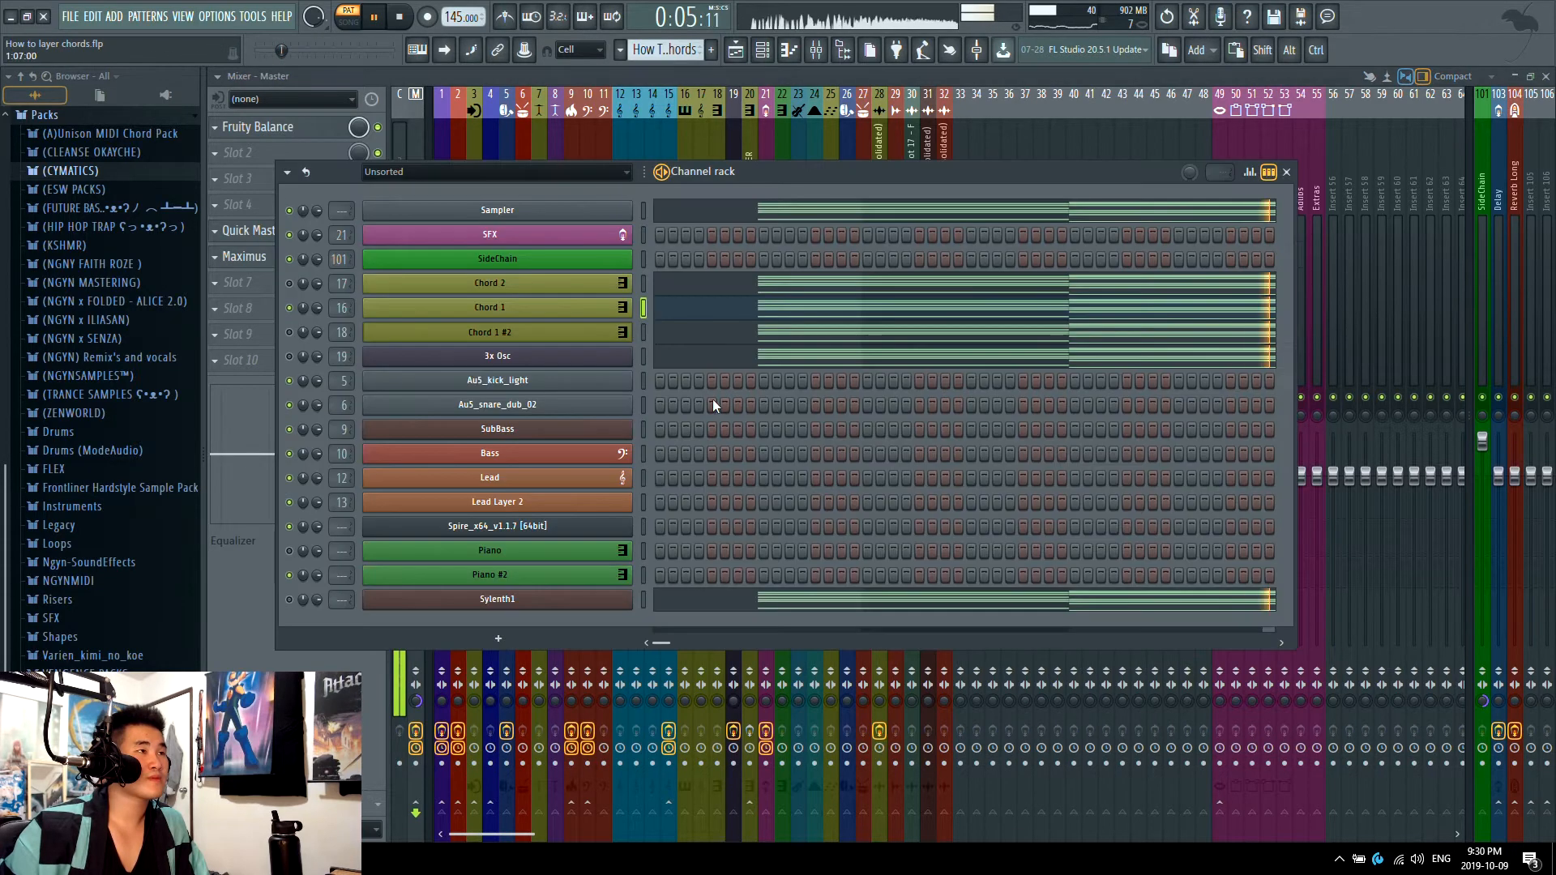
key("space")
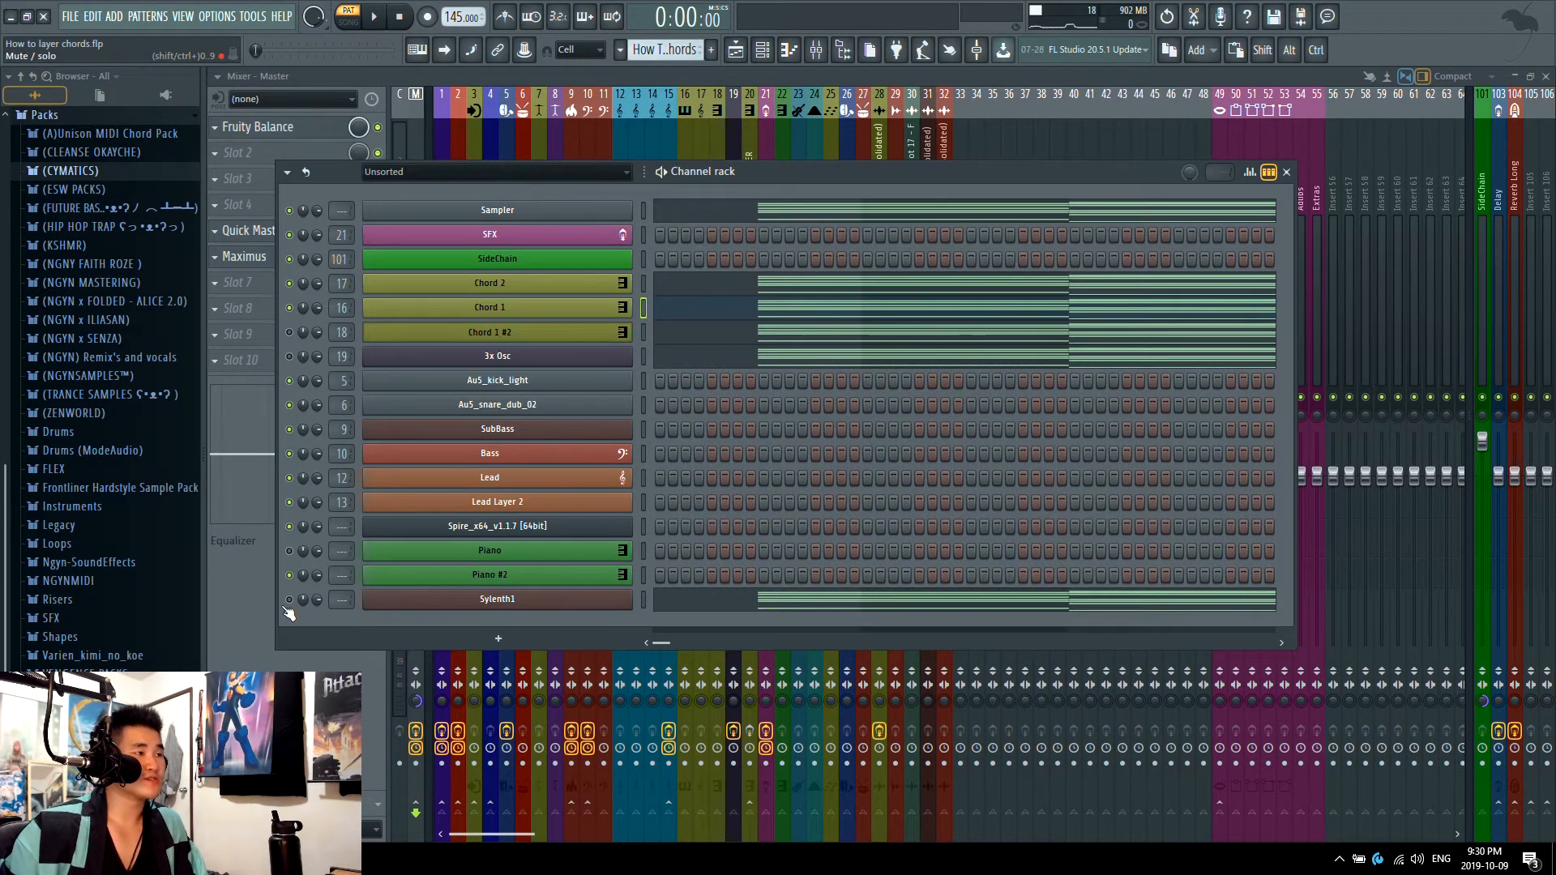
Step: Play the full drop in song mode and change the Master track's stereo separation in the mixer
left_click(735, 50)
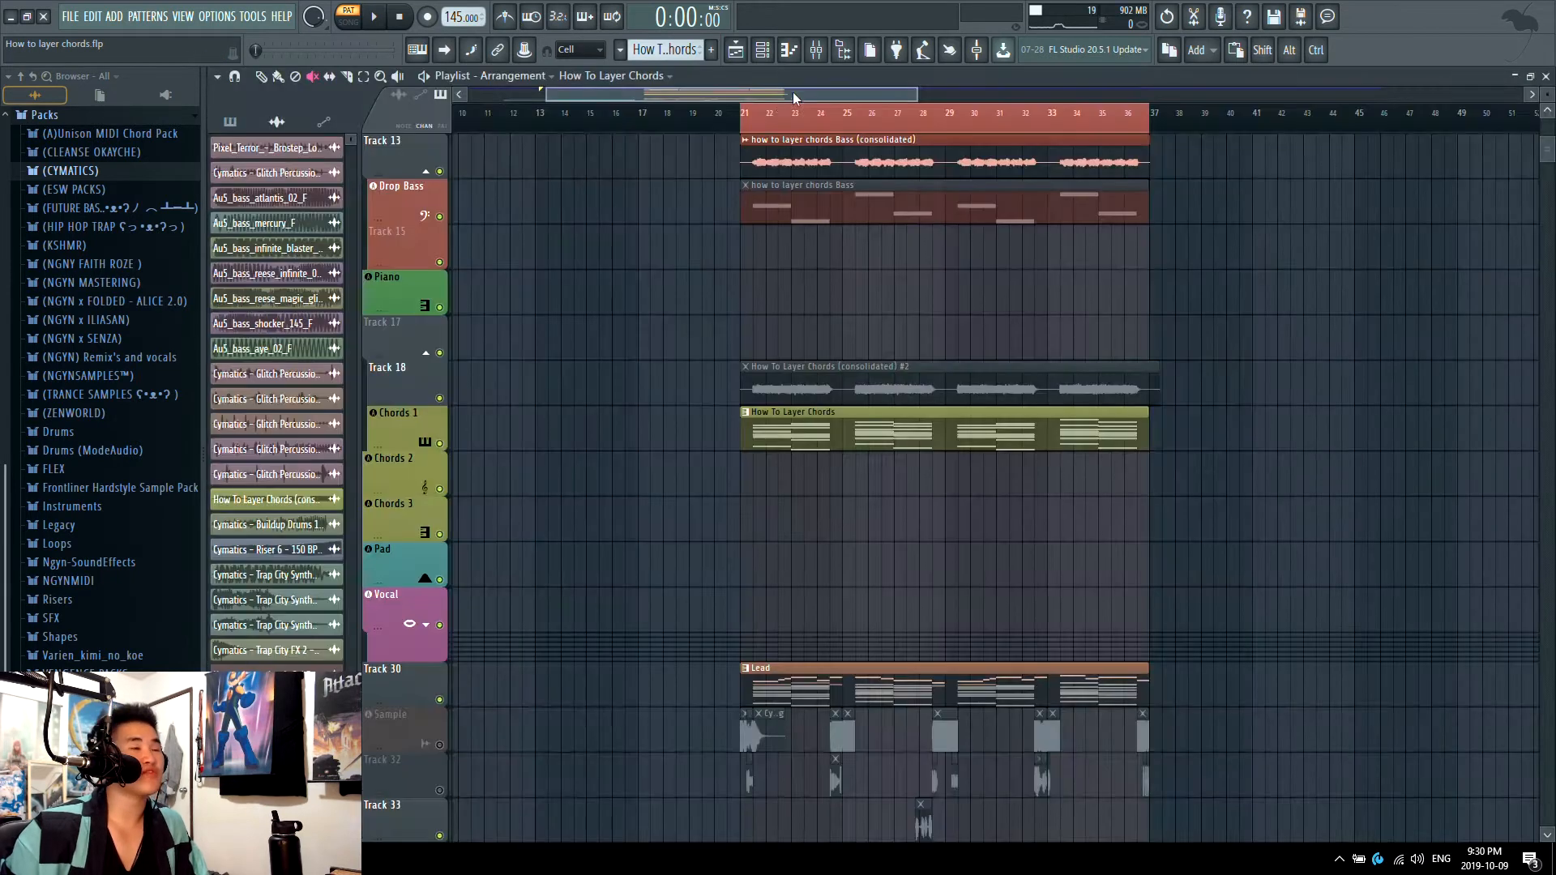
key("l")
key("space")
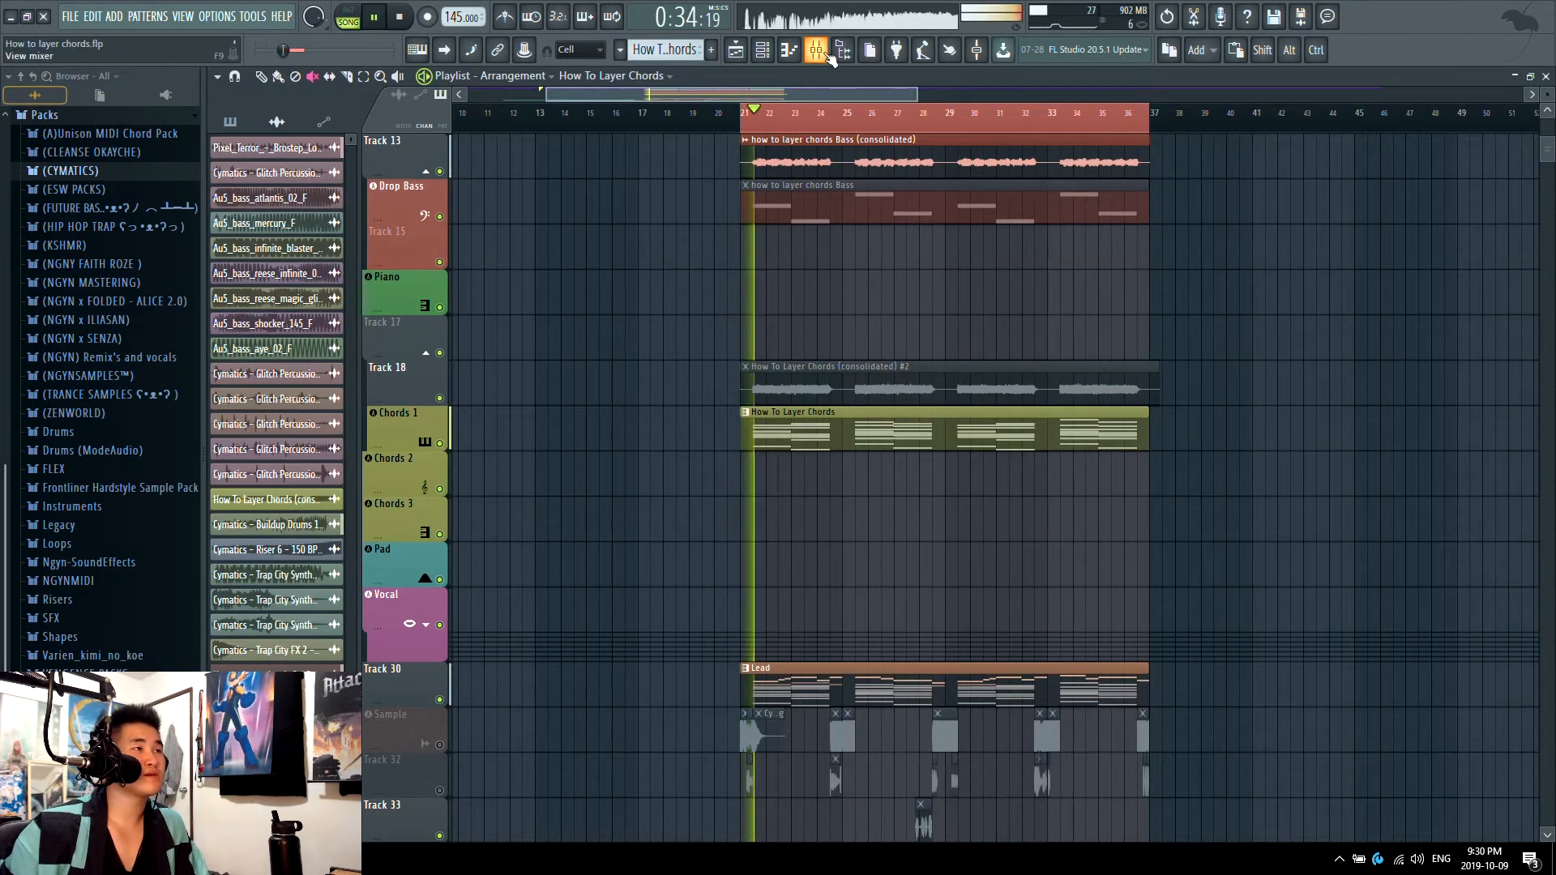
key("F9")
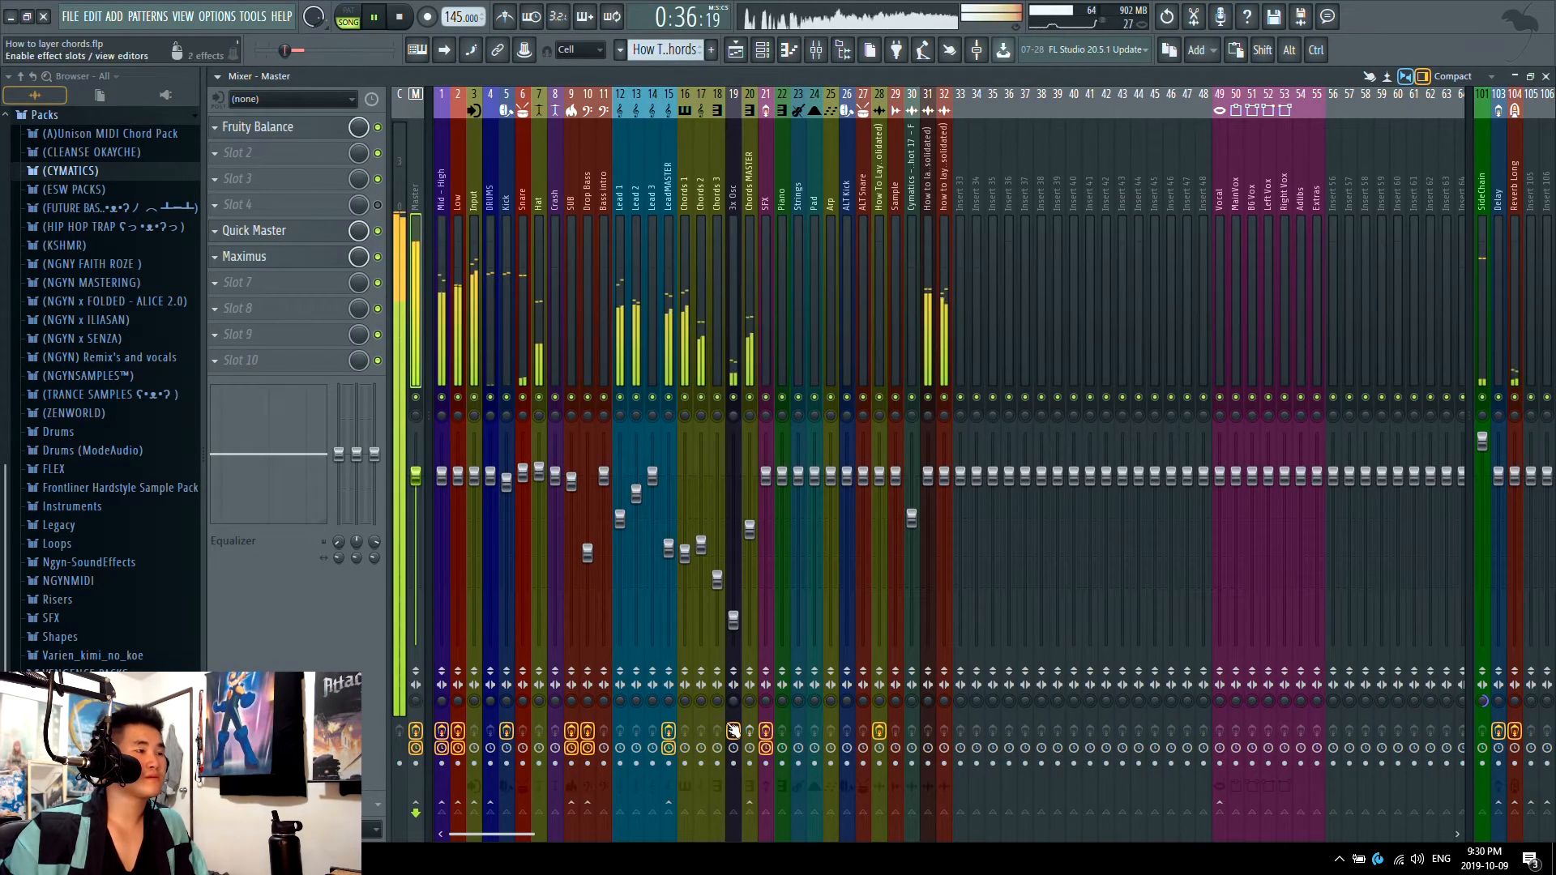
key("space")
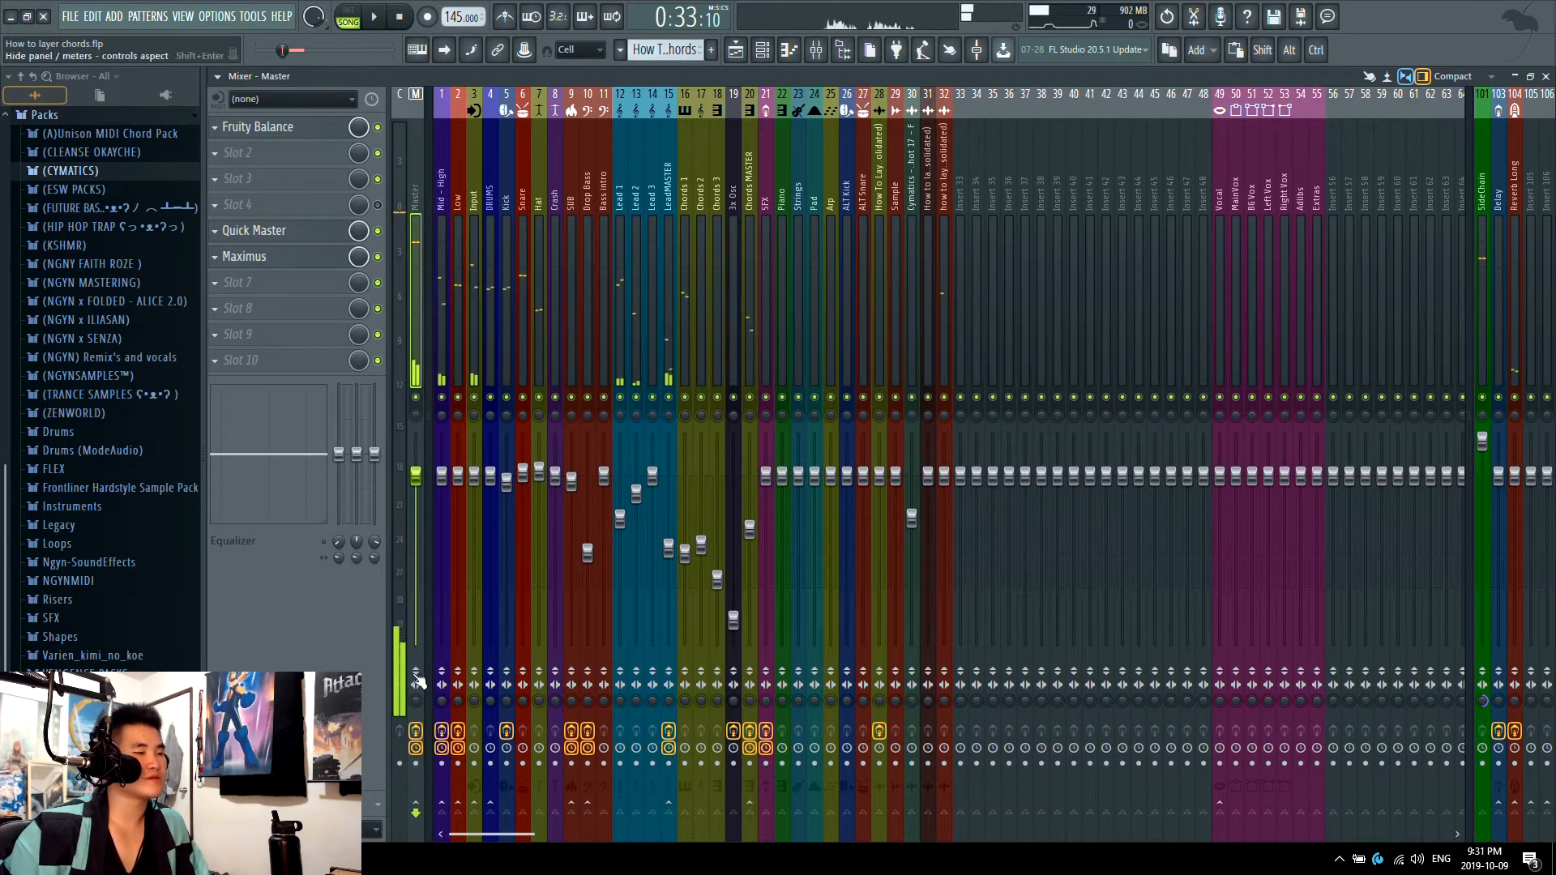
key("space")
left_click_drag(414, 701, 413, 640)
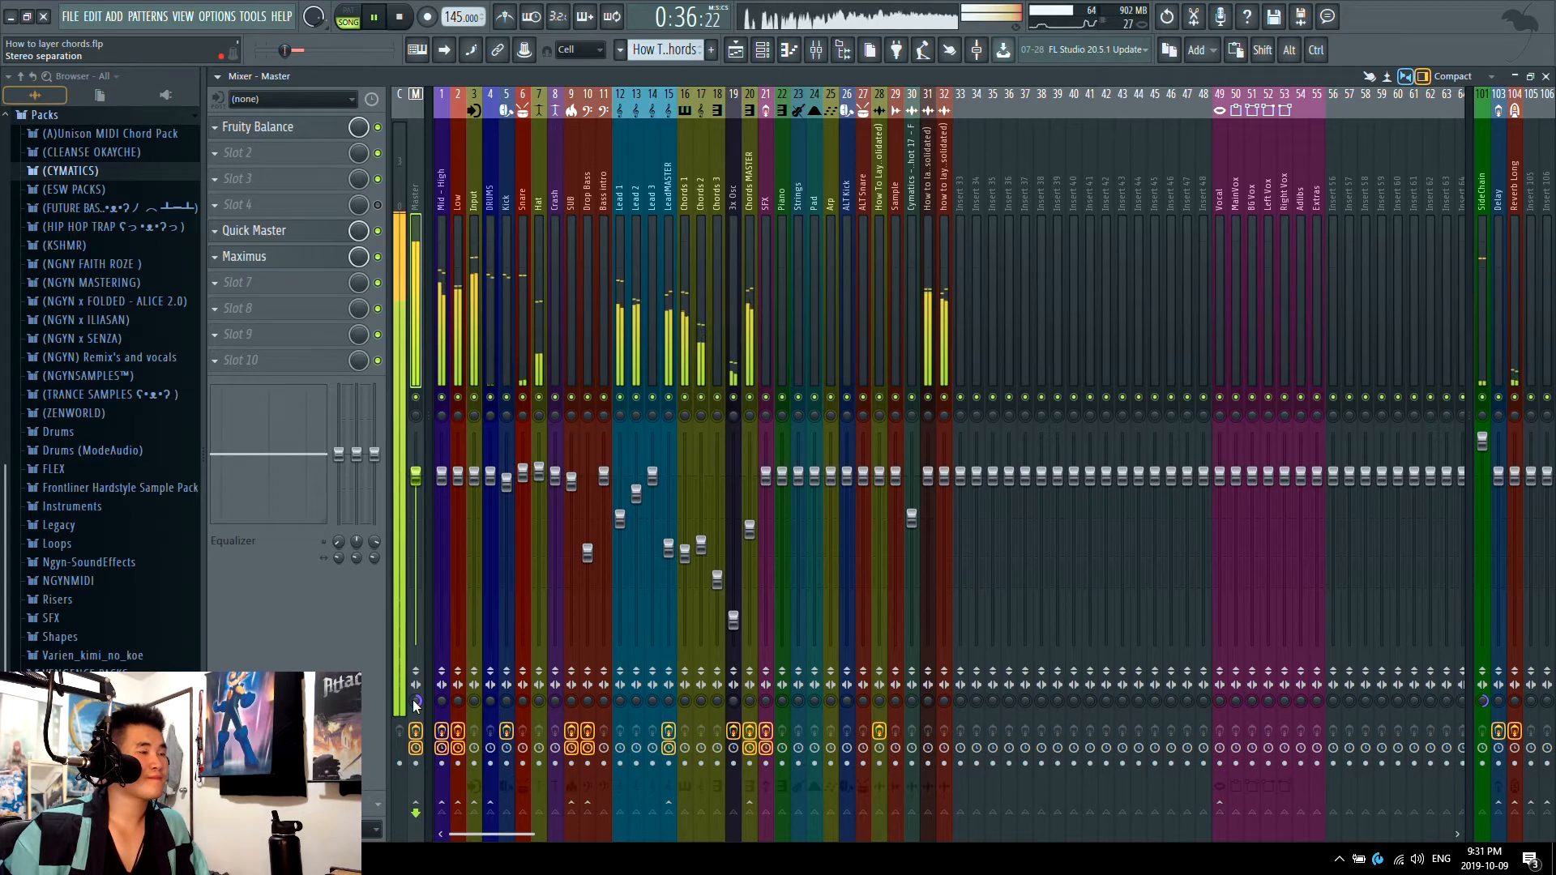
Step: Unmute the Chord 1 #2 layer and replay the full drop while watching the mixer levels
left_click(763, 49)
key("space")
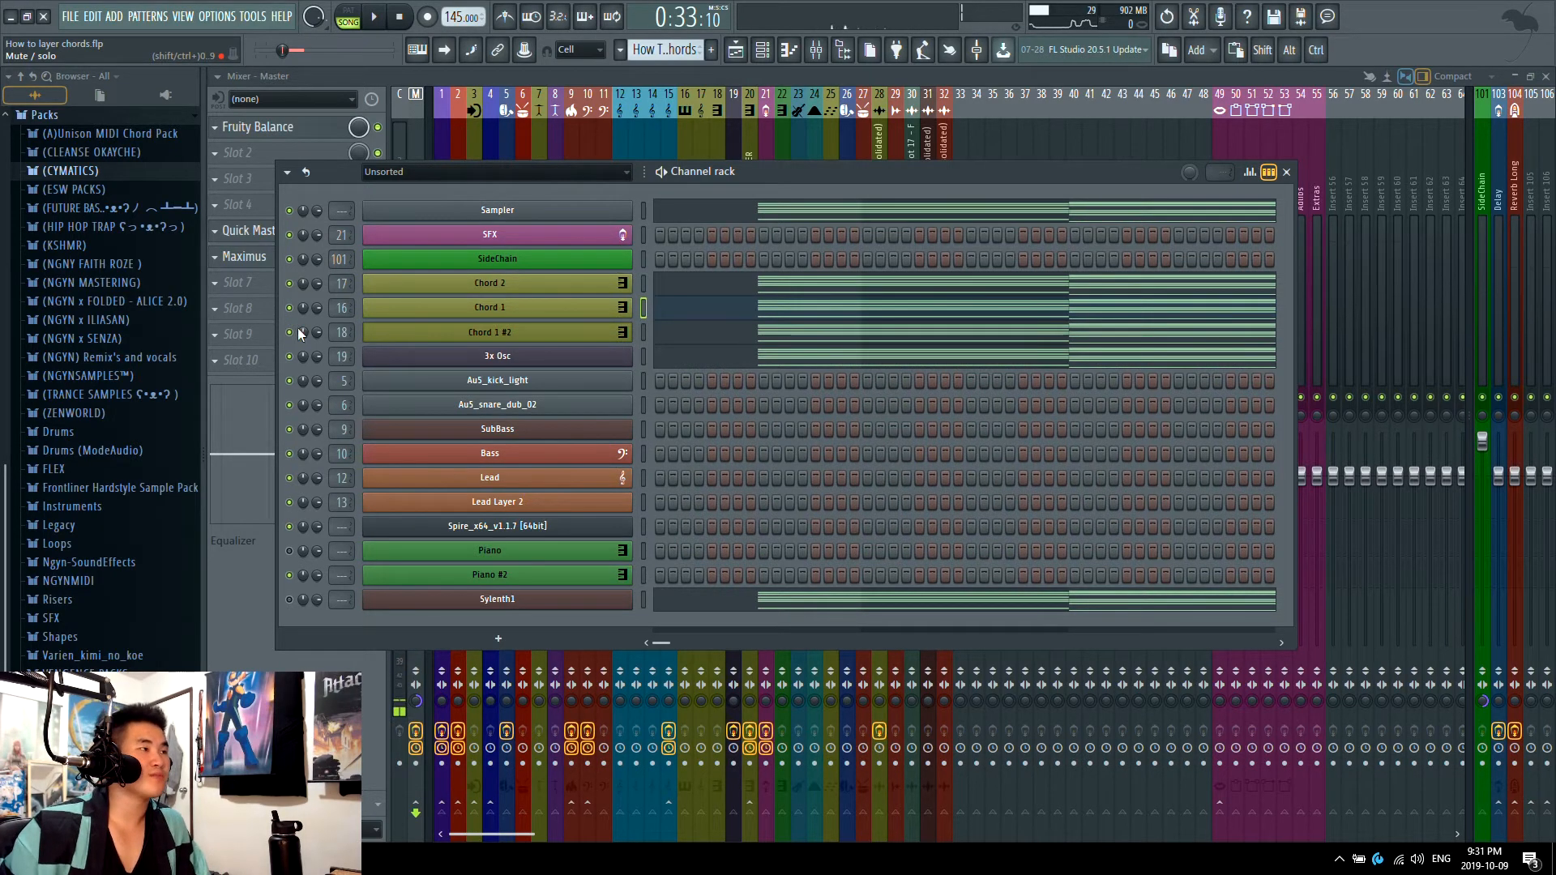
key("F6")
key("space")
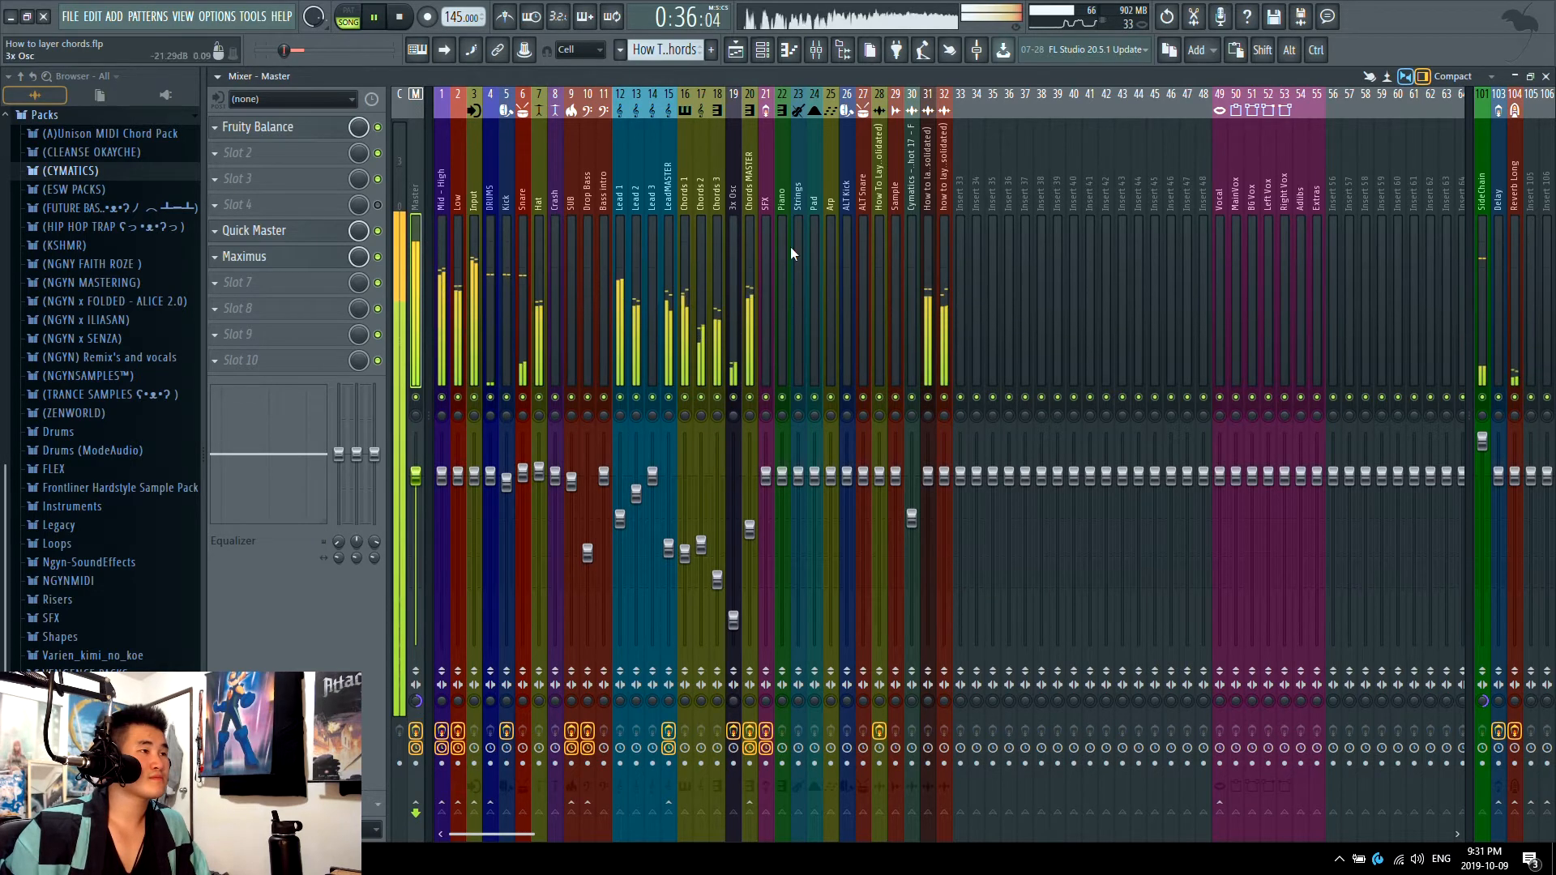
key("F6")
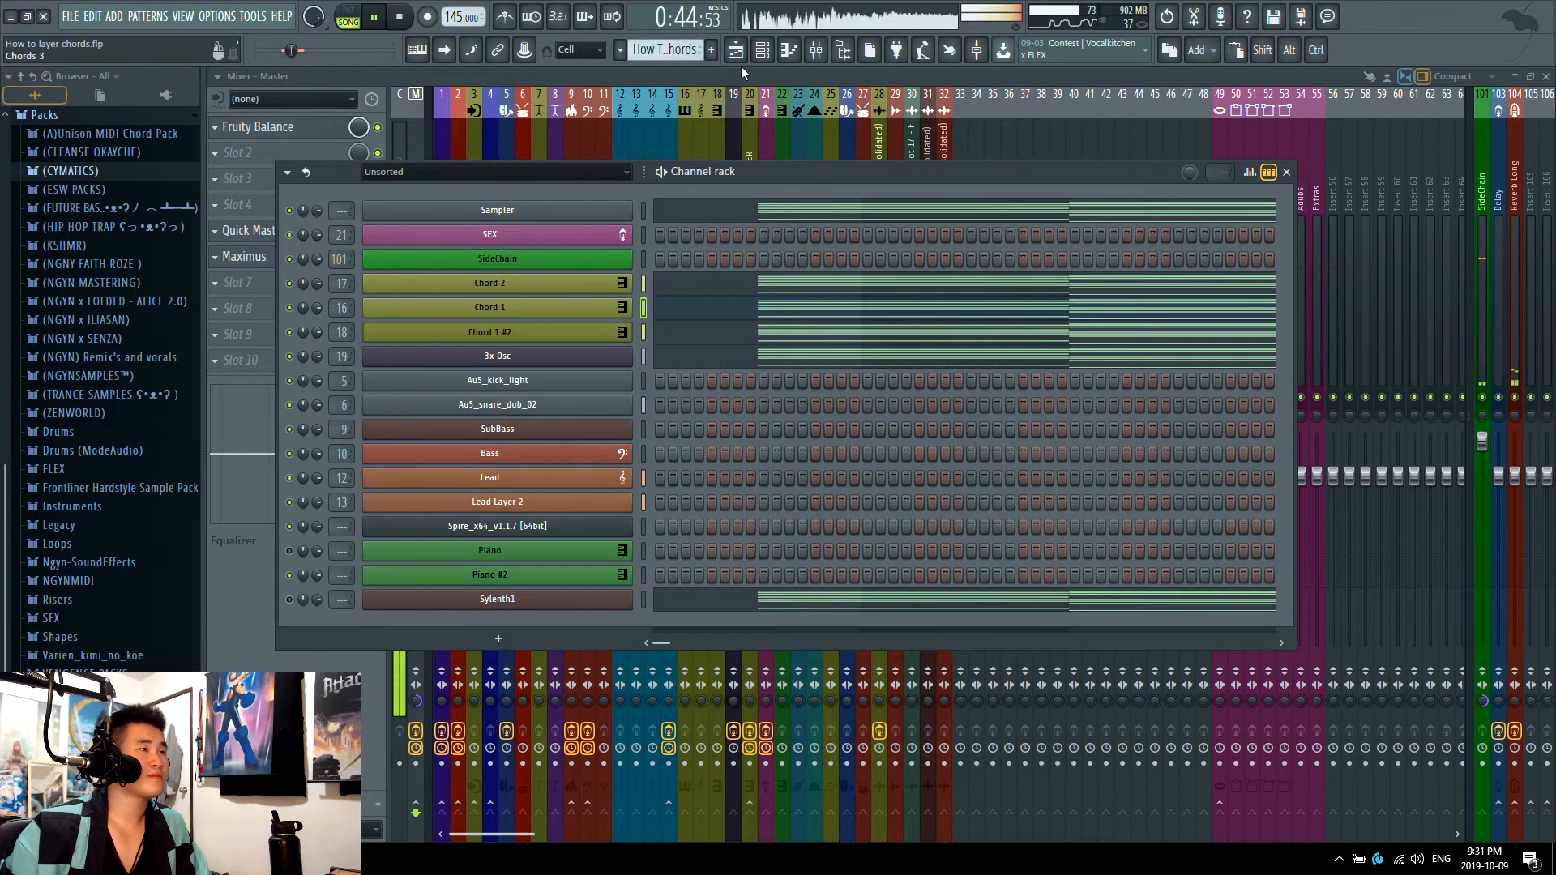
key("space")
Step: Return to the mixer and reset the Master track's stereo separation
left_click(770, 49)
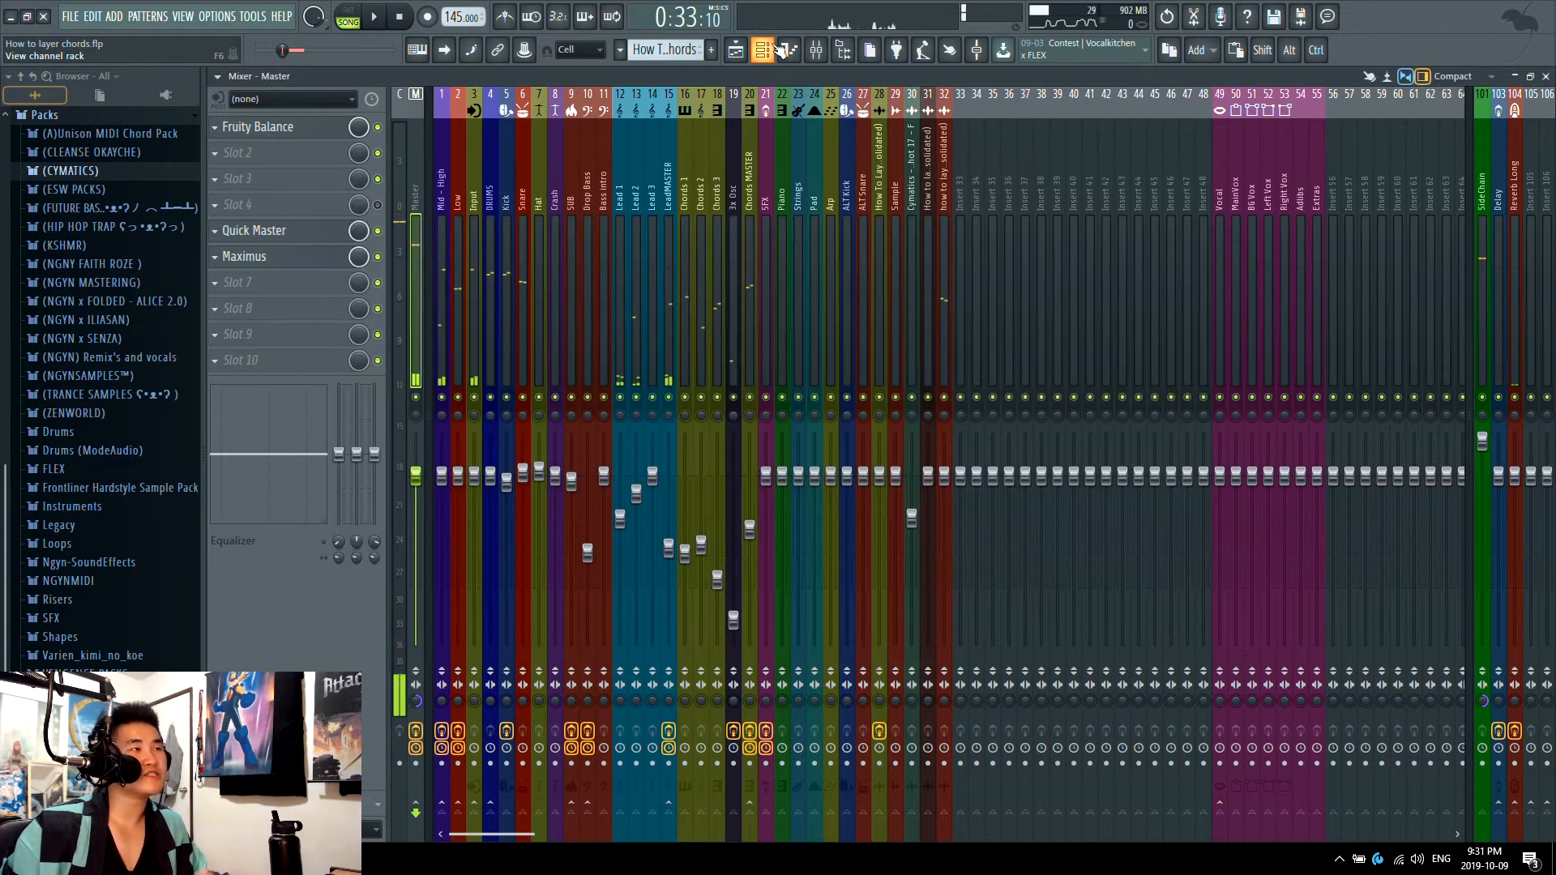
left_click(778, 48)
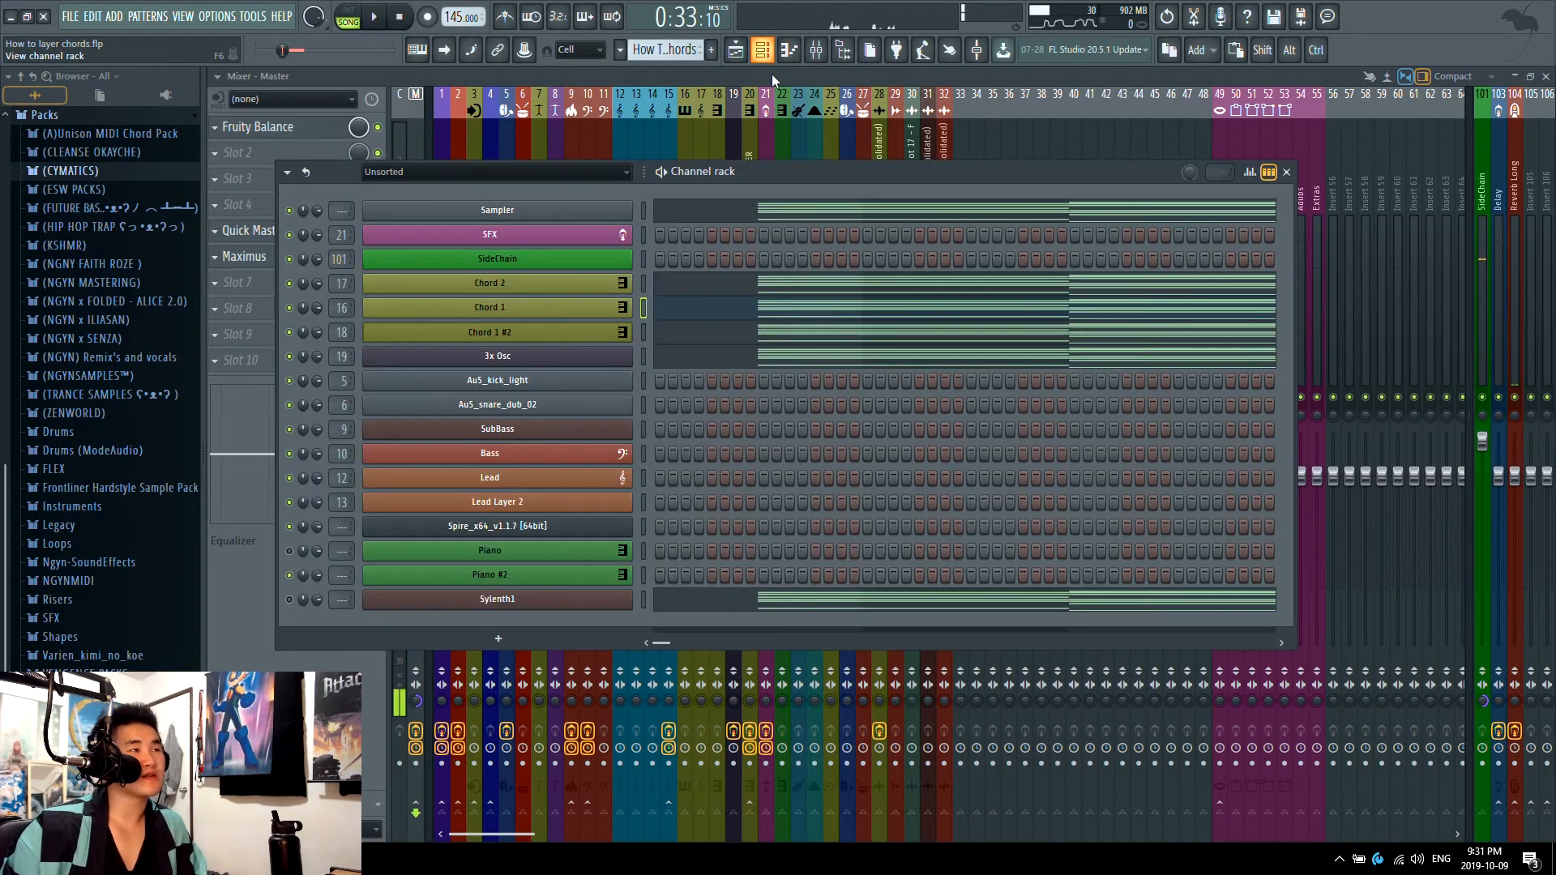
right_click(412, 706)
left_click(447, 606)
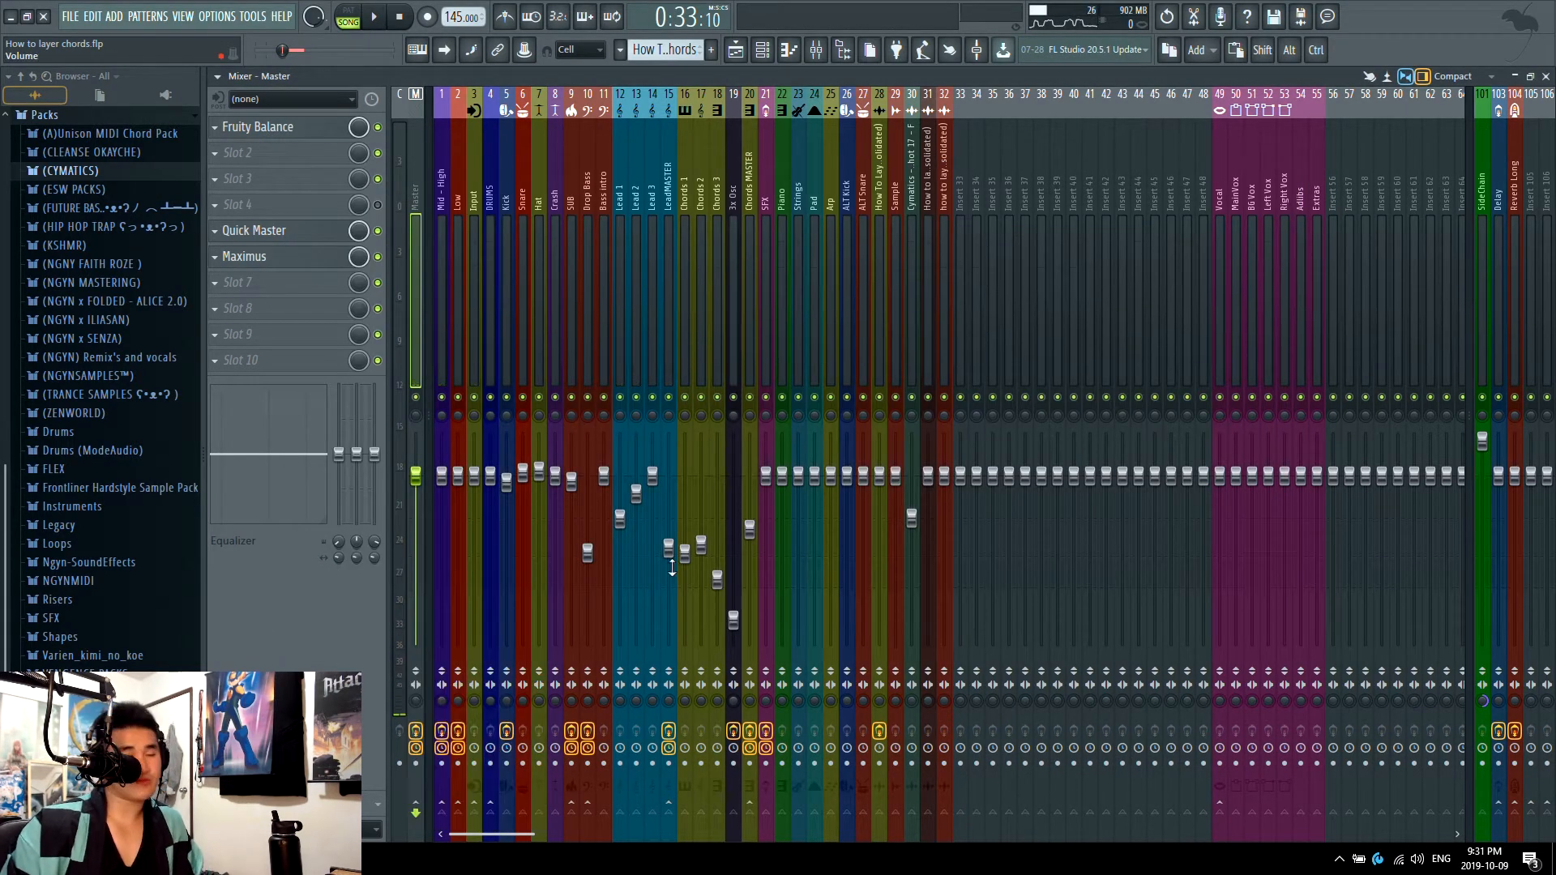
Step: Open the Chord 2 layer's Serum from the channel rack and audition the layer in pattern mode
left_click(734, 52)
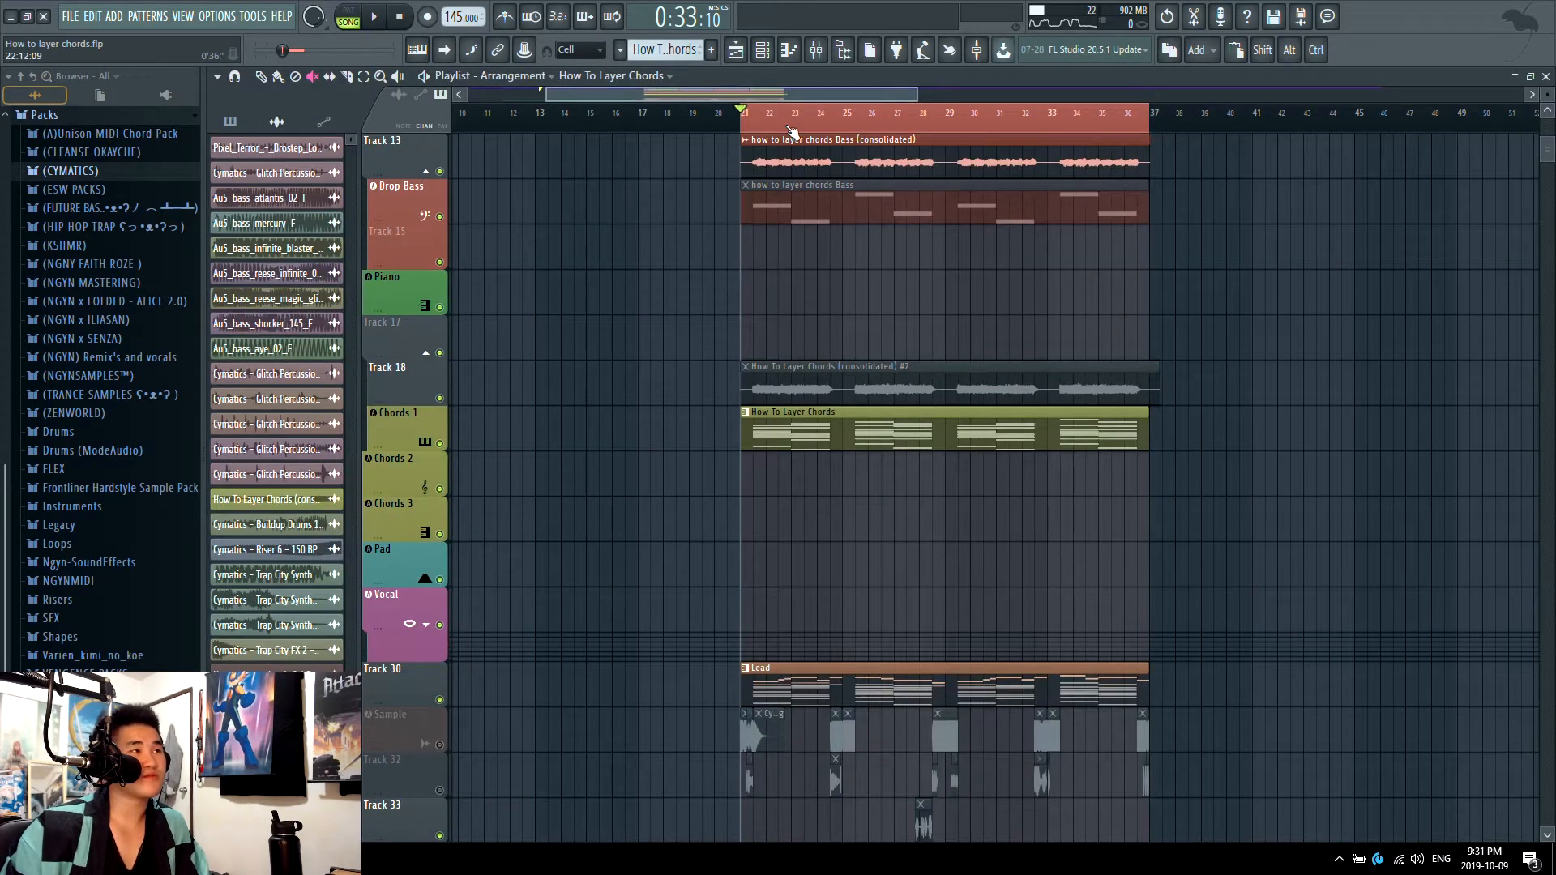
scroll(789, 130, "up", 3)
key("F6")
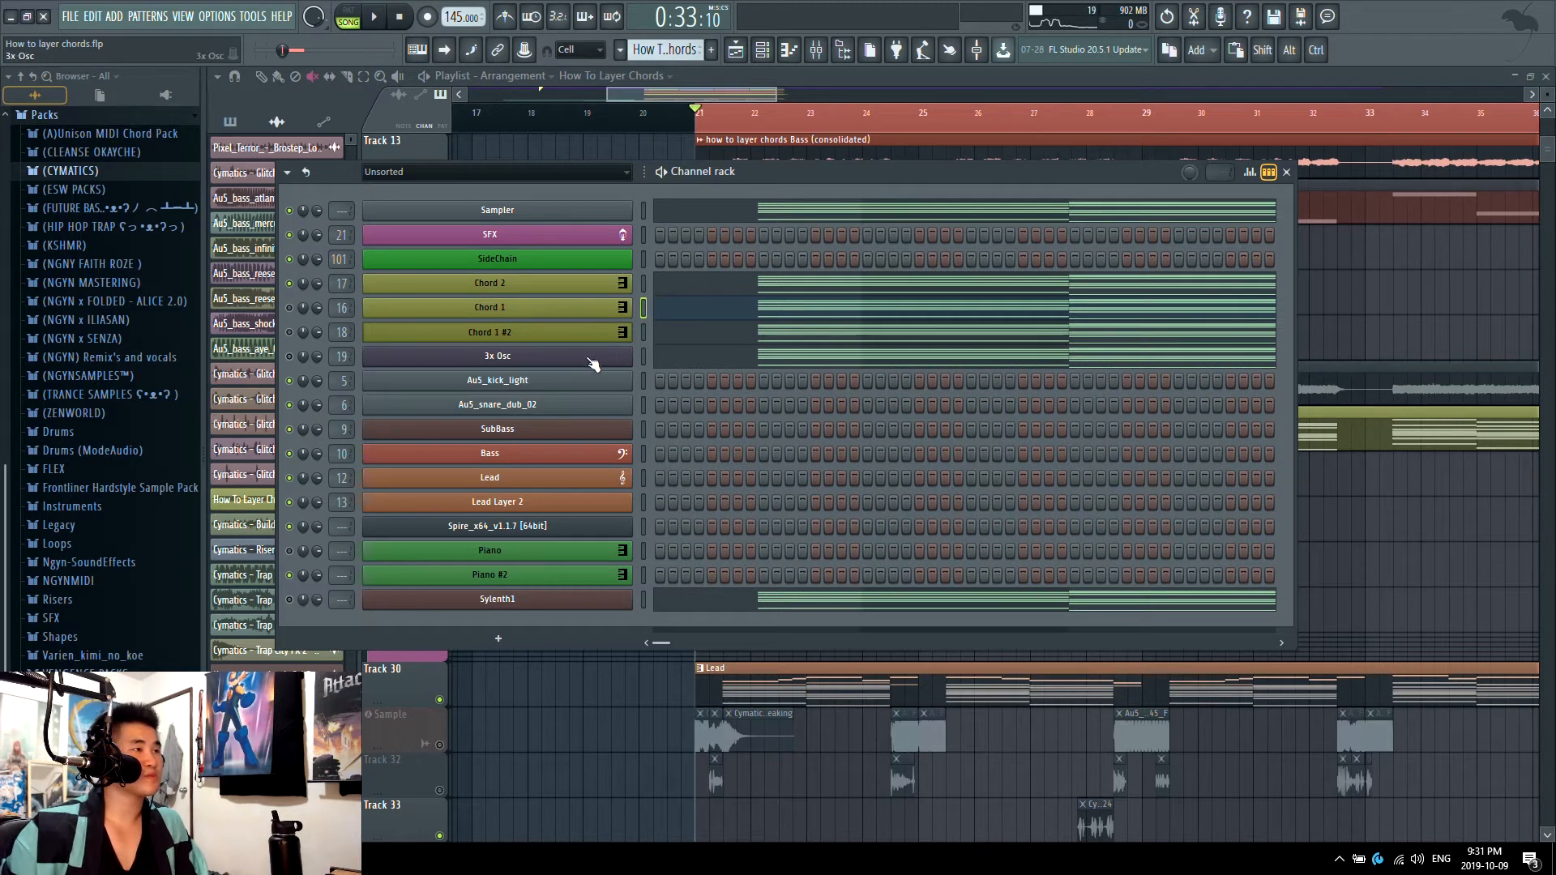
left_click(594, 290)
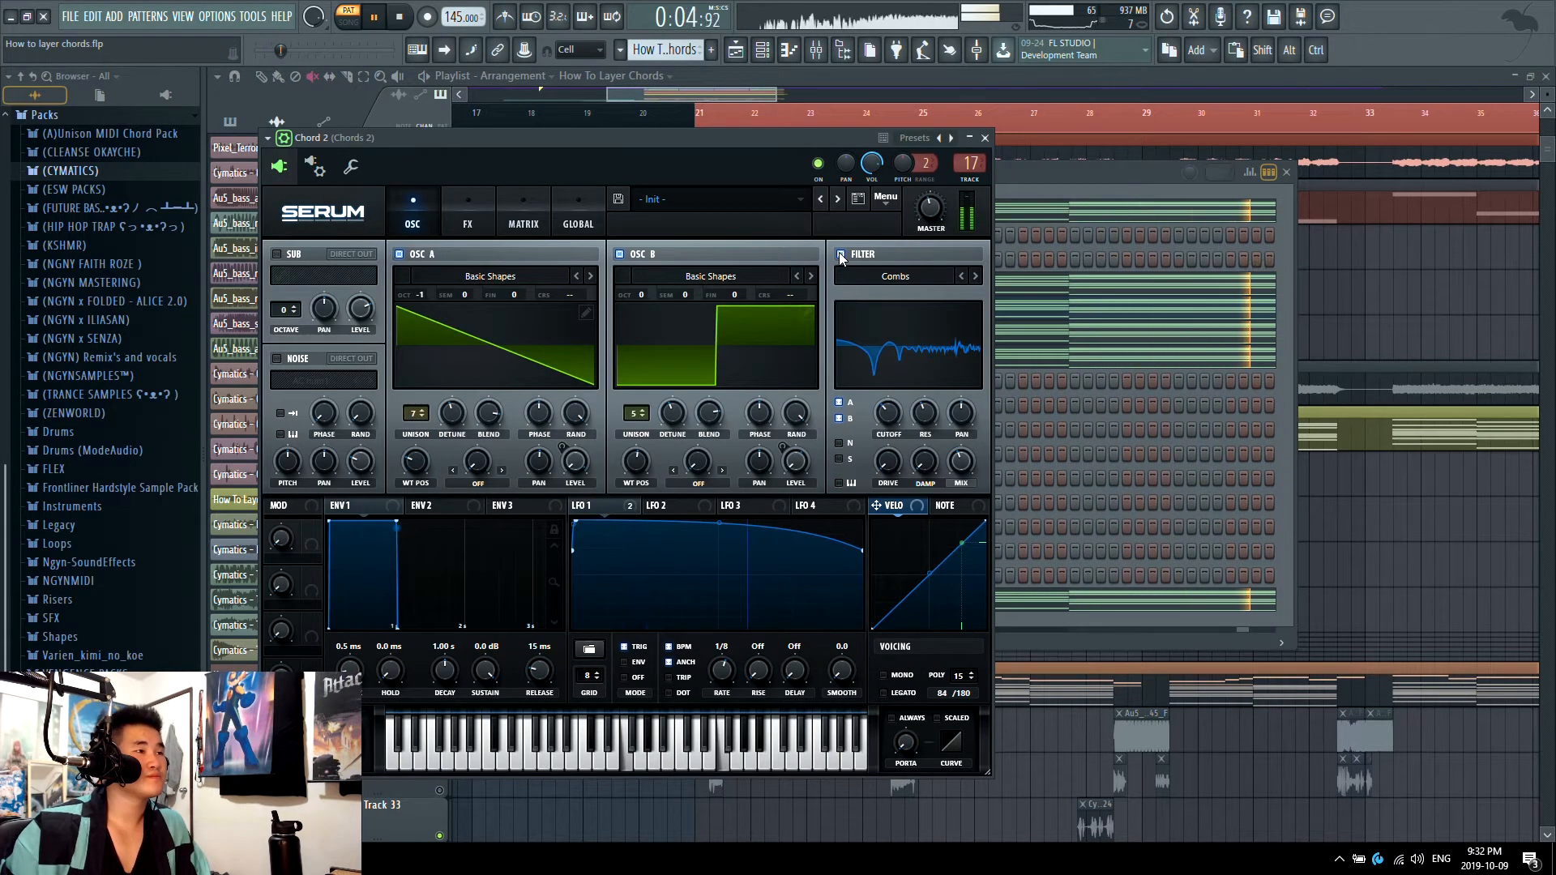
key("space")
Step: Toggle Serum's Combs filter off and back on for Chord 2, and glance at the effects page
left_click(842, 257)
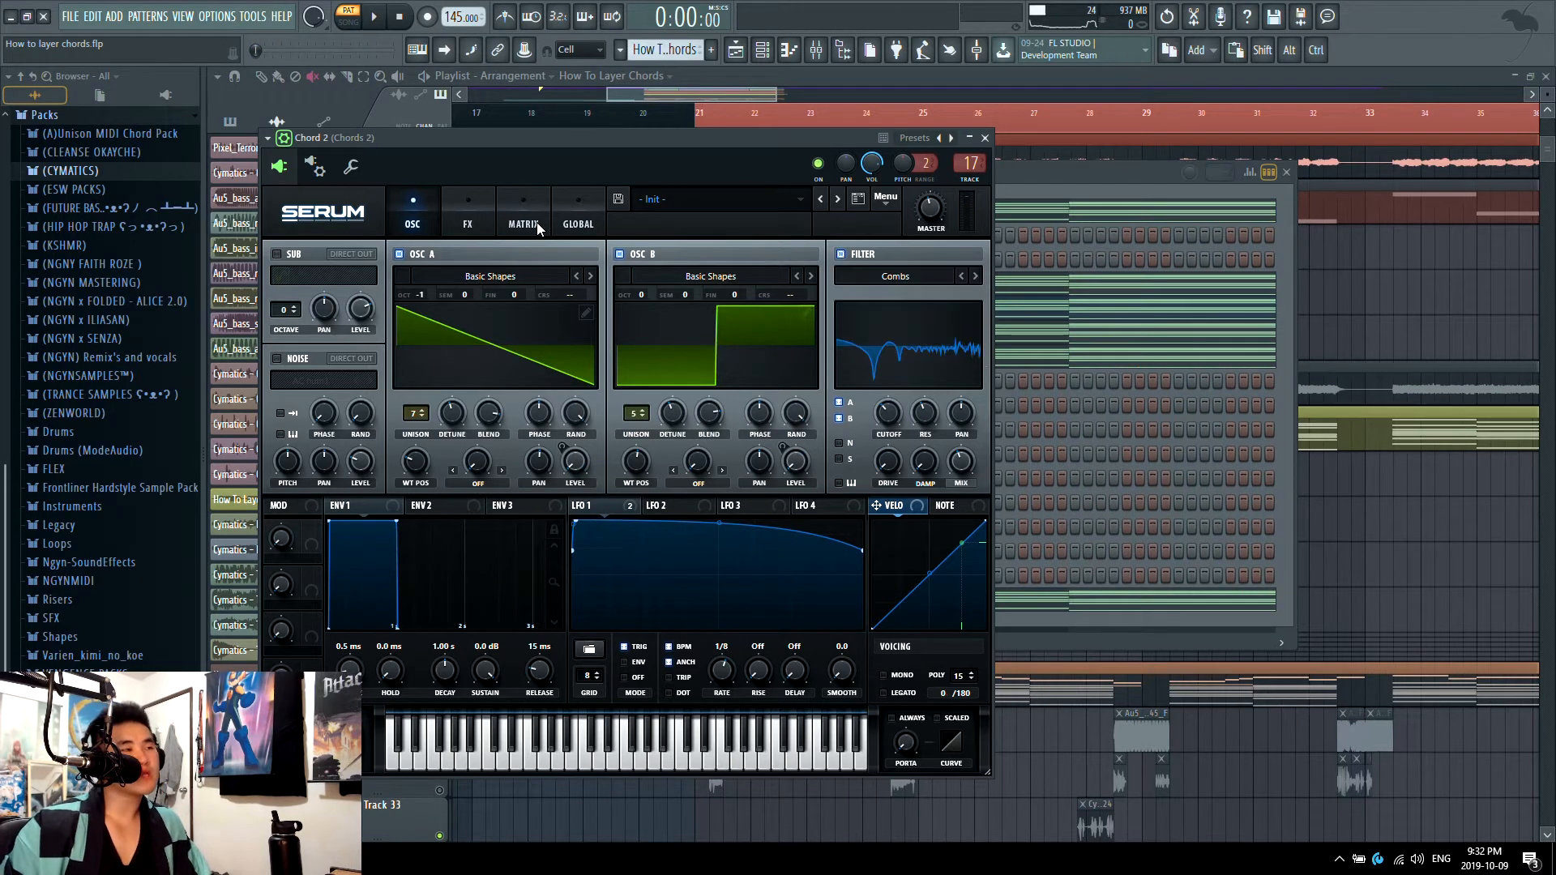
left_click(470, 220)
left_click(429, 220)
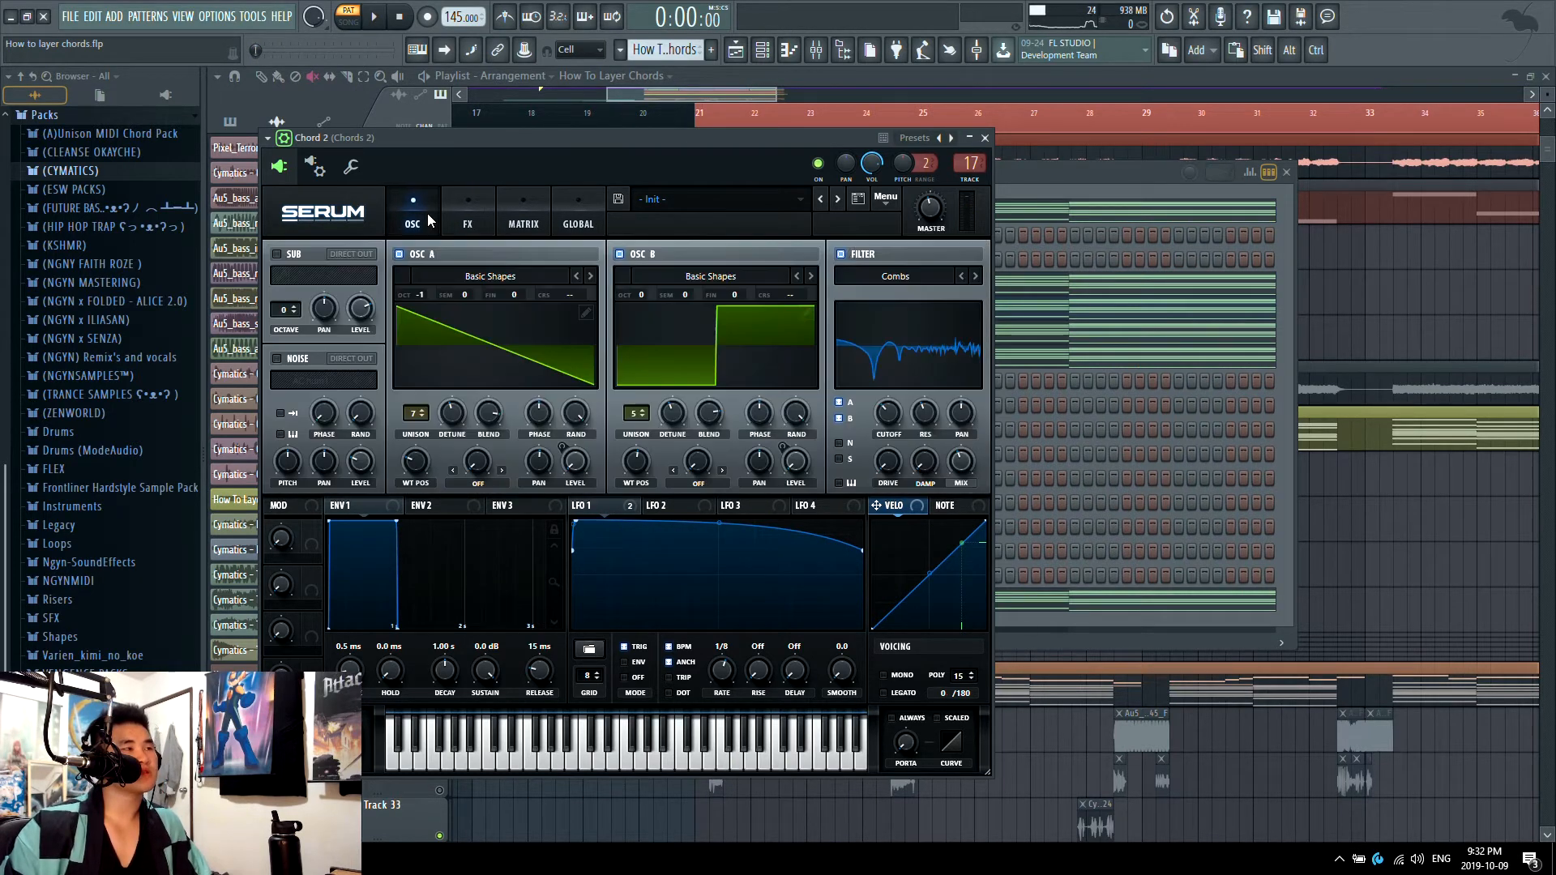
left_click(851, 255)
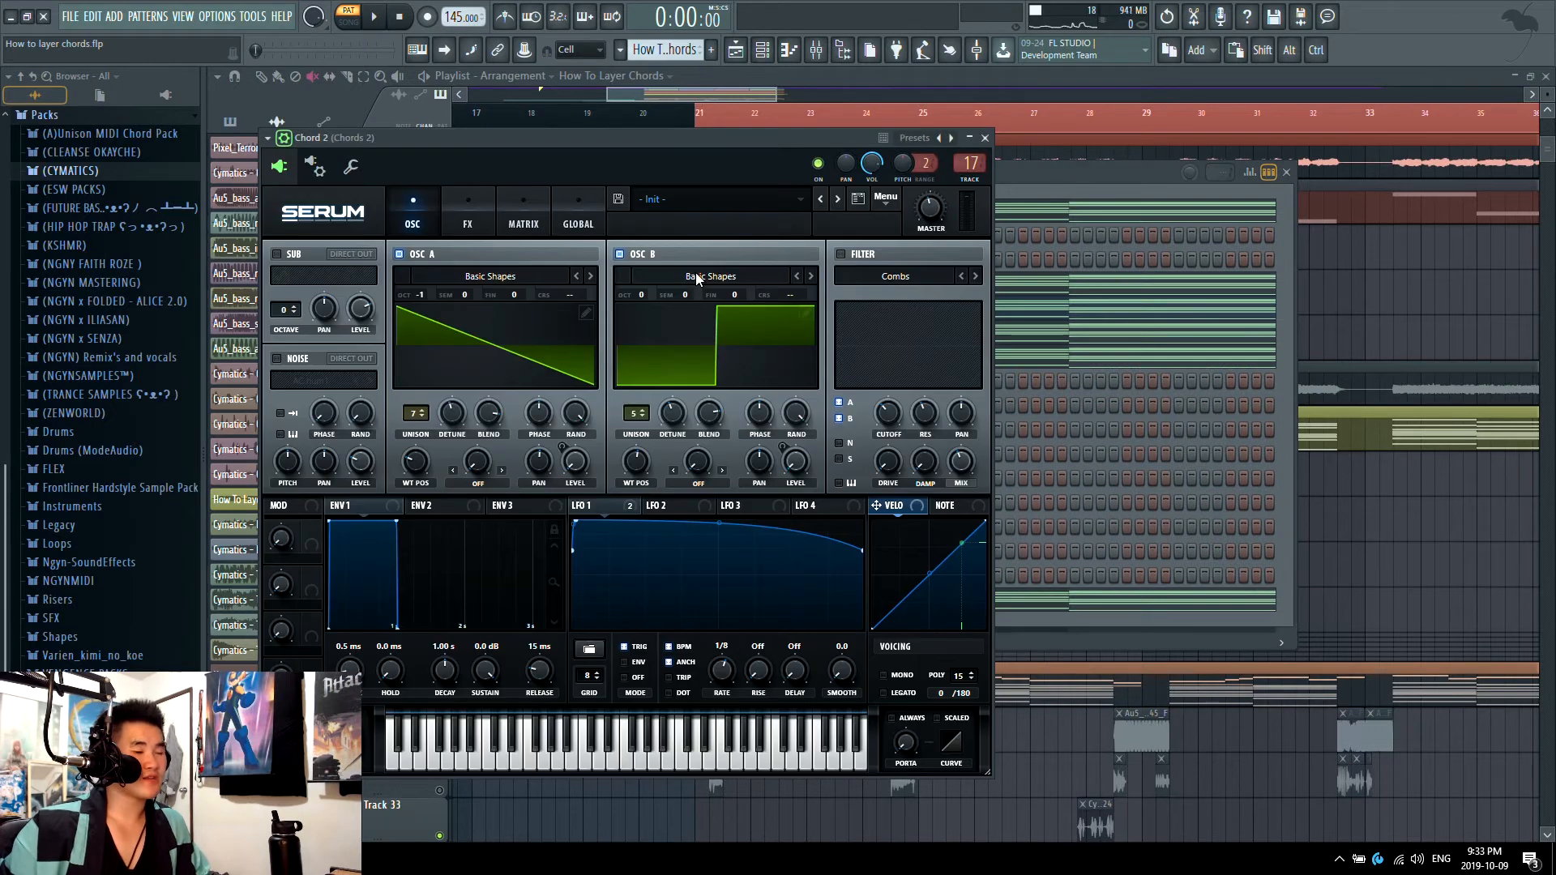
left_click(842, 255)
Step: Play the Chord 2 layer while examining its multiband compressor on Serum's effects page
key("space")
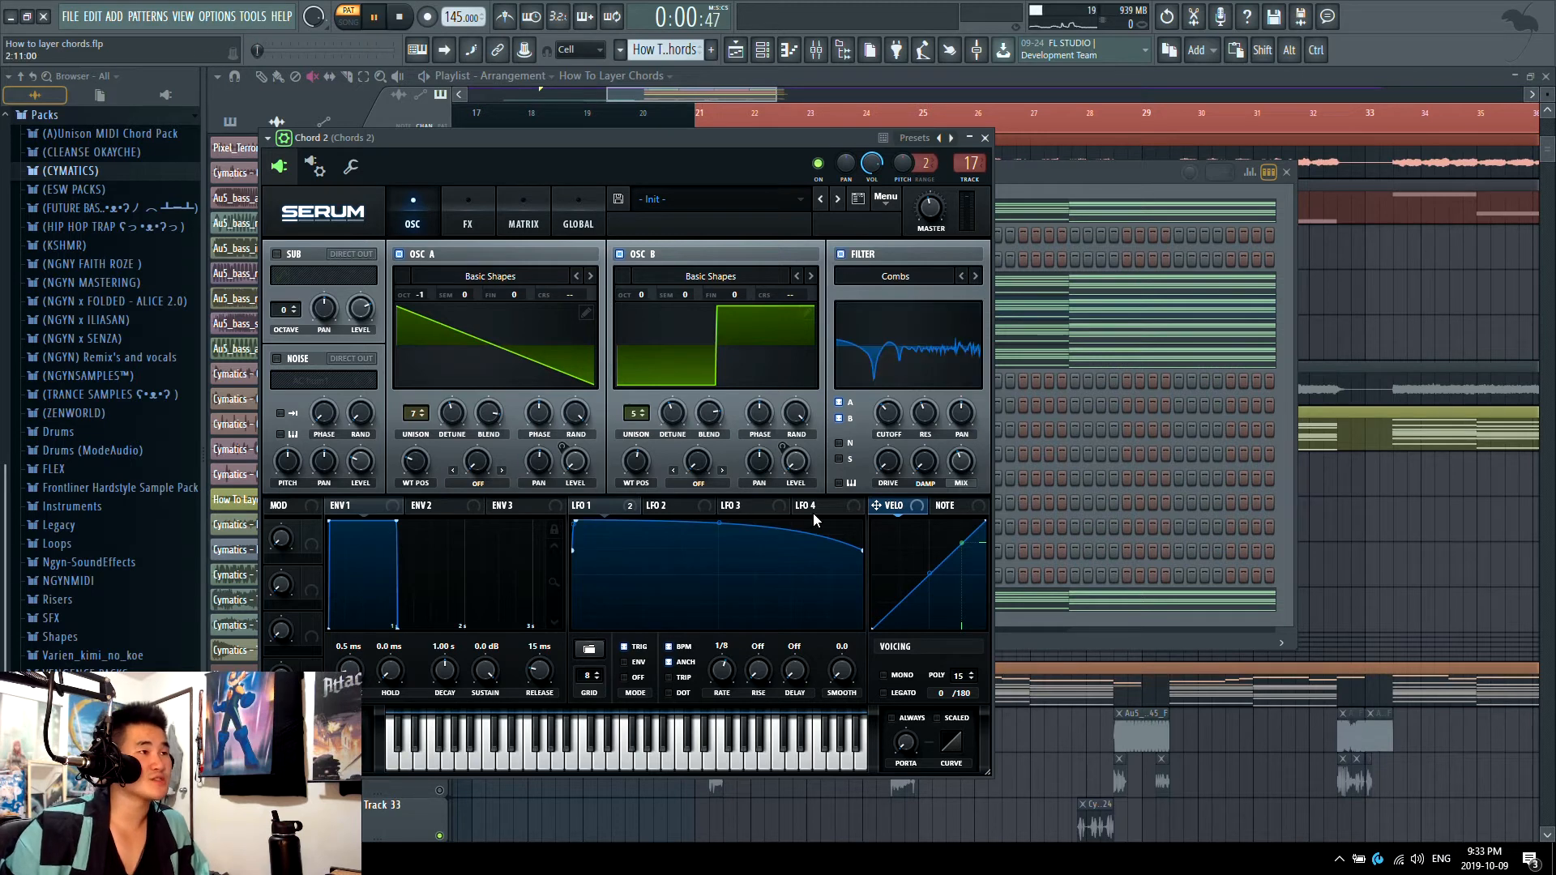
left_click(464, 203)
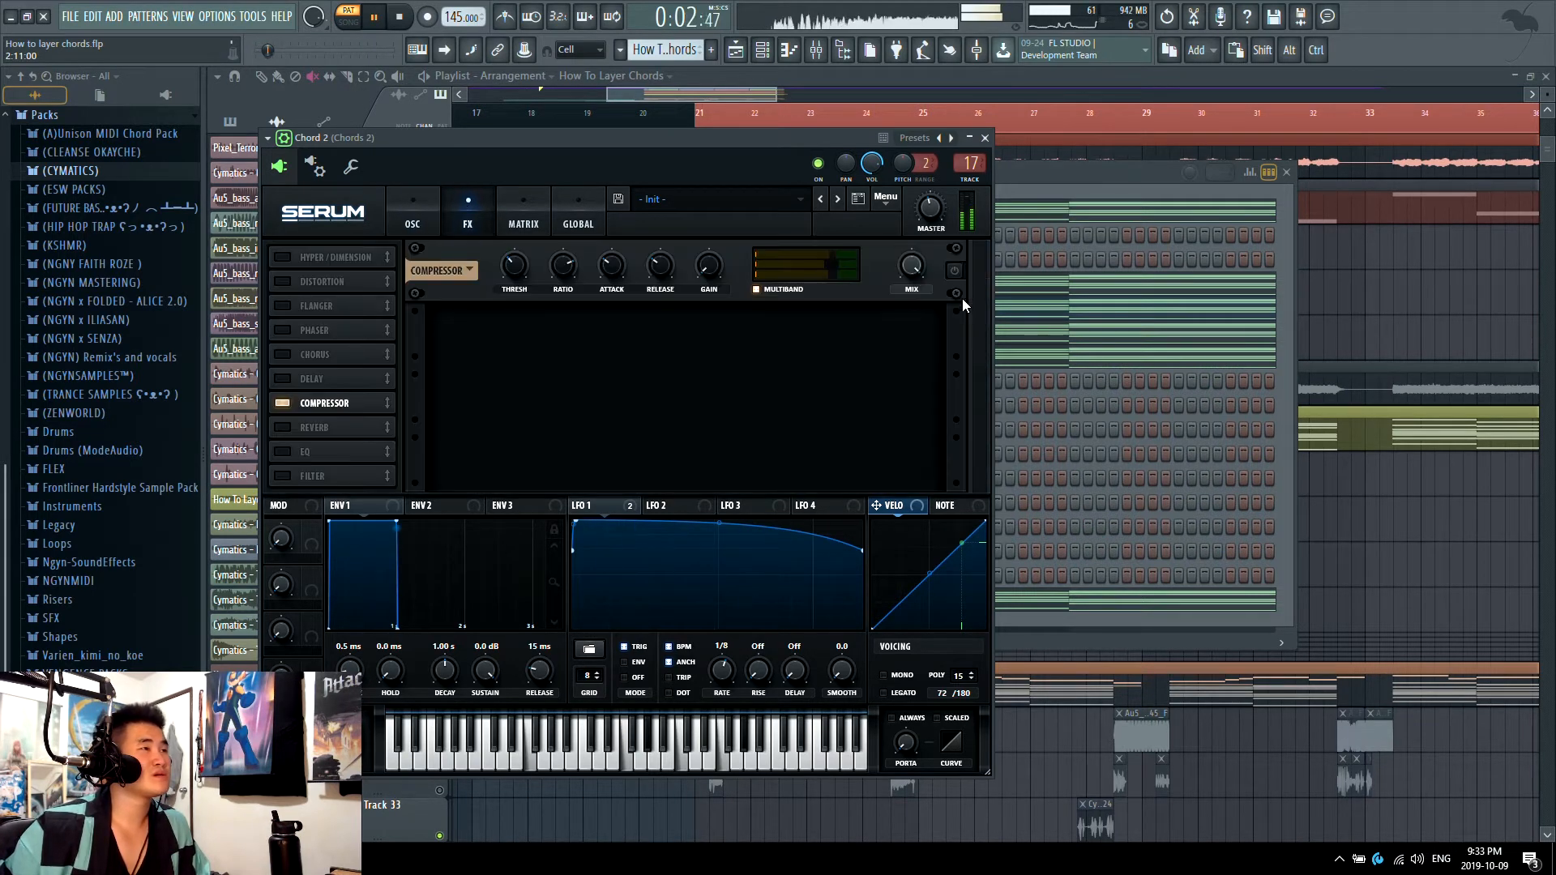
left_click(412, 218)
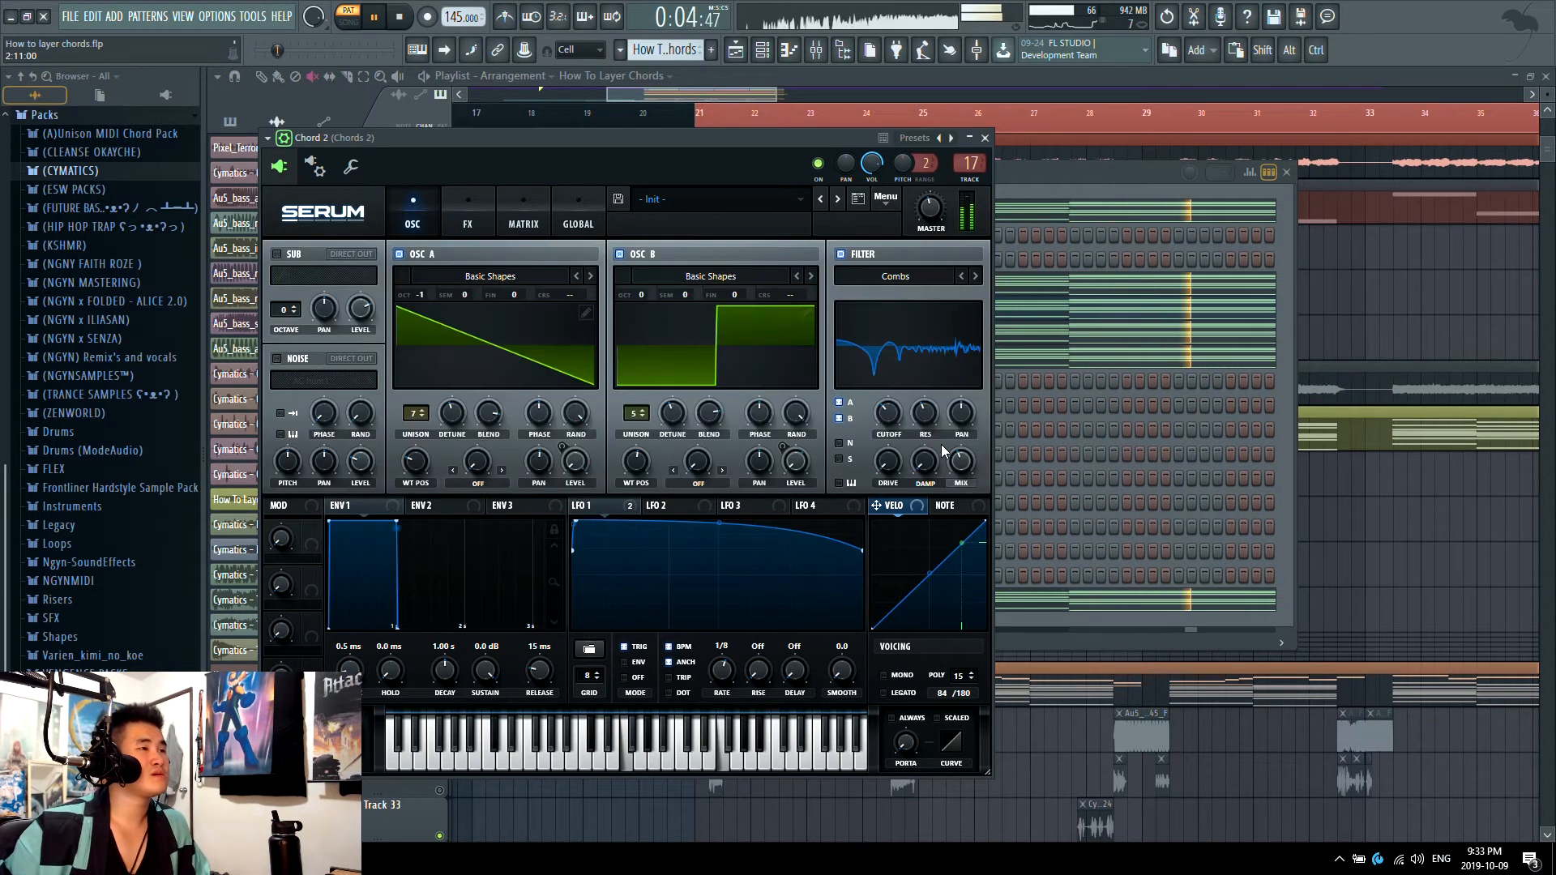
Step: Vary the Combs filter's mix amount in Serum while auditioning the Chord 2 layer
key("space")
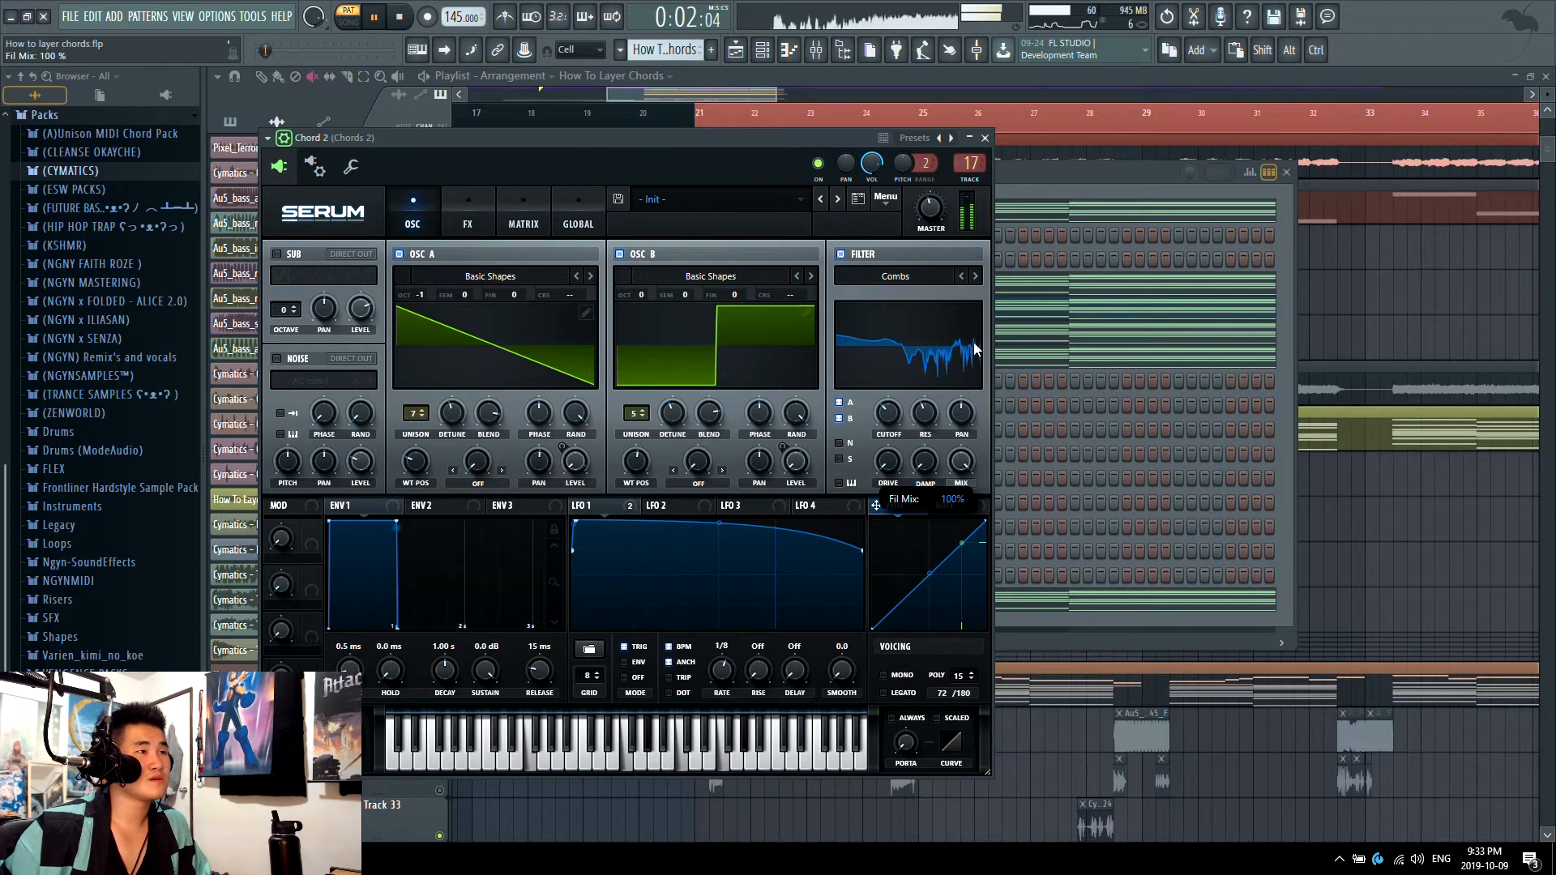
left_click_drag(974, 344, 958, 445)
key("space")
Step: Compare the Chord 1 and Chord 2 layers' voicings by viewing each one's notes in the piano roll
key("F6")
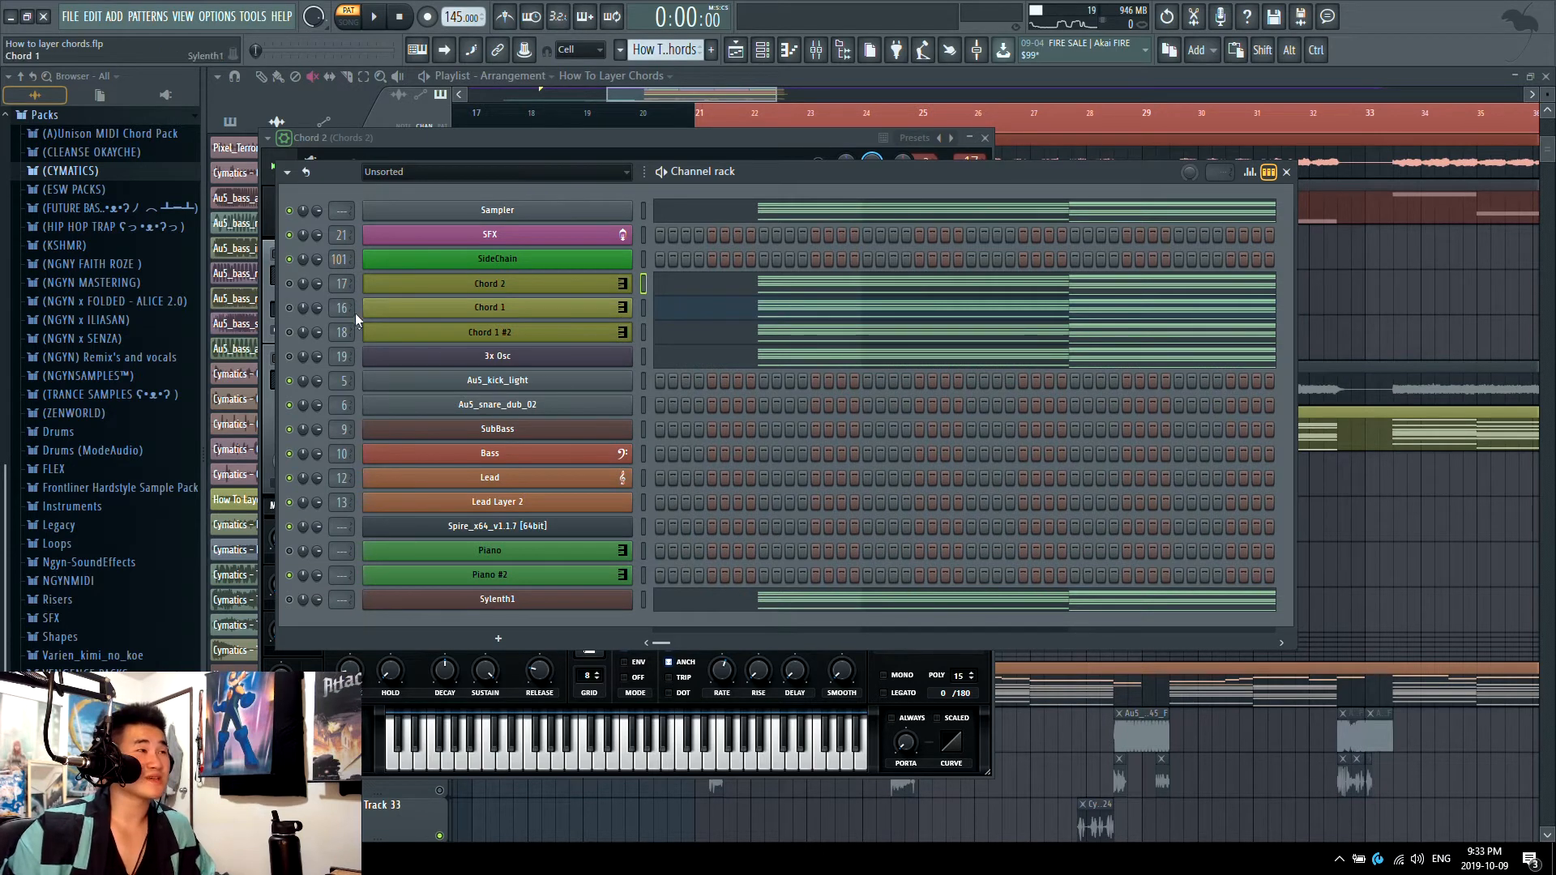
left_click(827, 304)
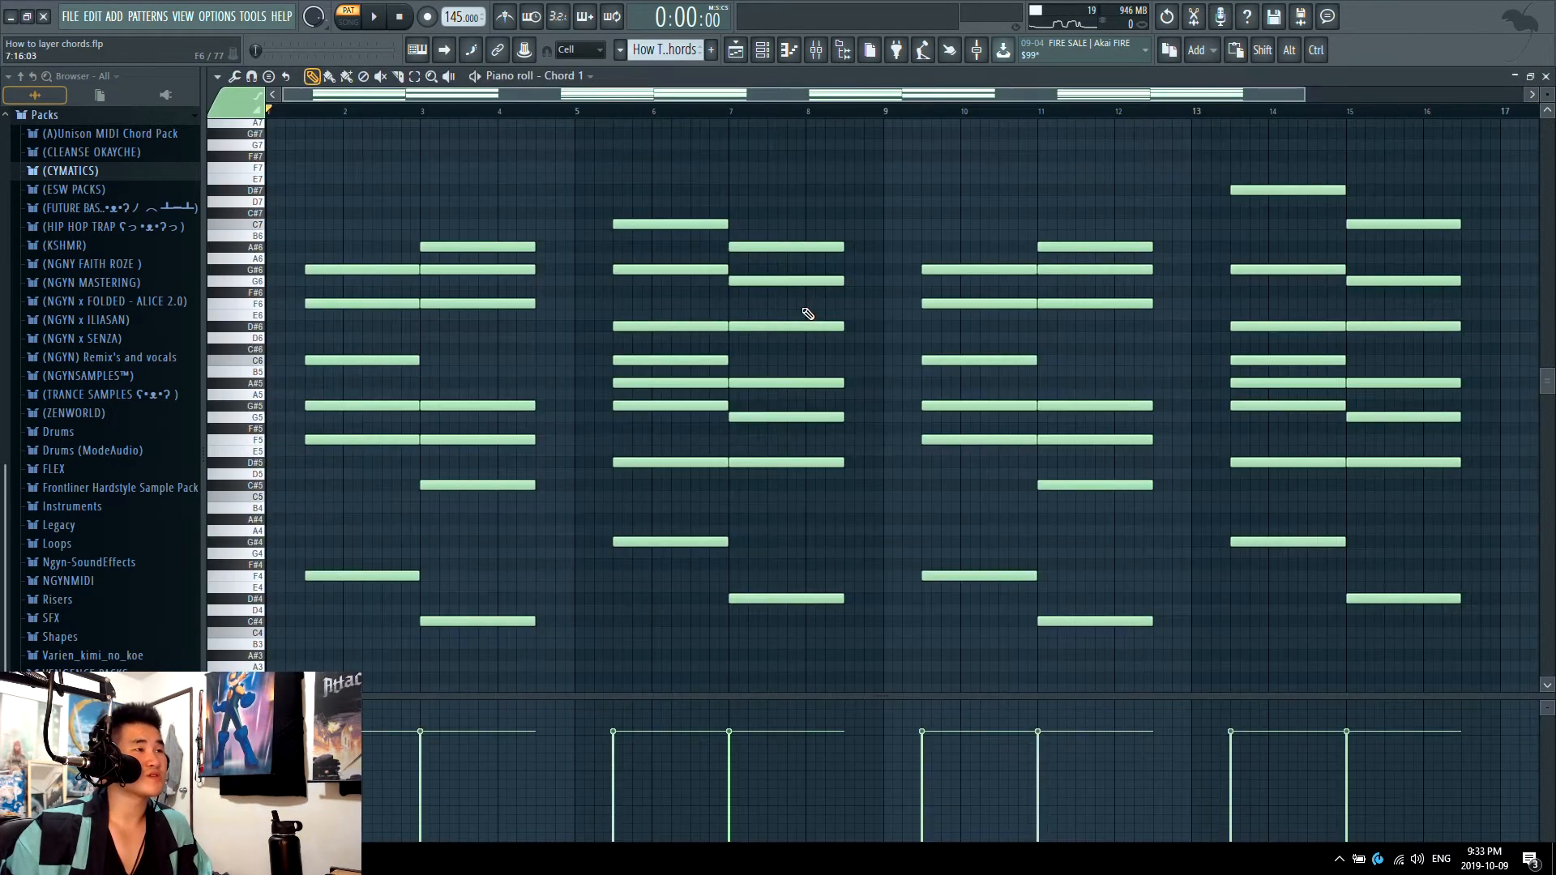
key("F6")
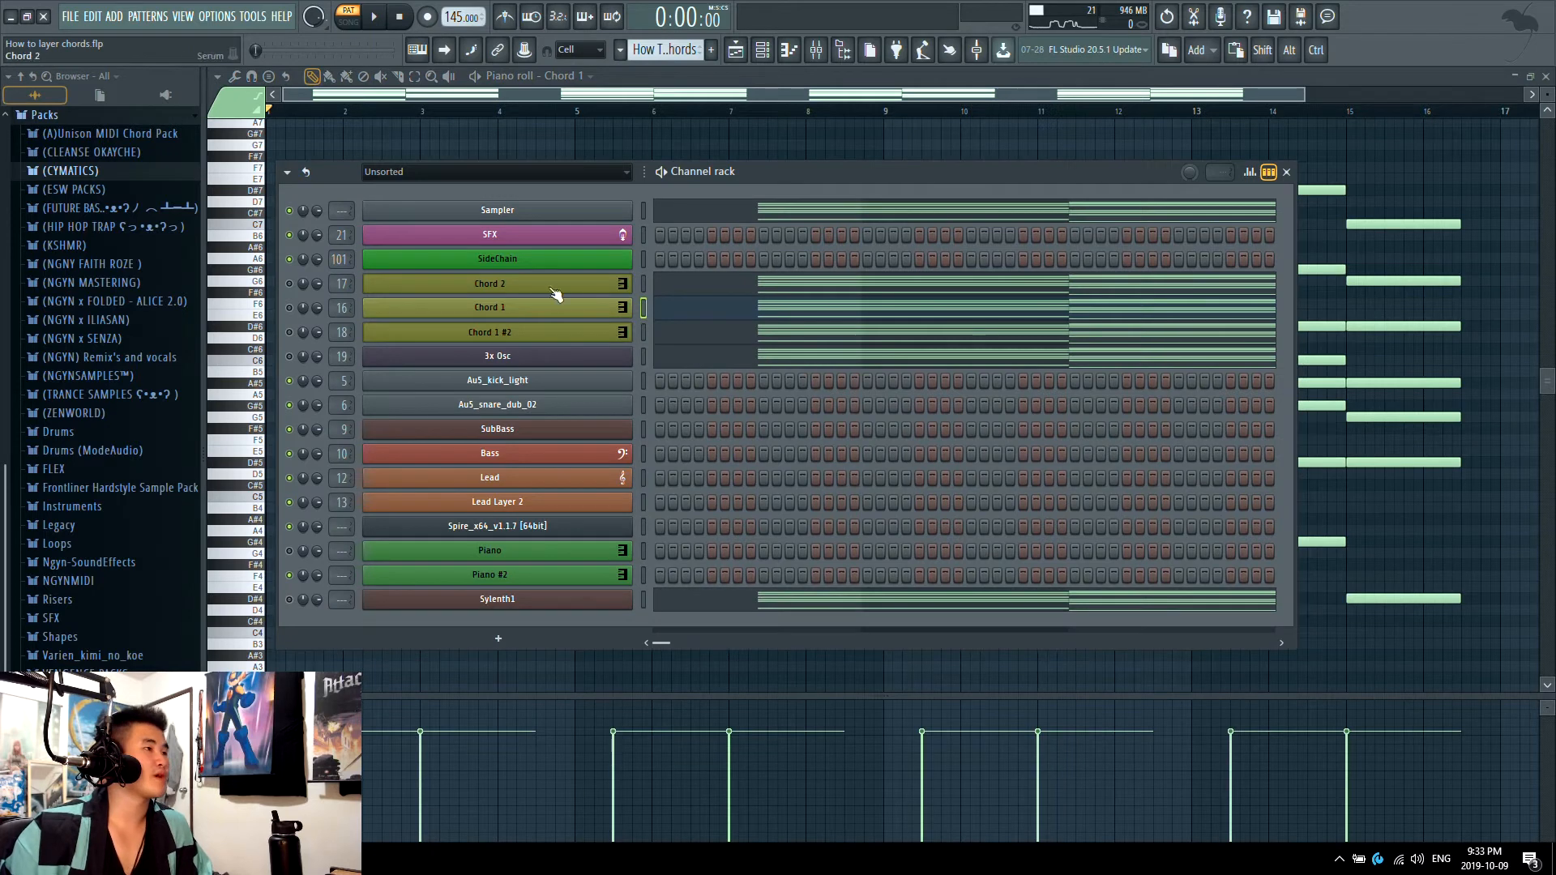
left_click(818, 294)
key("F6")
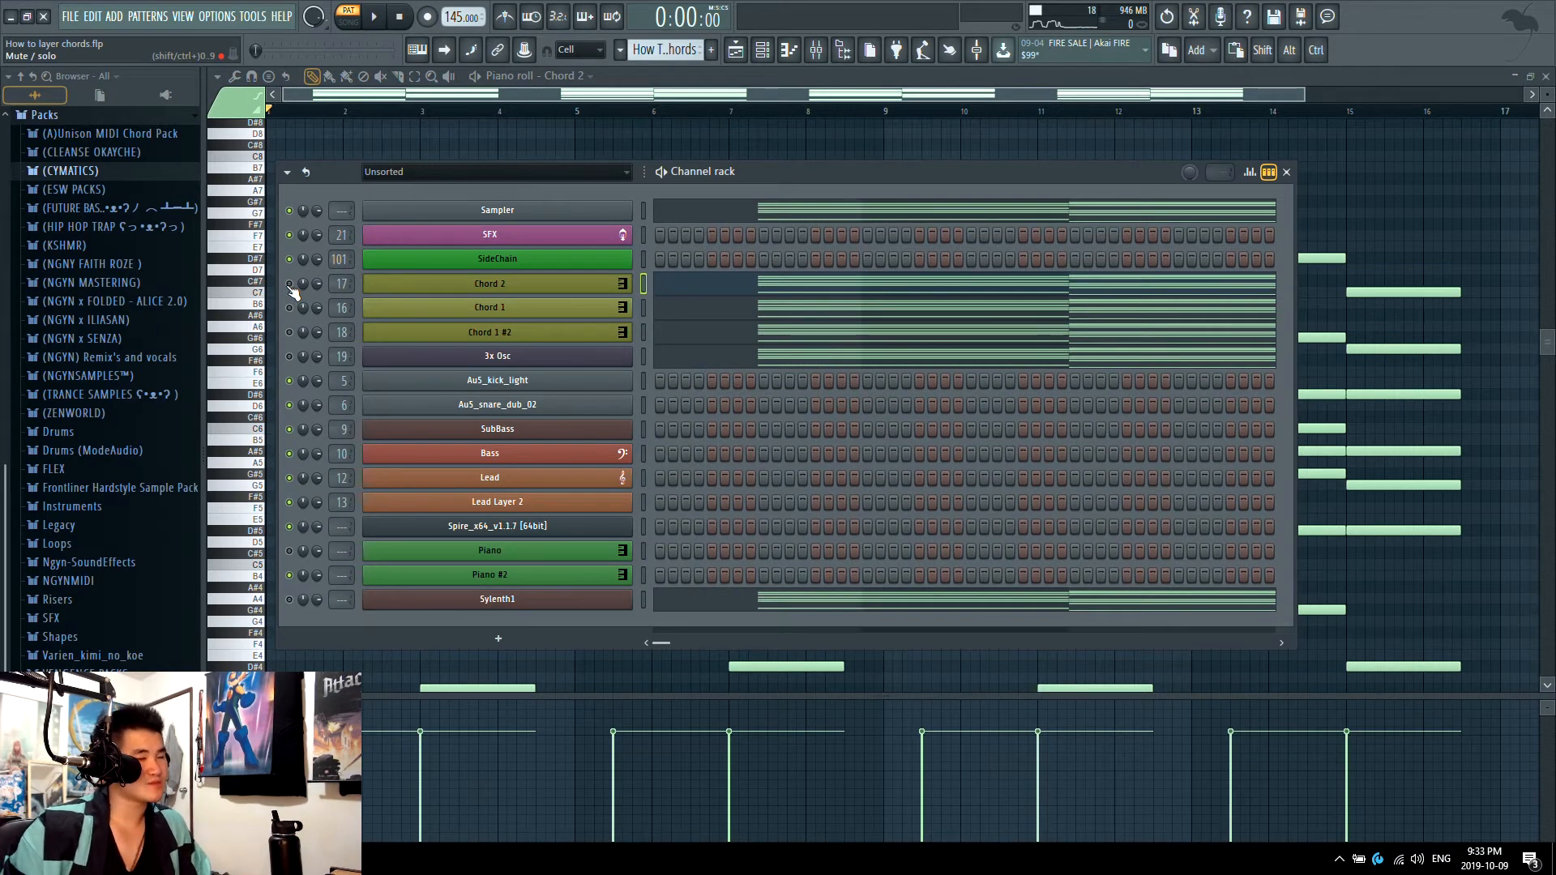
Step: Unmute the Chord 2, Chord 1 and Chord 1 #2 layers and play them together, toggling Chord 2's mute to compare
left_click_drag(289, 284, 291, 355)
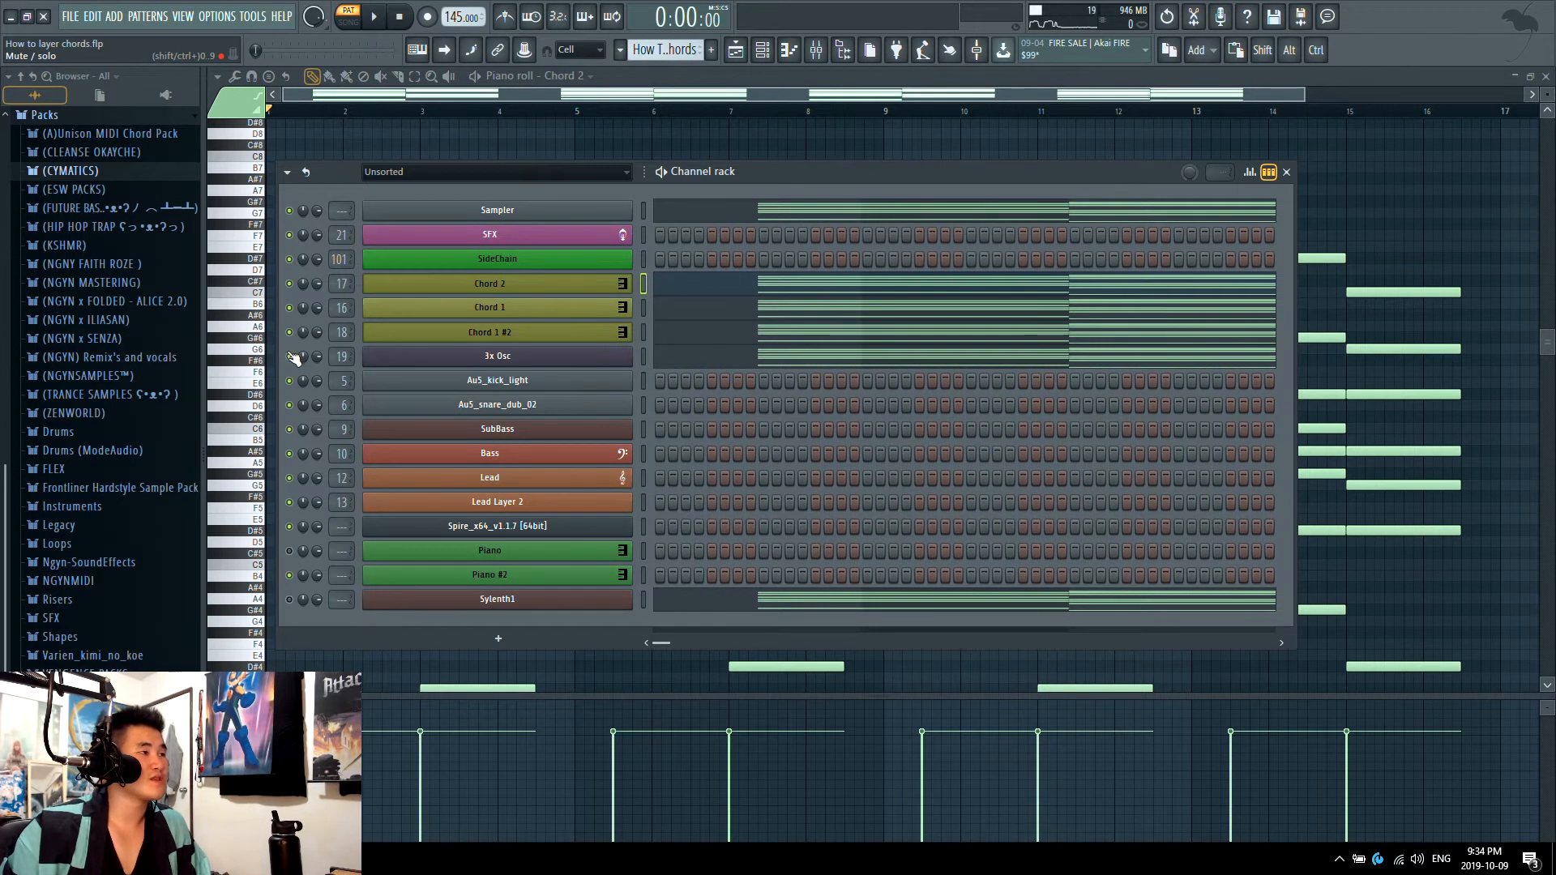
key("space")
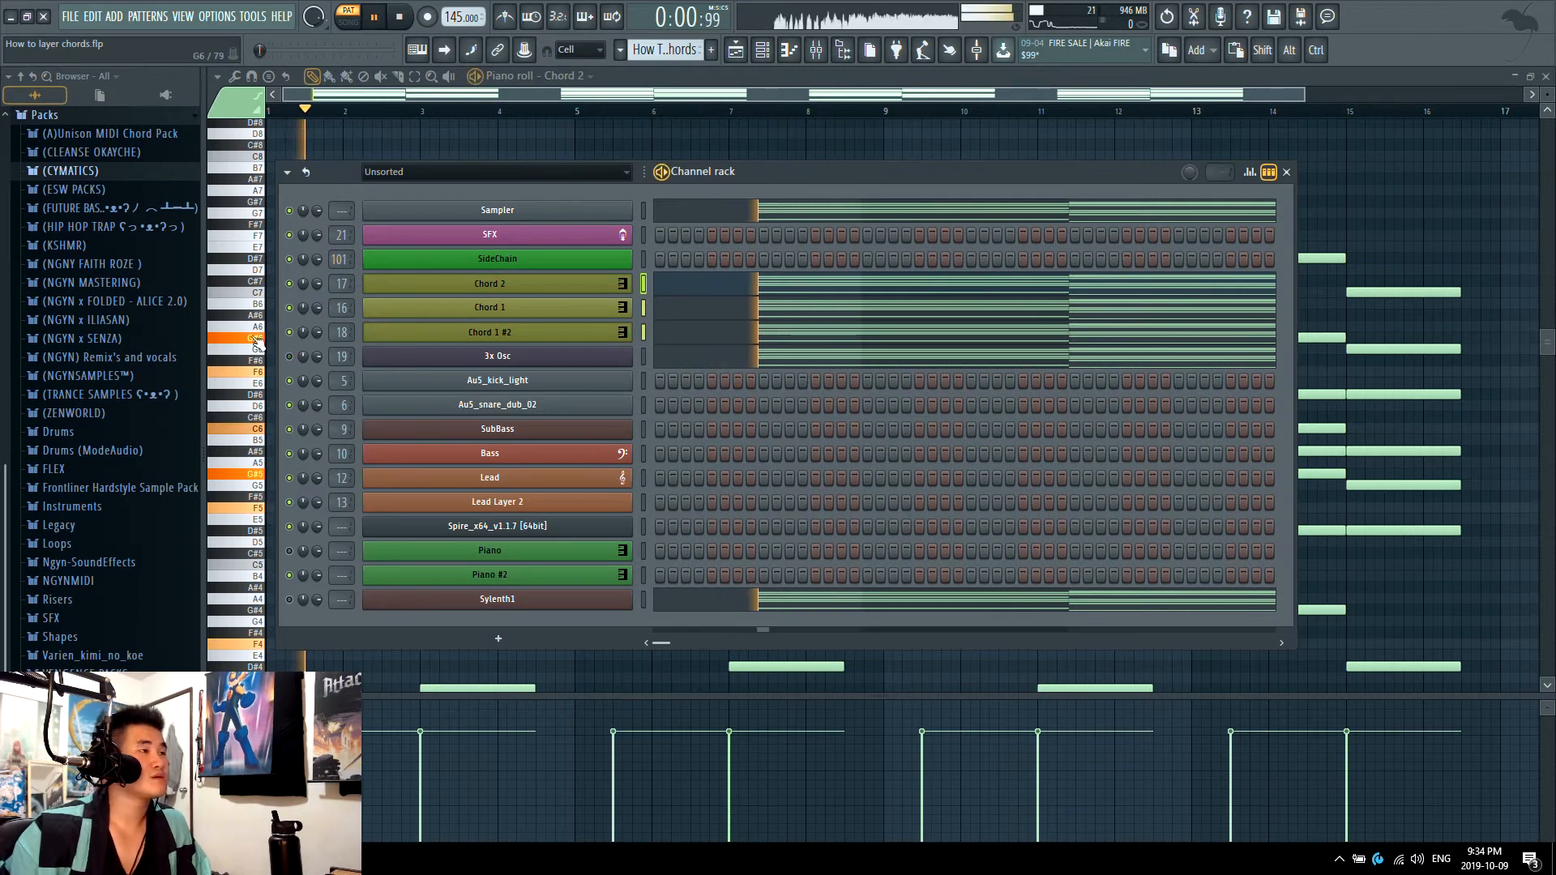
key("space")
left_click(289, 283)
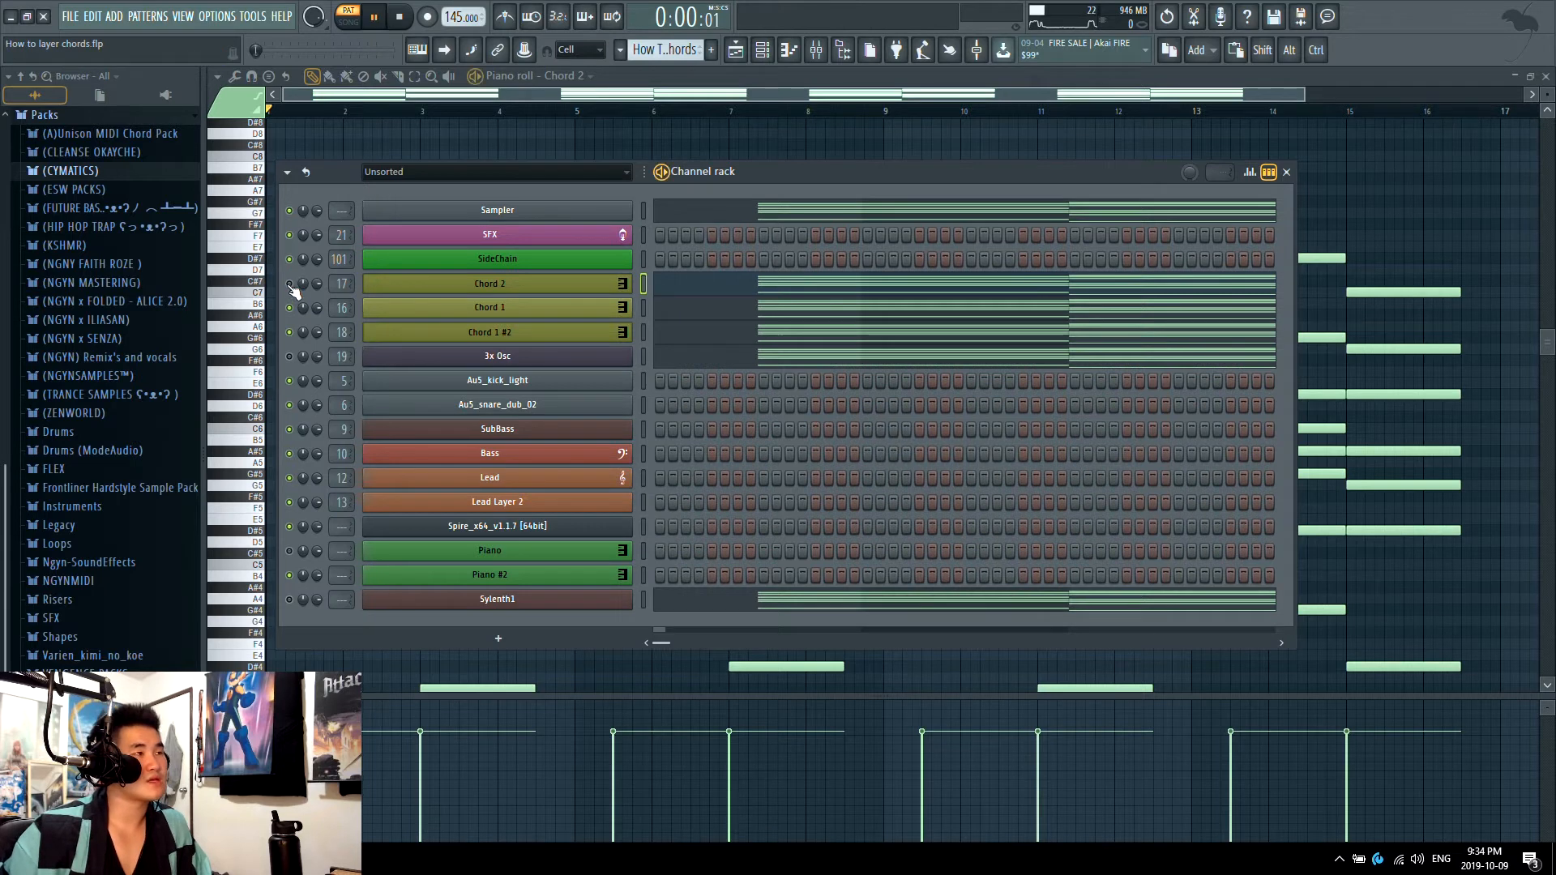
key("space")
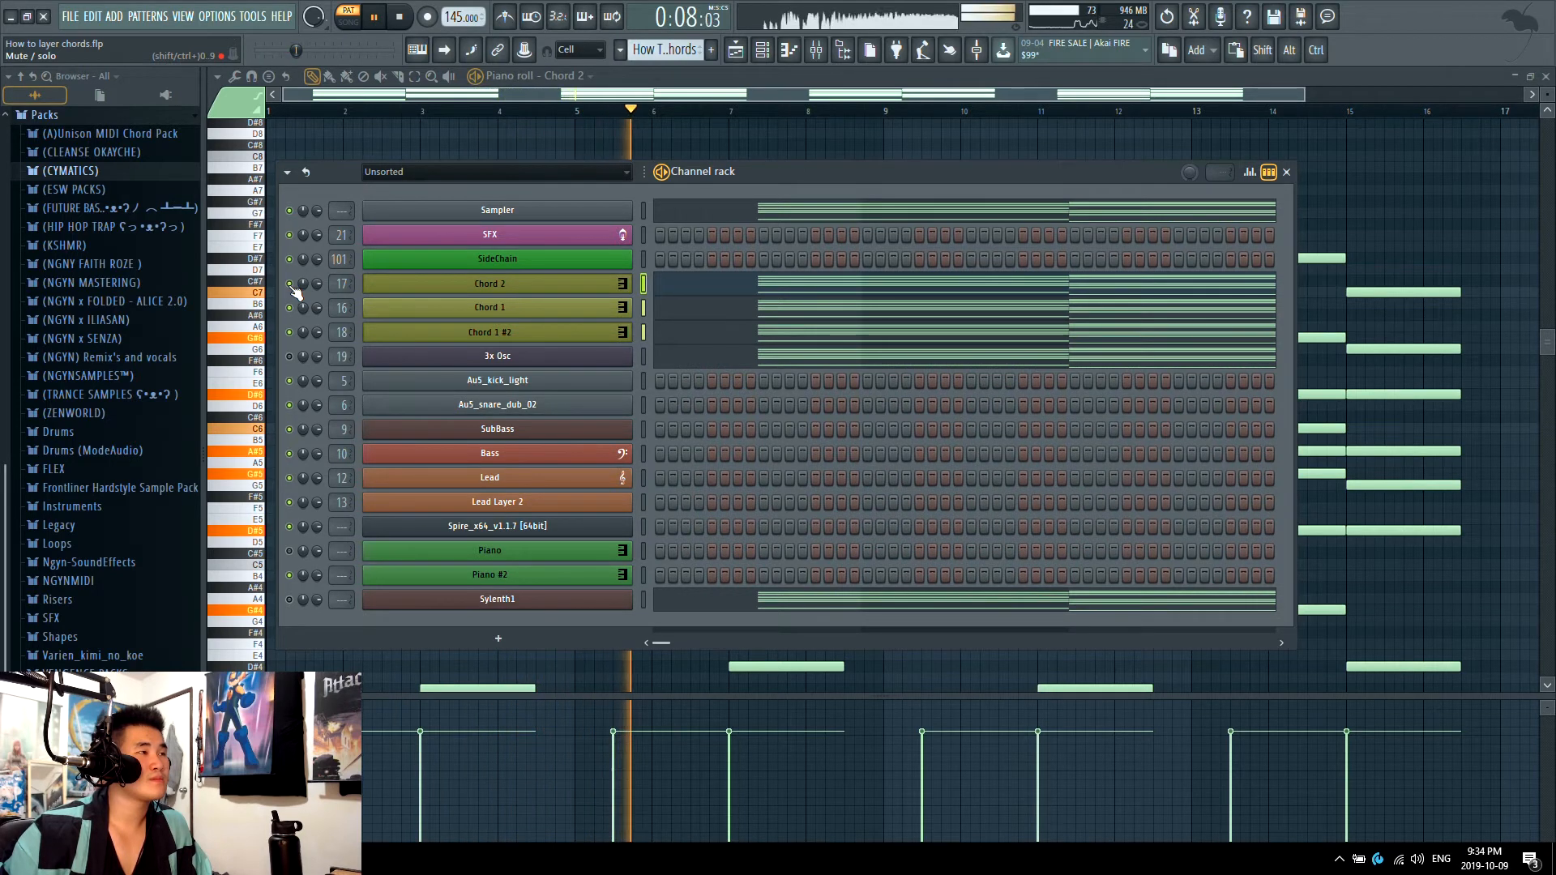
Step: Mute Chord 2, Chord 1 and Chord 1 #2, unmute 3x Osc and play that layer alone
key("space")
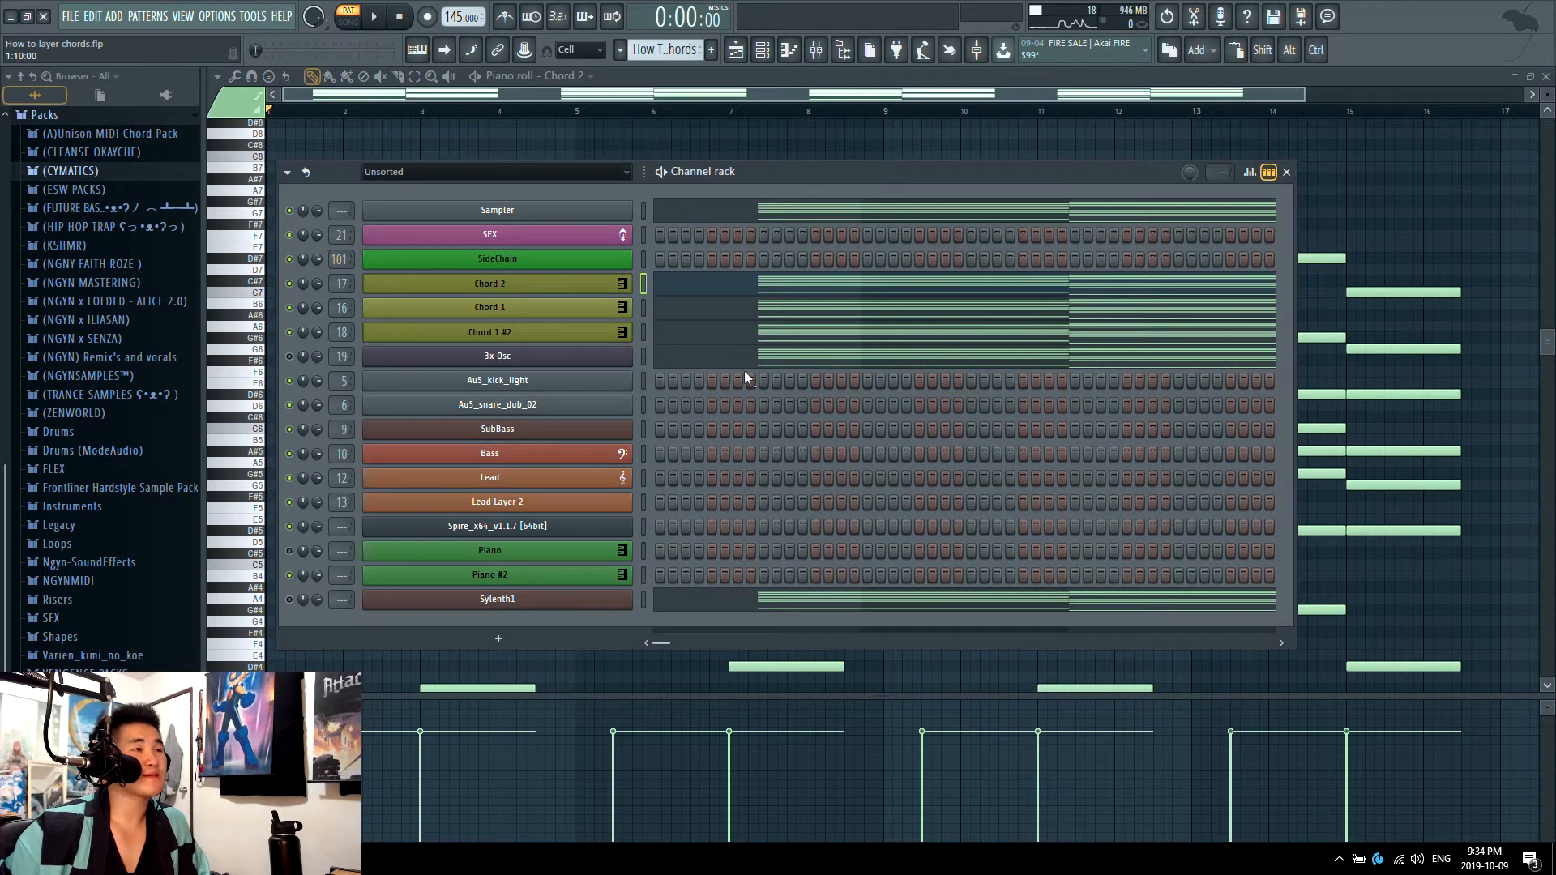
left_click_drag(289, 284, 292, 357)
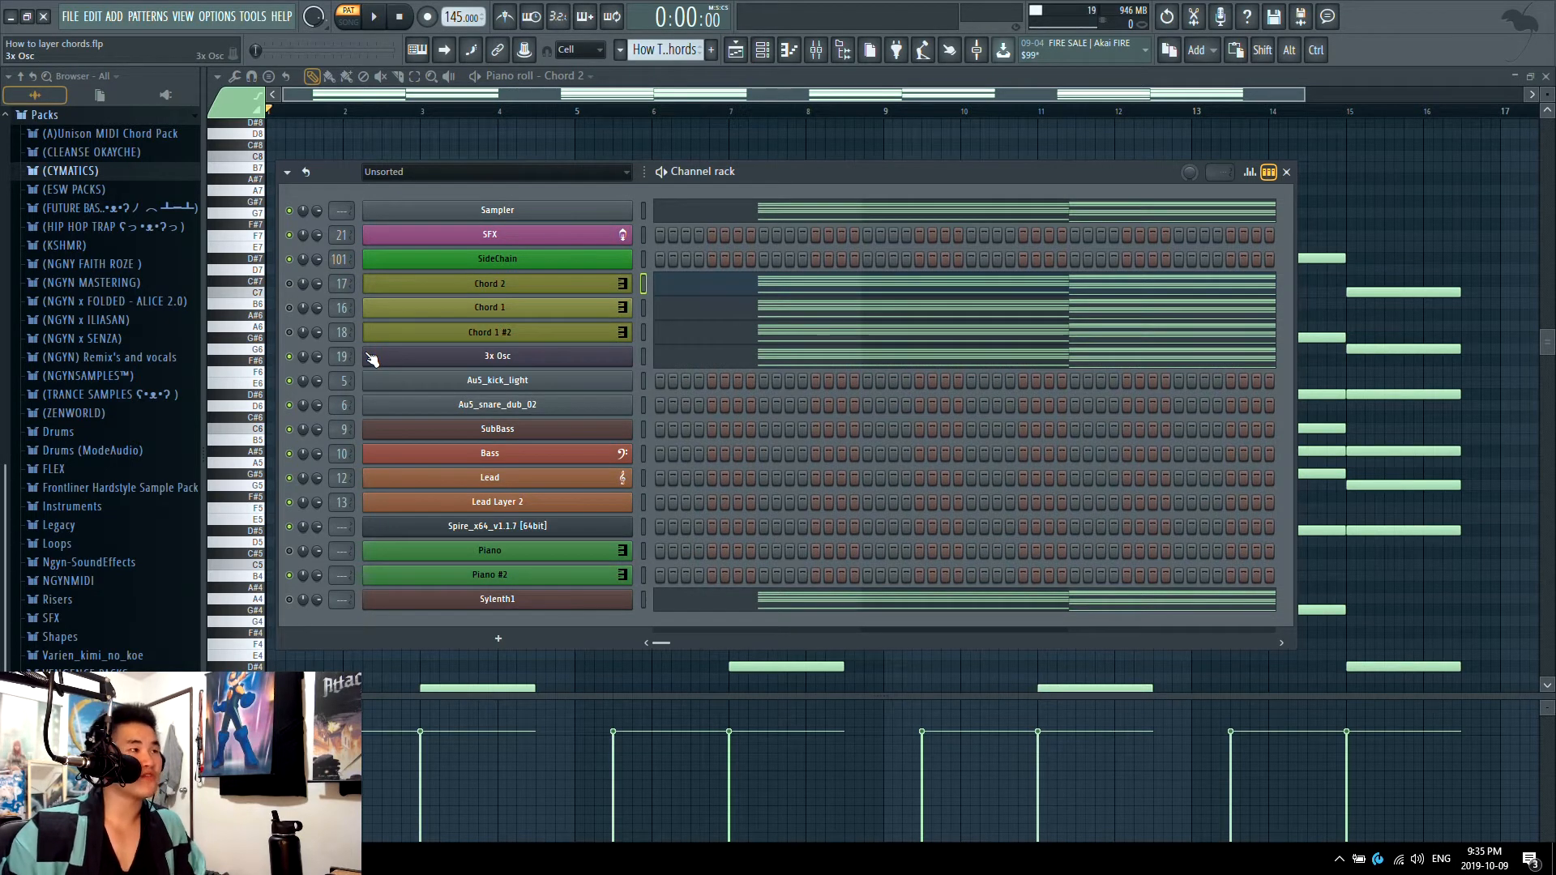
left_click(290, 333)
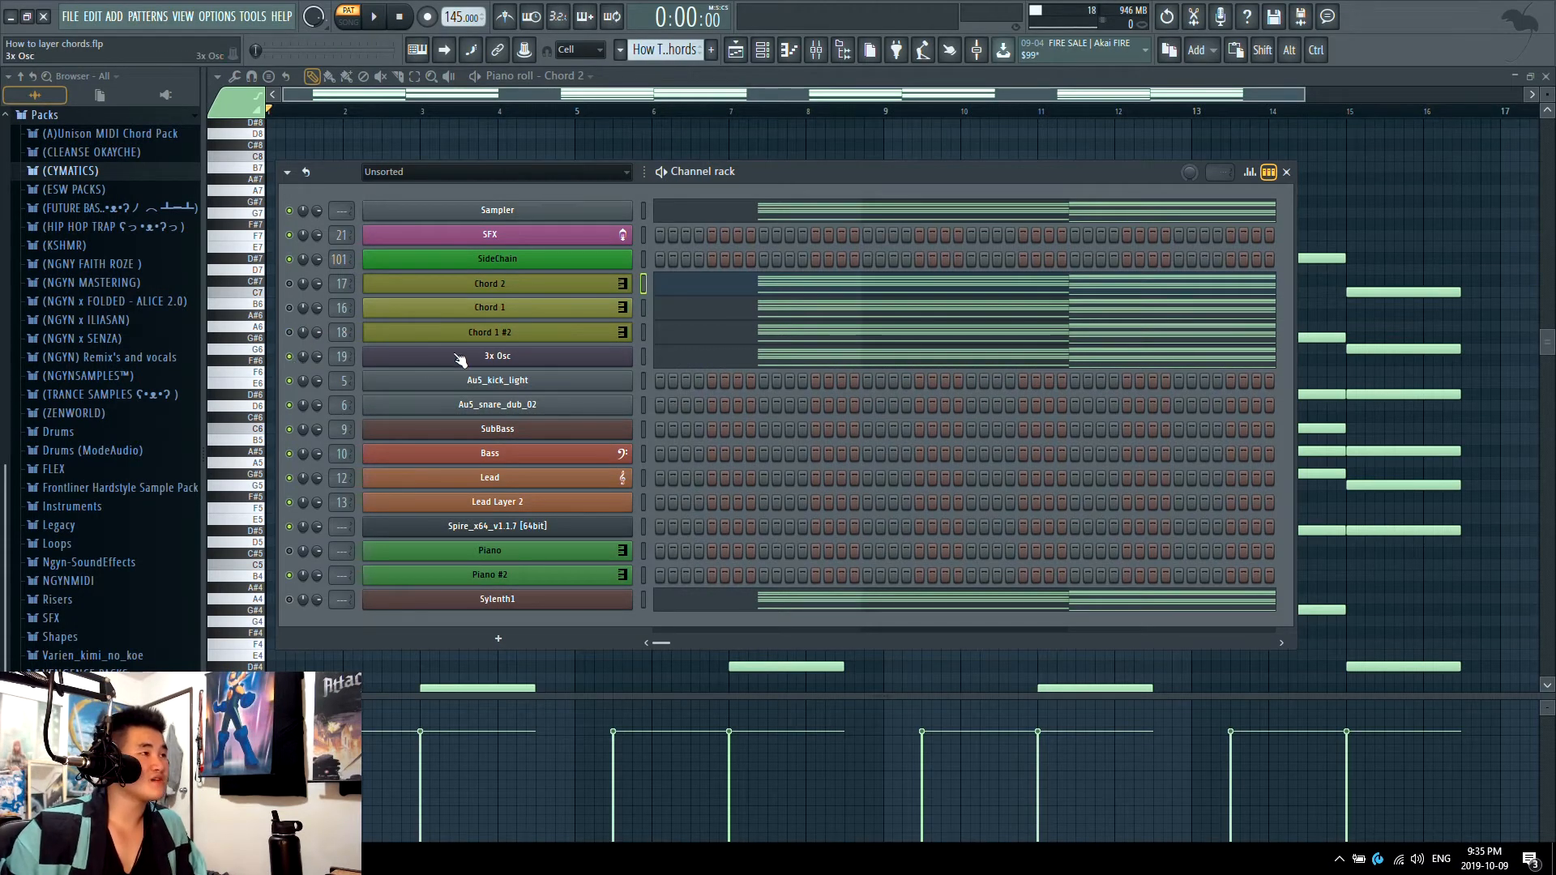
key("space")
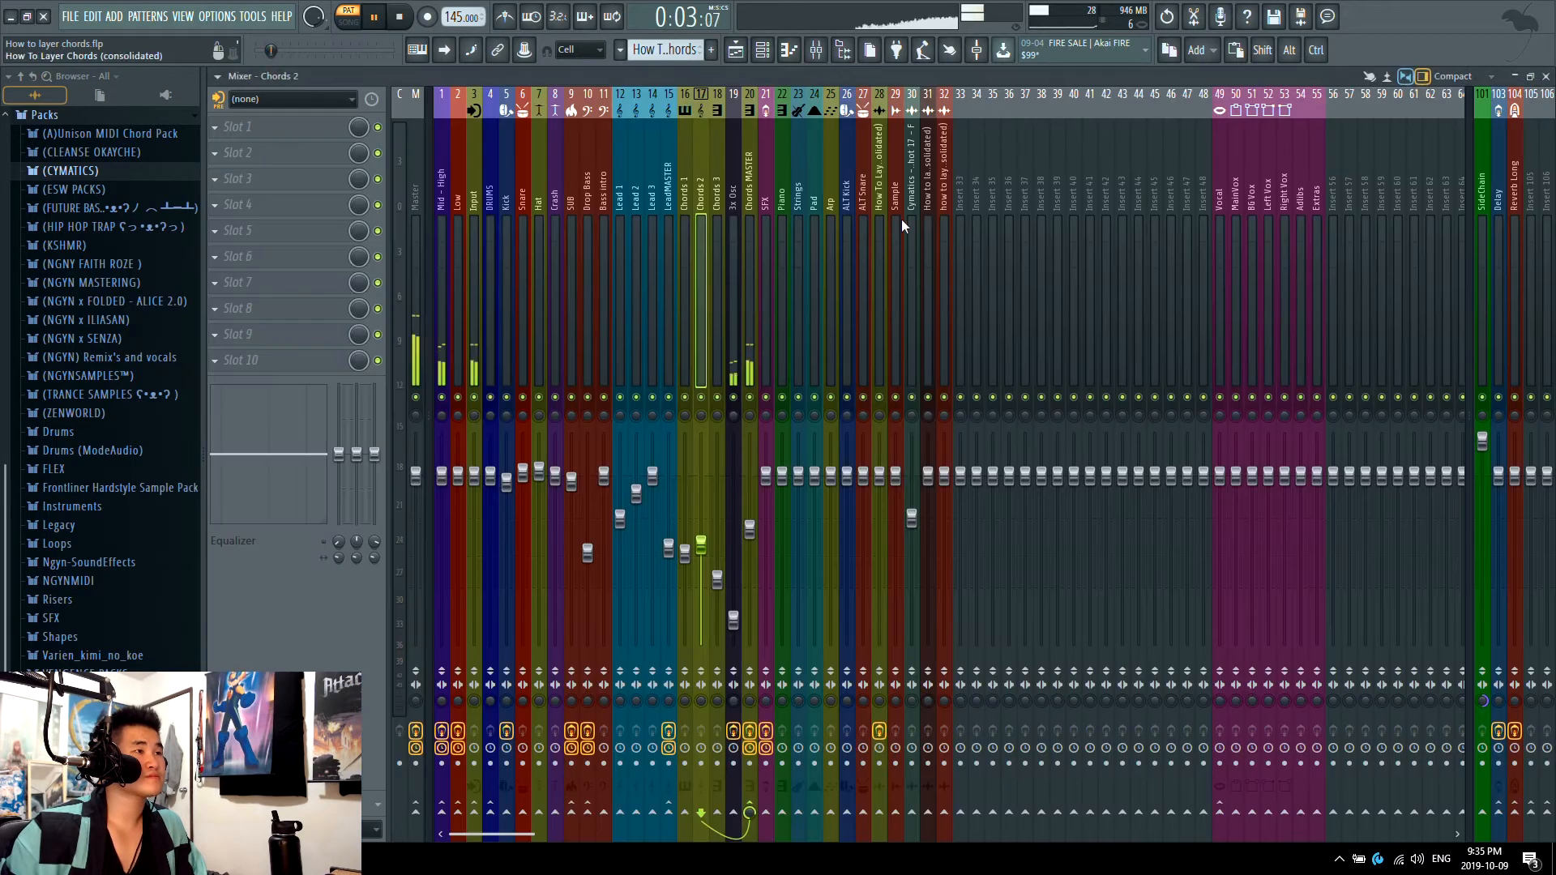
Step: Examine the Fruity parametric EQ 2 on the 3x Osc mixer track while the layer plays
left_click(816, 49)
left_click(746, 349)
left_click(737, 349)
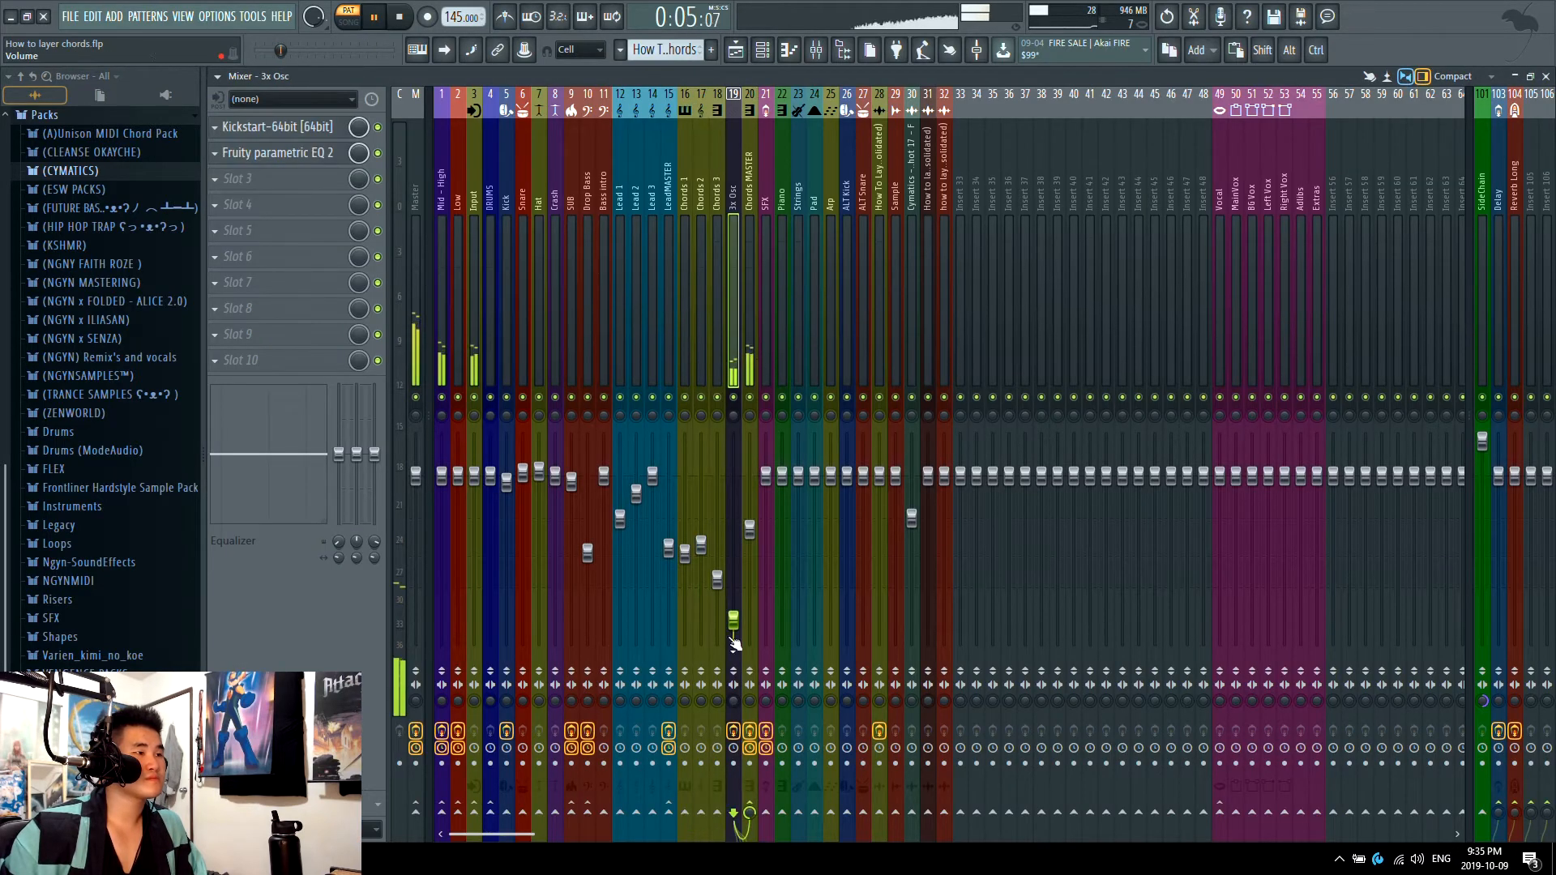
left_click(277, 152)
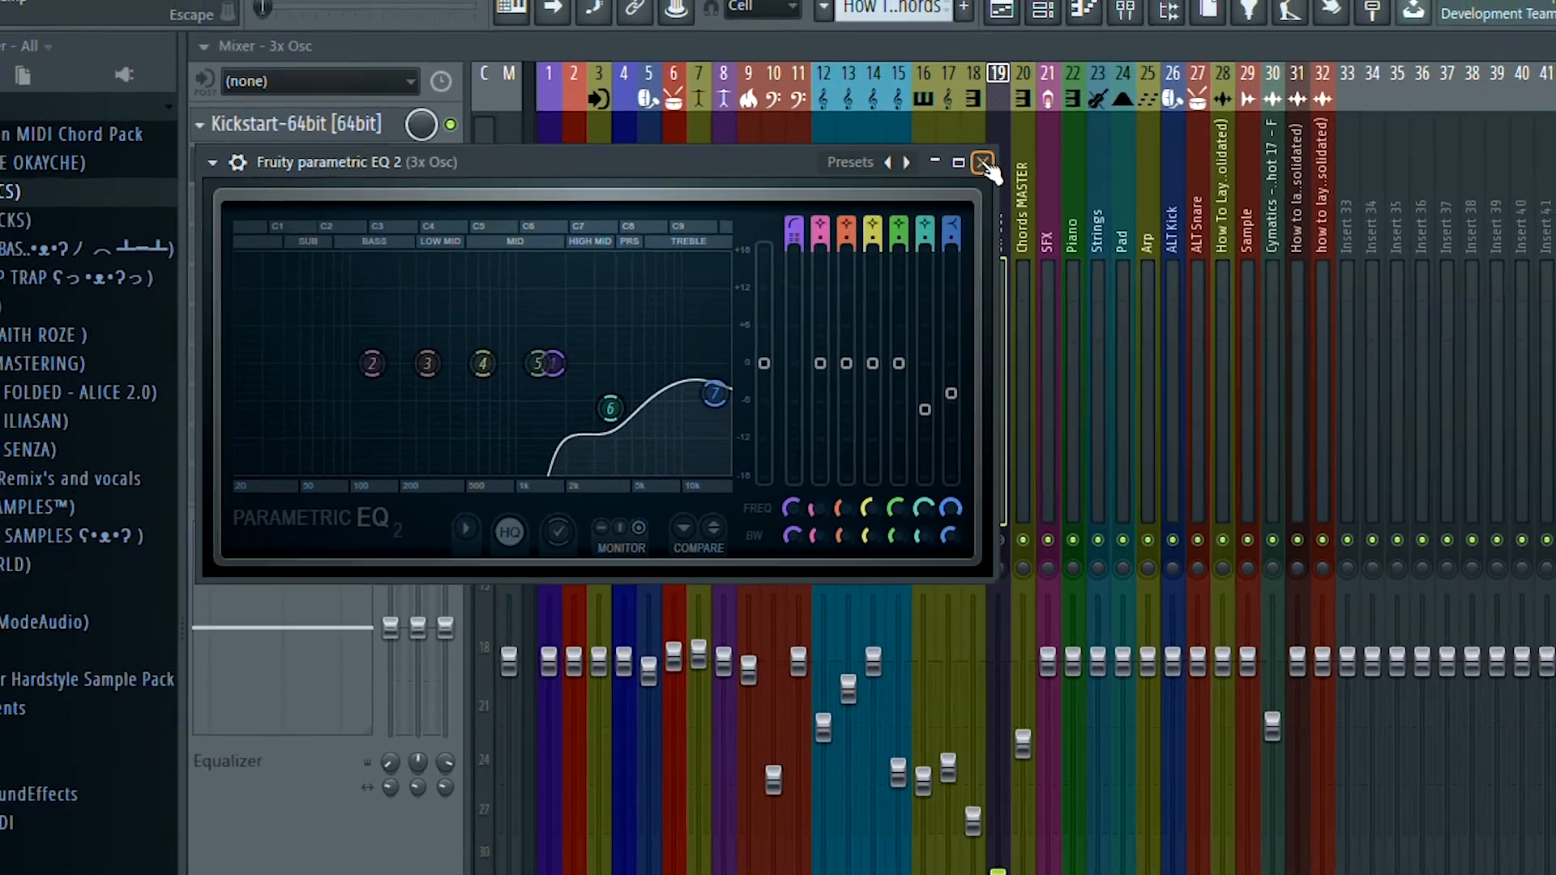
left_click(1343, 177)
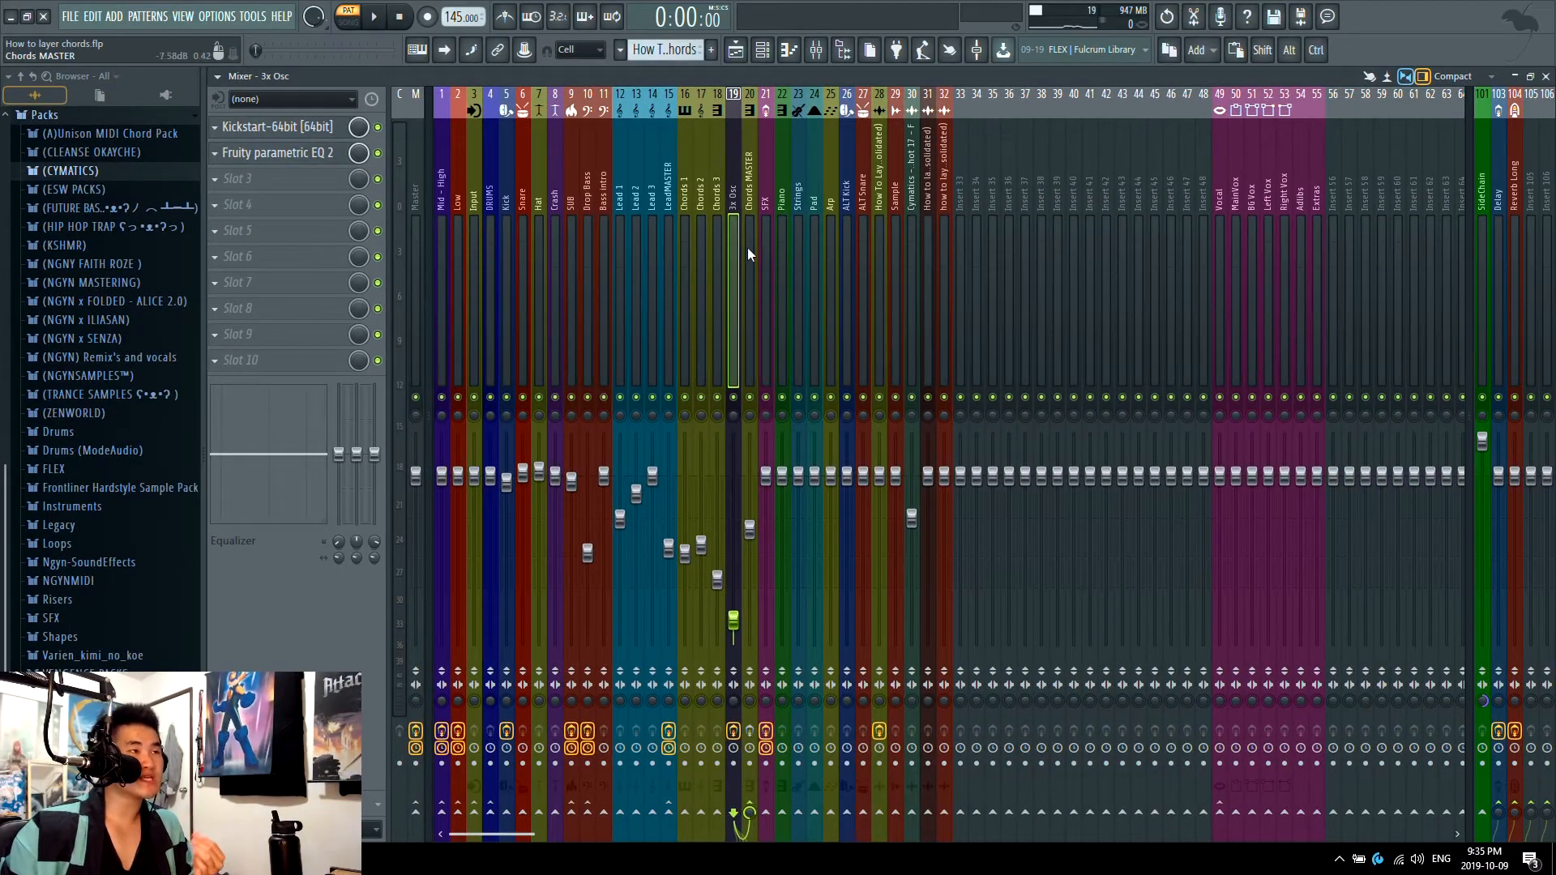
Step: Unmute the three chord layers and play them without and with 3x Osc to compare
left_click(762, 50)
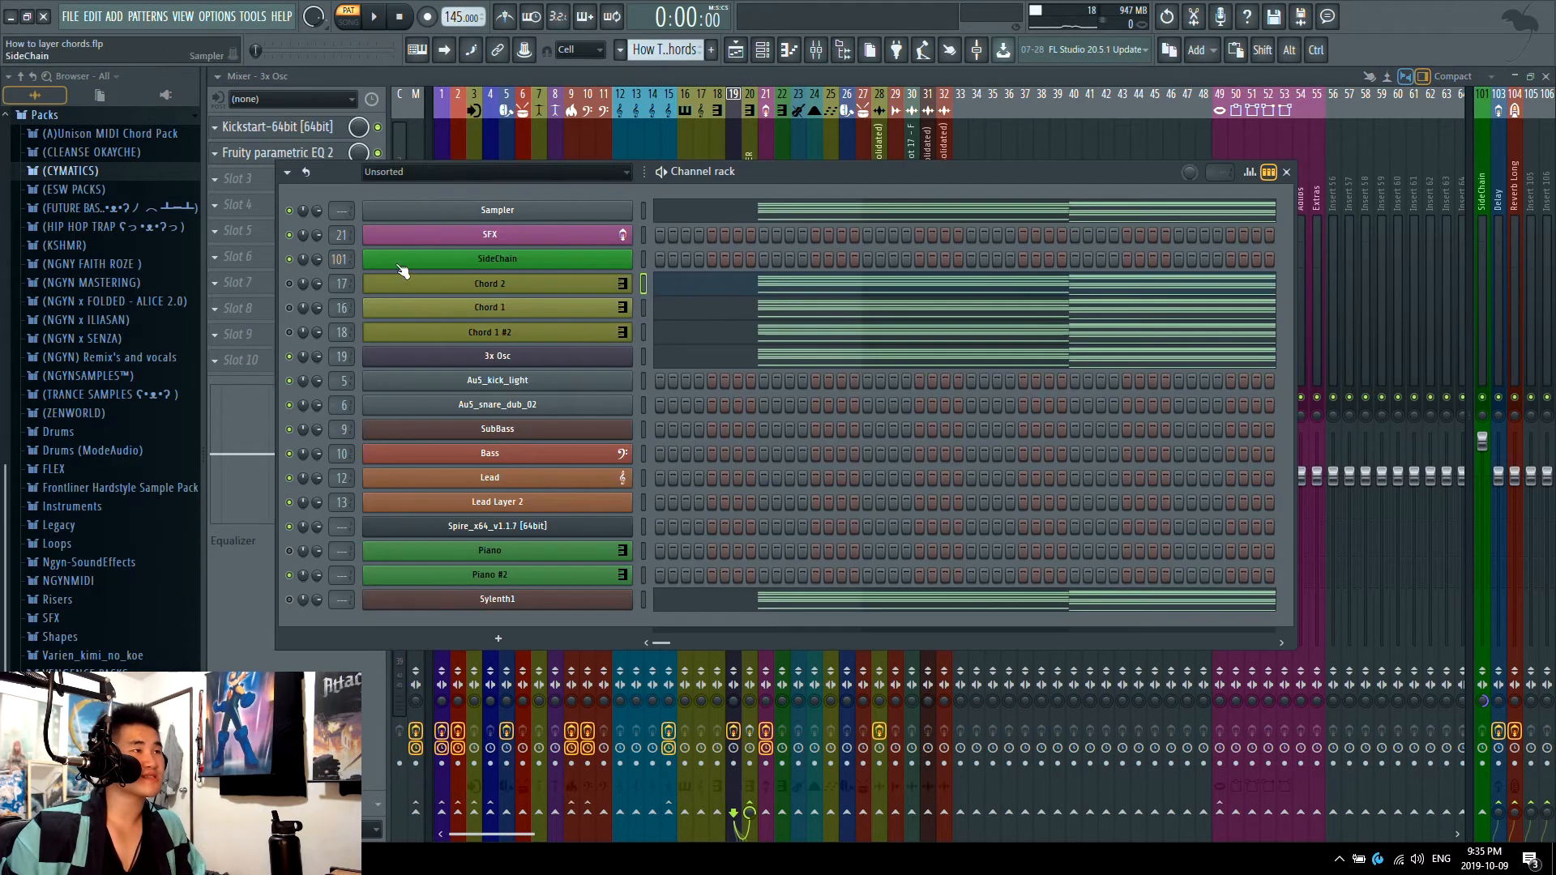
left_click(290, 333)
left_click(290, 309)
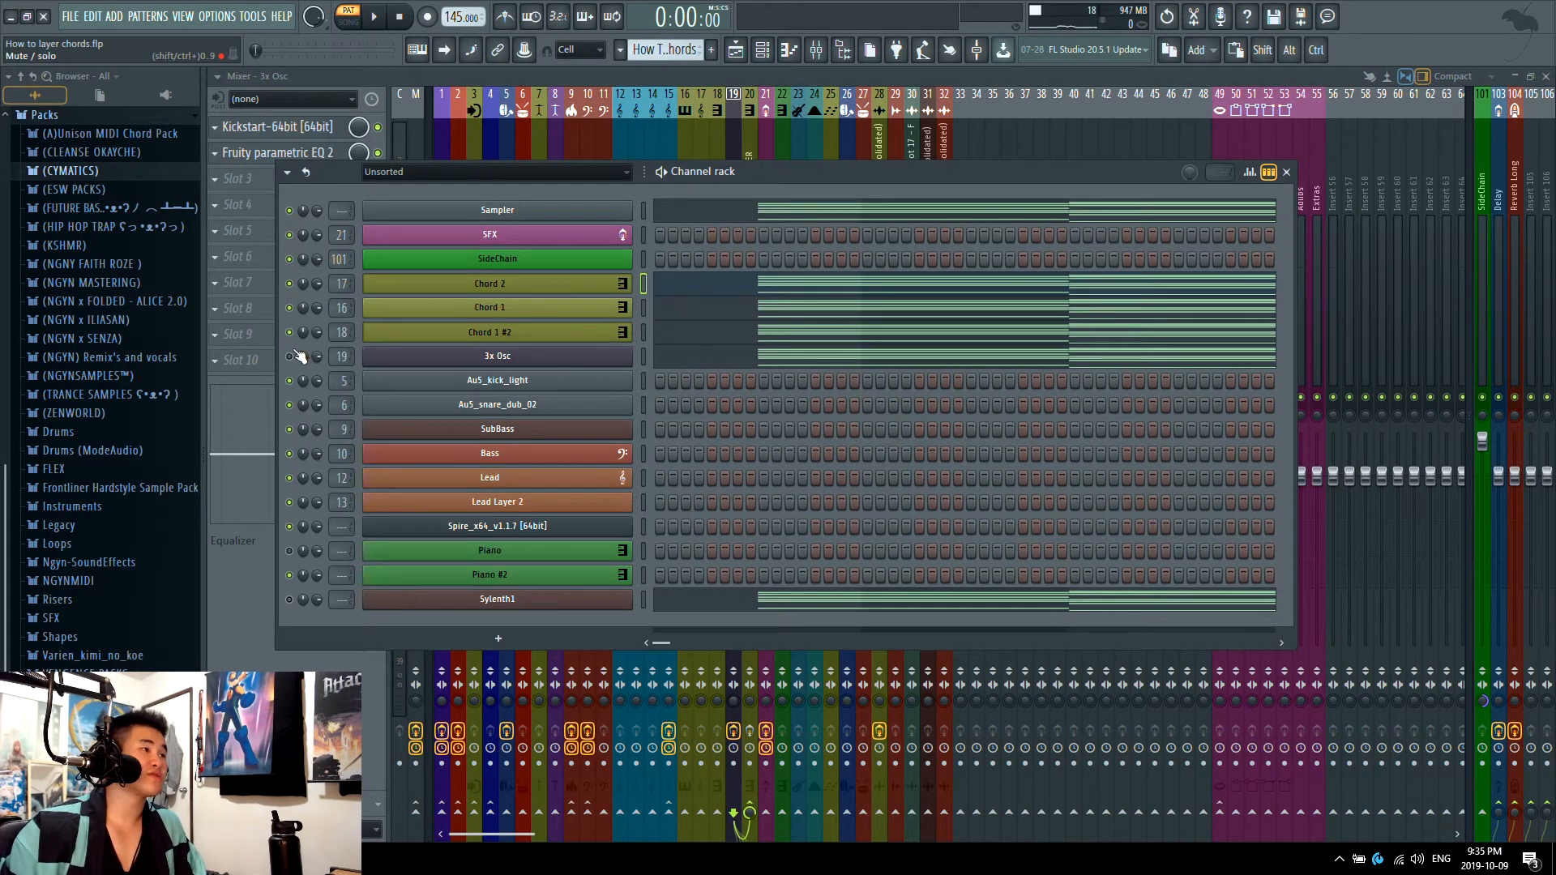
key("space")
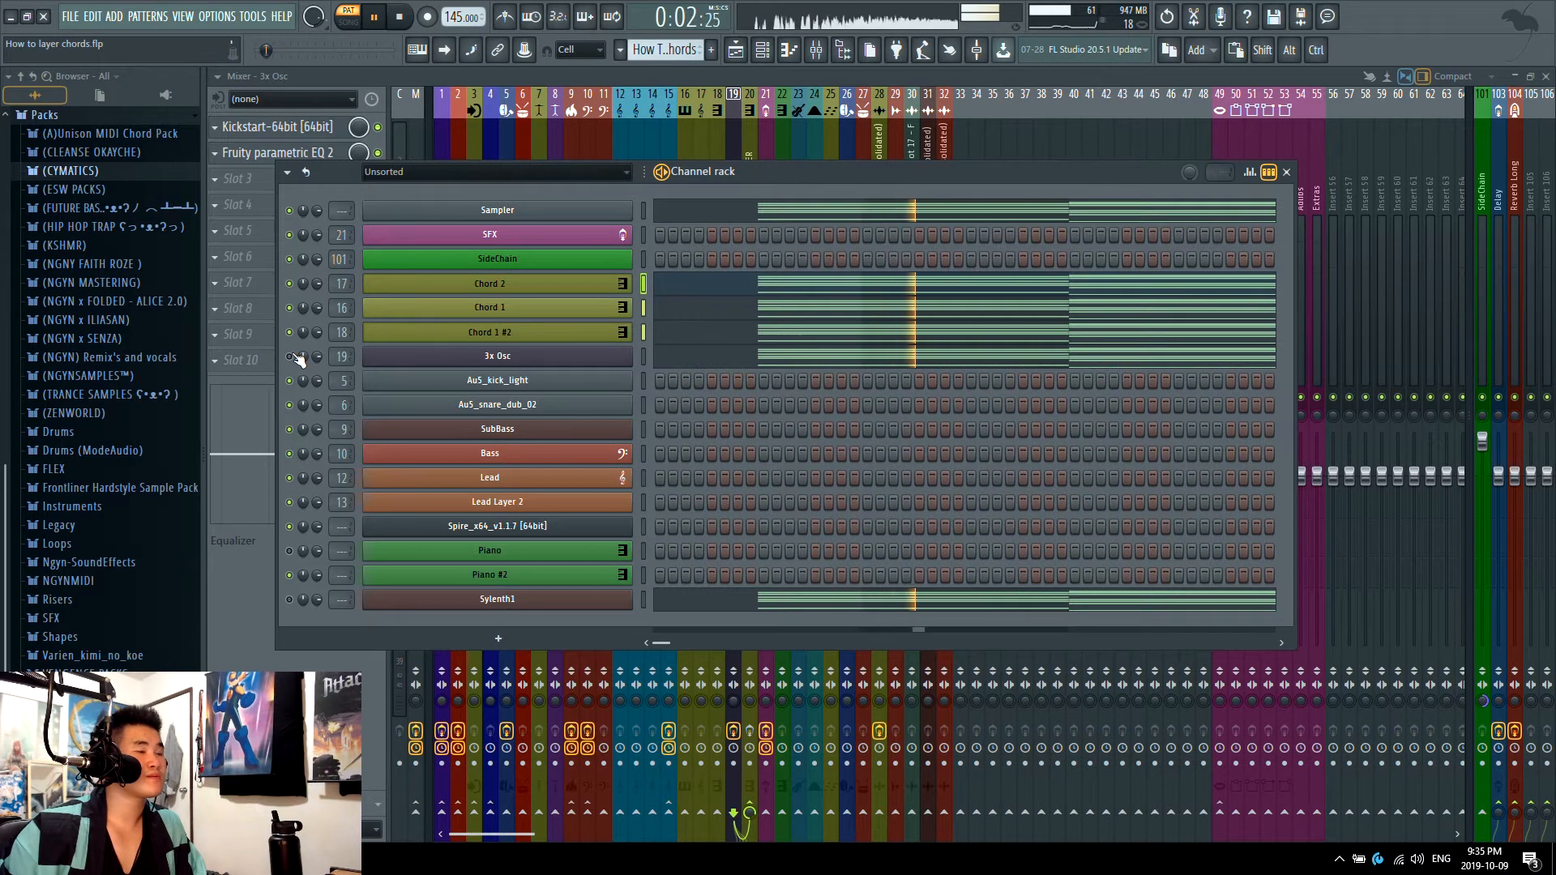
key("space")
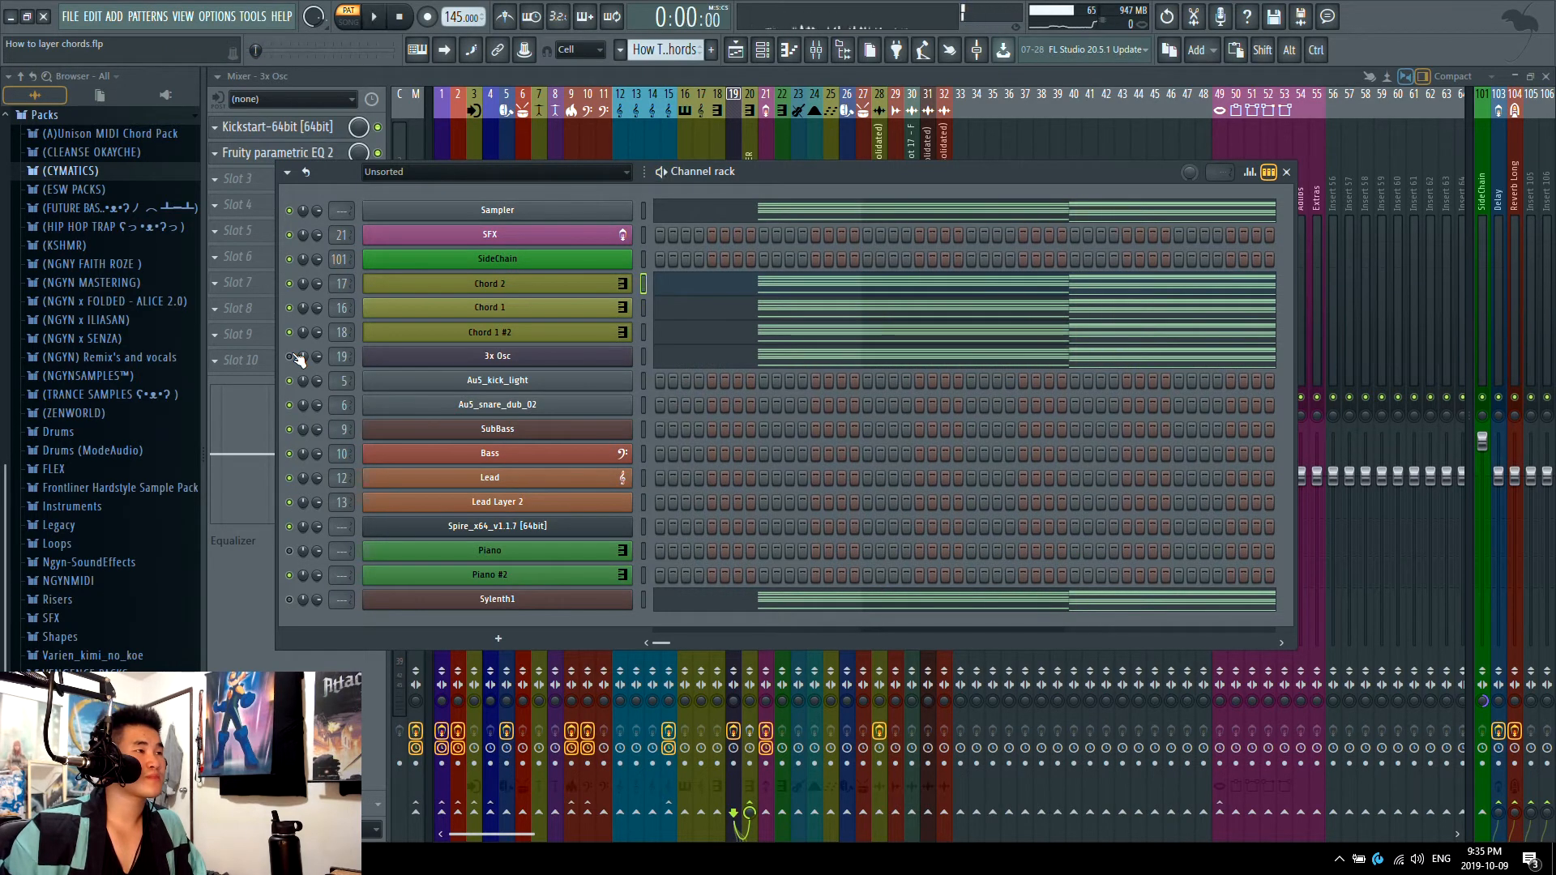
key("space")
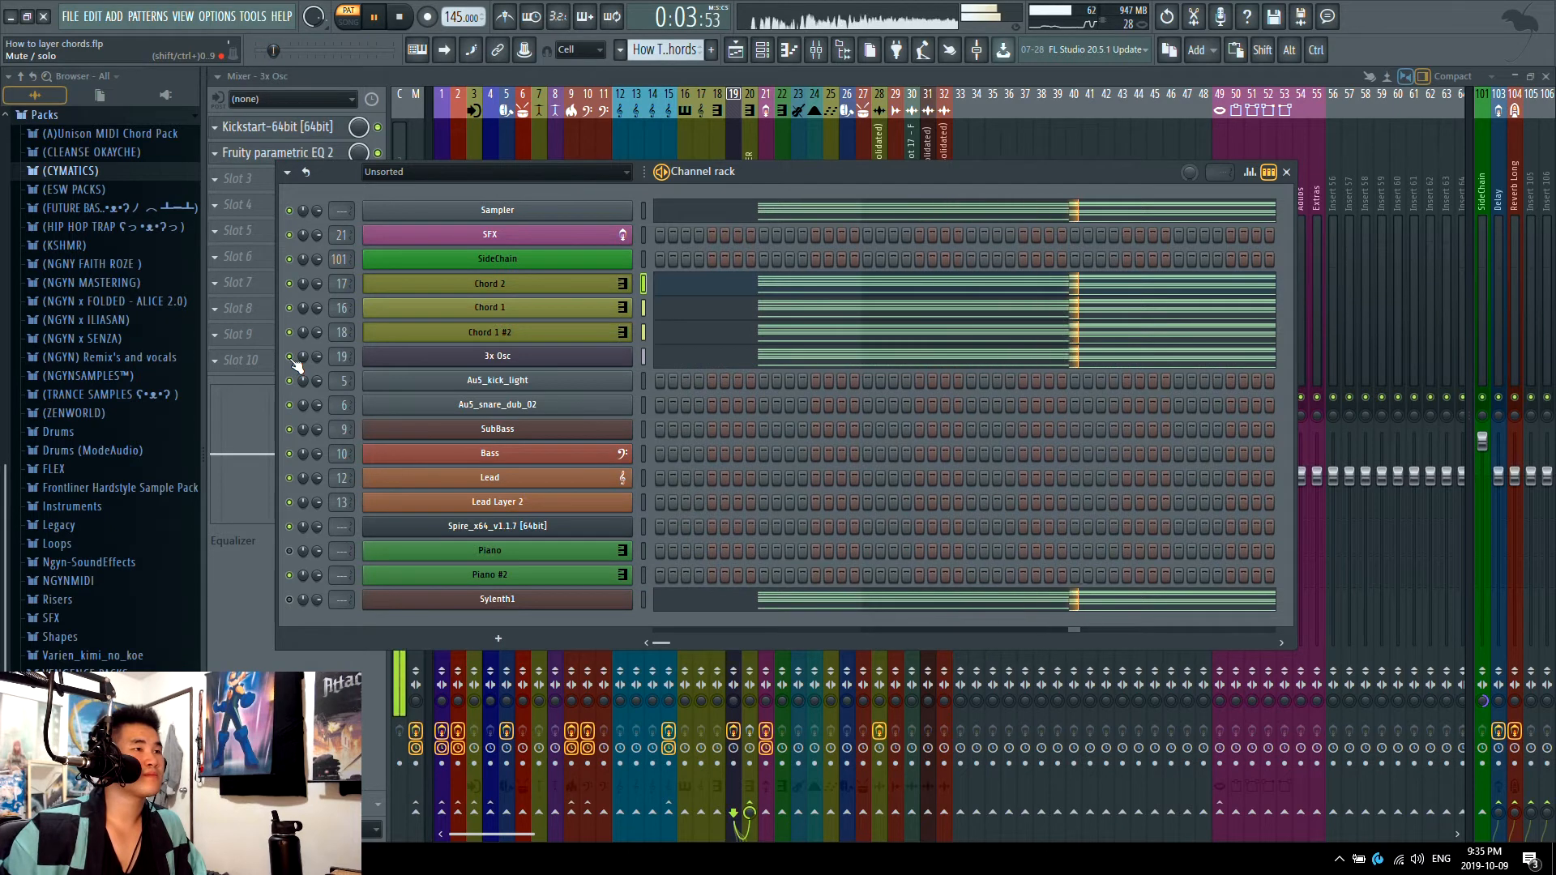
key("space")
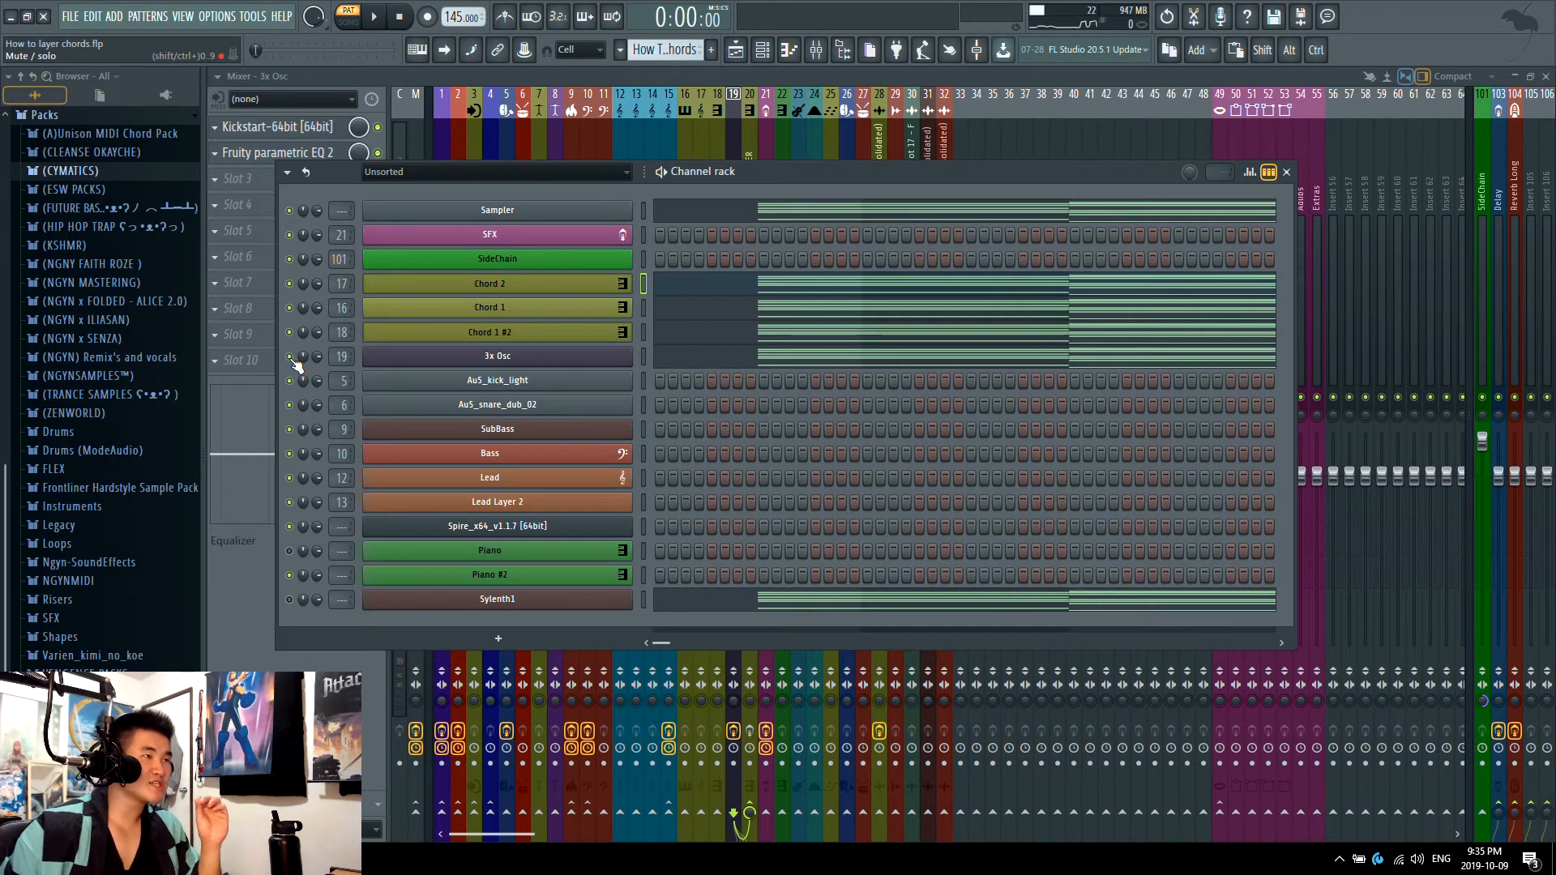
Step: Play all chord layers while toggling the 3x Osc mixer track's mute, watching the levels from the Master track
left_click(744, 126)
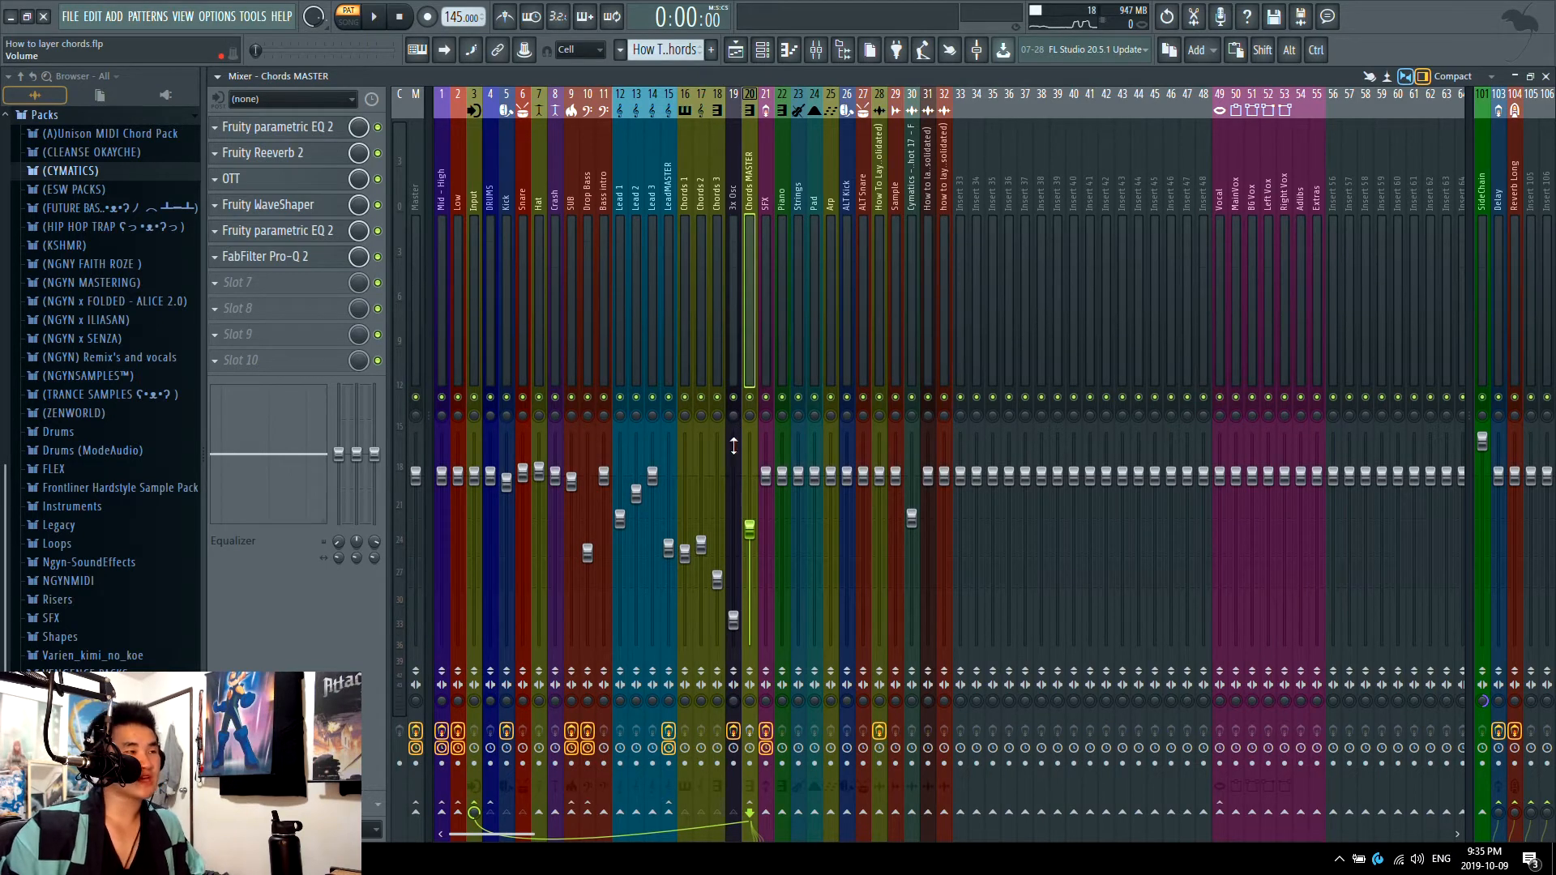
left_click(420, 713)
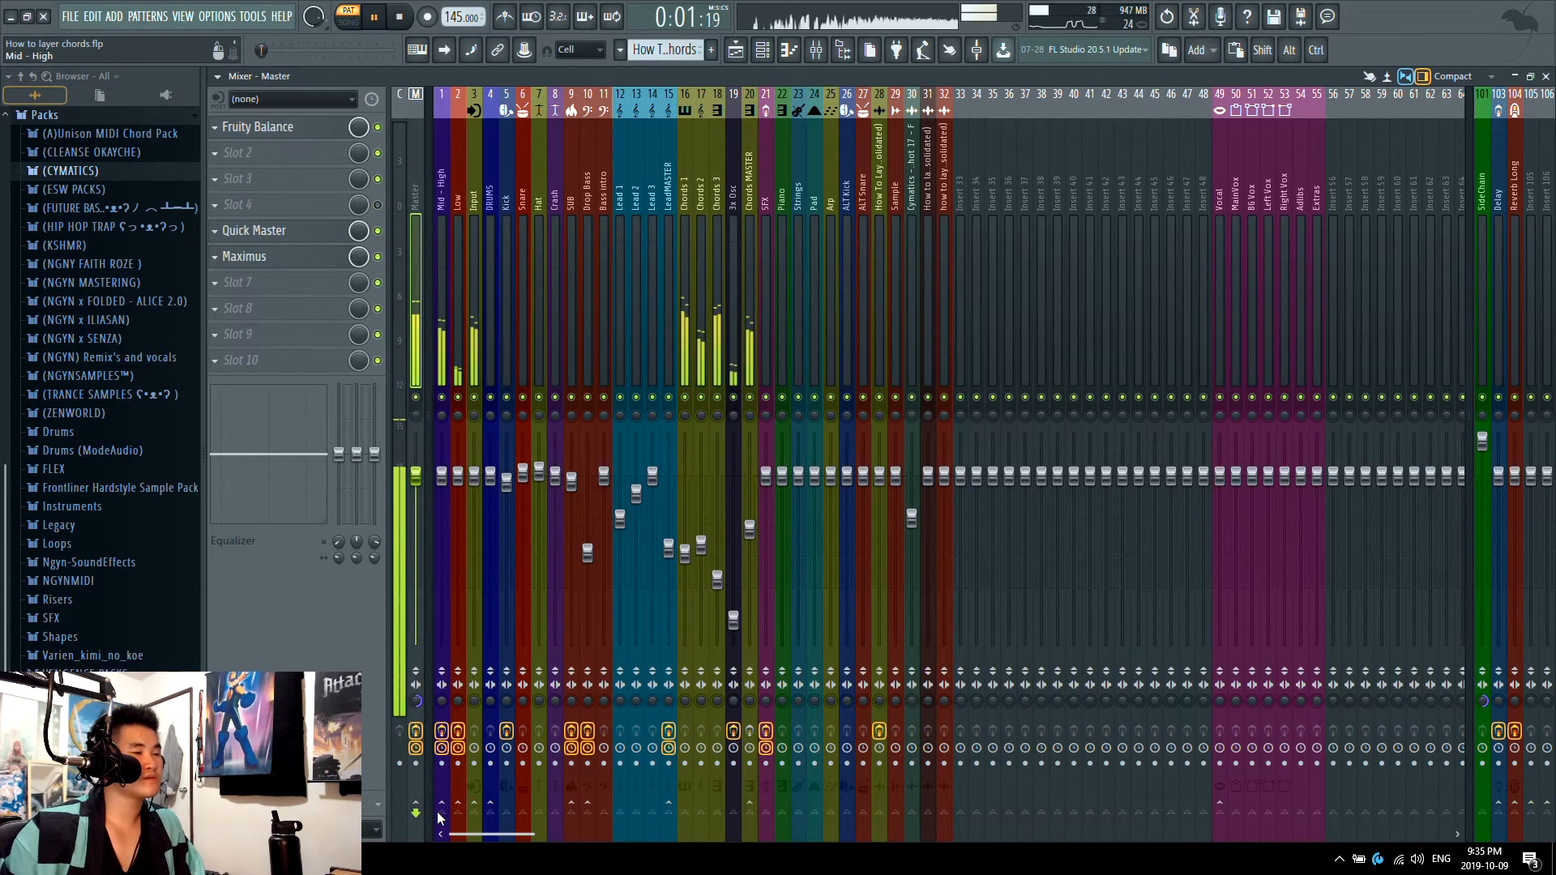
key("space")
left_click(735, 398)
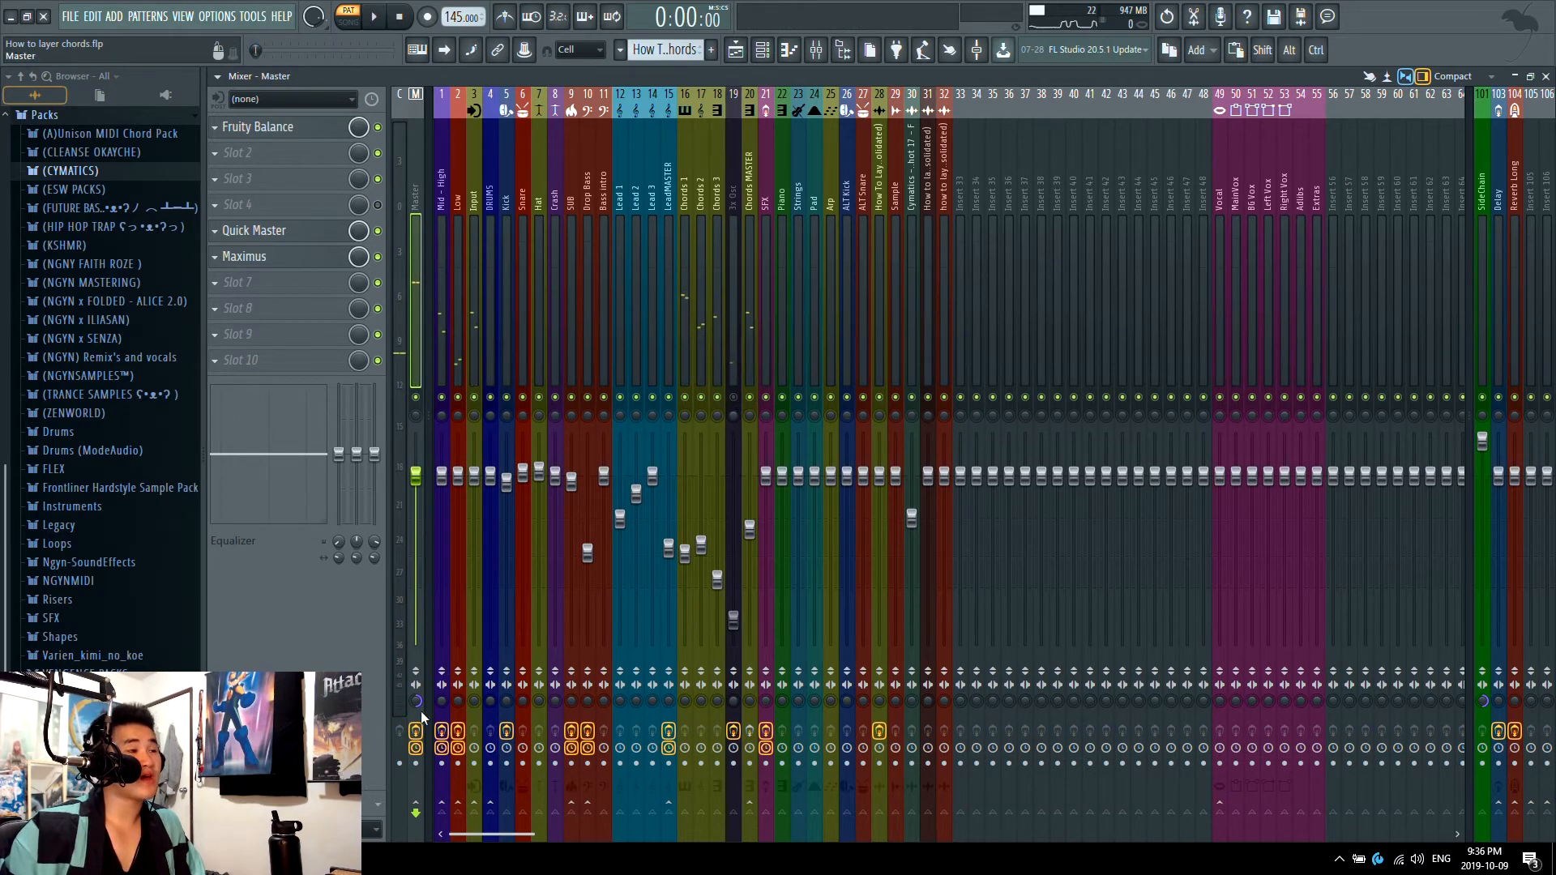
left_click(735, 398)
key("space")
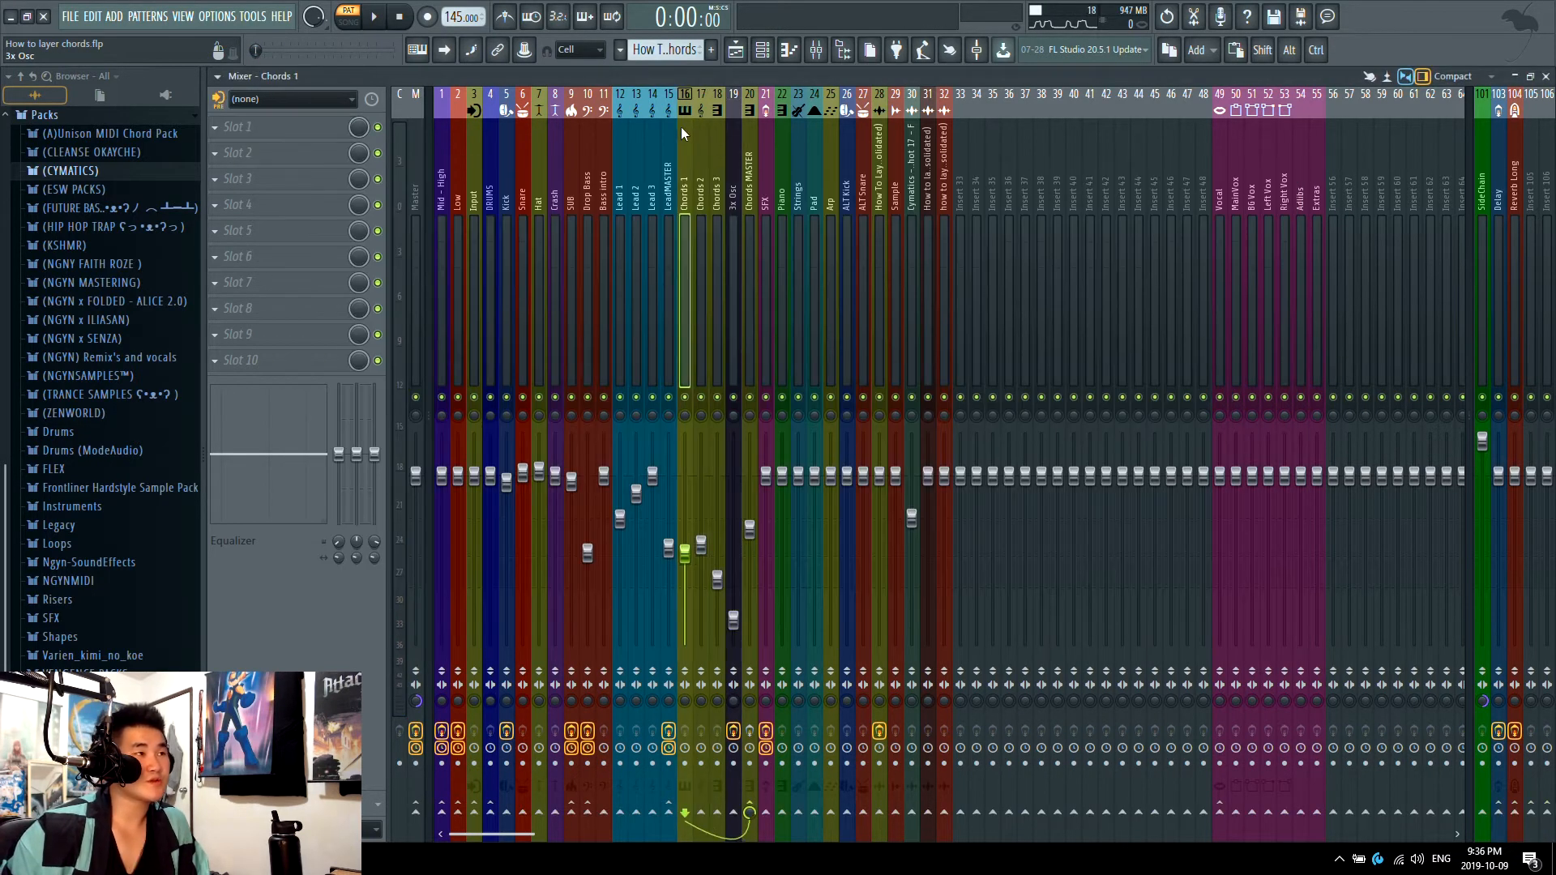
Step: Bypass all six effects on the Chords MASTER mixer track
left_click(738, 139)
left_click(747, 138)
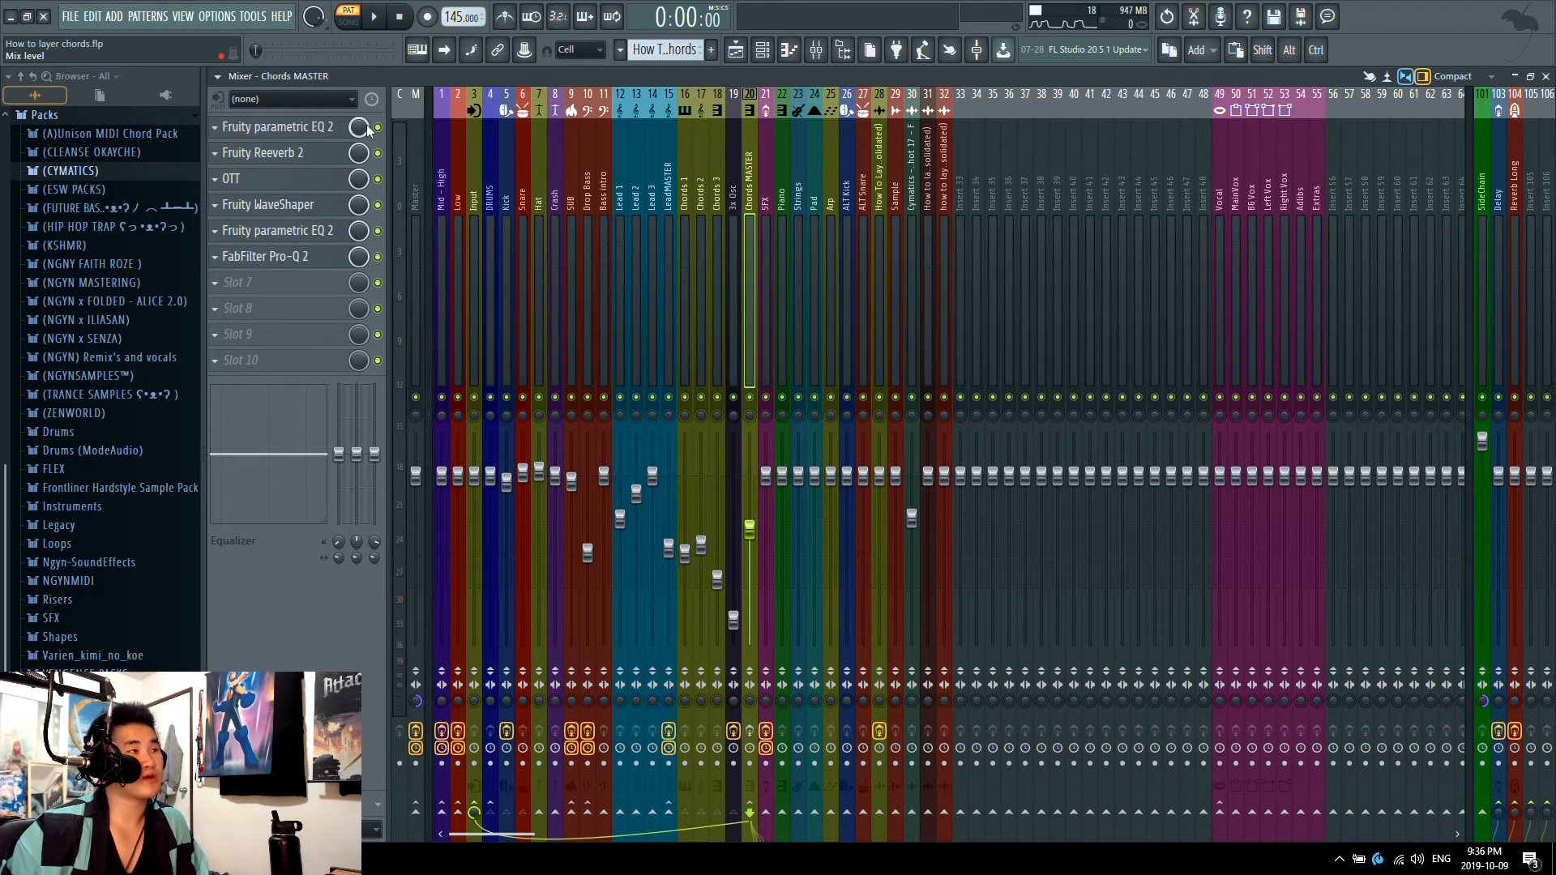
left_click(749, 731)
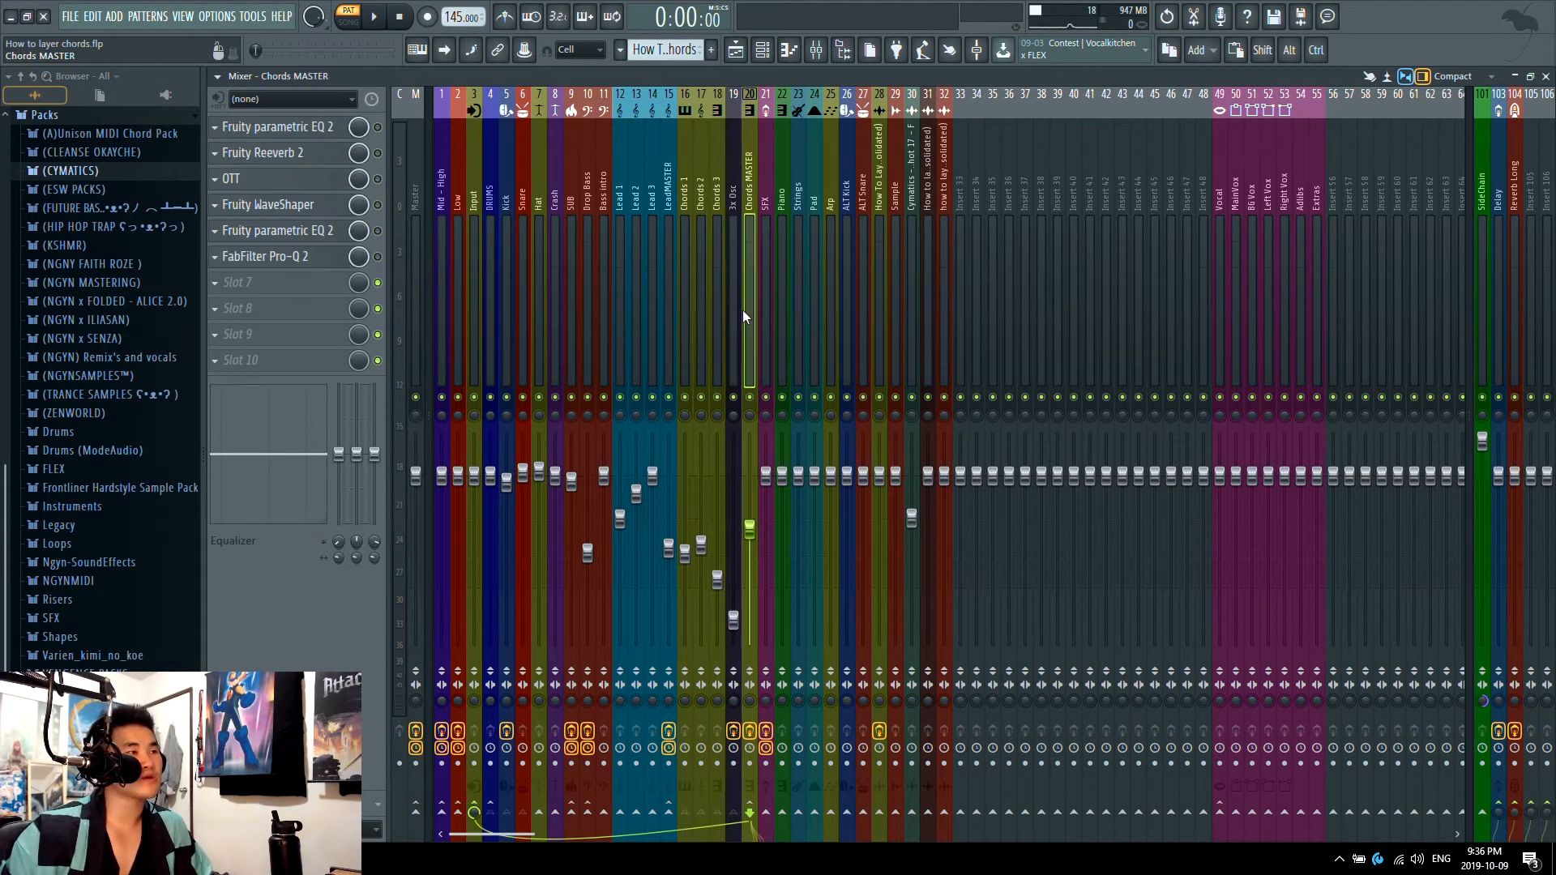
Step: Review the Chords 1, Chords 2, Chords 3 and 3x Osc mixer tracks and the Chords MASTER track they feed
left_click(685, 299)
left_click(702, 304)
left_click(713, 308)
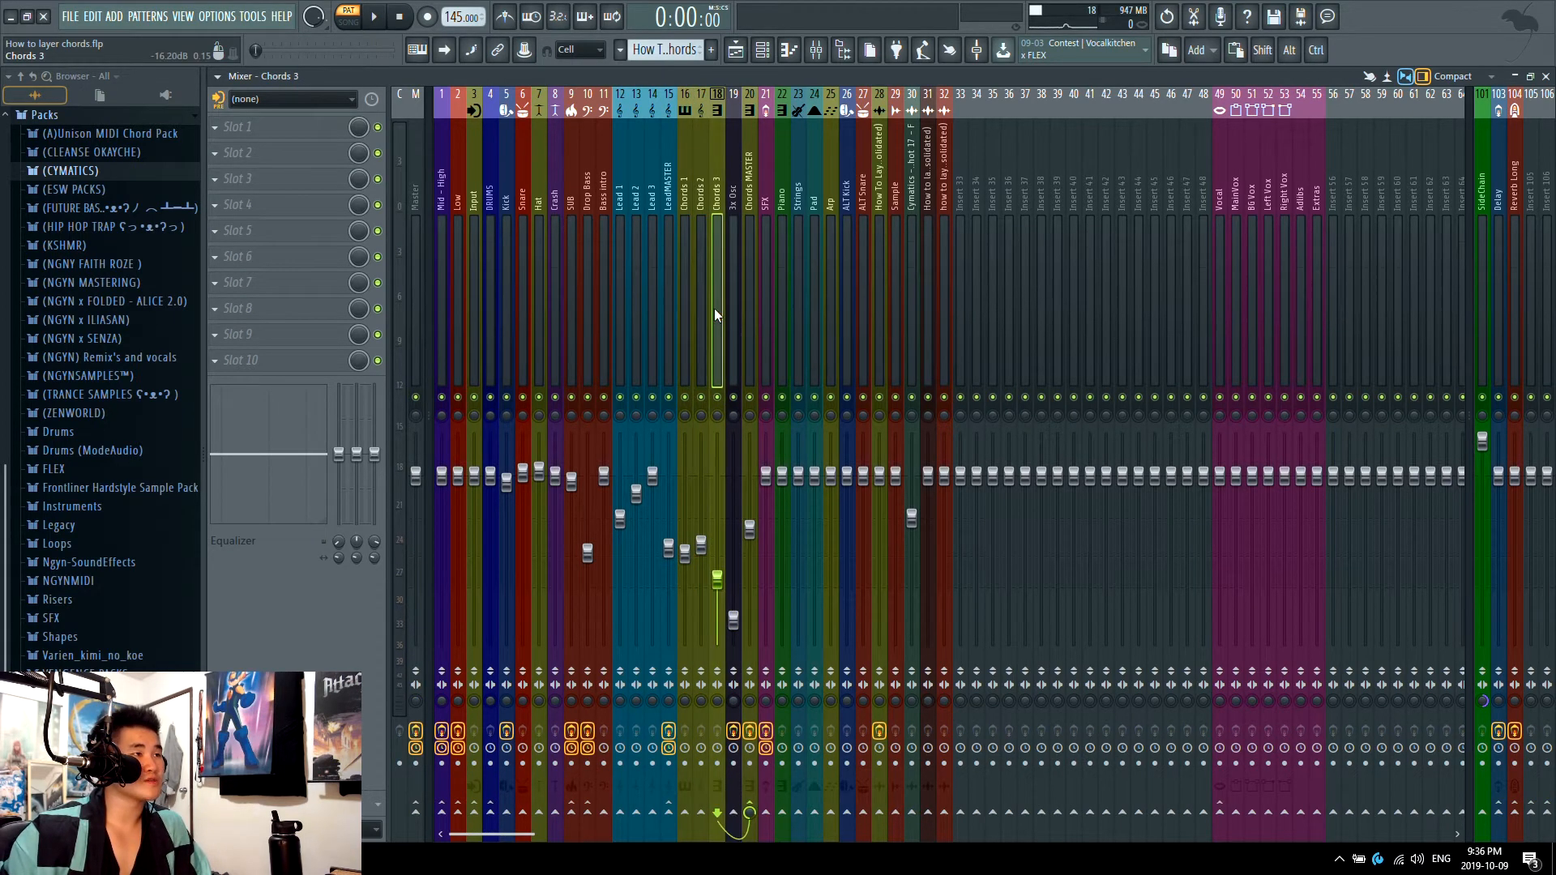
left_click(727, 311)
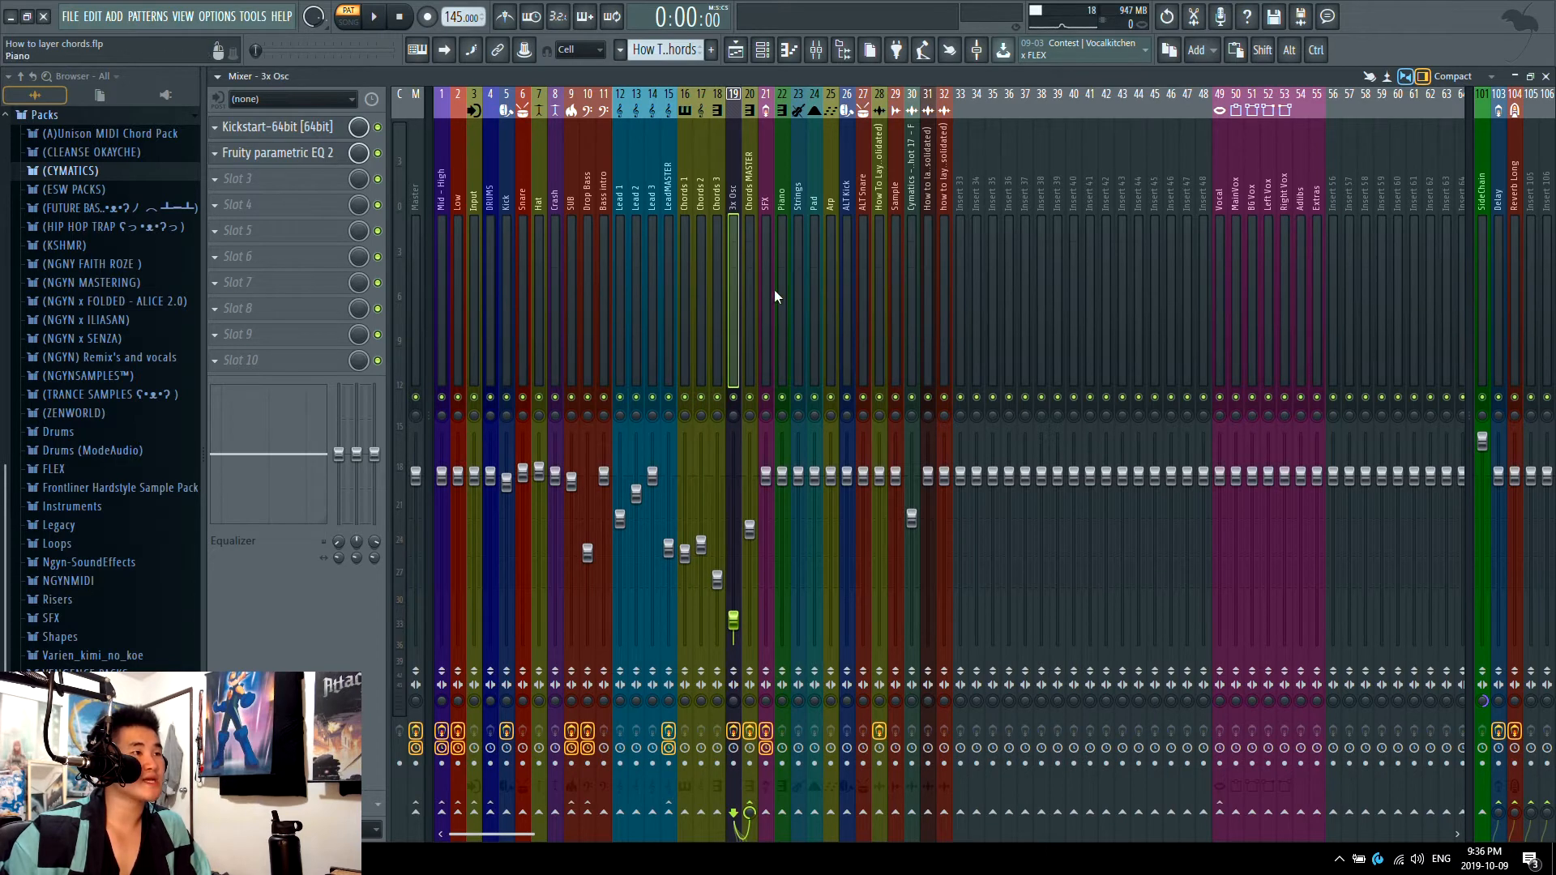
left_click(755, 219)
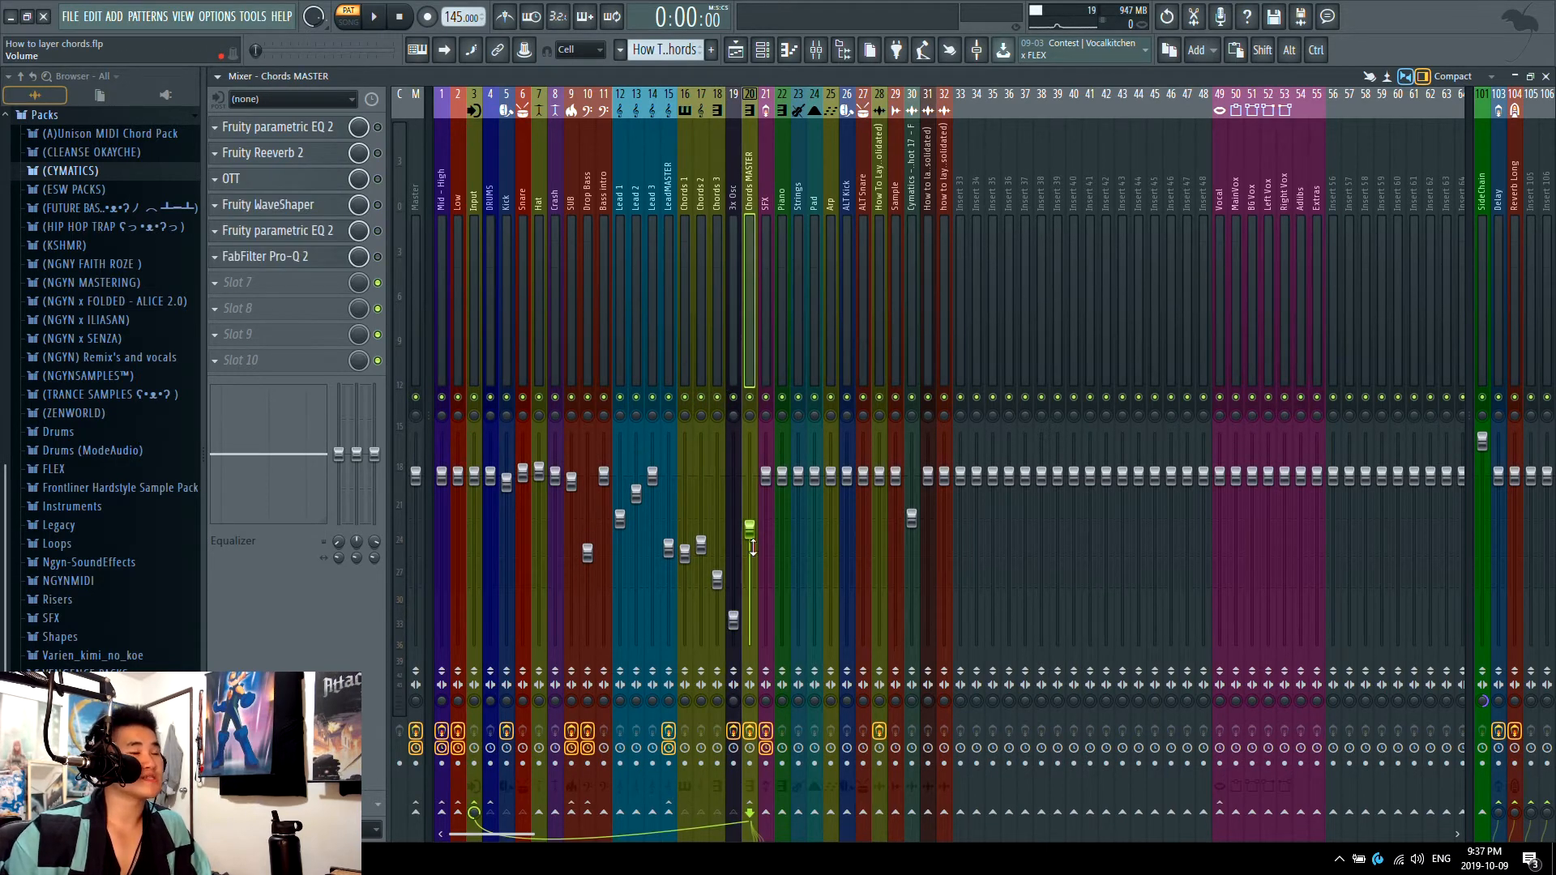
Step: Play the Chords 1, Chords 2, Chords 3 and 3x Osc mixer tracks one at a time by toggling their mutes
key("F6")
key("F6")
key("space")
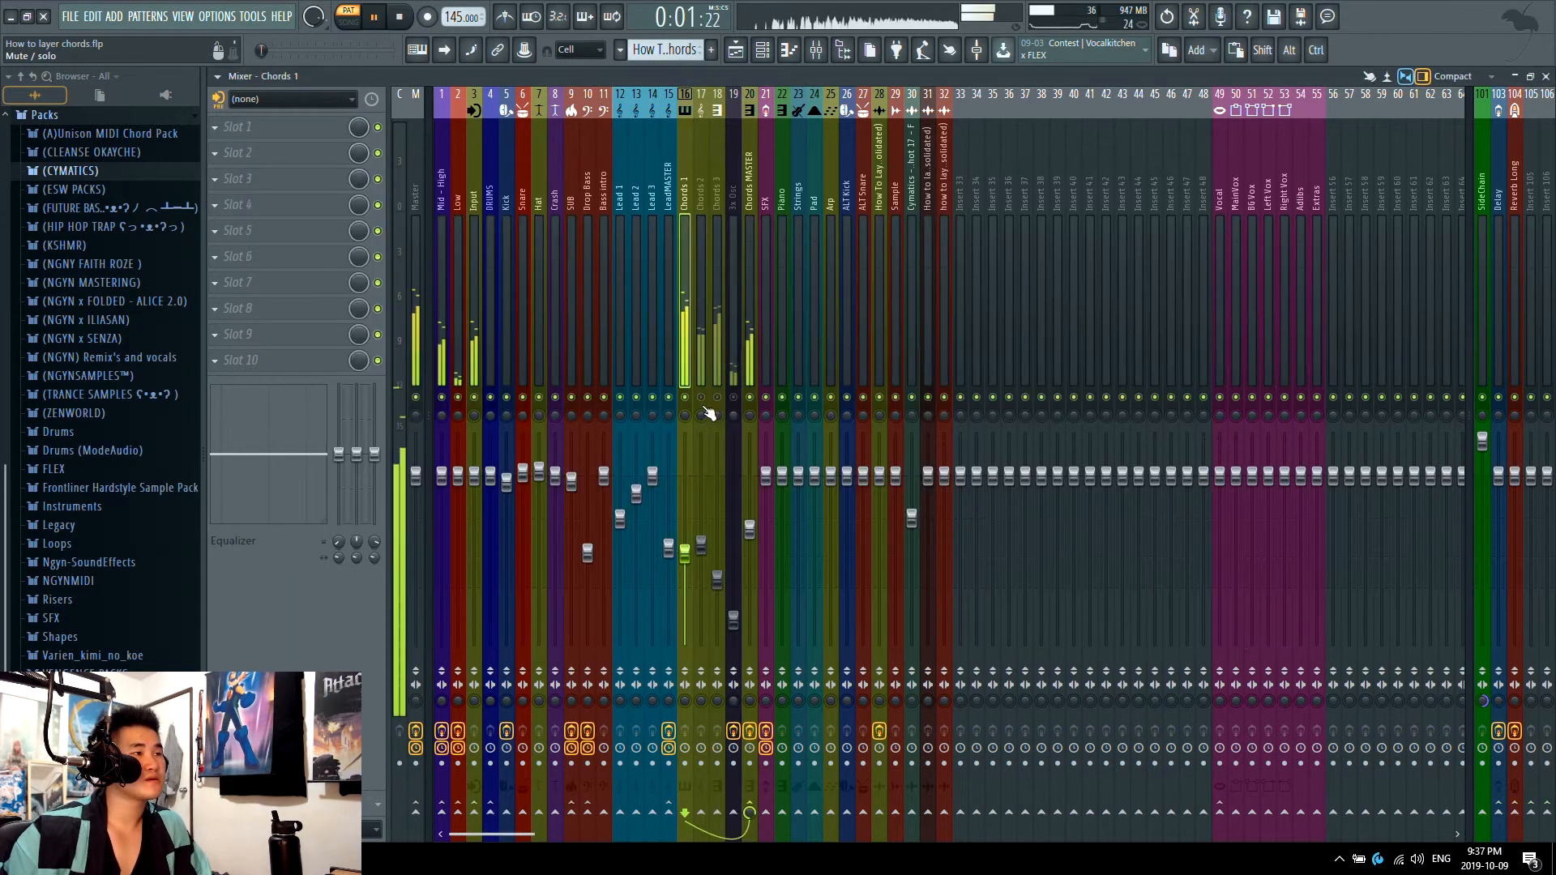
key("space")
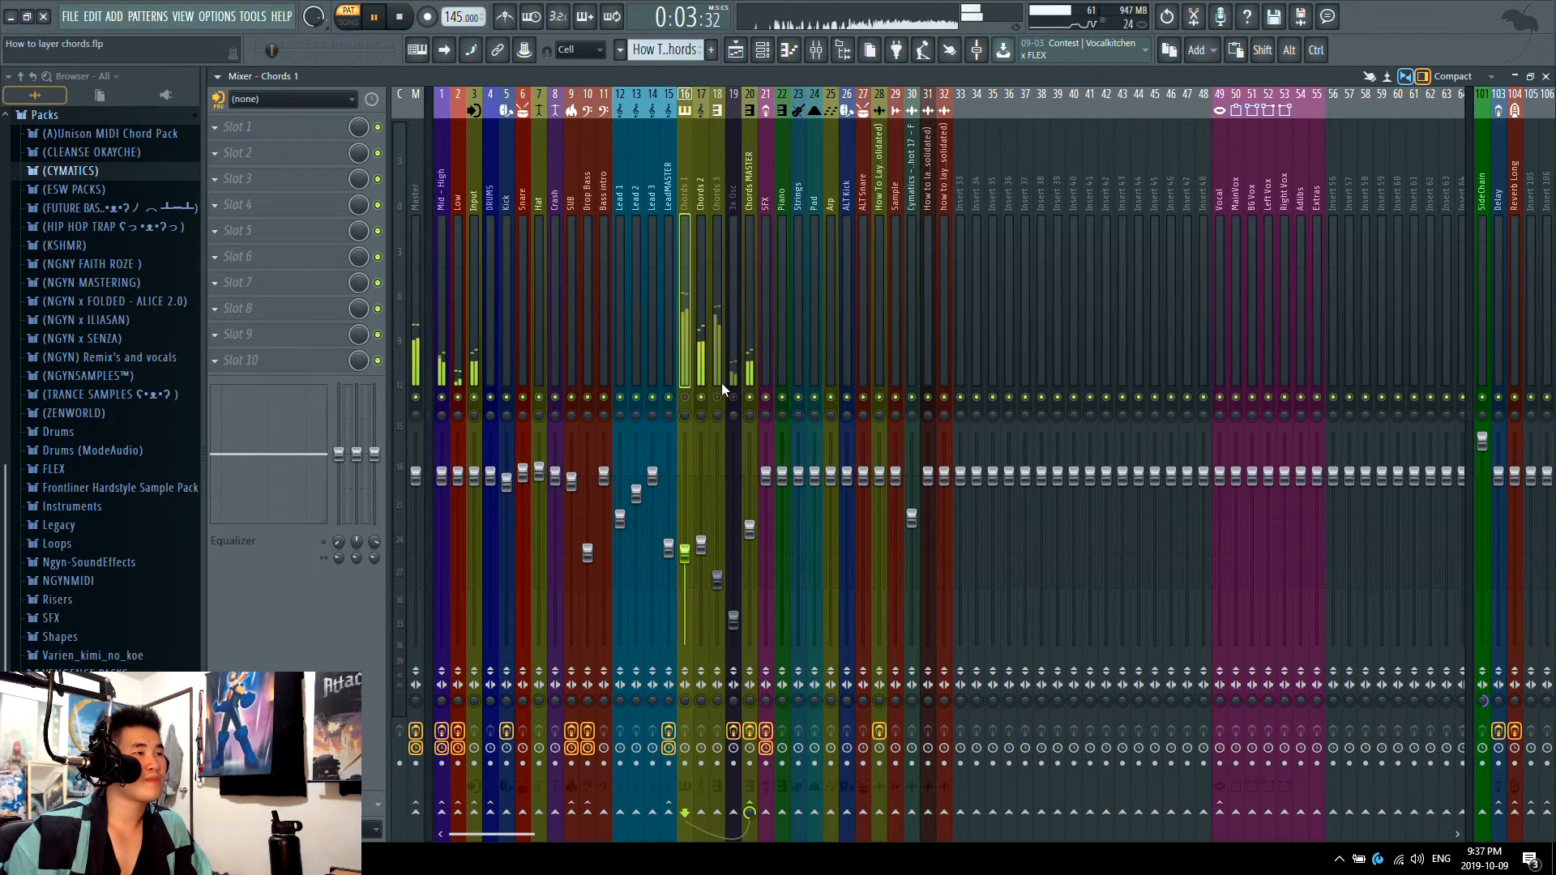
key("space")
left_click(717, 397)
left_click(701, 398)
key("space")
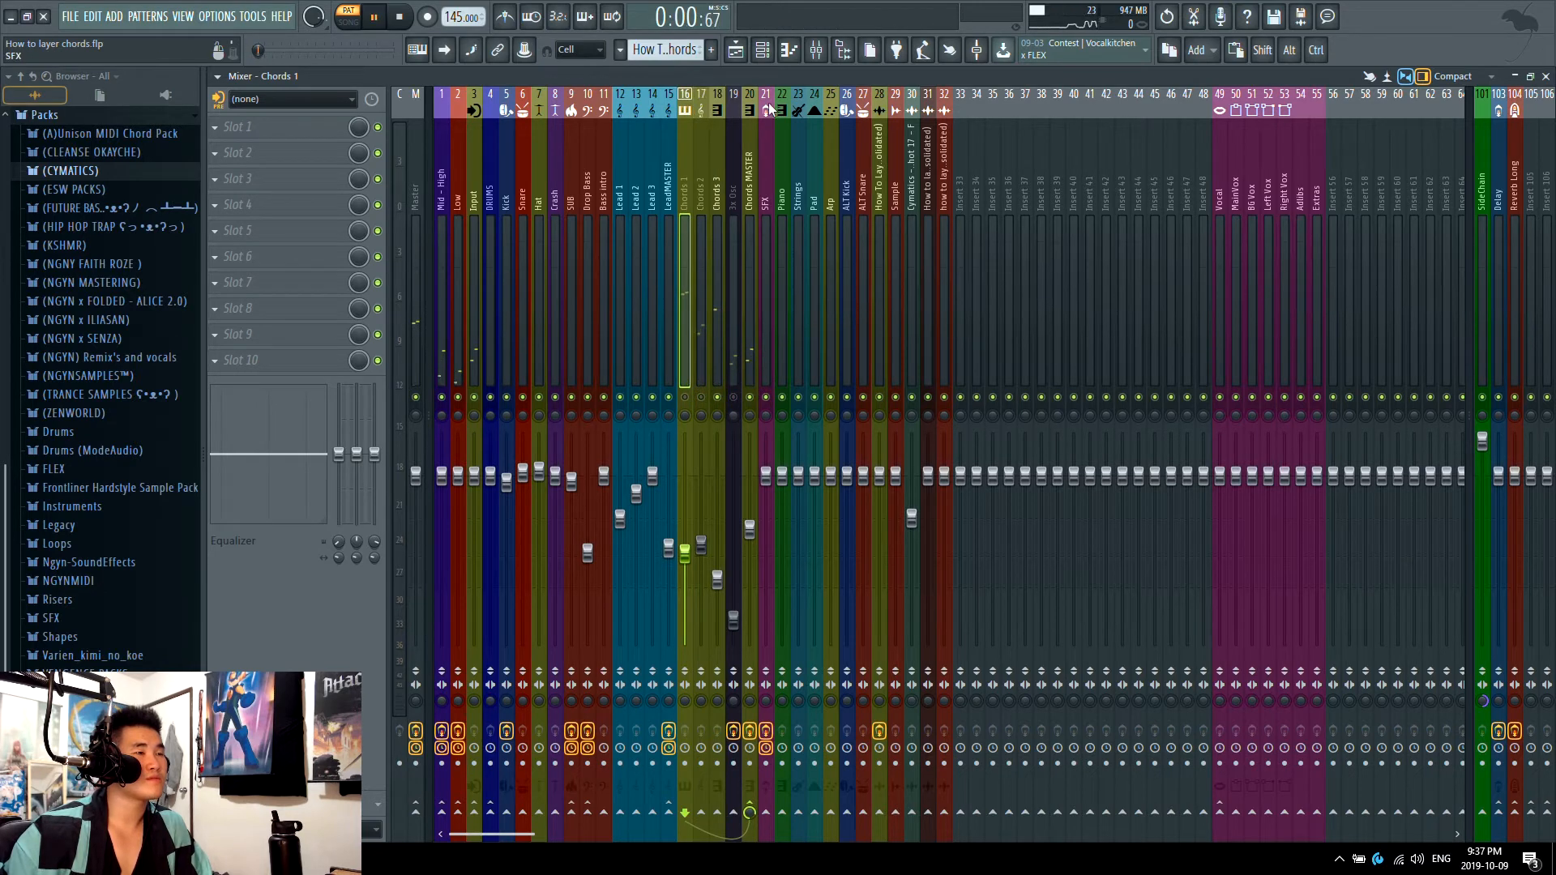
left_click(732, 397)
left_click(718, 397)
key("space")
Step: Look over the oscillator and effects pages of Chord 2's Serum instrument, and close it
left_click(772, 54)
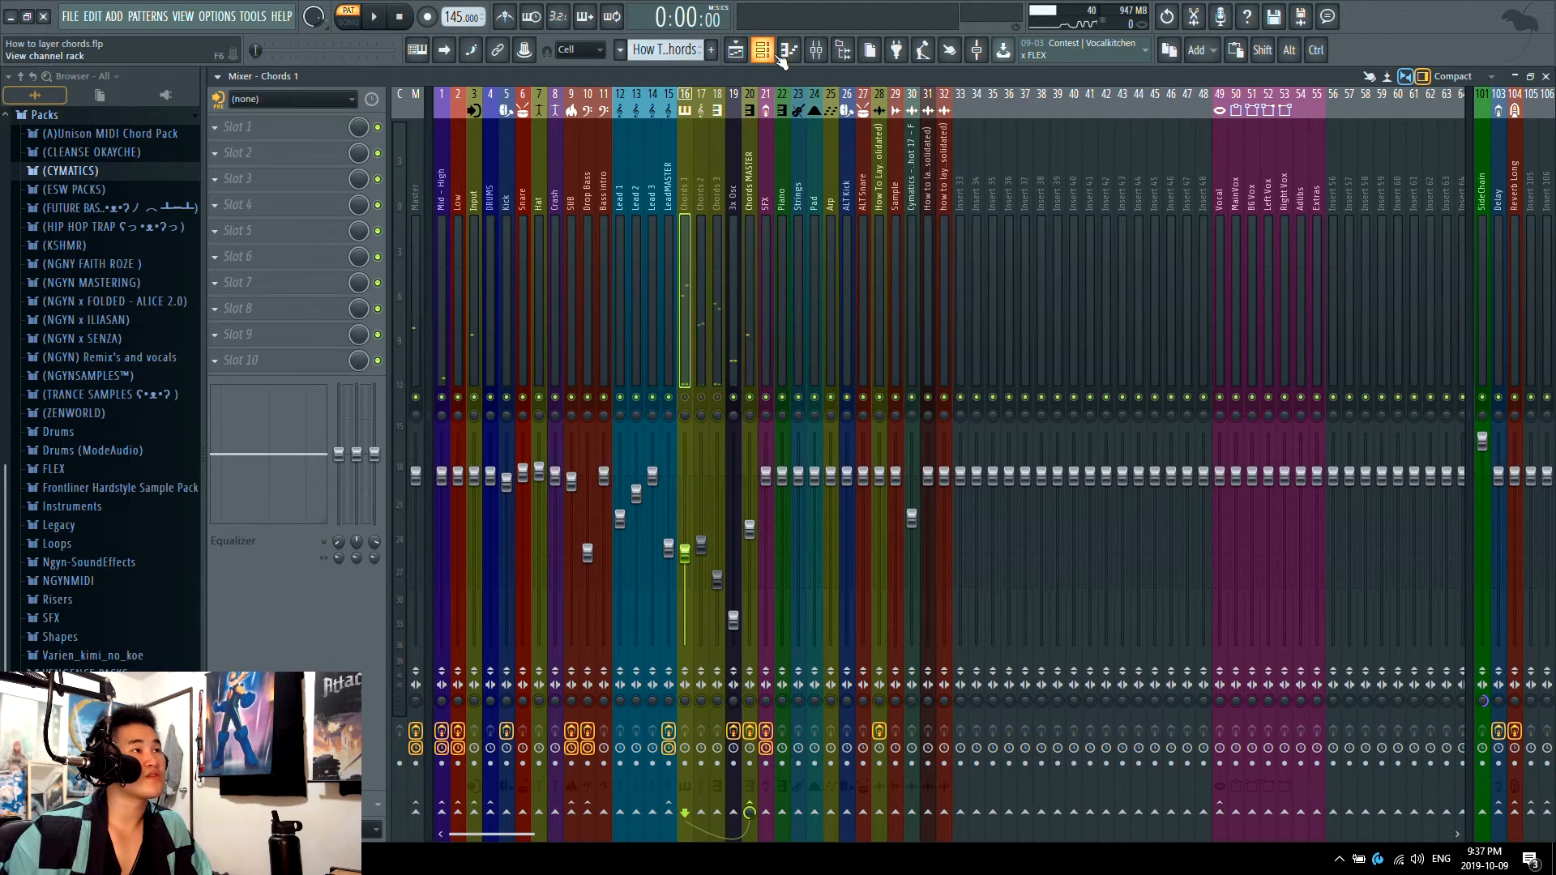
left_click(535, 282)
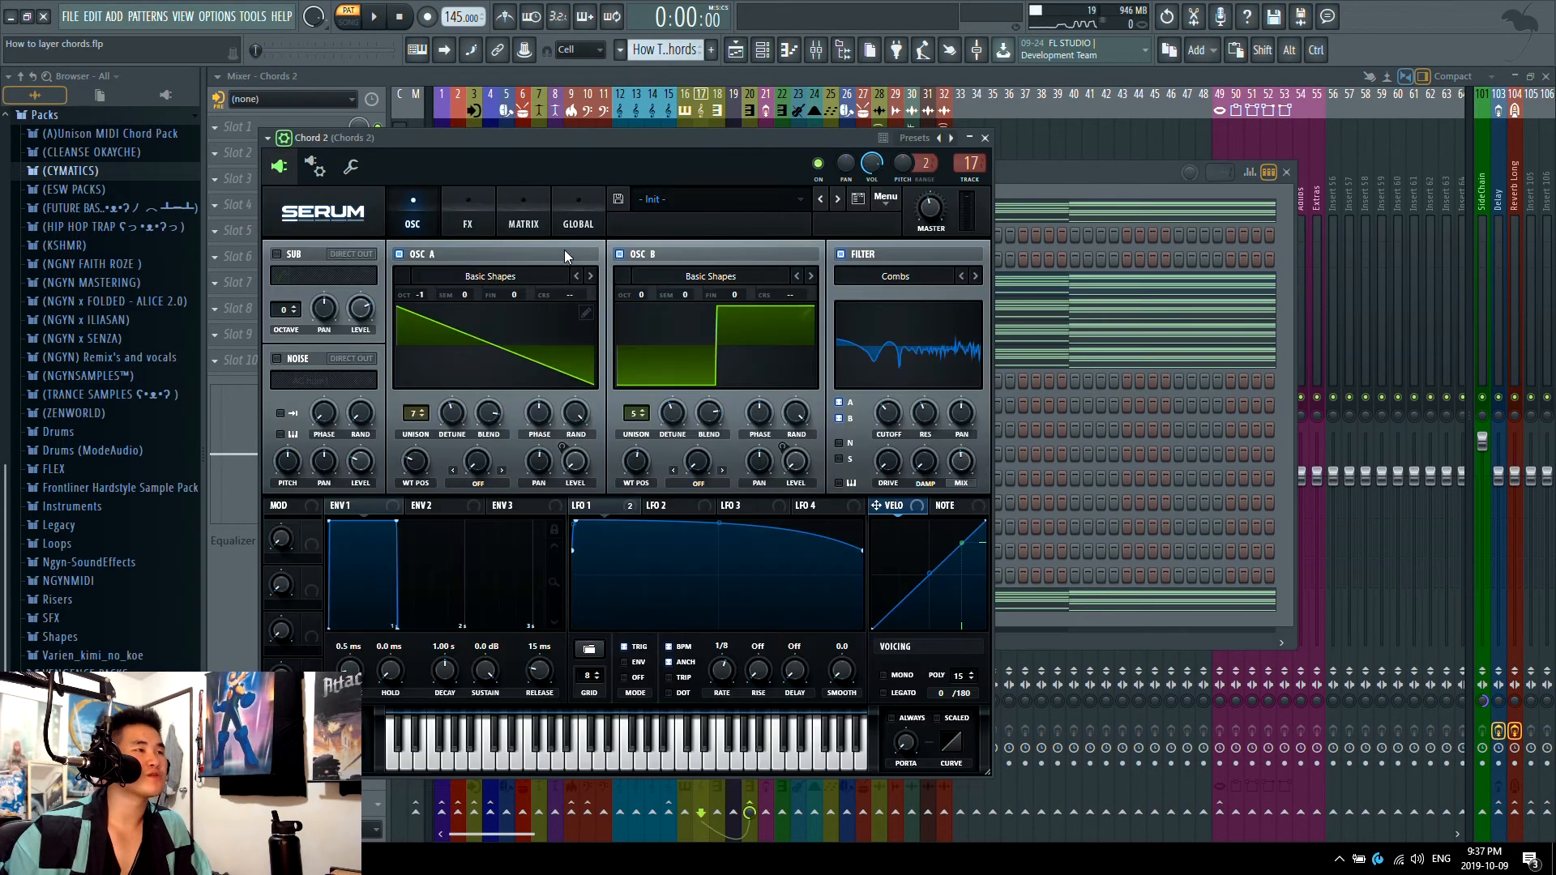
left_click(468, 216)
left_click(984, 143)
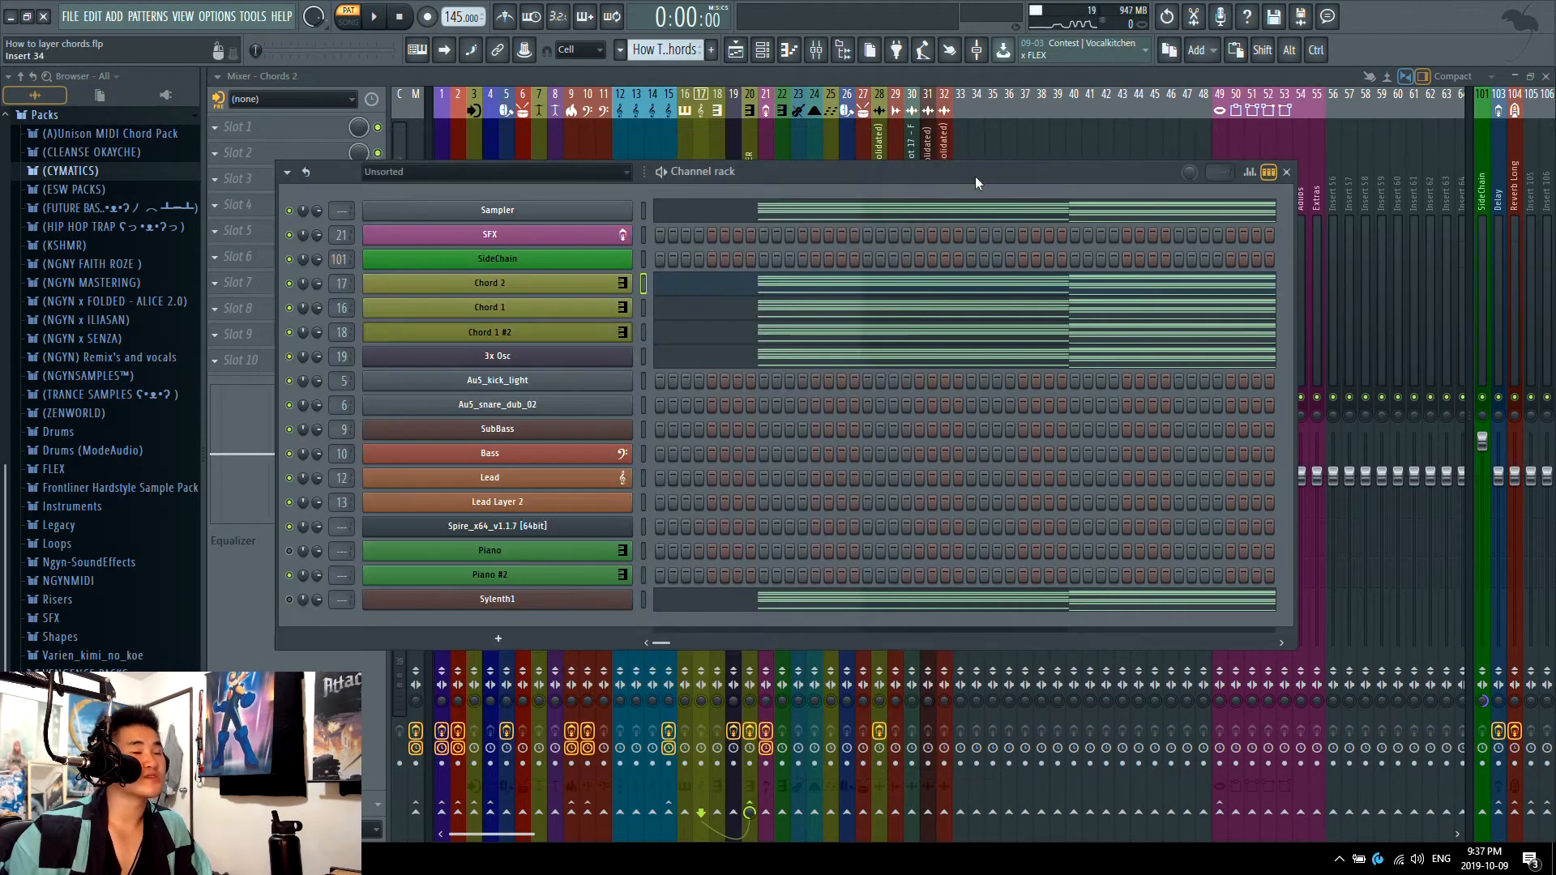
Step: Set the Chords MASTER mixer track's volume to about -9.6 dB
left_click(718, 127)
left_click(732, 121)
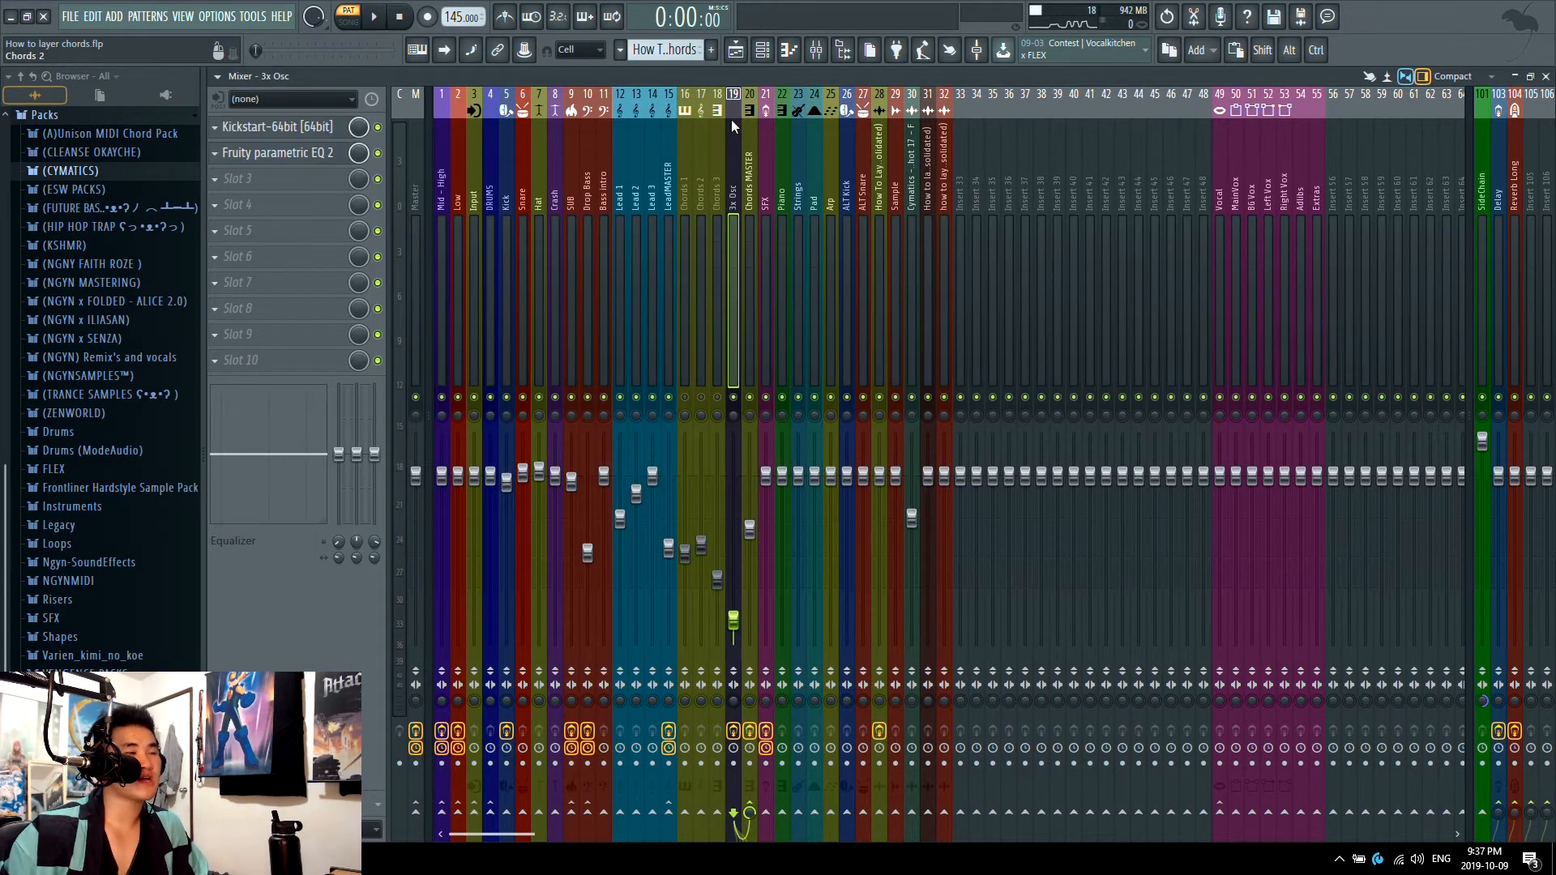
left_click(745, 122)
left_click(735, 130)
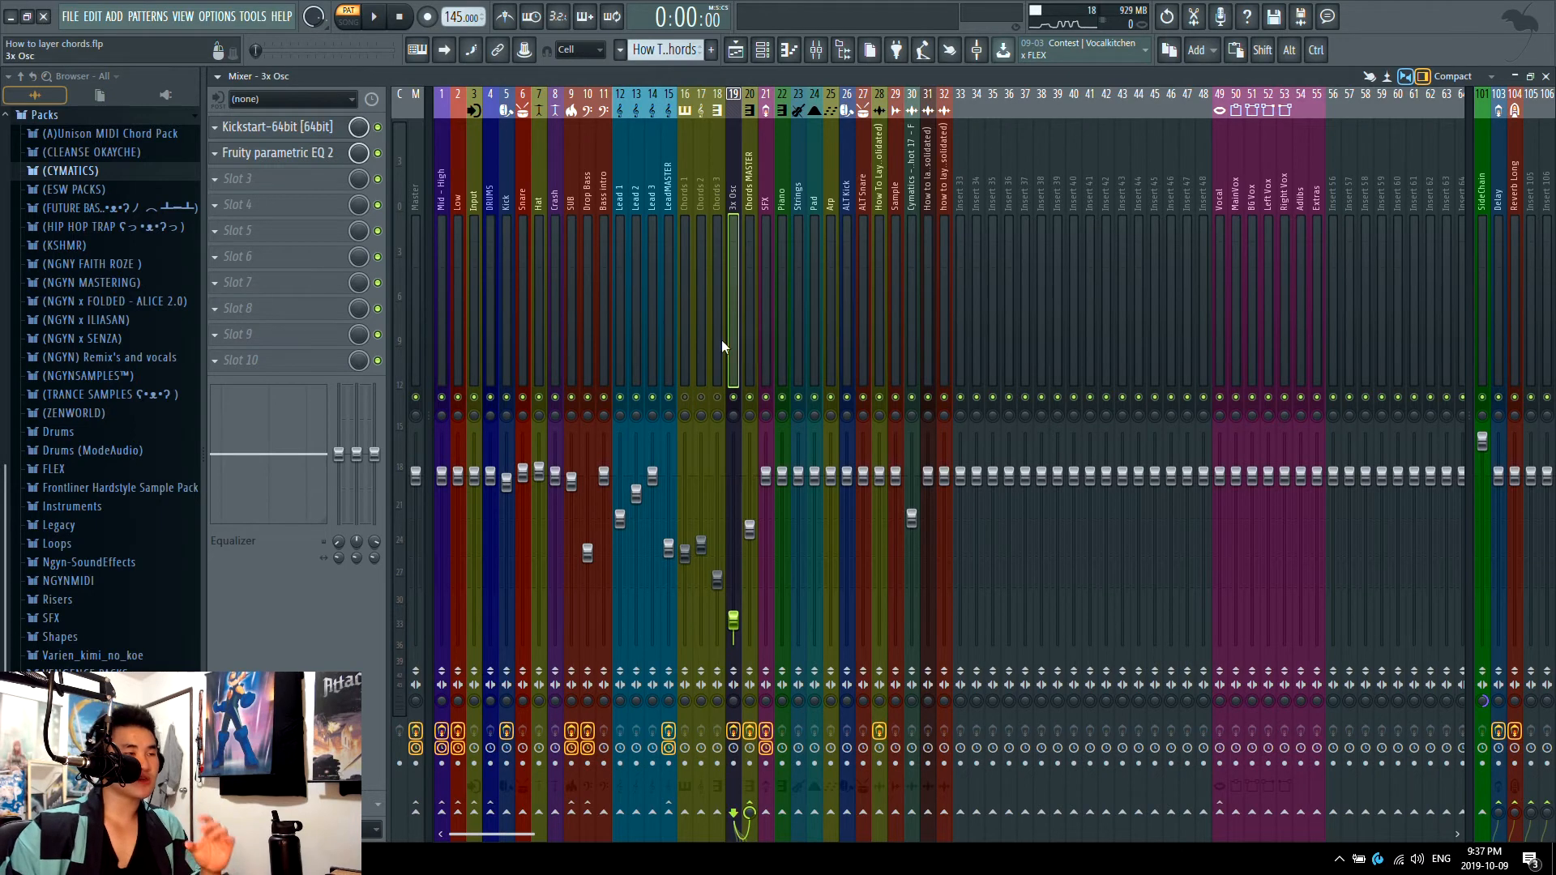
left_click(750, 478)
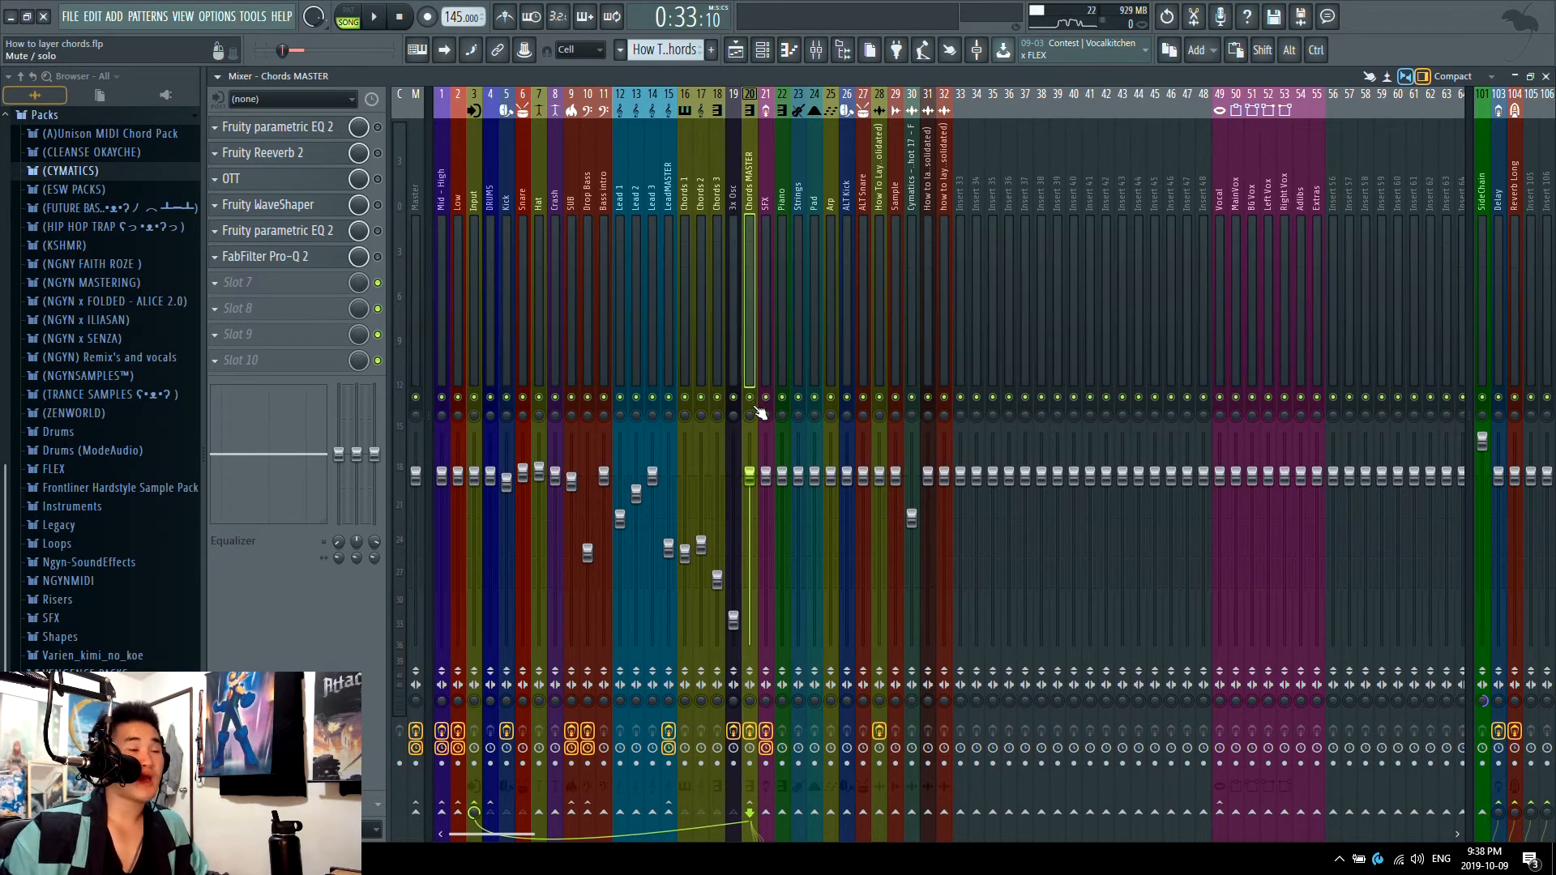
left_click_drag(750, 476, 750, 545)
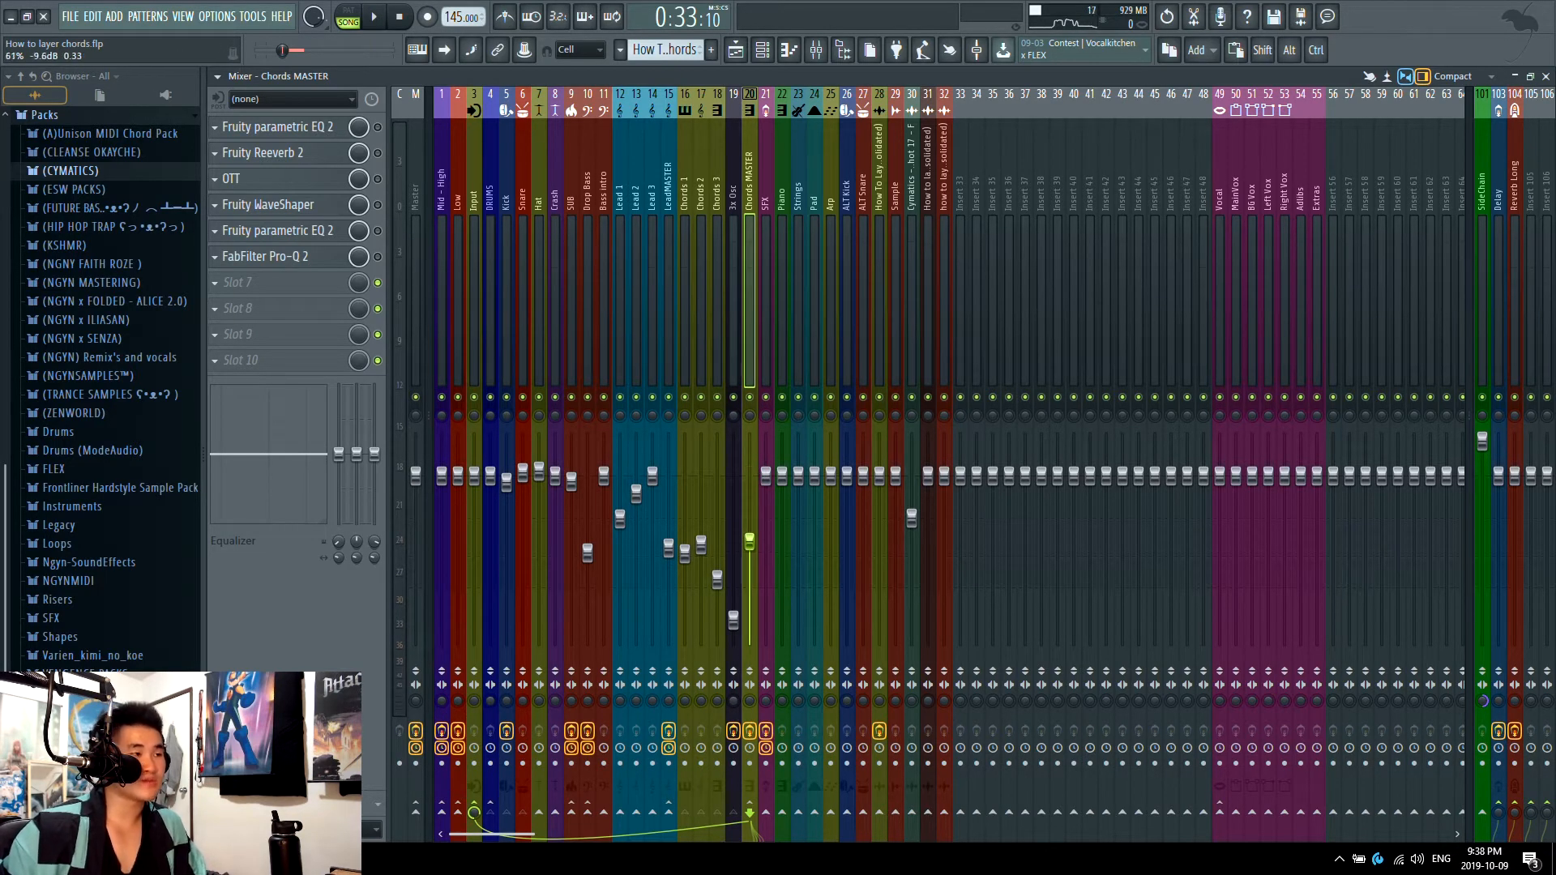
Step: Enable the first Fruity parametric EQ 2 on Chords MASTER, play the pattern on its own and open the EQ
left_click(325, 127)
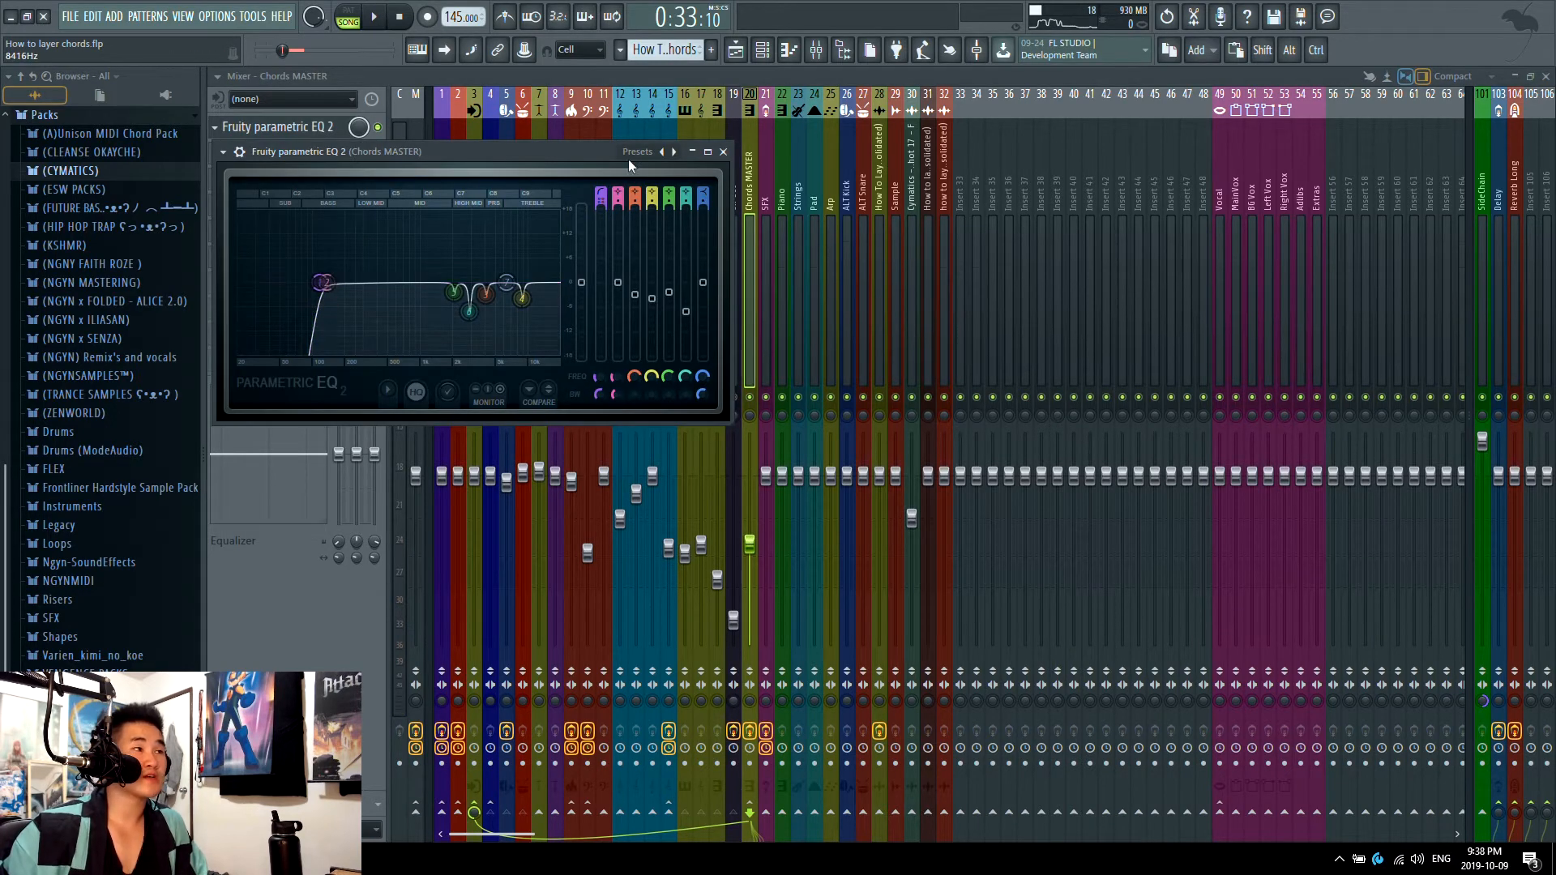
left_click(724, 152)
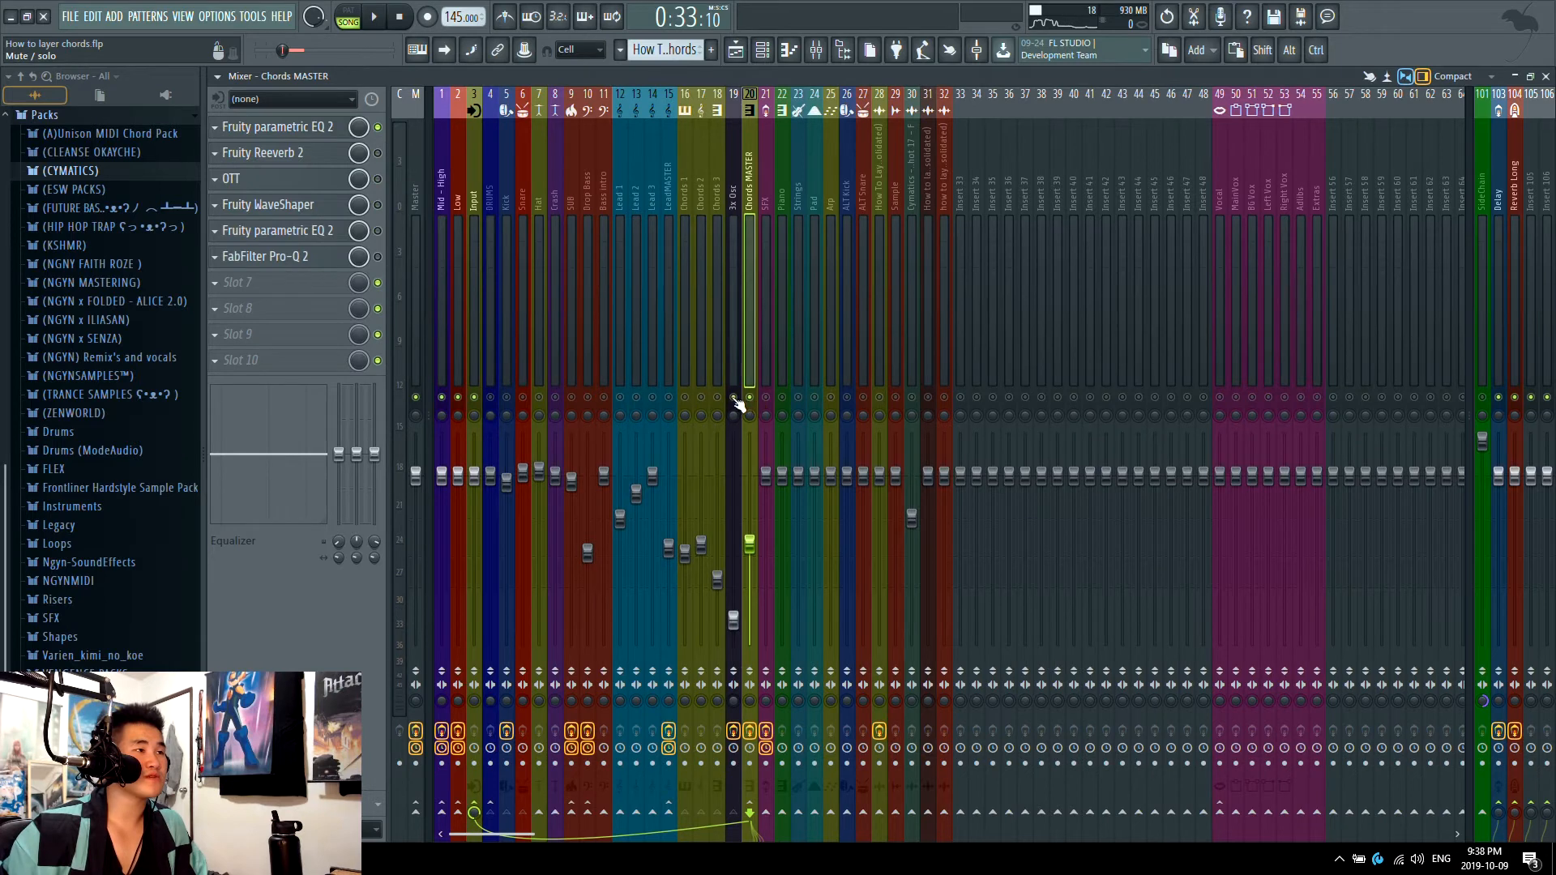
key("l")
key("space")
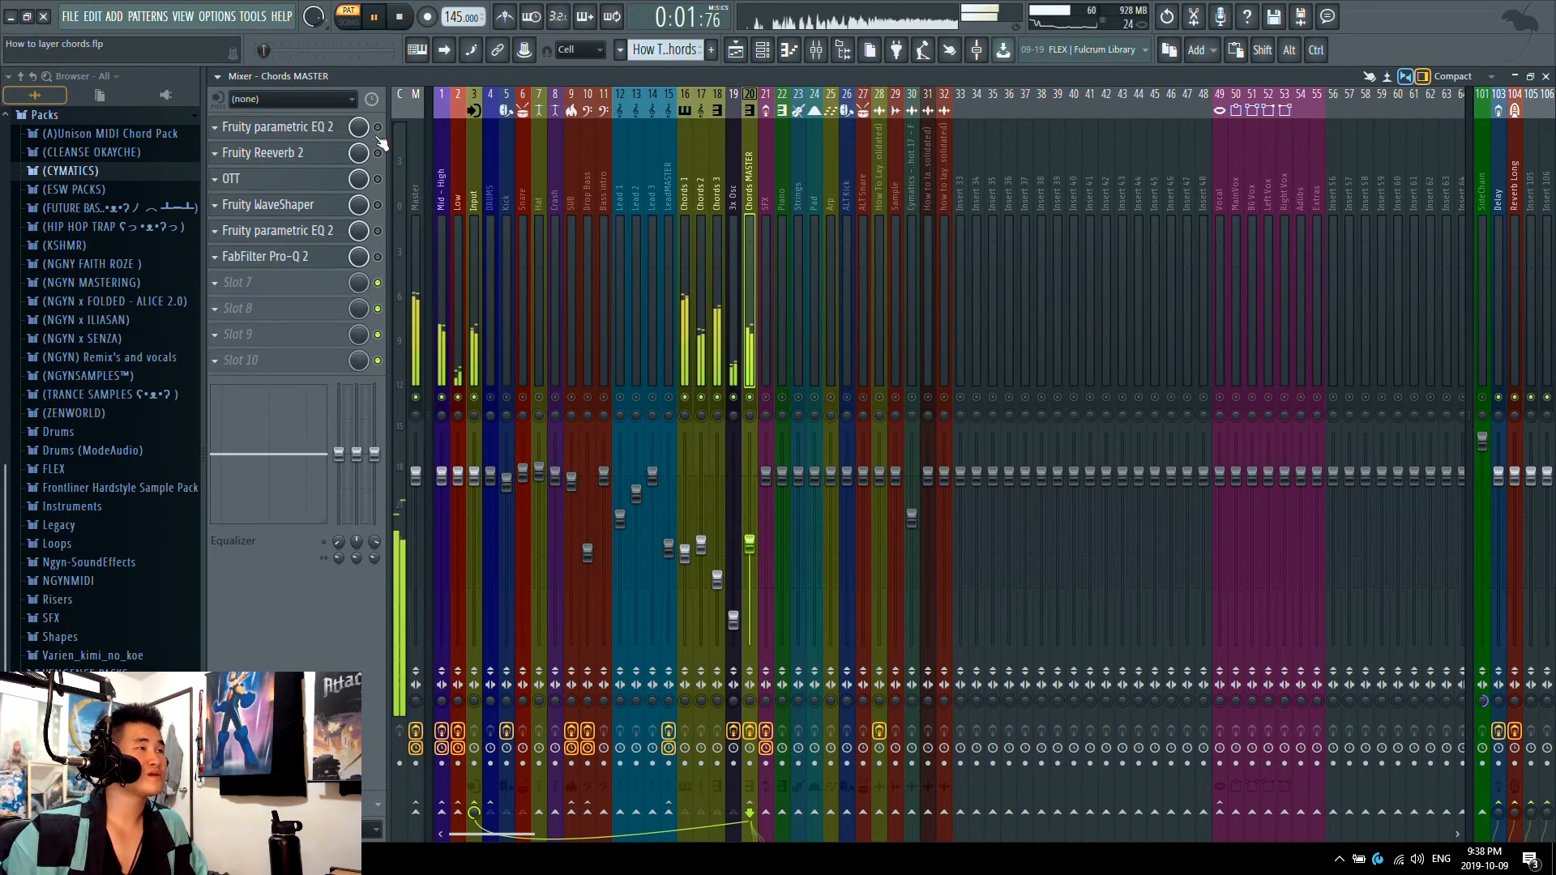
left_click(330, 136)
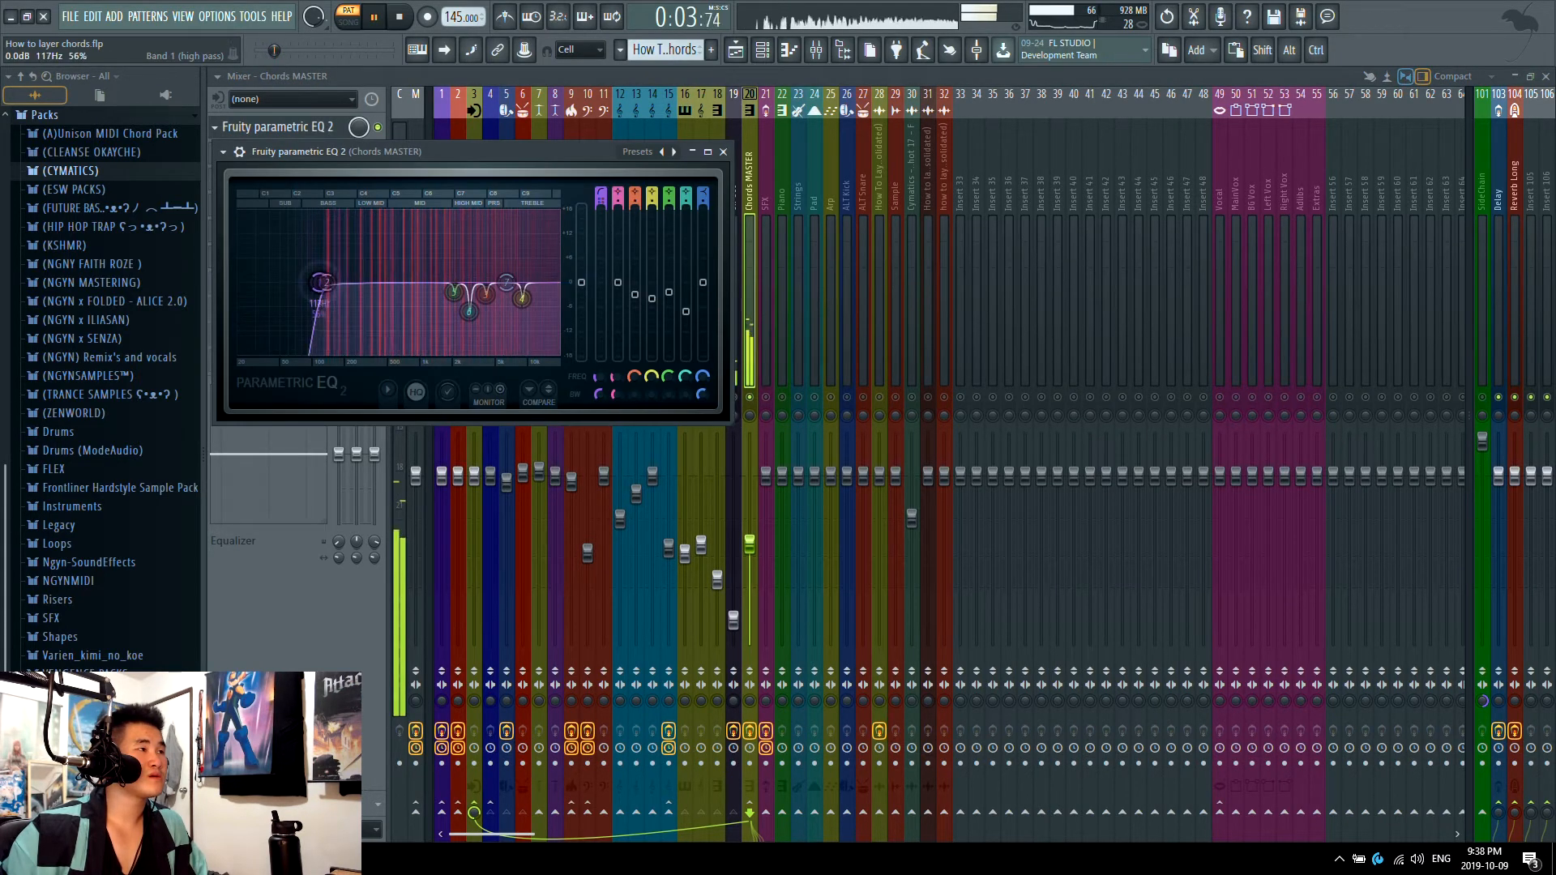
Step: Isolate the chords' low end by making EQ band 7 a Steep 8 low pass and lowering it to about 226 Hz, listening during playback
key("space")
left_click_drag(506, 281, 361, 283)
right_click(535, 282)
mouse_move(575, 328)
left_click(619, 338)
key("space")
right_click(359, 282)
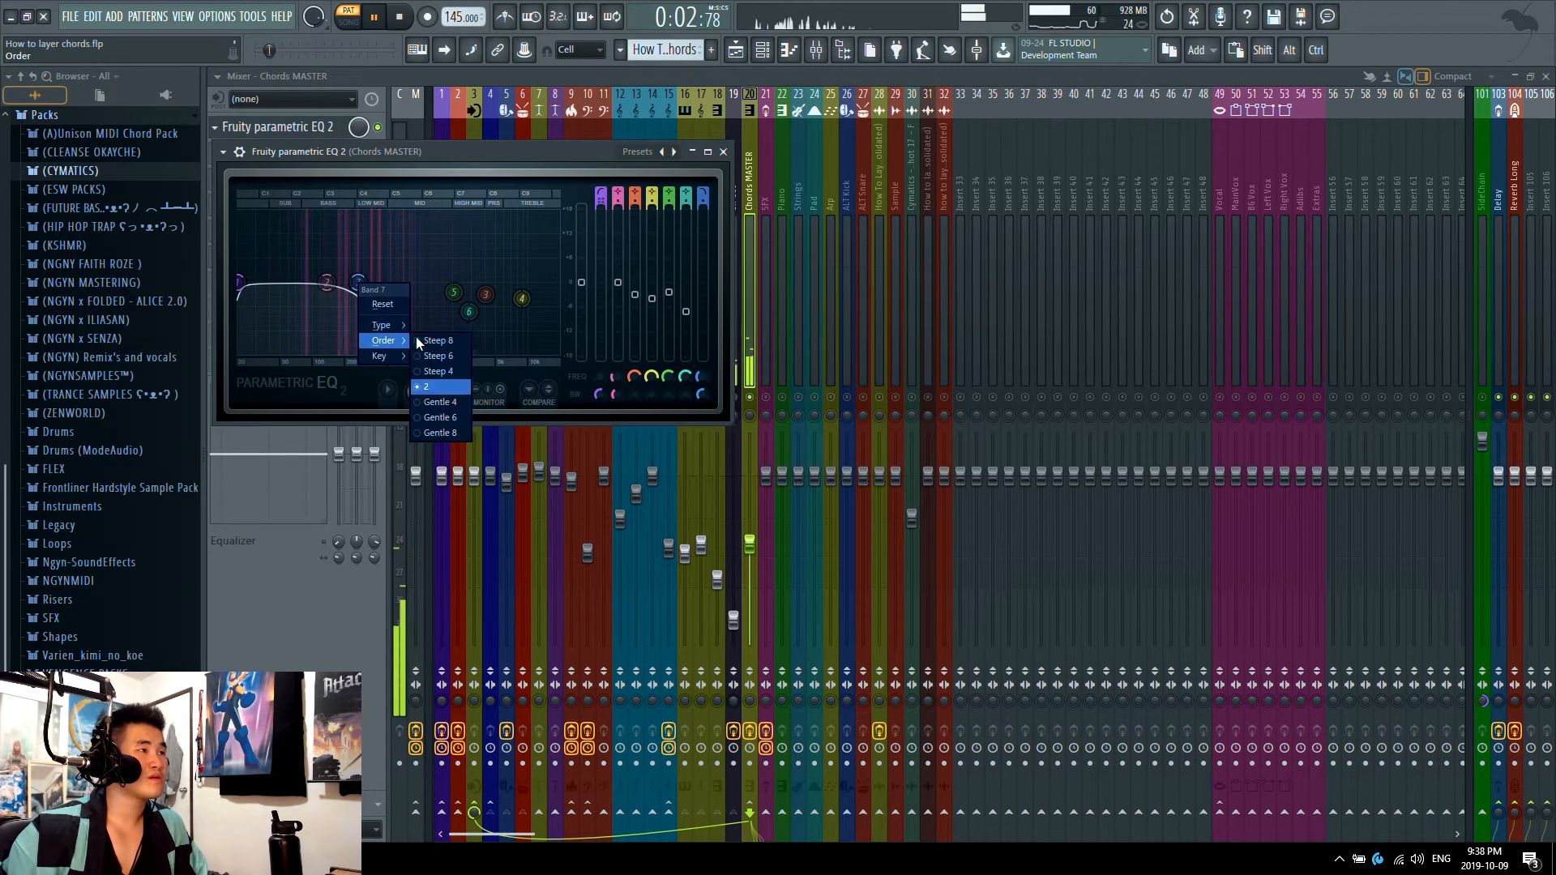
left_click(435, 342)
left_click_drag(240, 281, 283, 282)
key("space")
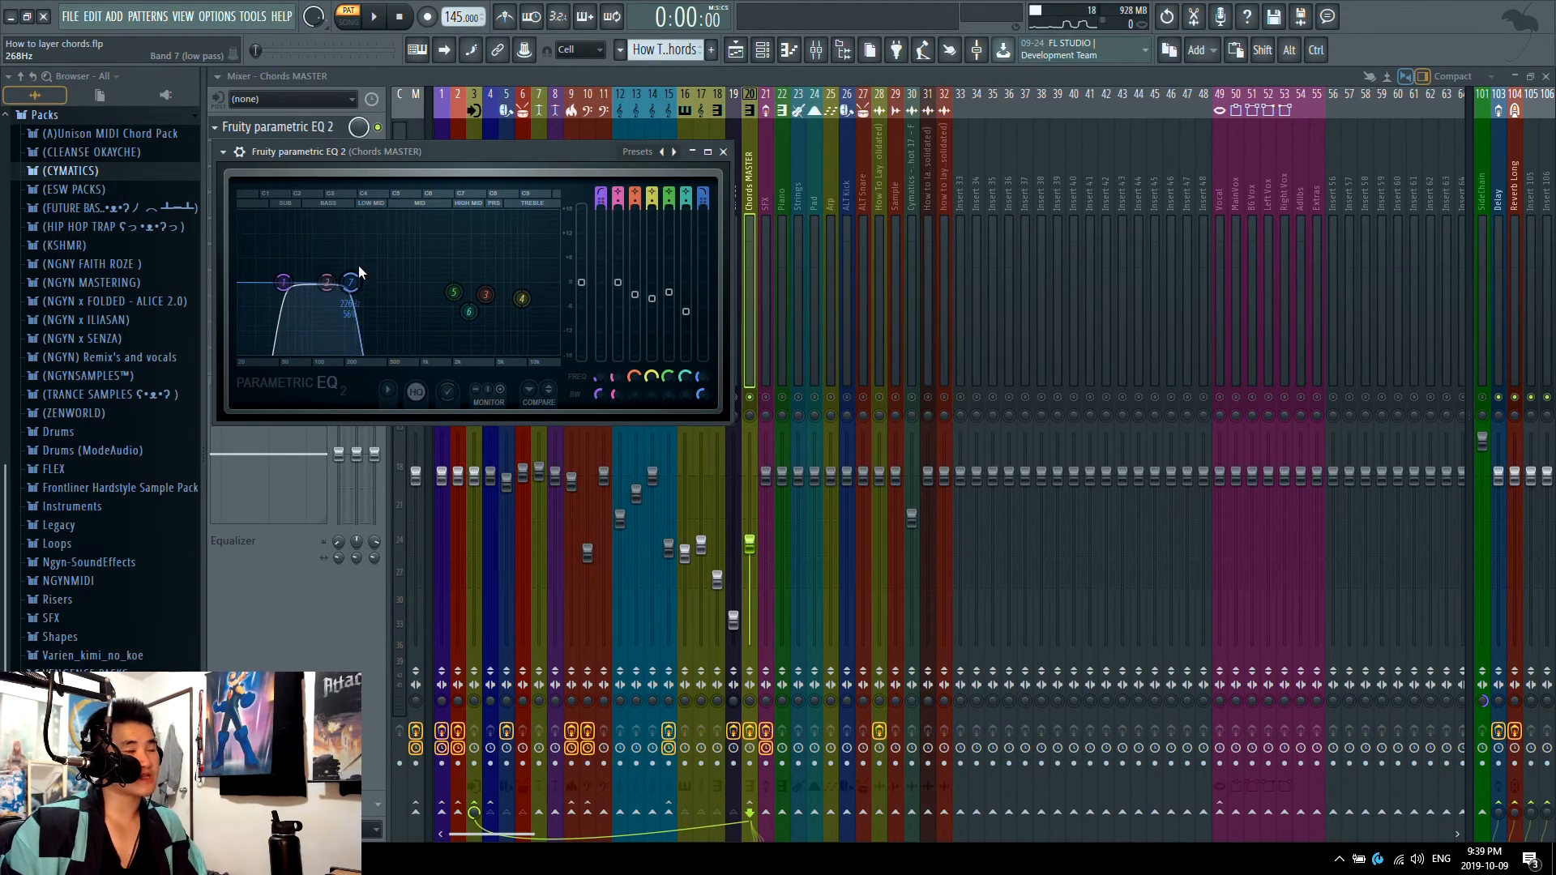
Step: Restore the EQ's full-range curve, compare the sound with band 1 at about 31 Hz, and raise its high-pass cutoff beside band 2
right_click(351, 283)
mouse_move(389, 326)
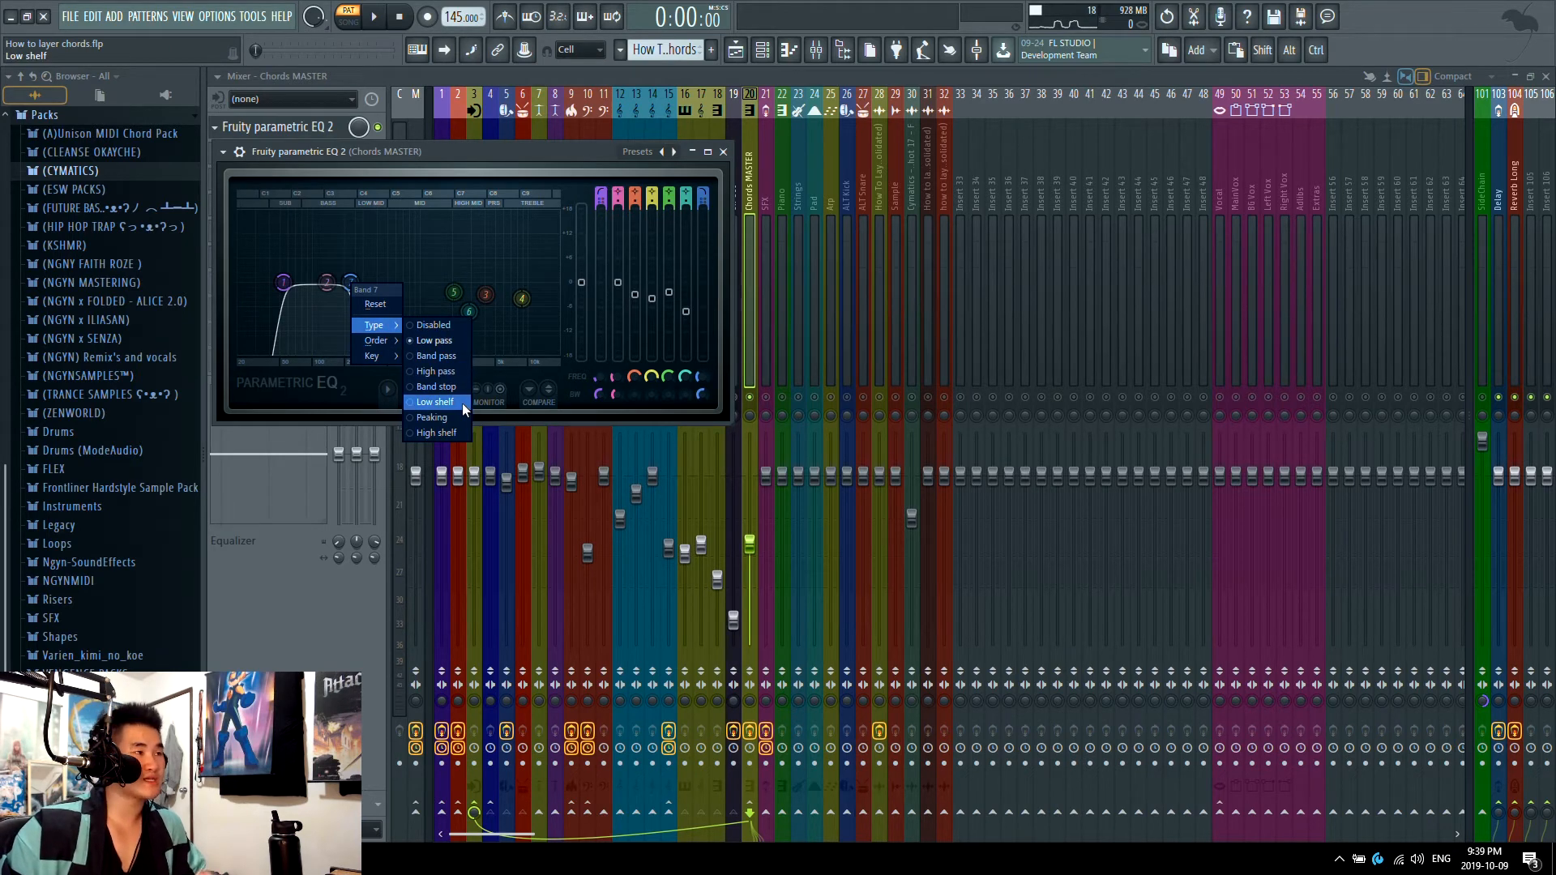
left_click(465, 370)
key("space")
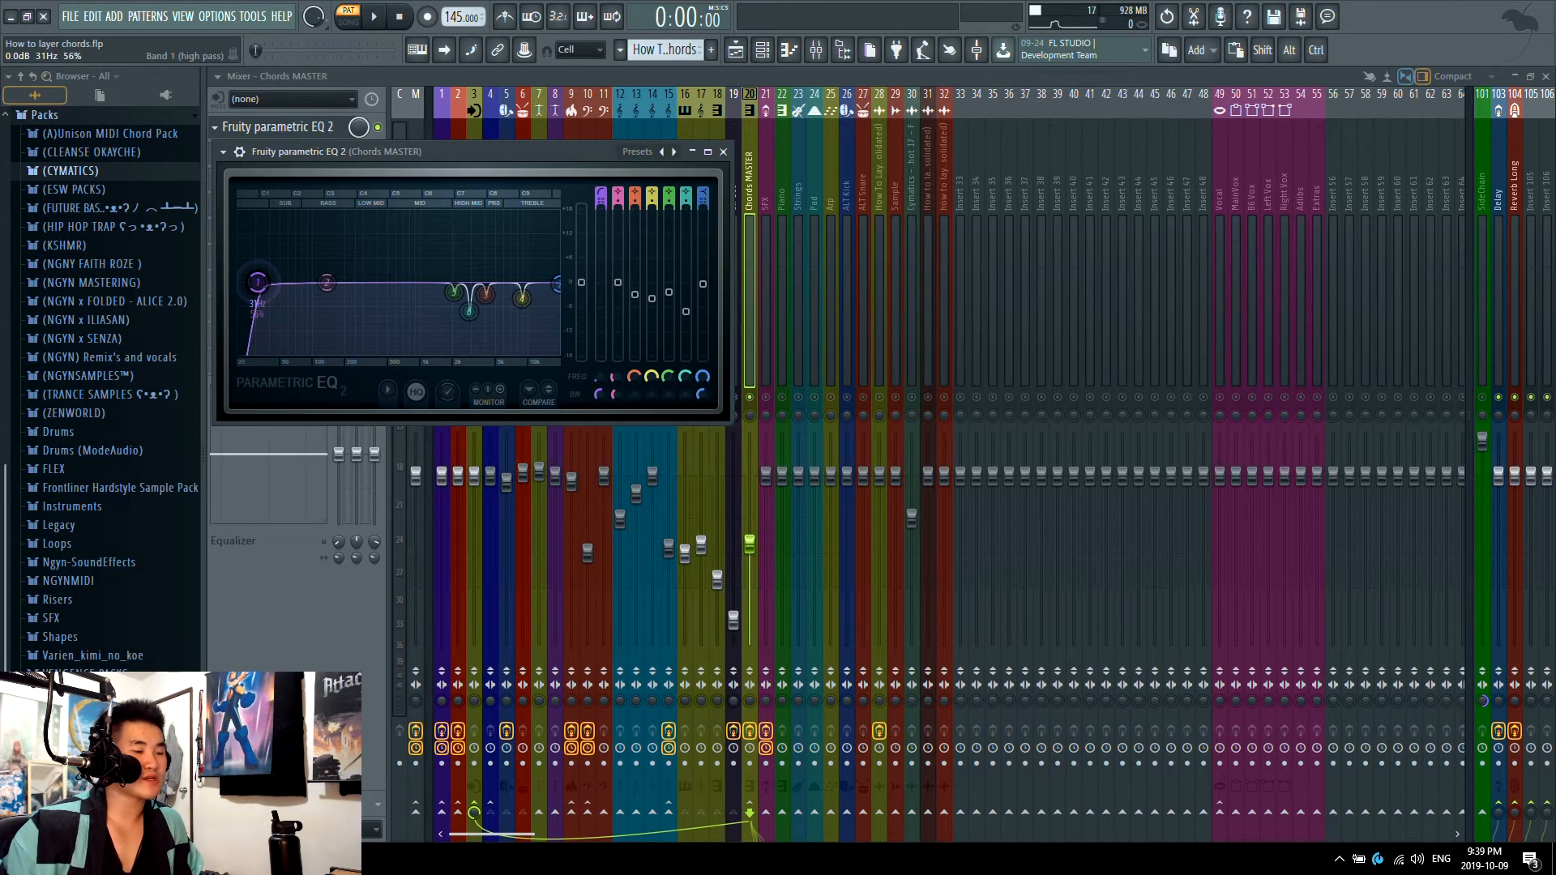
key("space")
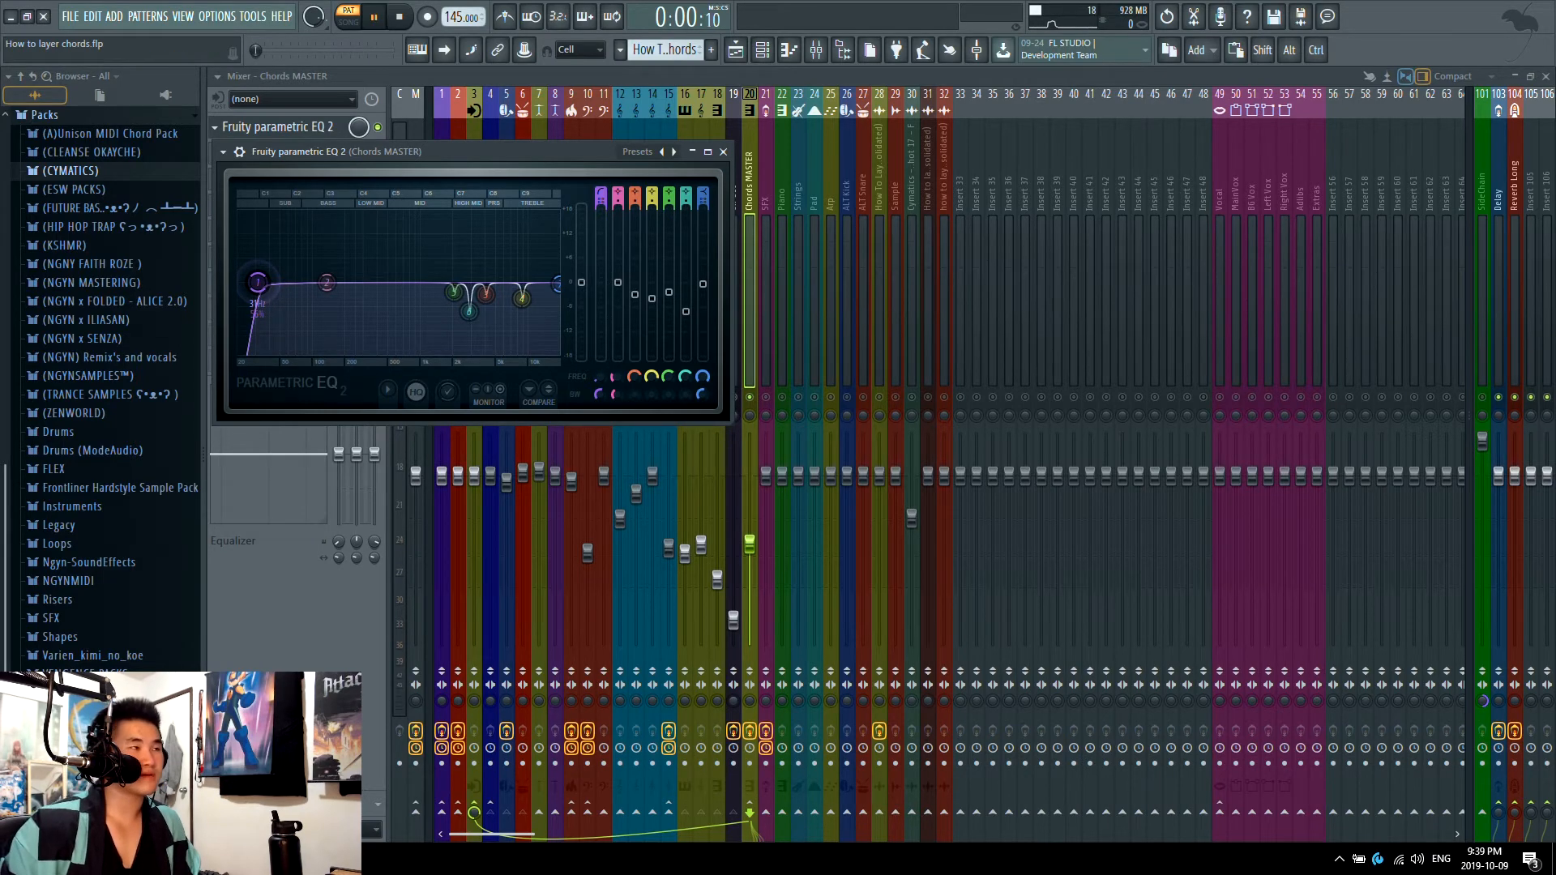
left_click_drag(258, 282, 324, 282)
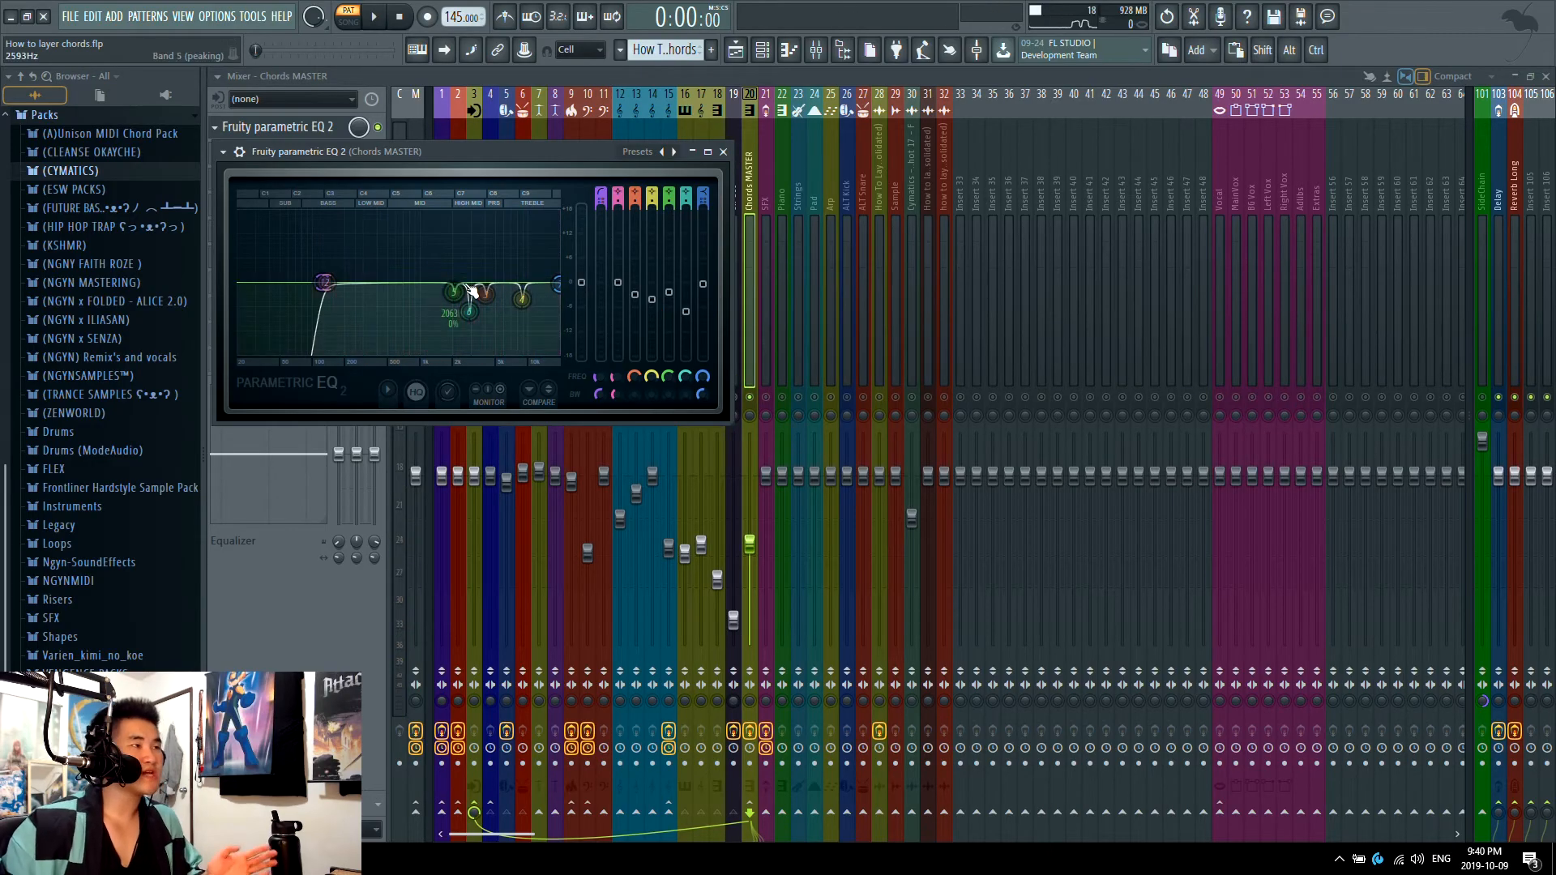
Step: Play the chords while sweeping the gains of EQ bands 4 and 3, deepening band 4's cut and setting band 3 to about -3.6 dB
key("space")
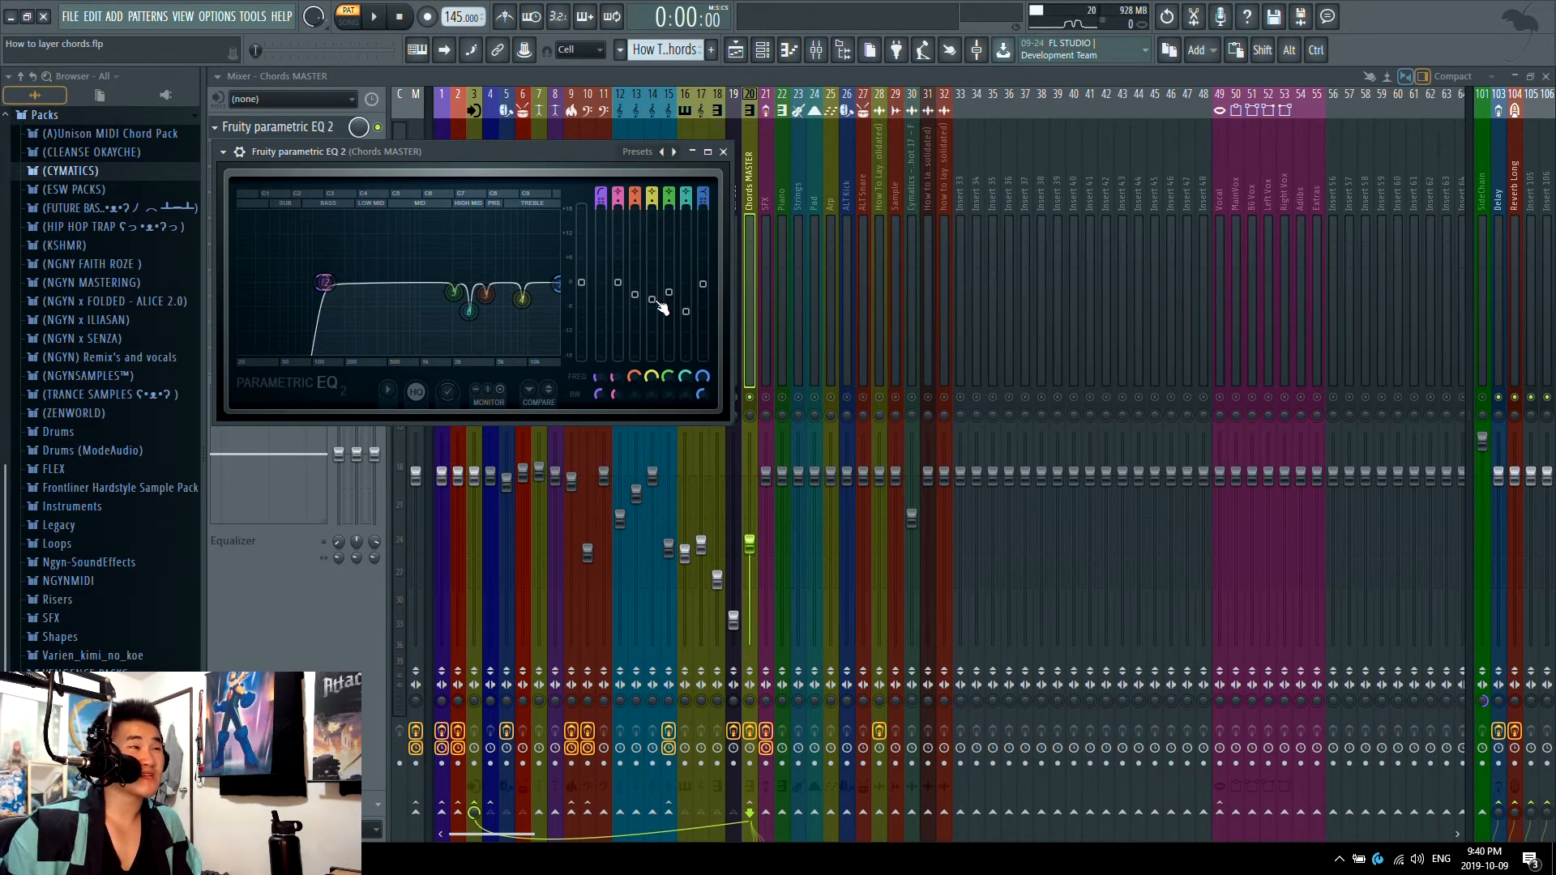
left_click_drag(522, 290, 522, 352)
key("space")
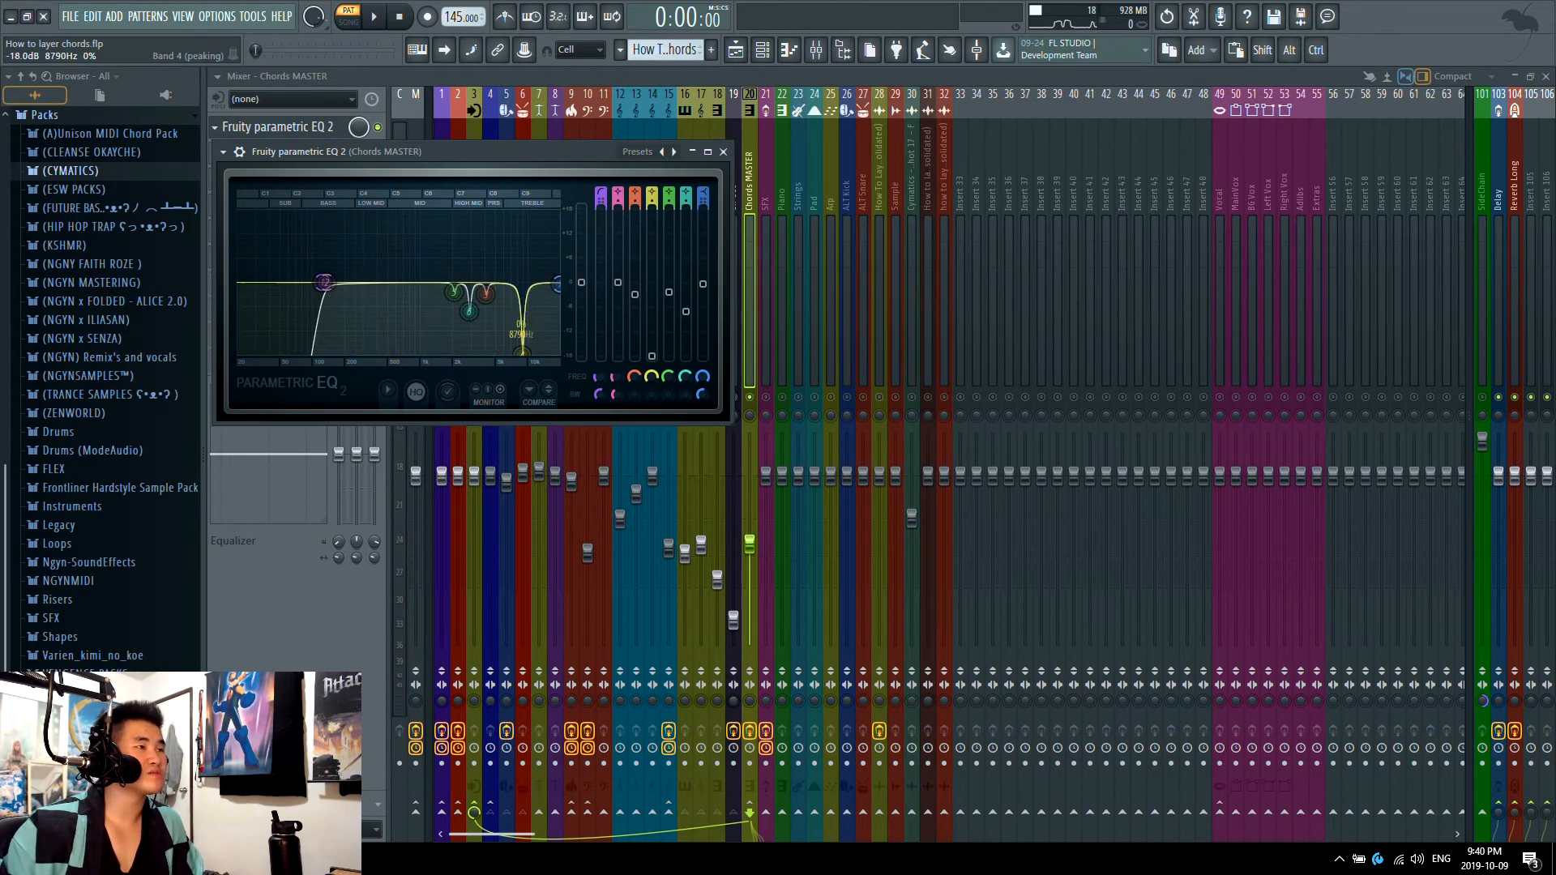
left_click_drag(652, 356, 635, 282)
key("space")
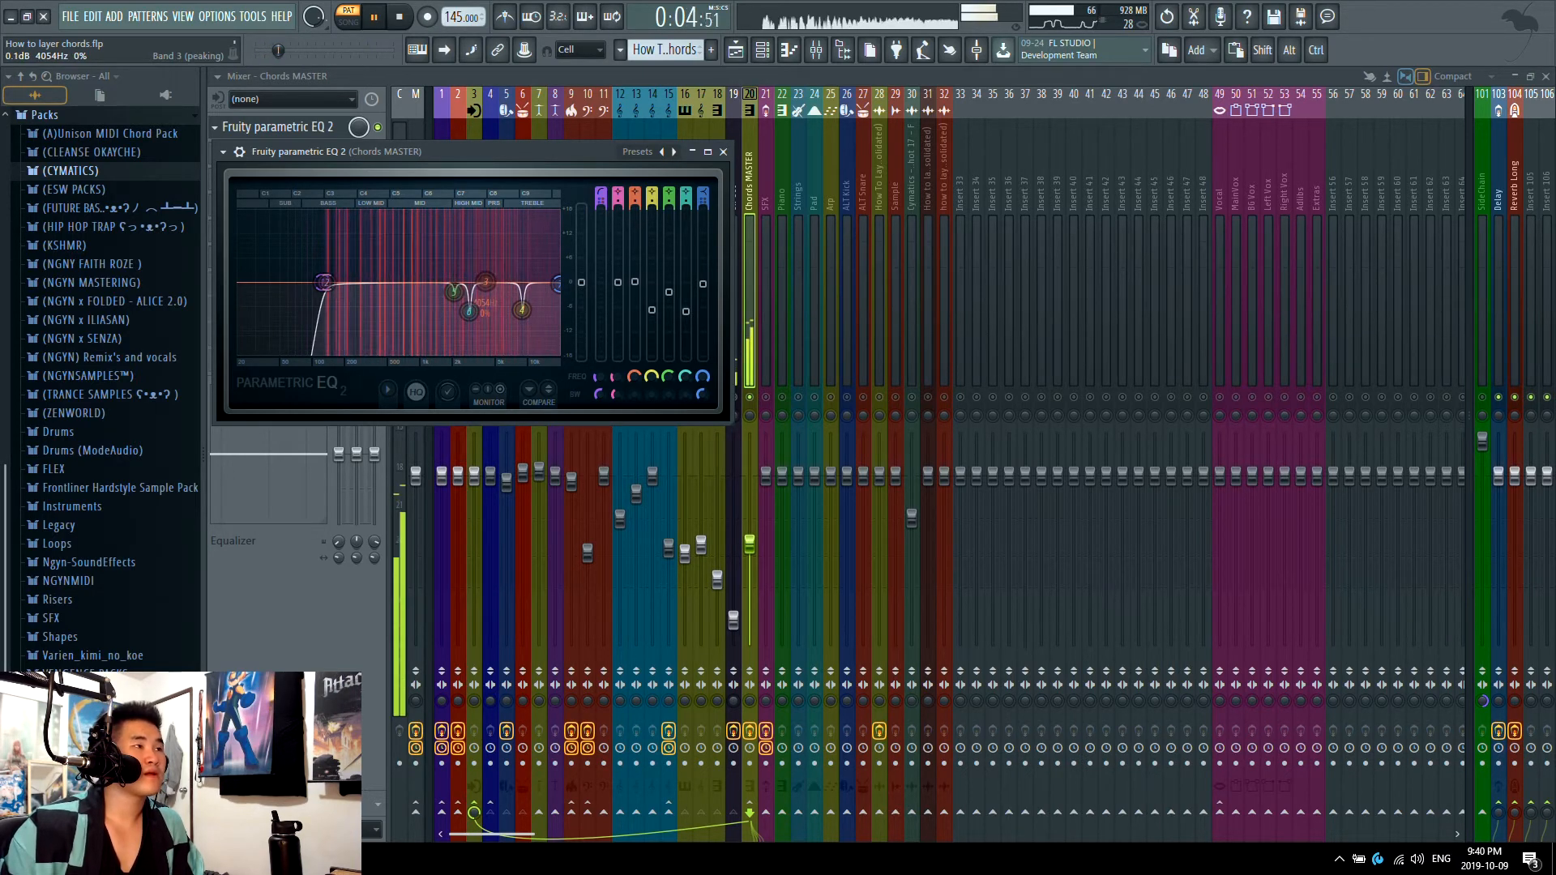
key("space")
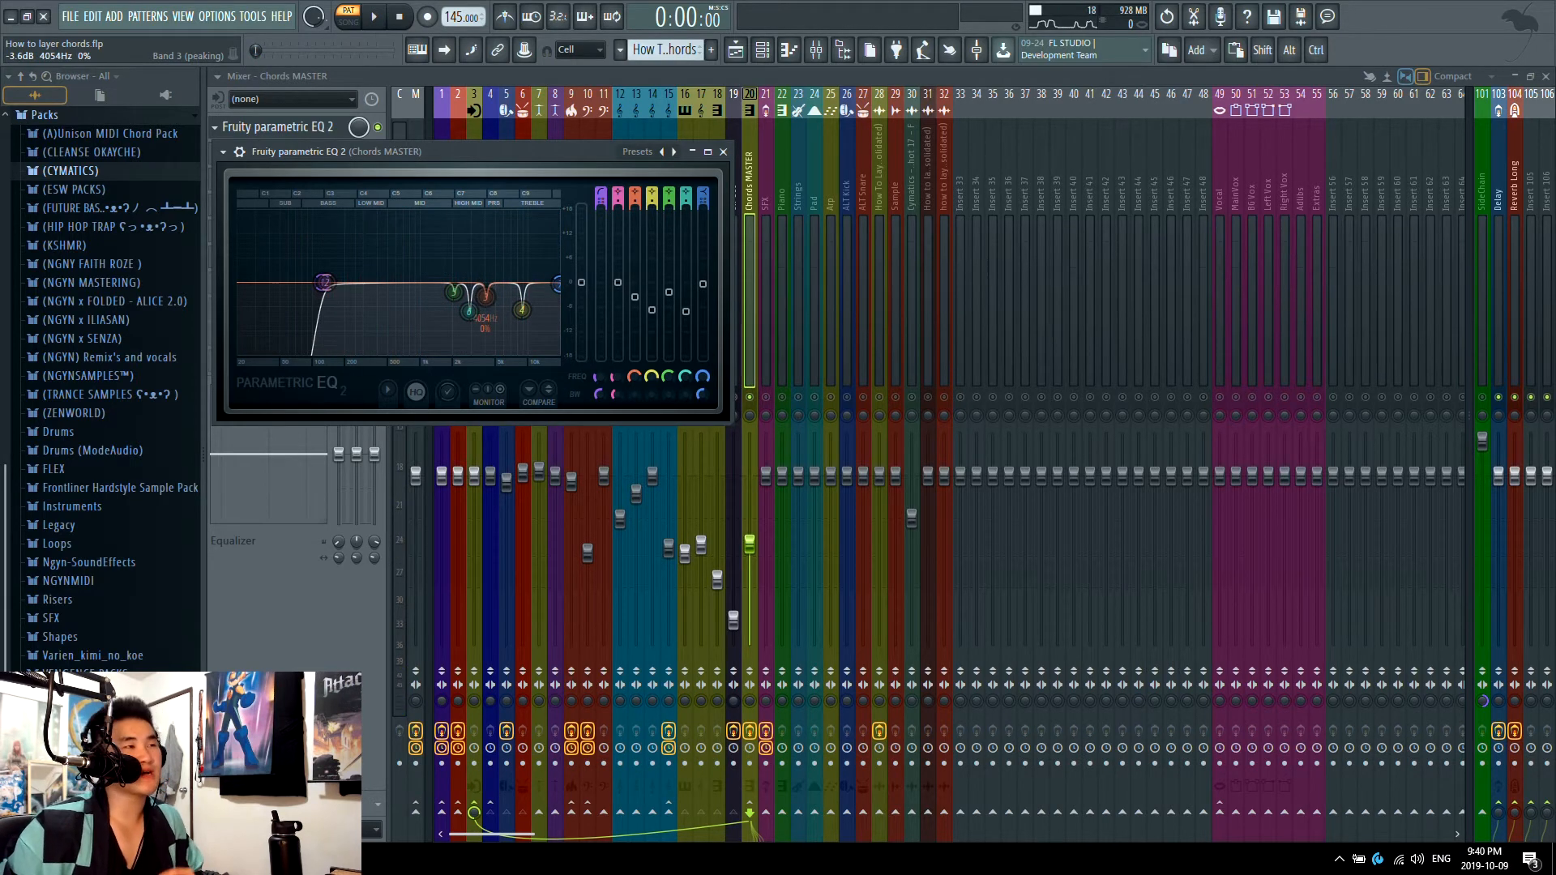
key("space")
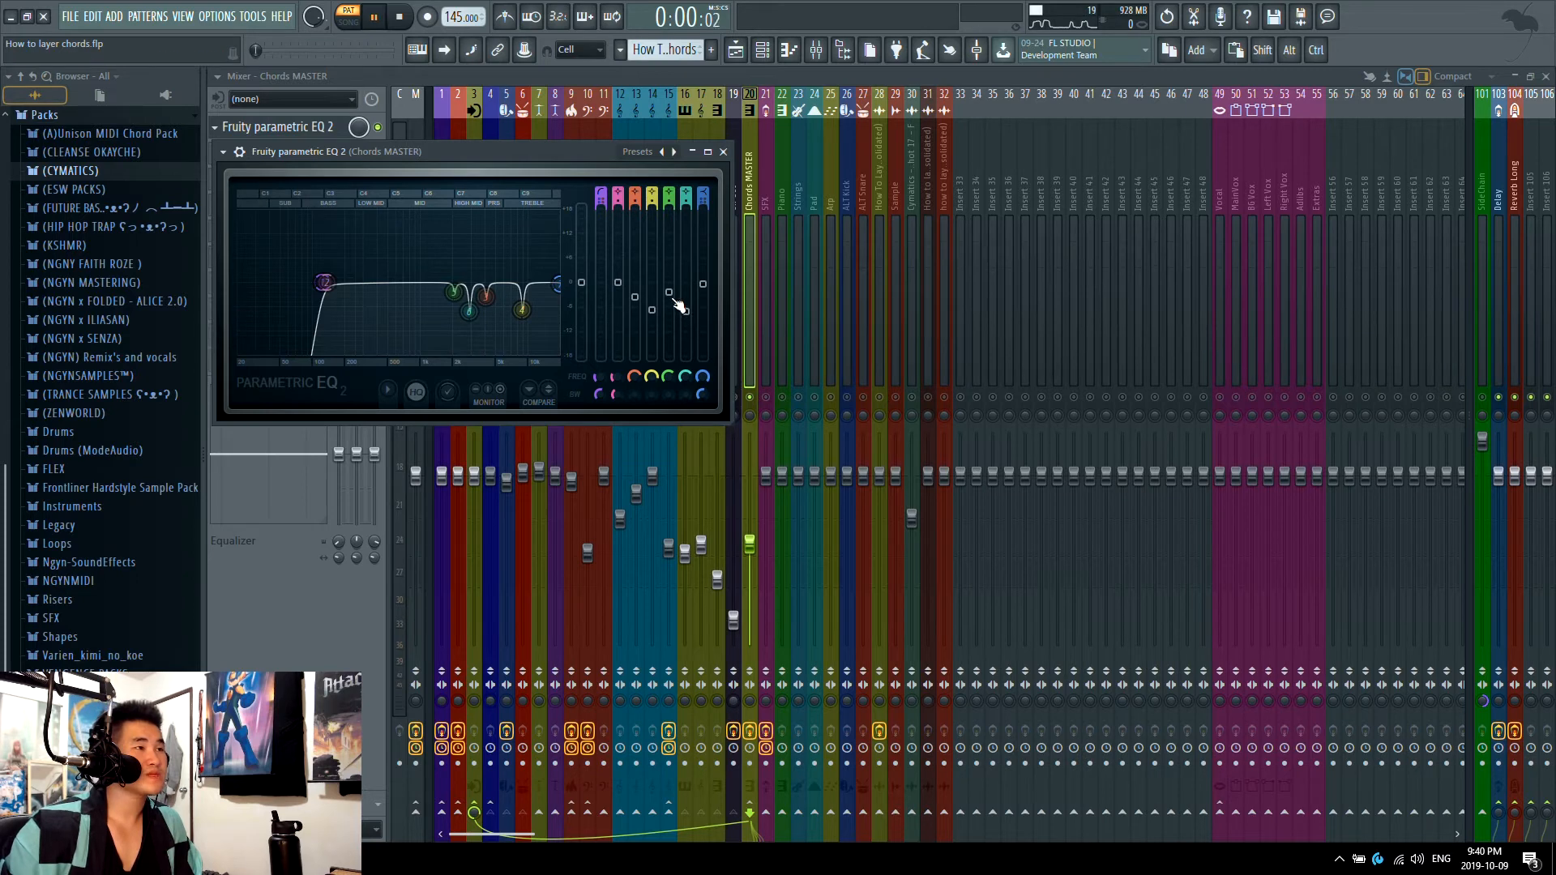
Step: Sweep the gains of EQ bands 5 and 6 during playback, set band 5 to about -7.6 dB and band 6 to a slight cut, and close the EQ
left_click_drag(669, 292, 668, 247)
mouse_move(685, 312)
left_mouse_down()
mouse_move(686, 243)
mouse_move(669, 313)
left_mouse_up()
key("space")
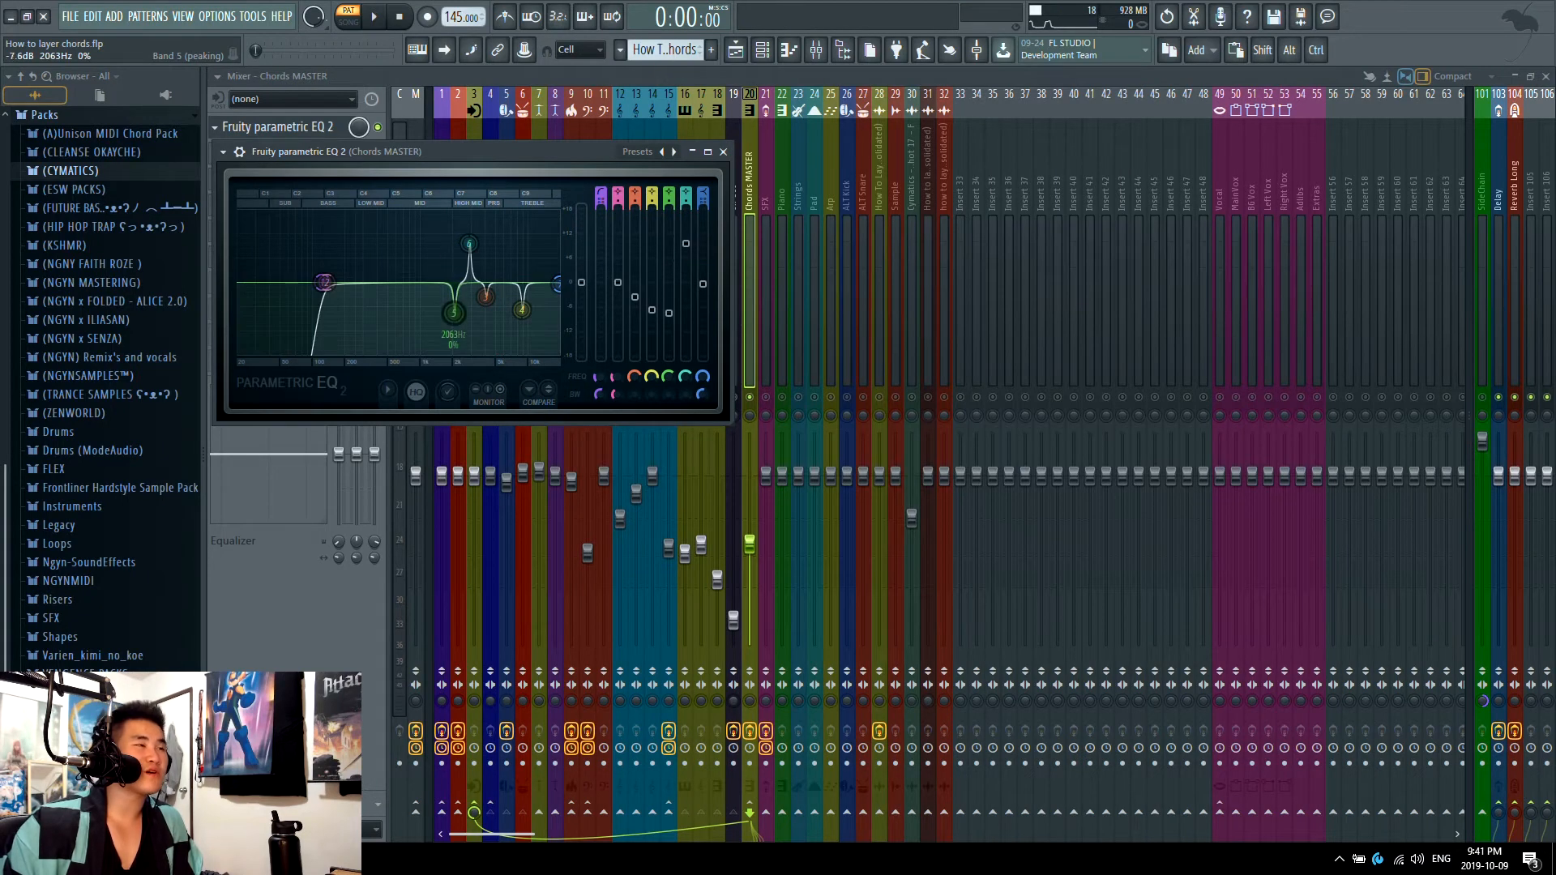
left_click_drag(686, 244, 686, 262)
left_click_drag(469, 262, 468, 297)
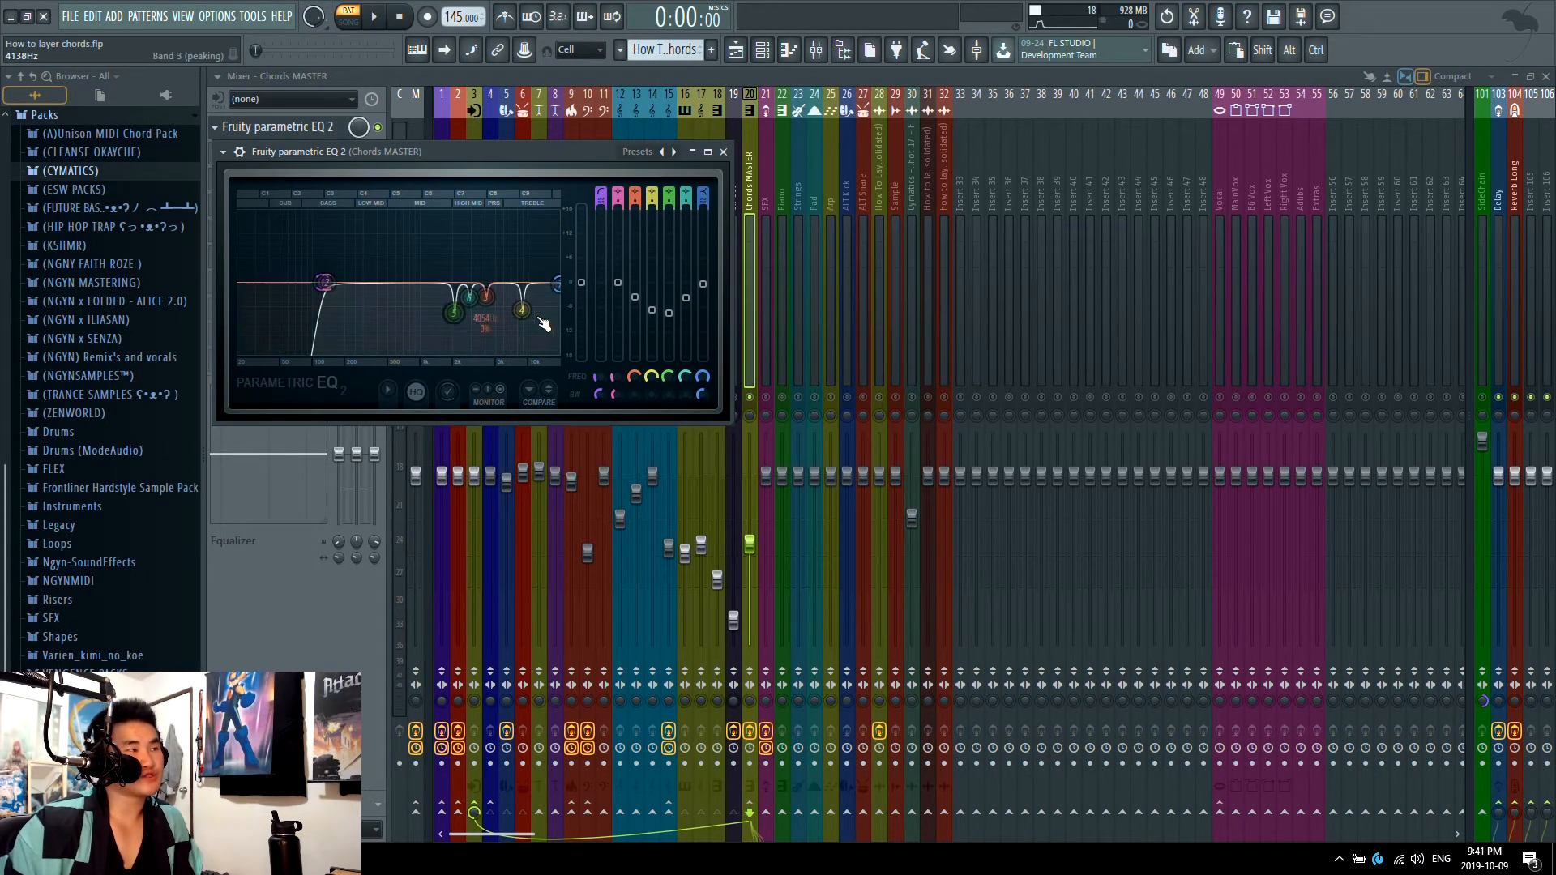
left_click(285, 128)
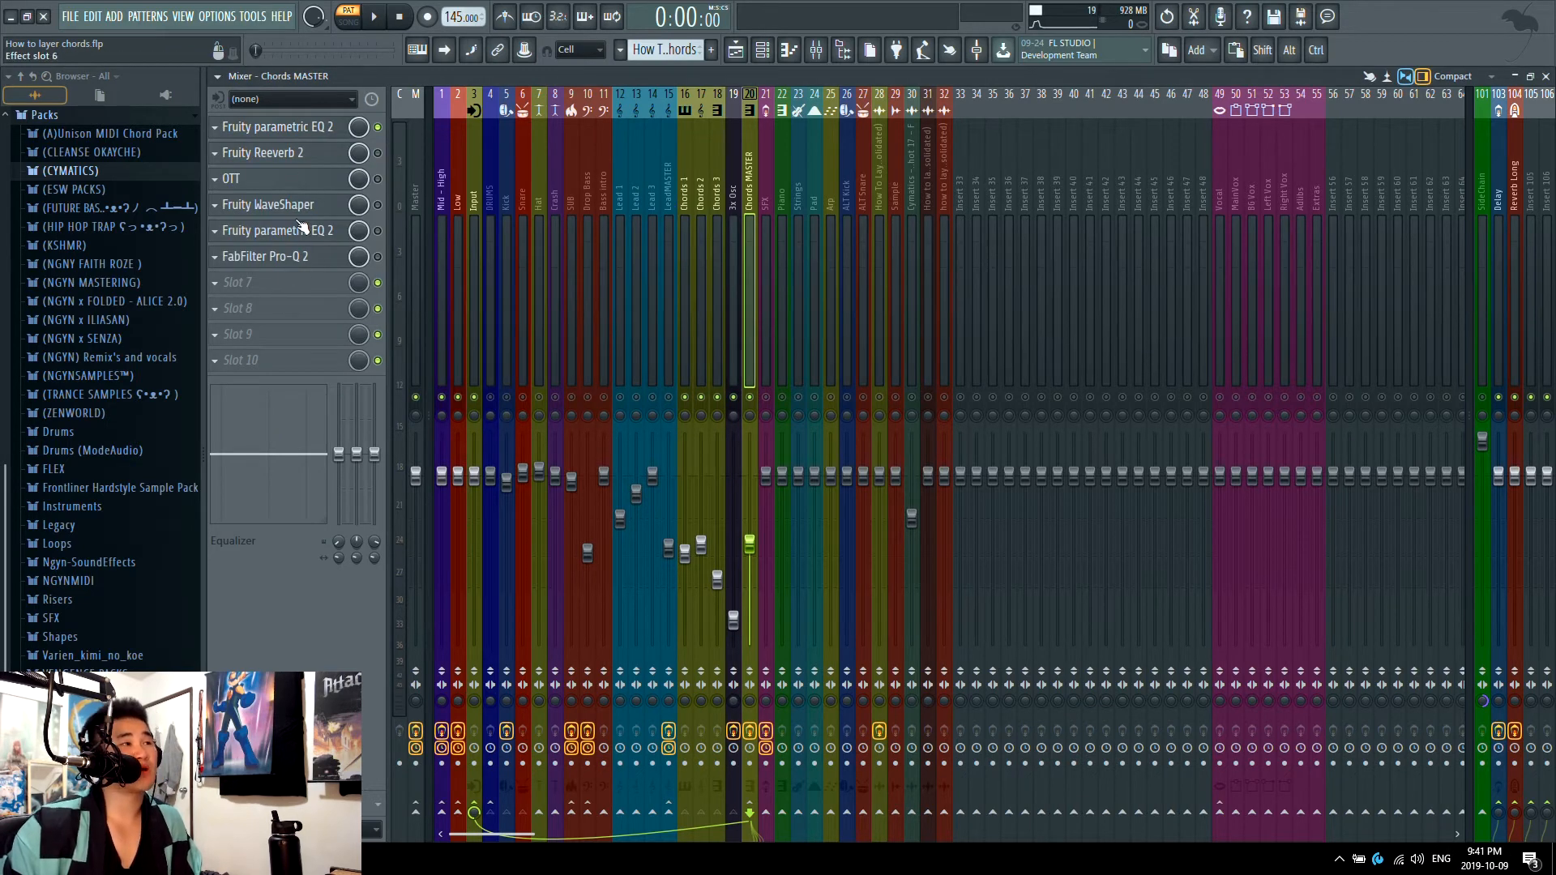
left_click(313, 130)
left_click(312, 130)
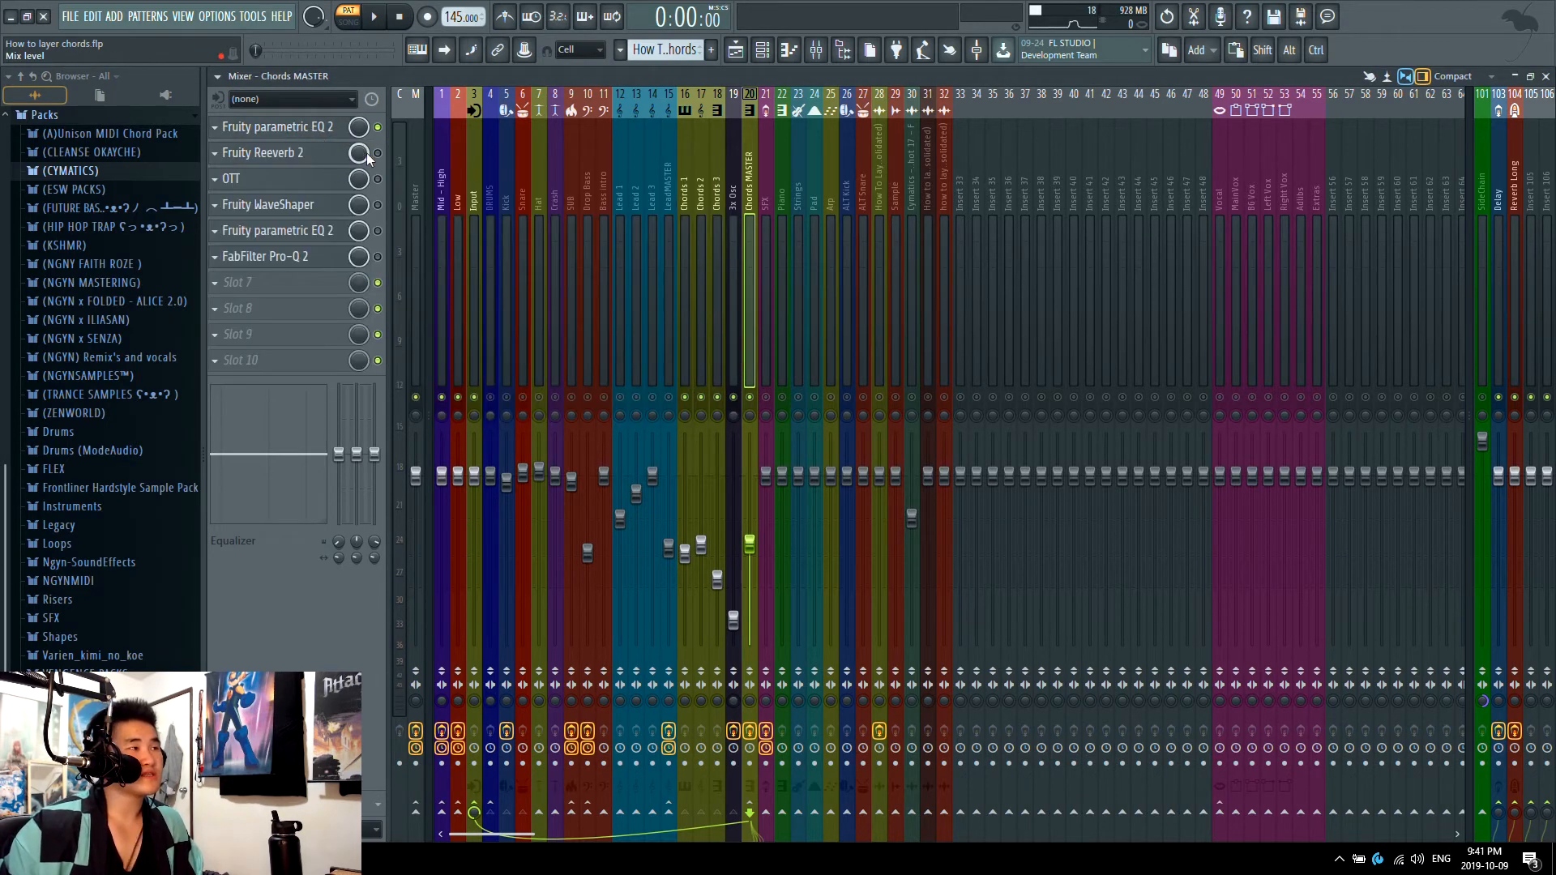
Step: Enable Fruity Reeverb 2 on Chords MASTER, play the chords with its dry level at about 5%, and restore the full dry level
left_click(330, 156)
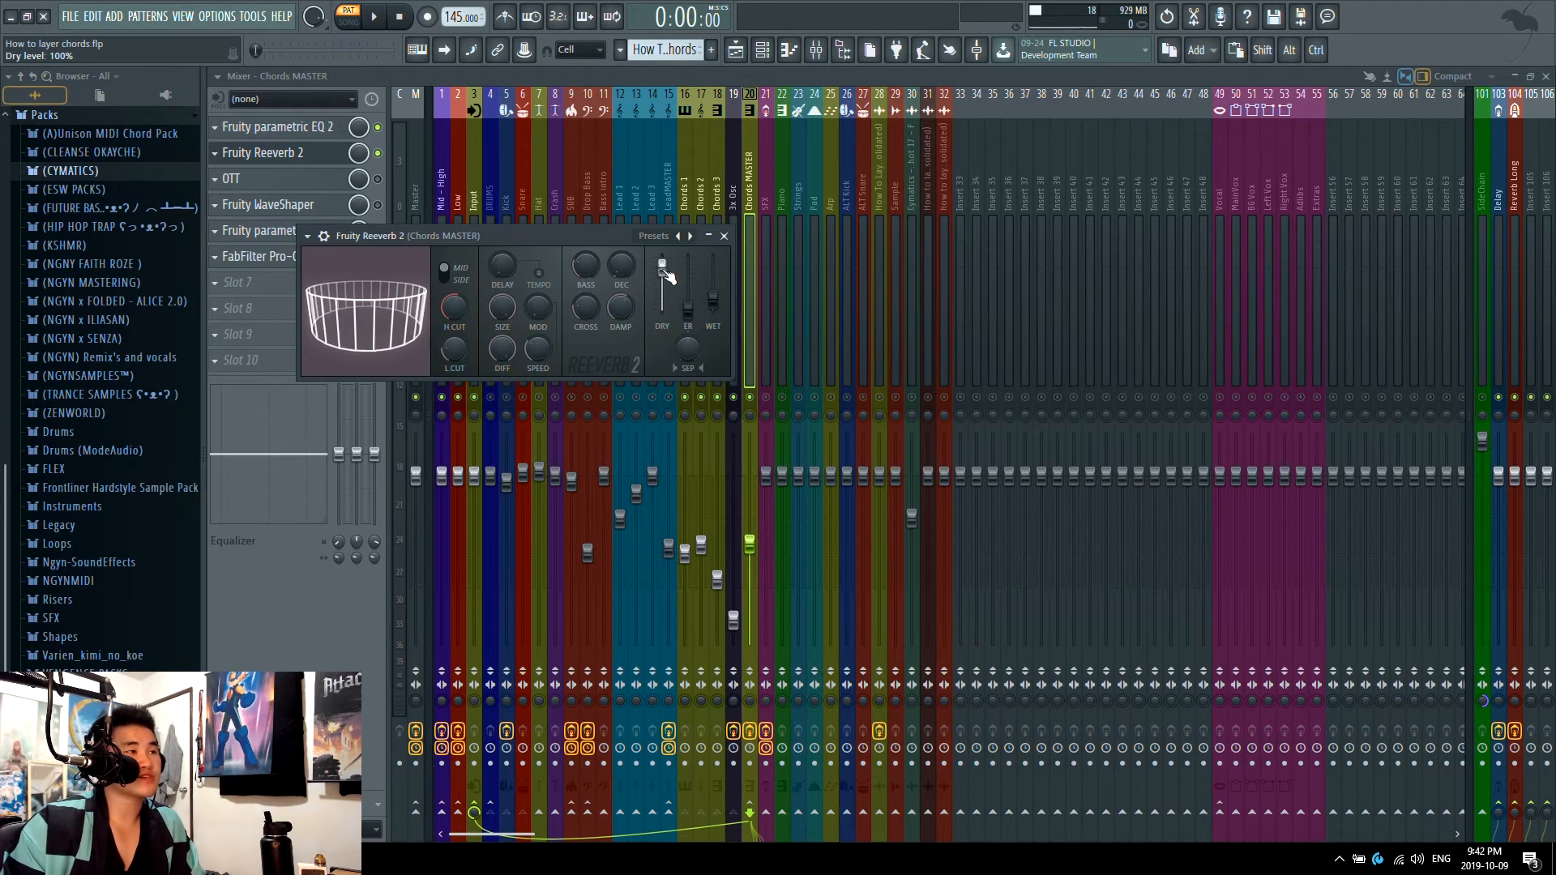
left_click_drag(662, 267, 662, 312)
key("space")
mouse_move(713, 300)
left_mouse_down()
mouse_move(713, 264)
mouse_move(713, 303)
left_mouse_up()
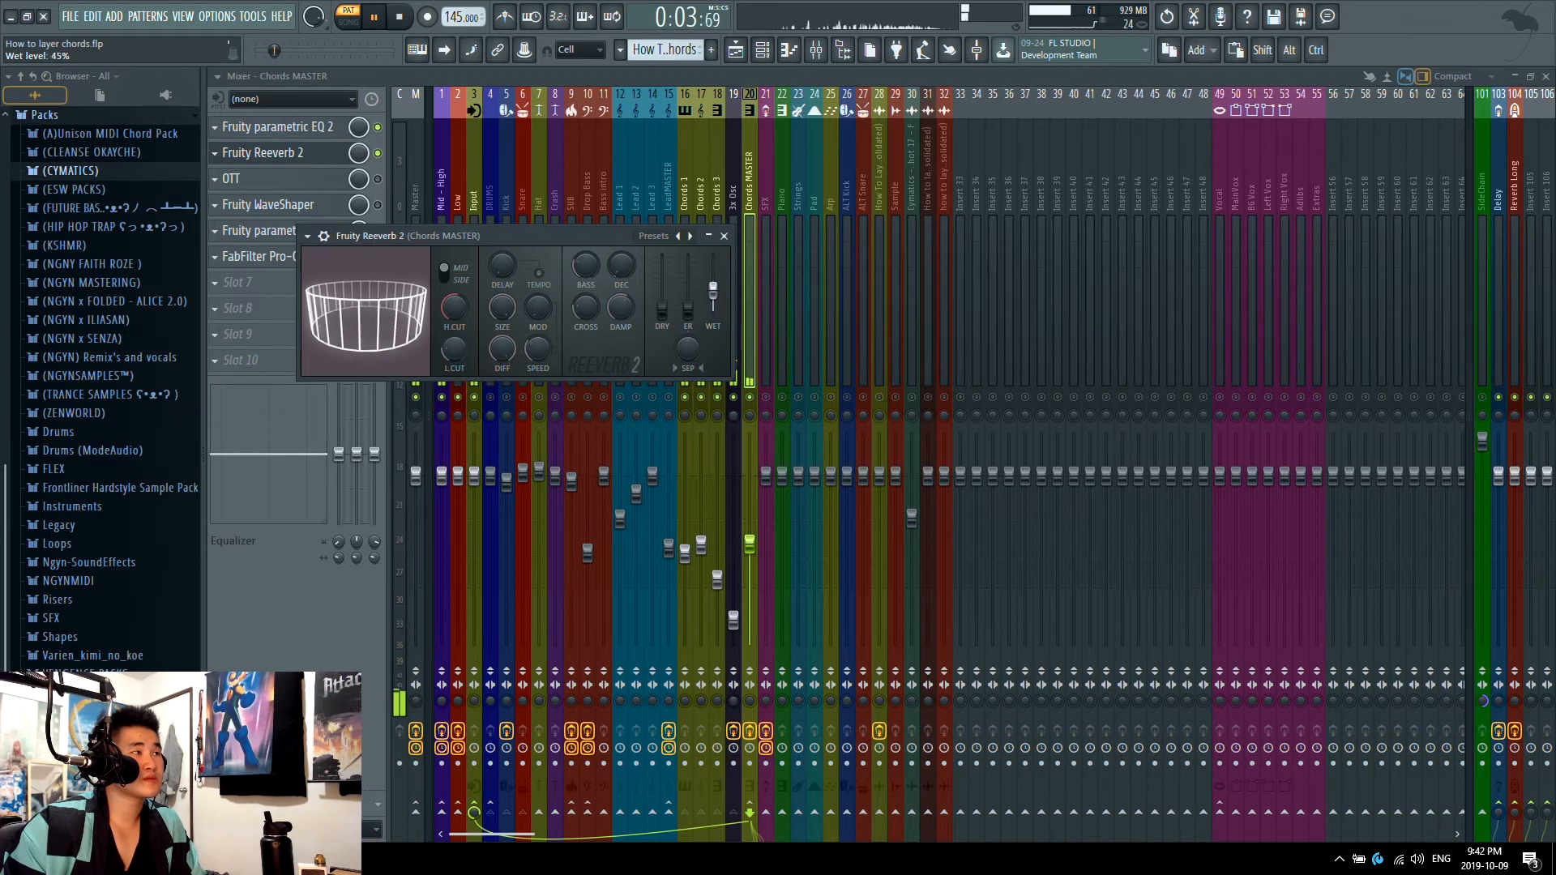
key("space")
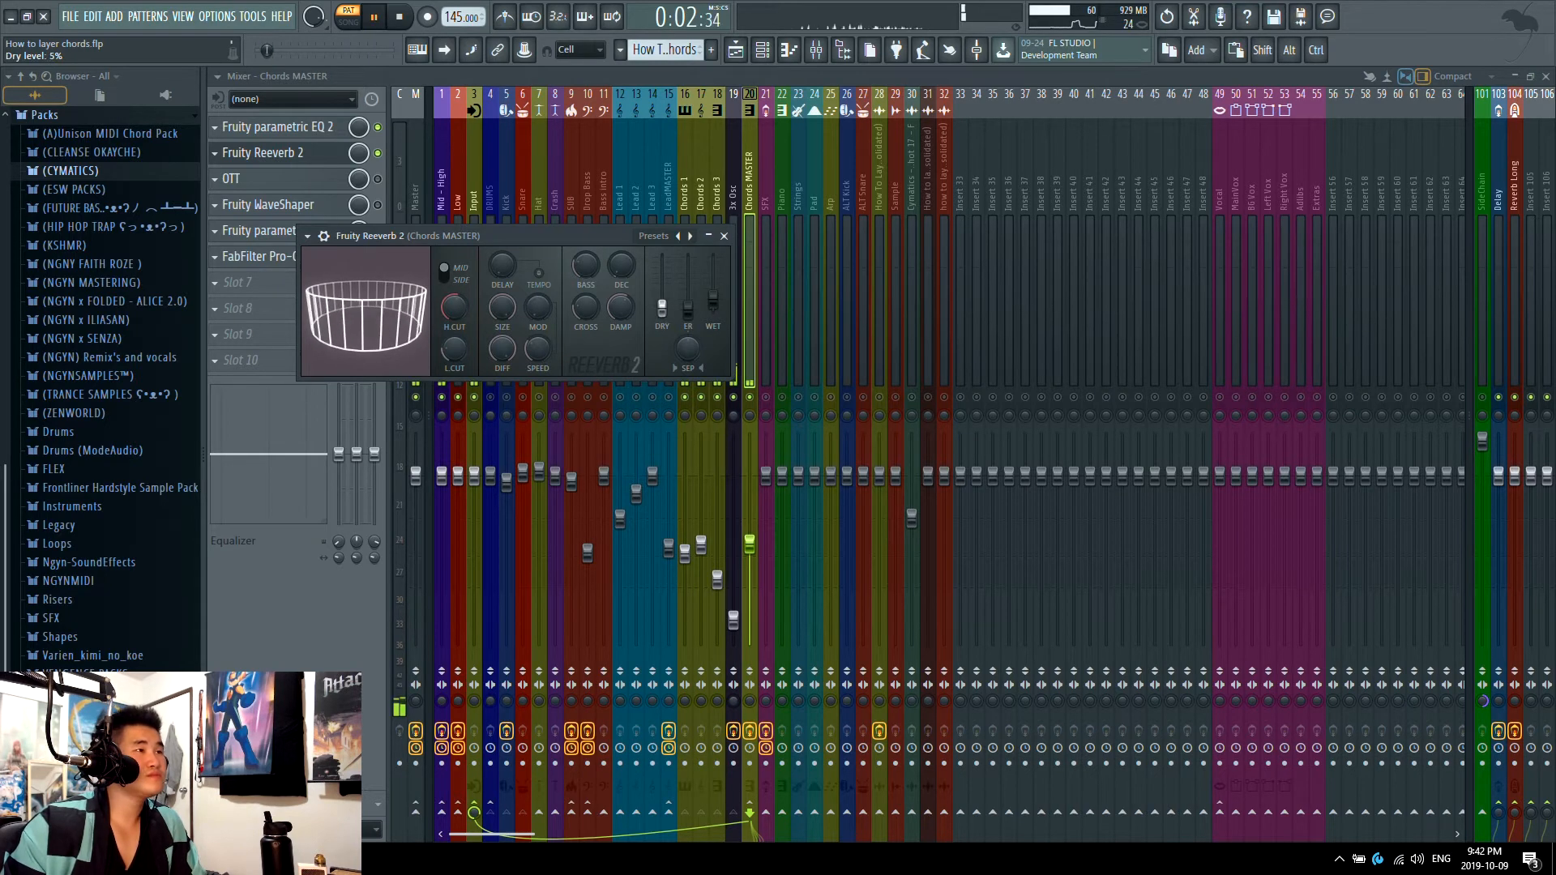
left_click_drag(662, 309, 662, 273)
key("space")
key("Escape")
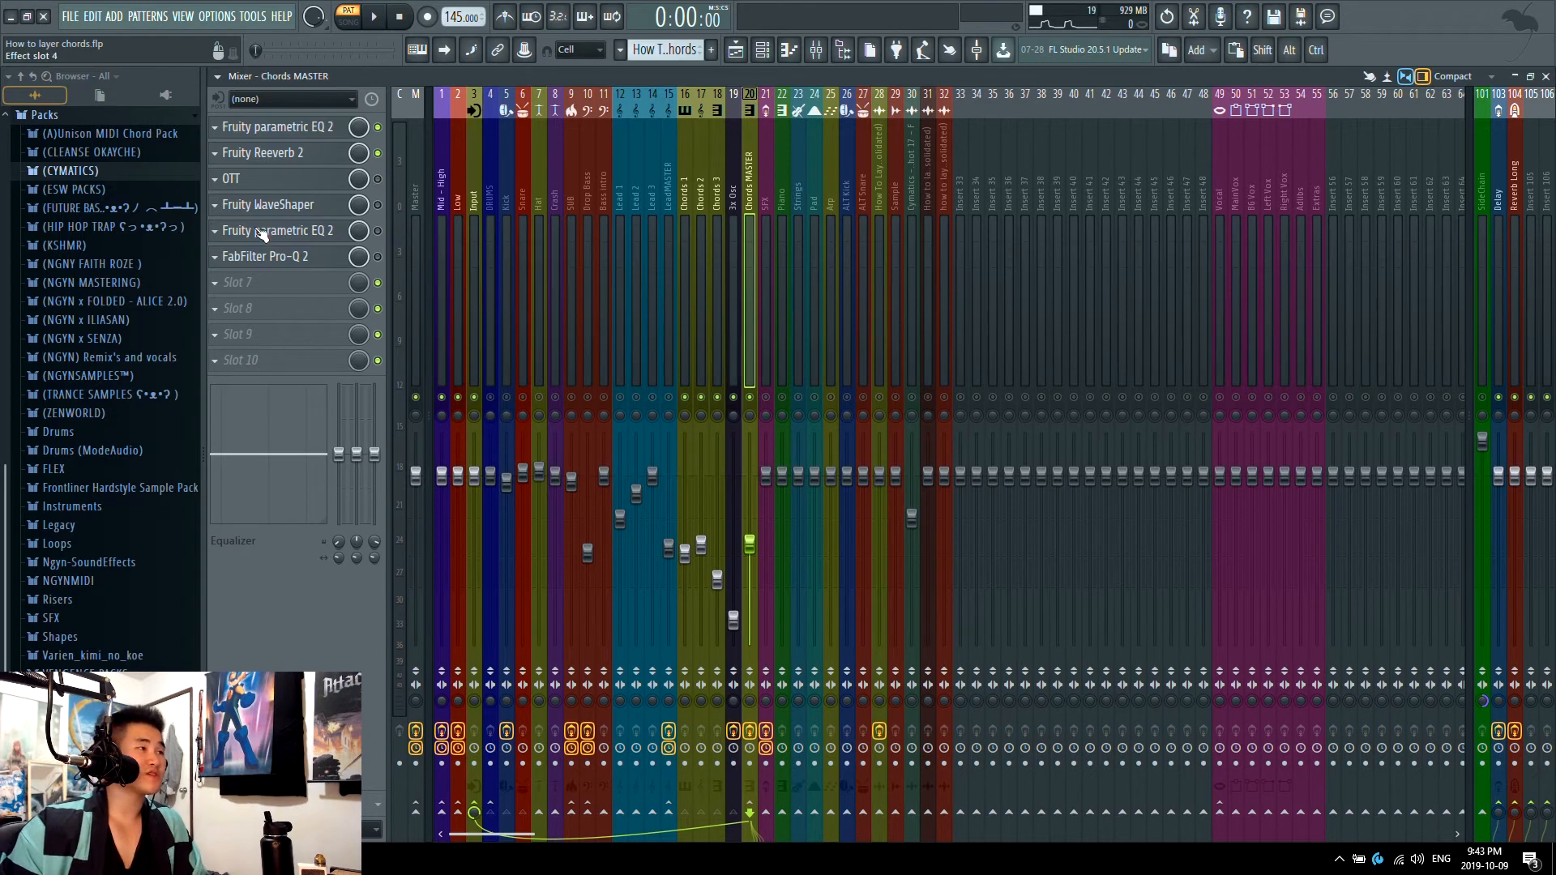
Step: Enable OTT on Chords MASTER and look over its settings and those of Fruity Reeverb 2
left_click(312, 180)
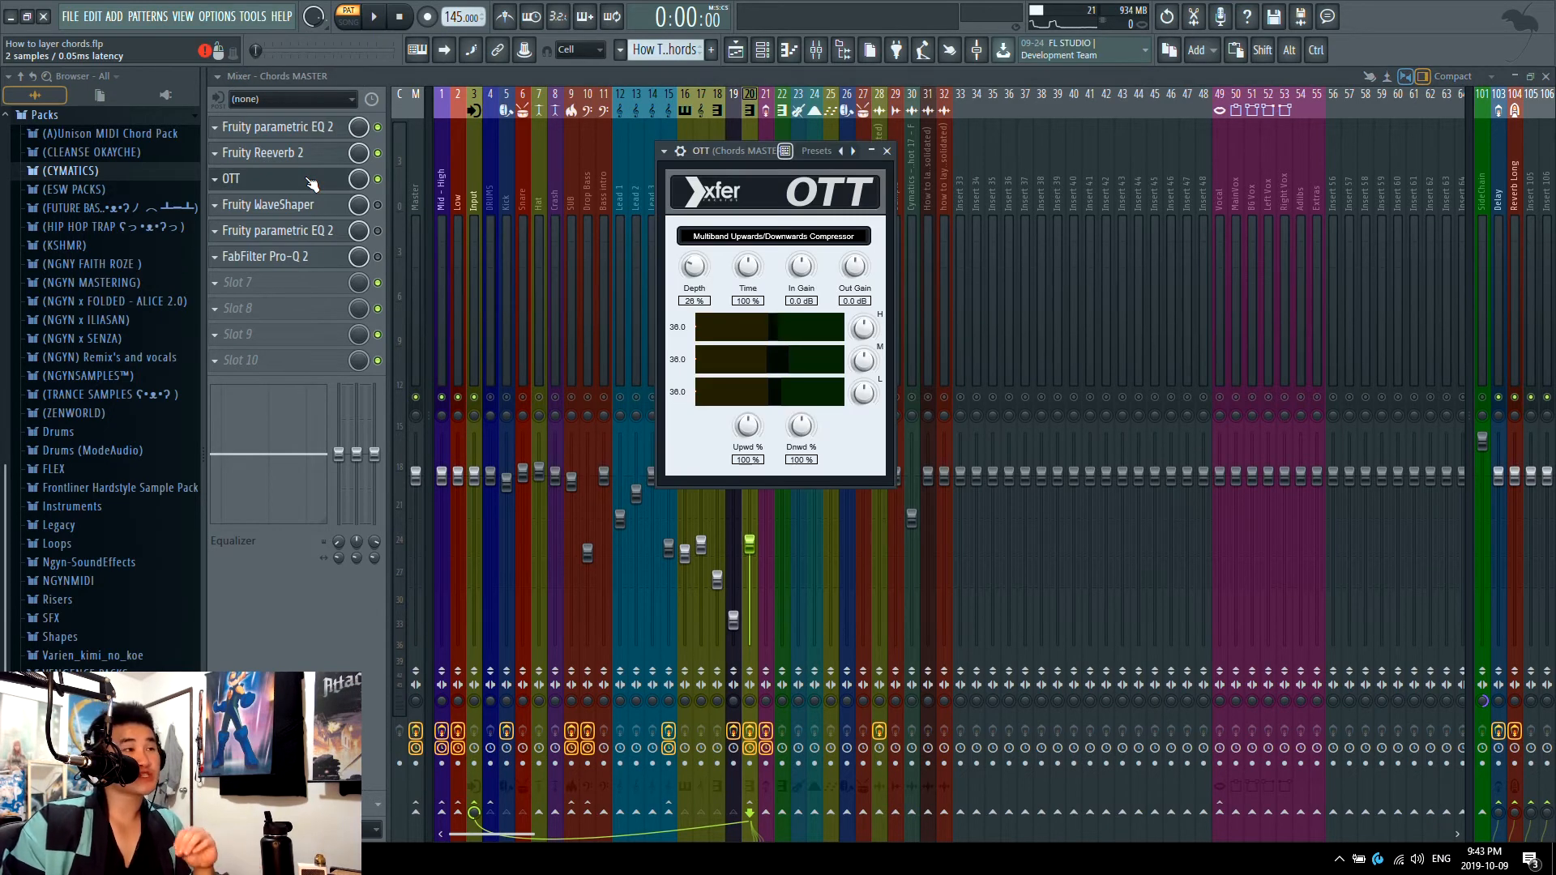
left_click(312, 183)
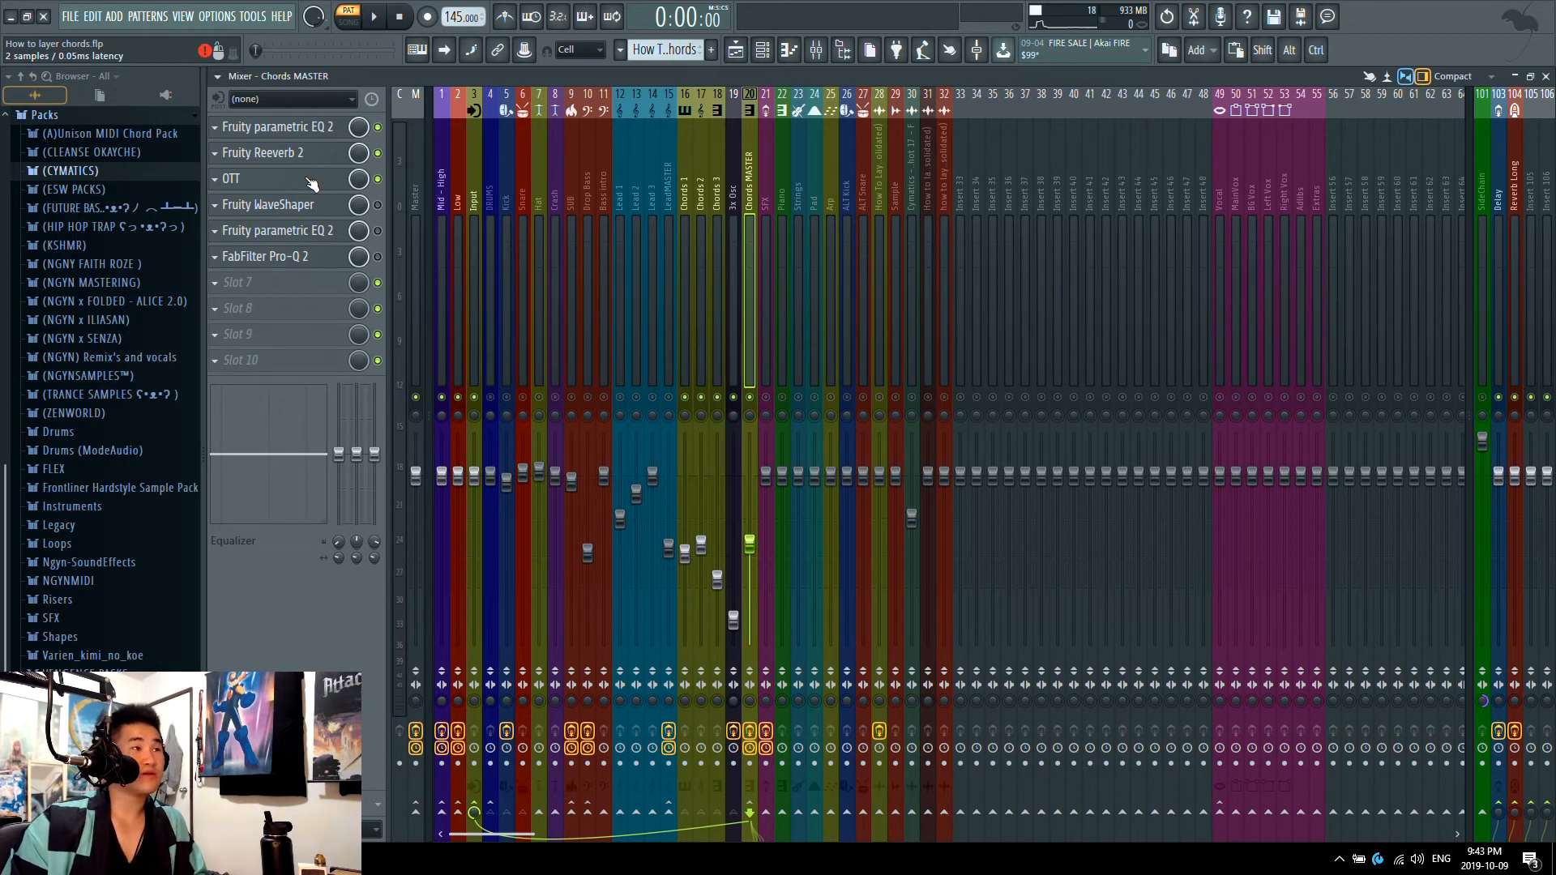
left_click(334, 161)
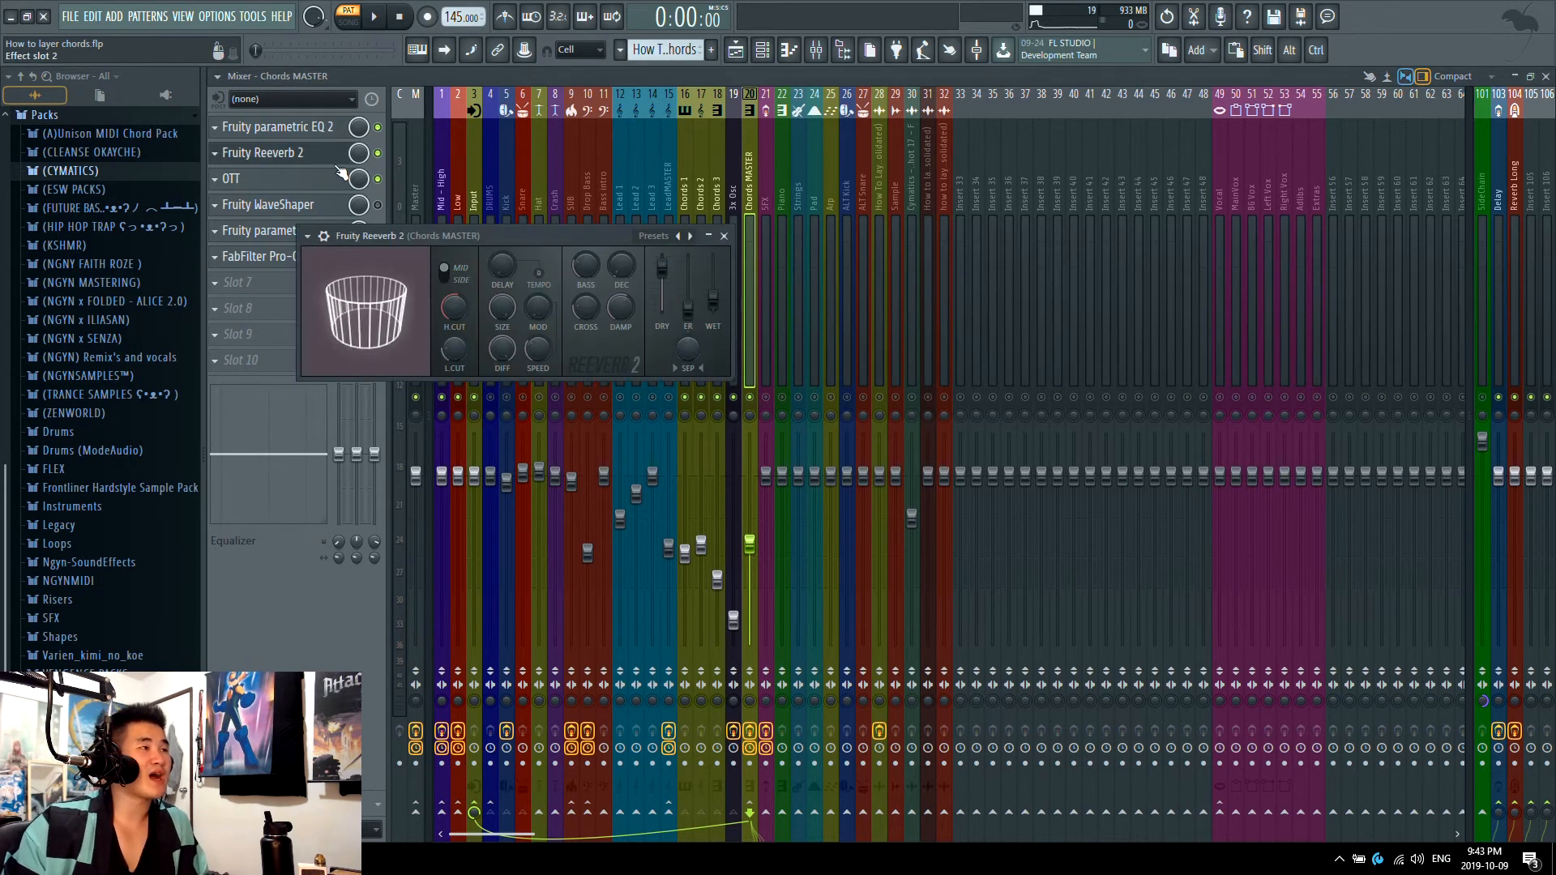
left_click(329, 158)
Step: Play the chords with OTT's depth at 100%, reset it to 0%, readjust it slightly by ear and close OTT
left_click(323, 178)
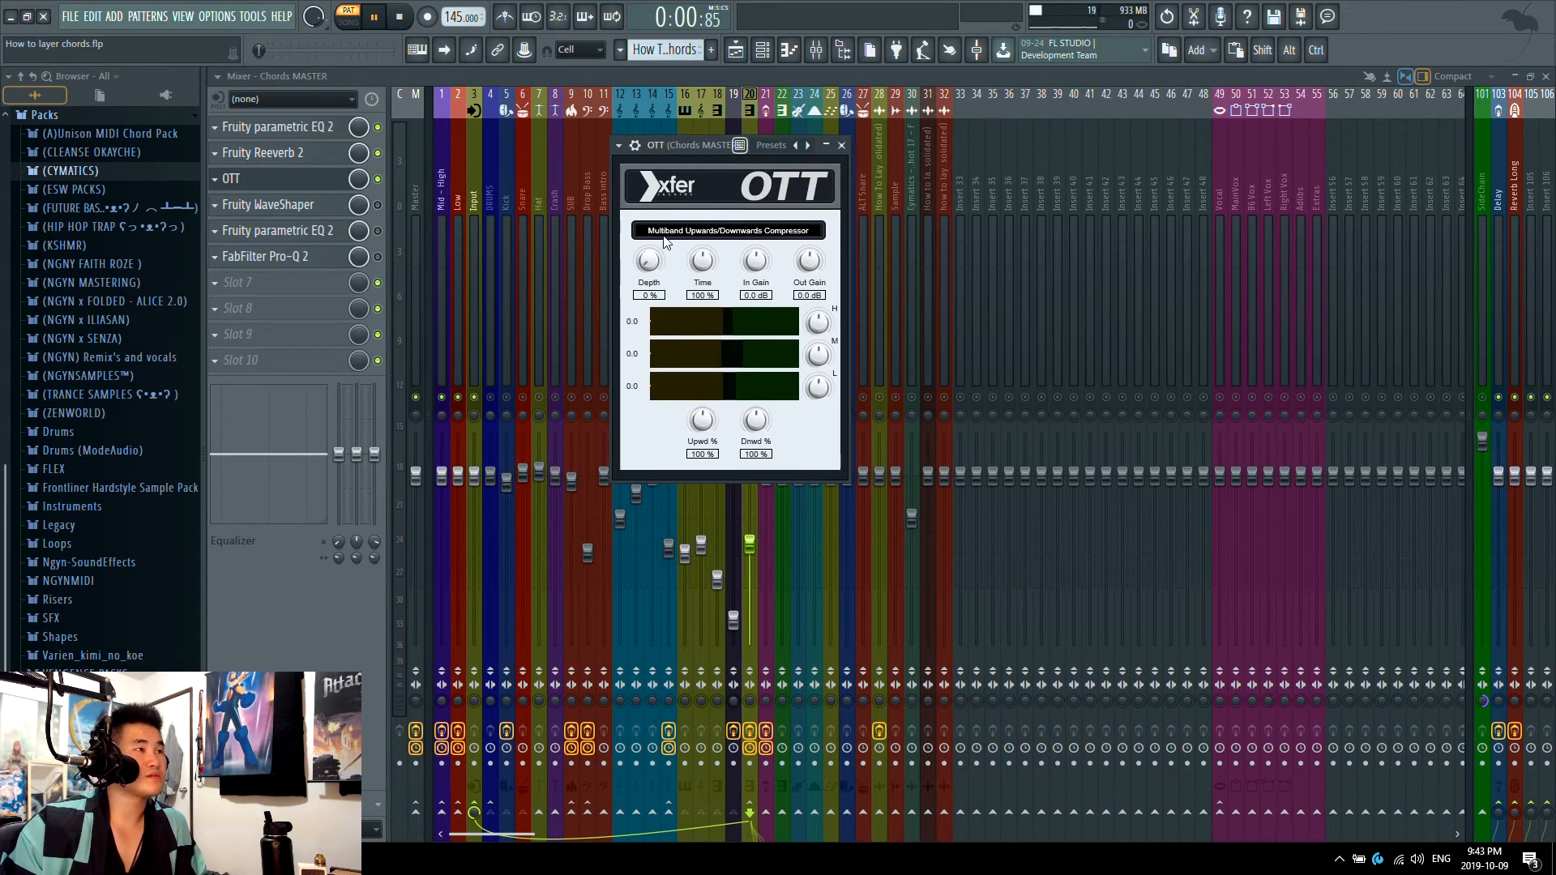
left_click_drag(651, 264, 670, 110)
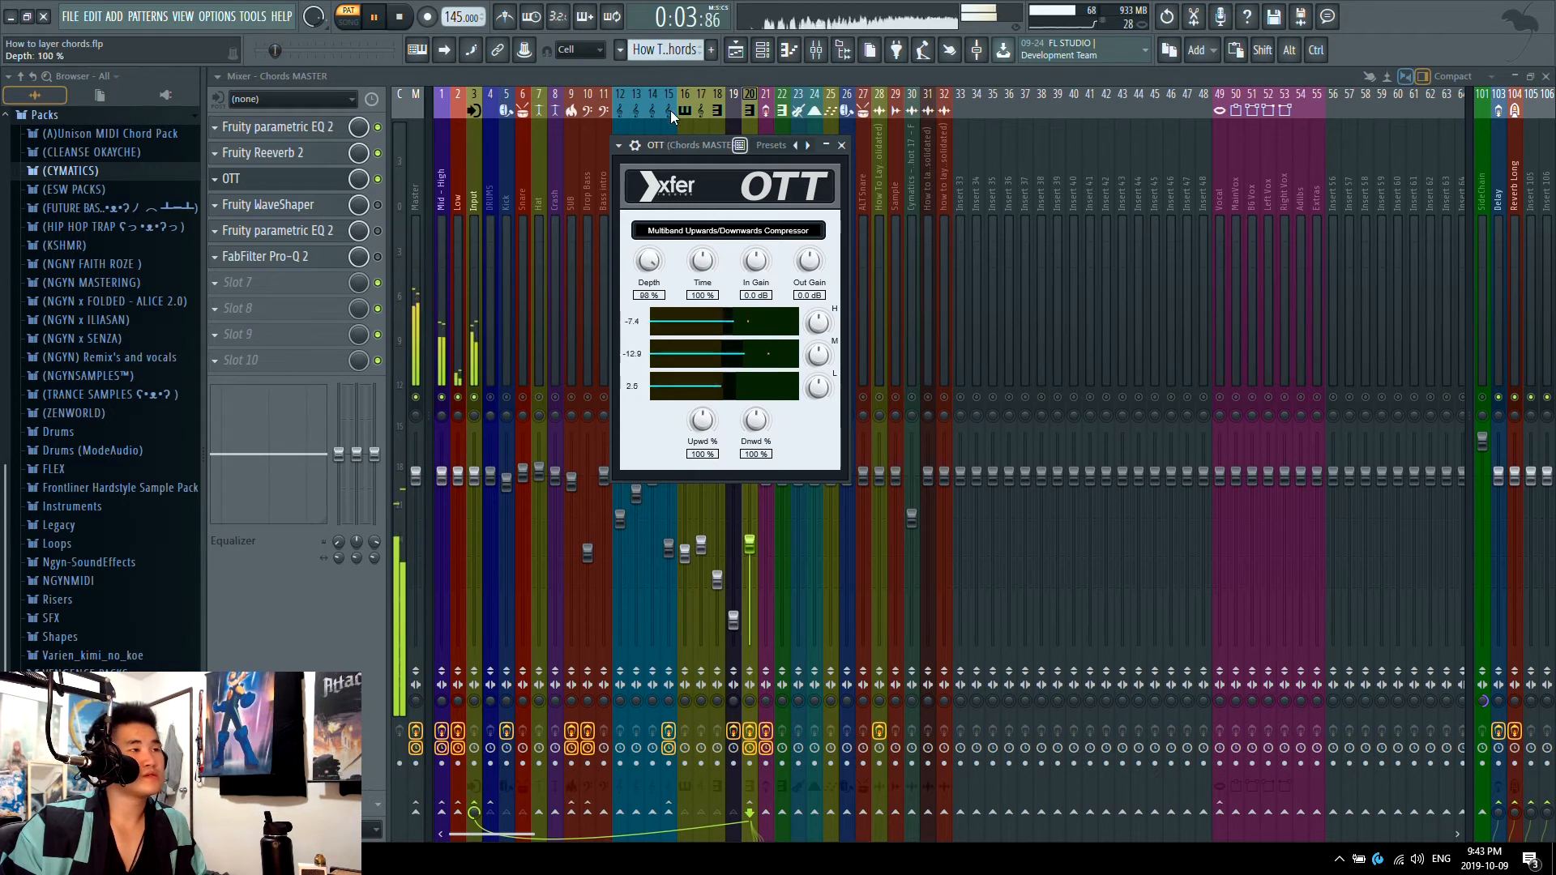
key("space")
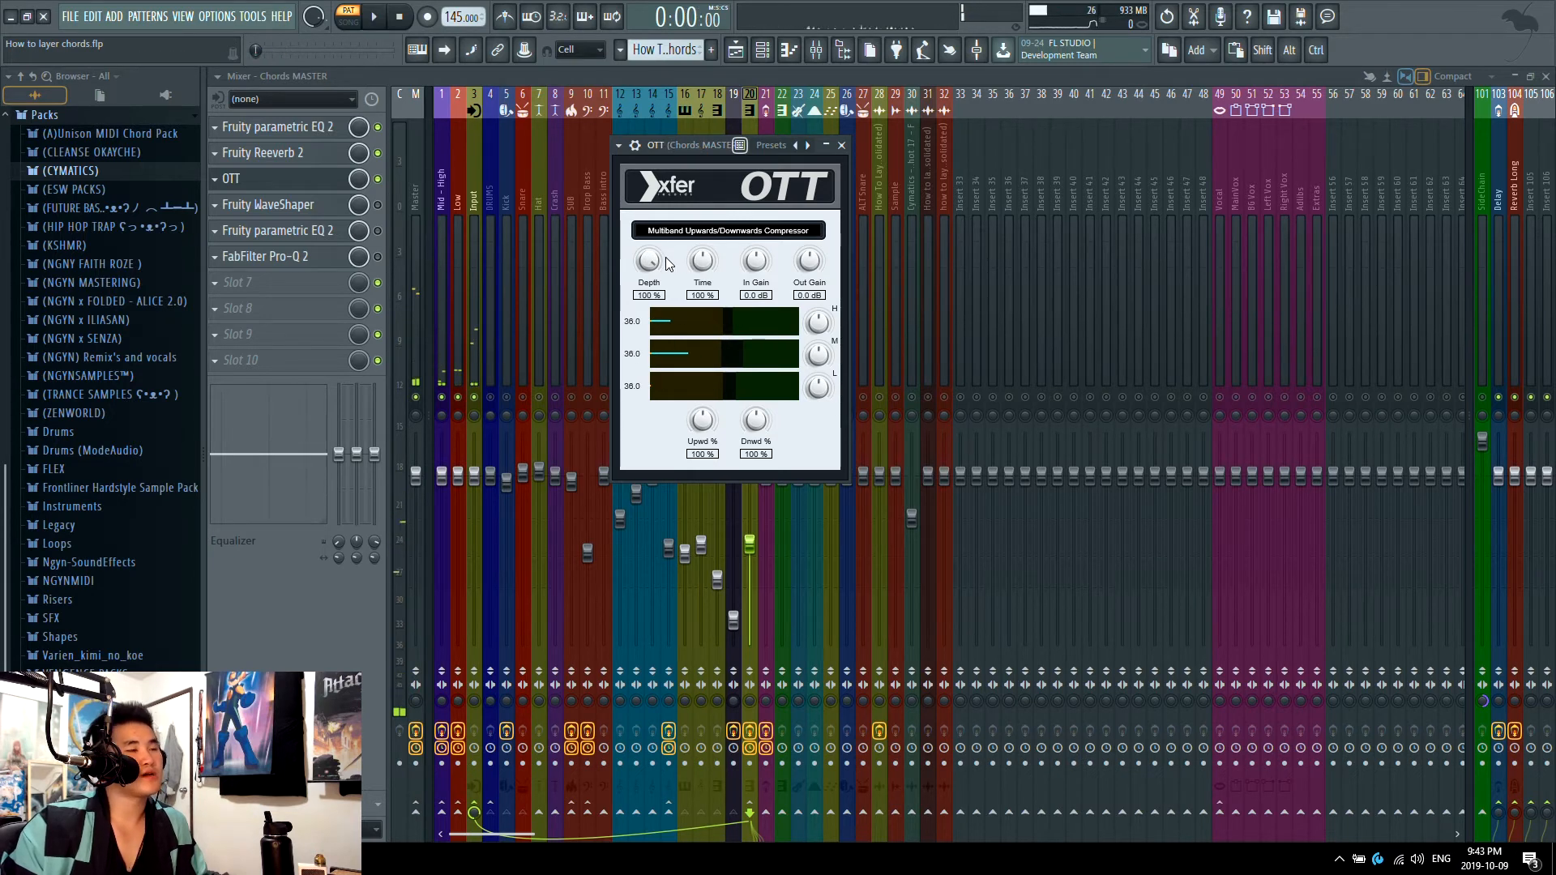
left_click(652, 258, "ctrl")
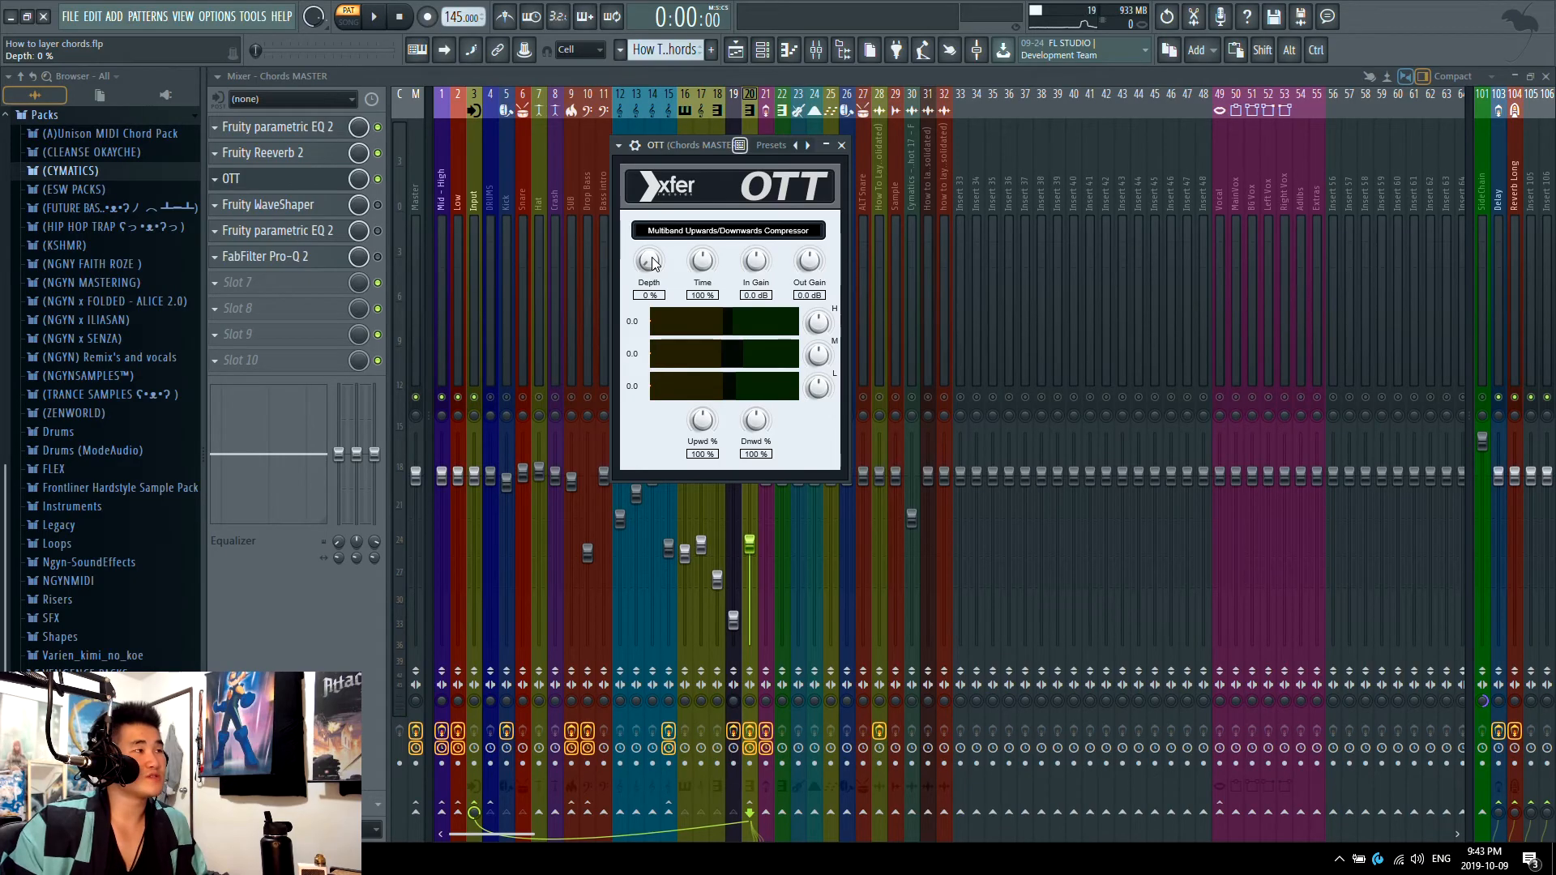
left_click_drag(654, 261, 655, 230)
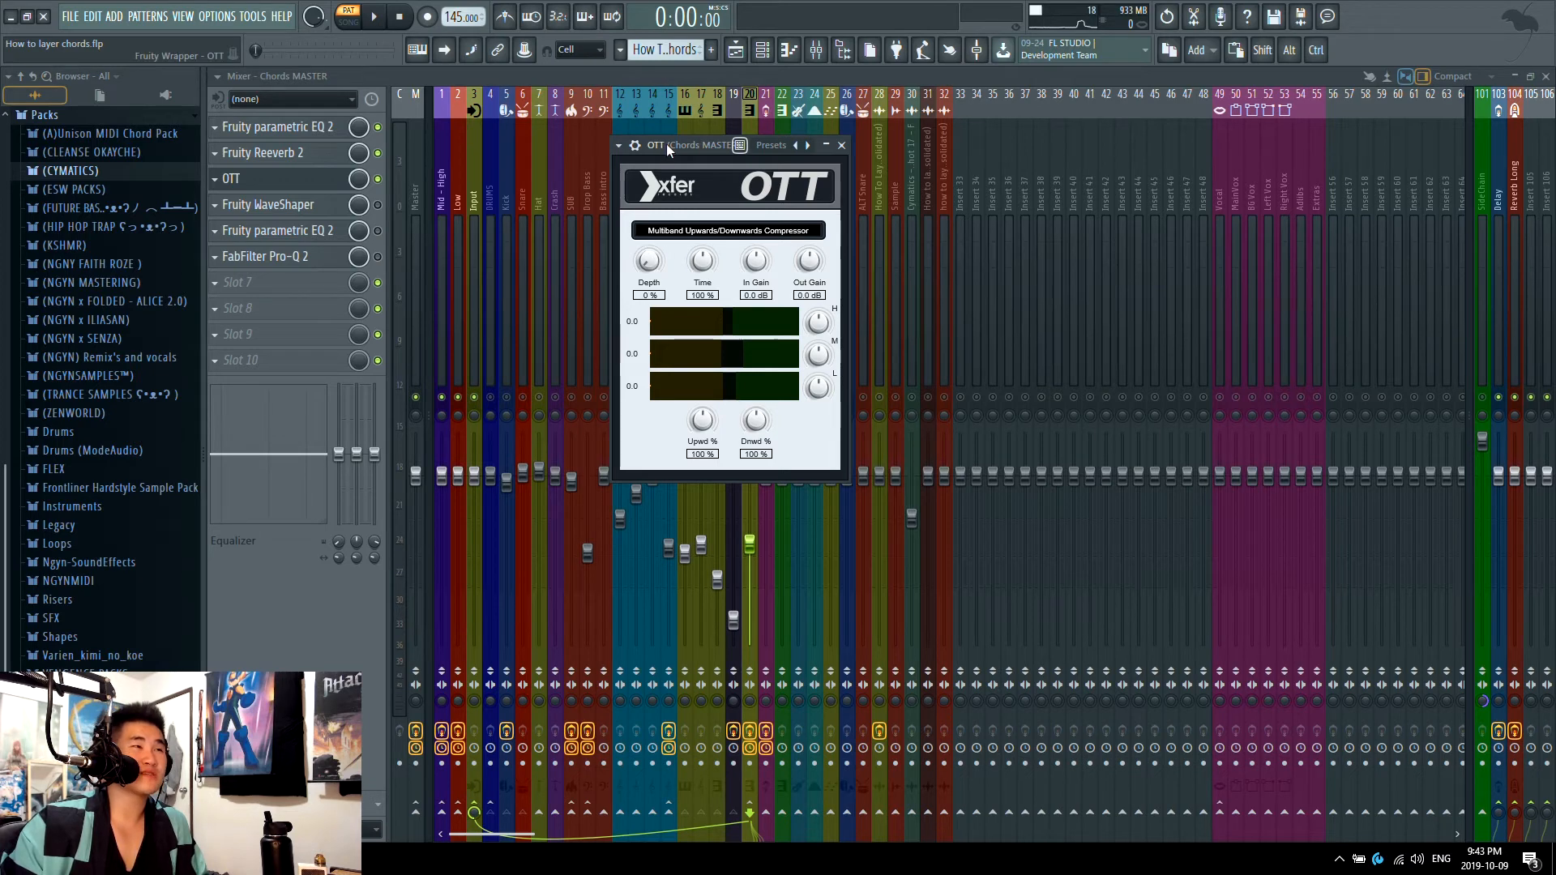
left_click_drag(666, 144, 640, 148)
key("space")
left_click_drag(626, 236, 624, 227)
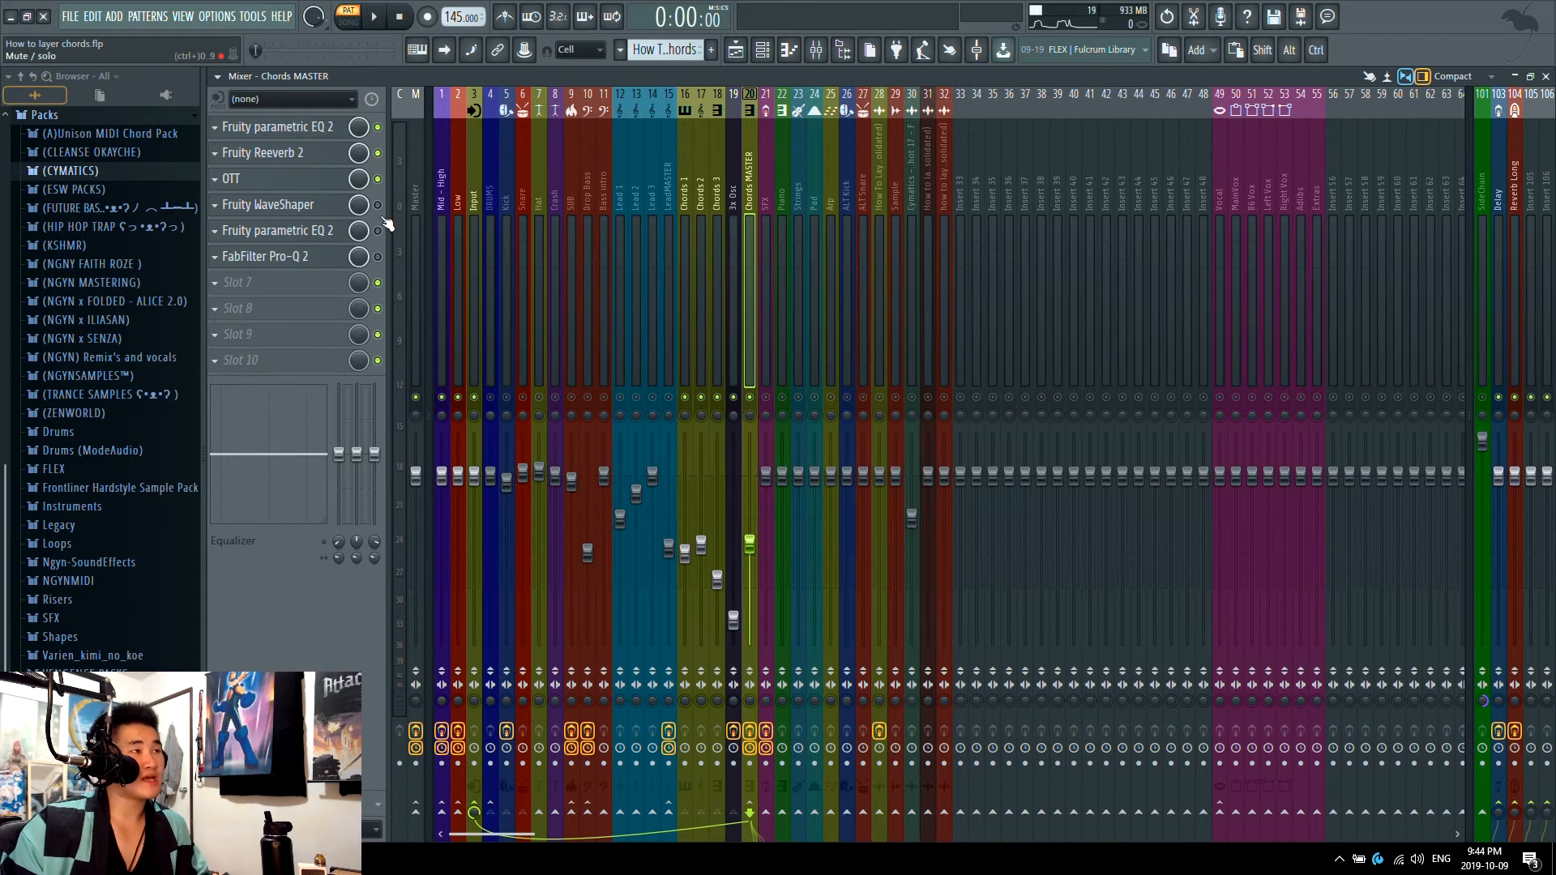
Step: Raise the Chords MASTER volume to the default fader level, play the processed chords and return to the playlist
left_click(247, 212)
left_click(243, 208)
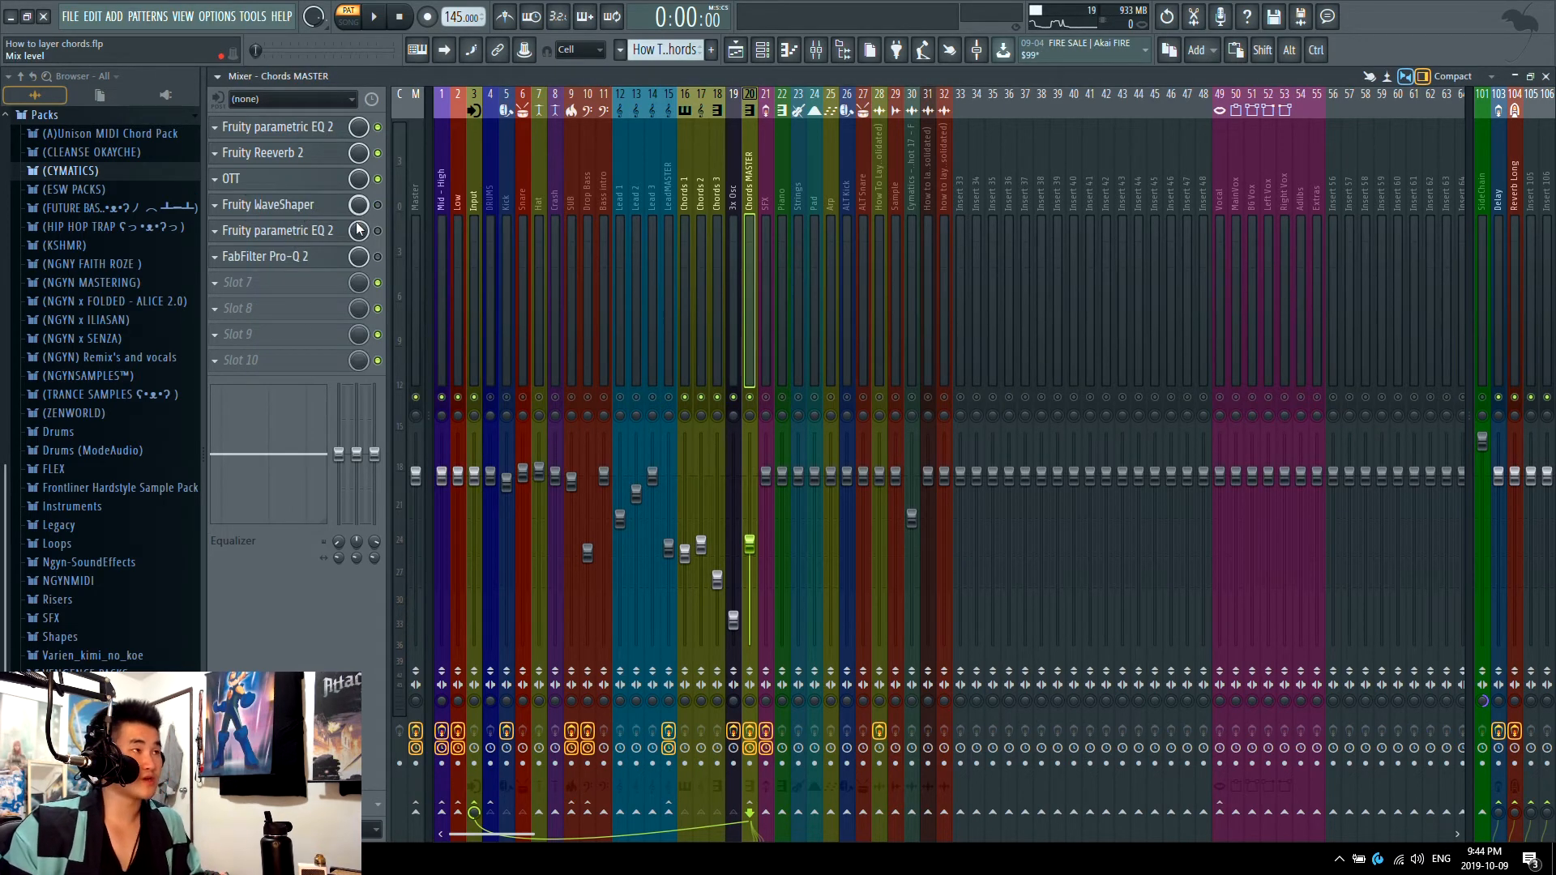
left_click_drag(751, 544, 749, 473)
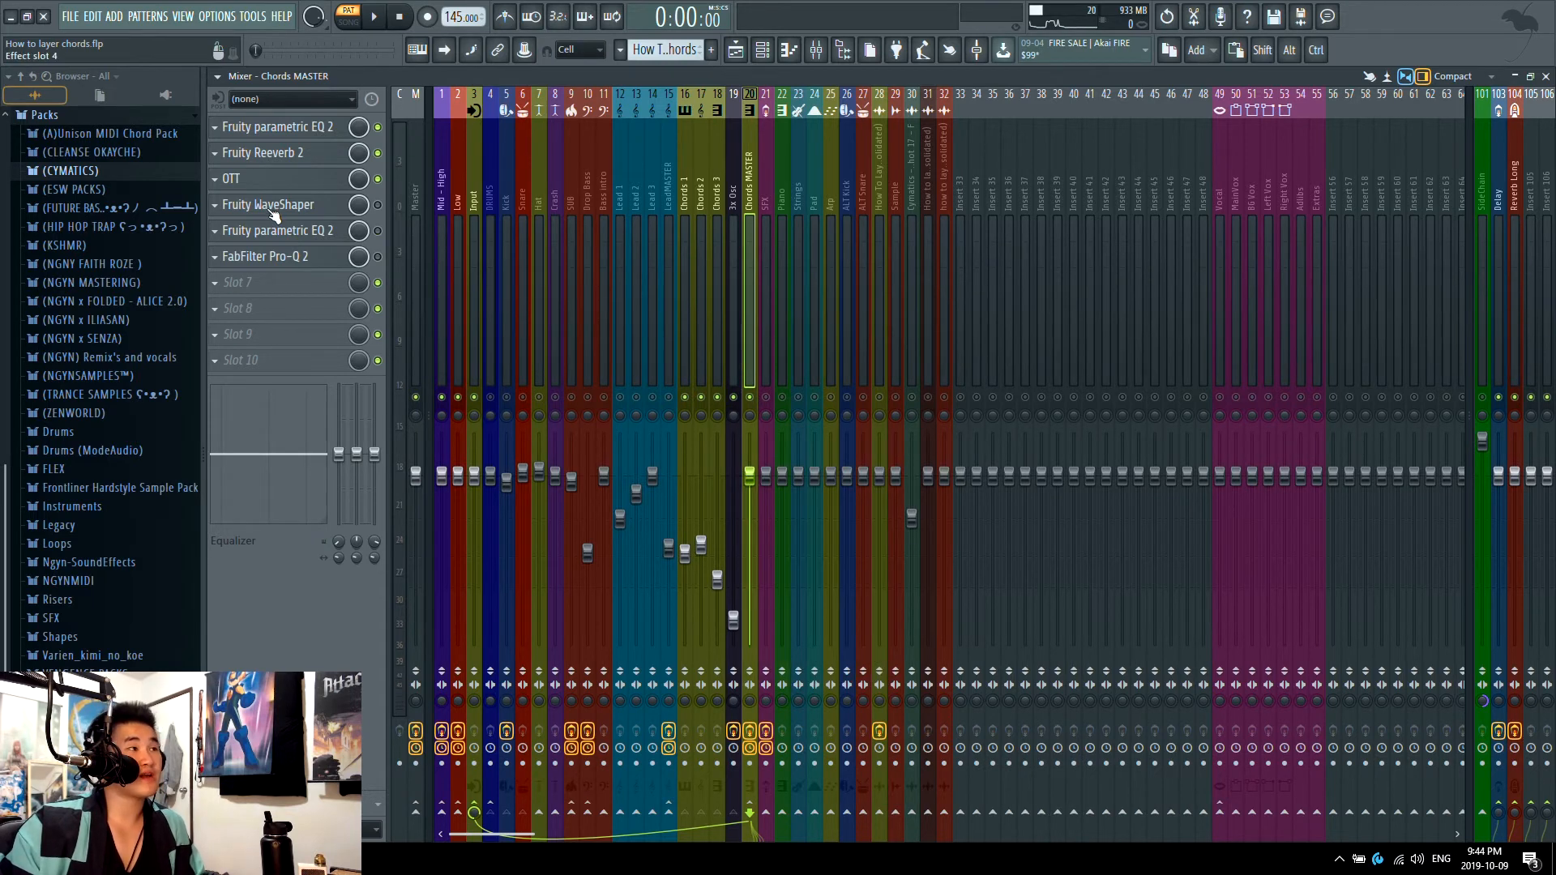
key("space")
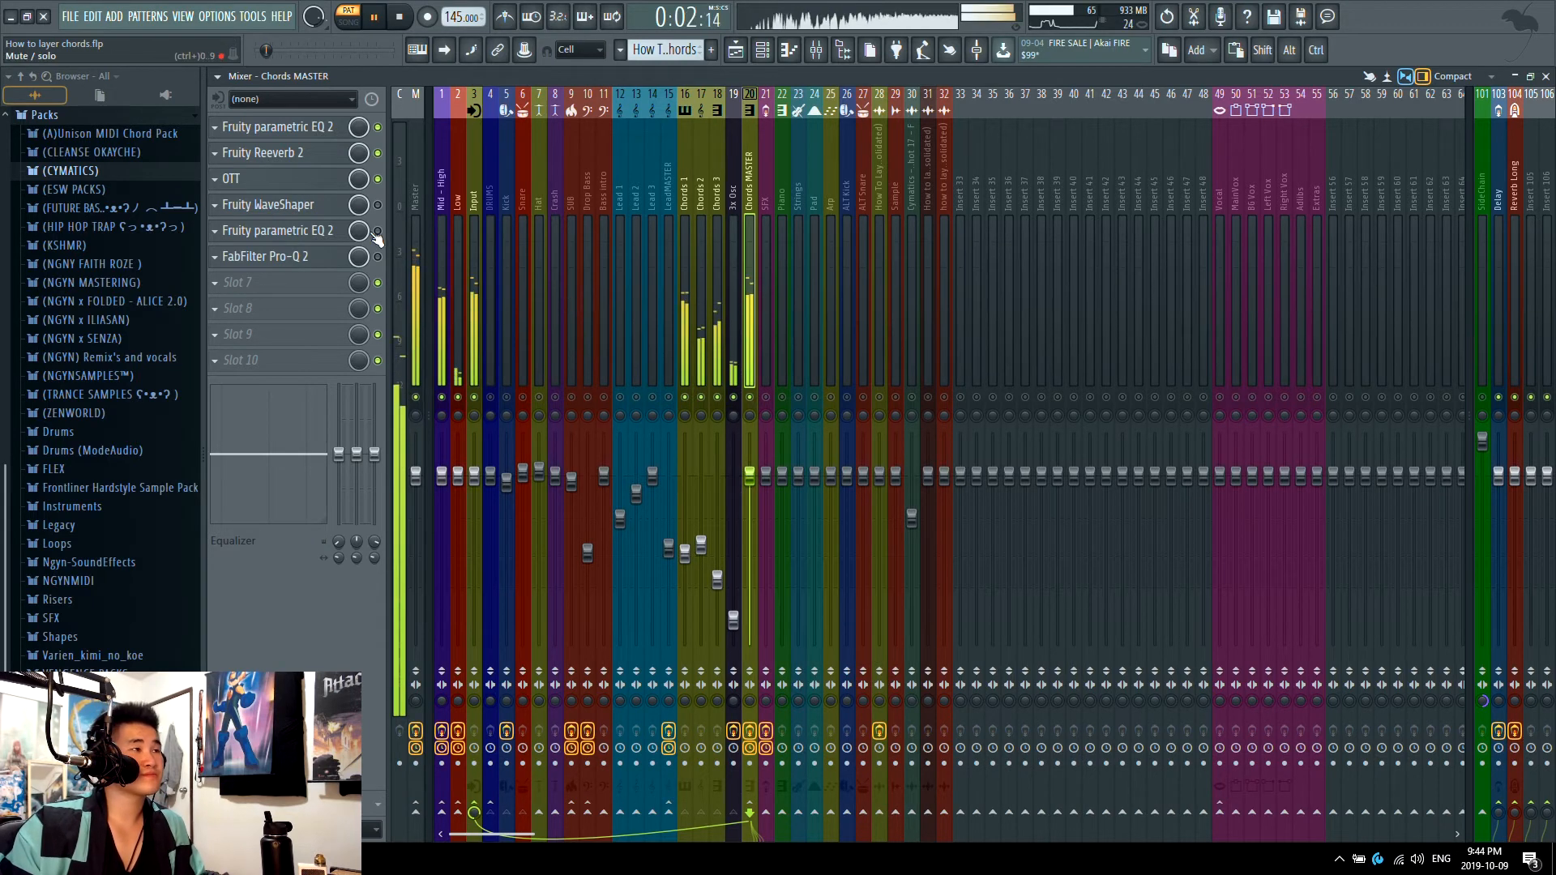
key("space")
left_click(736, 51)
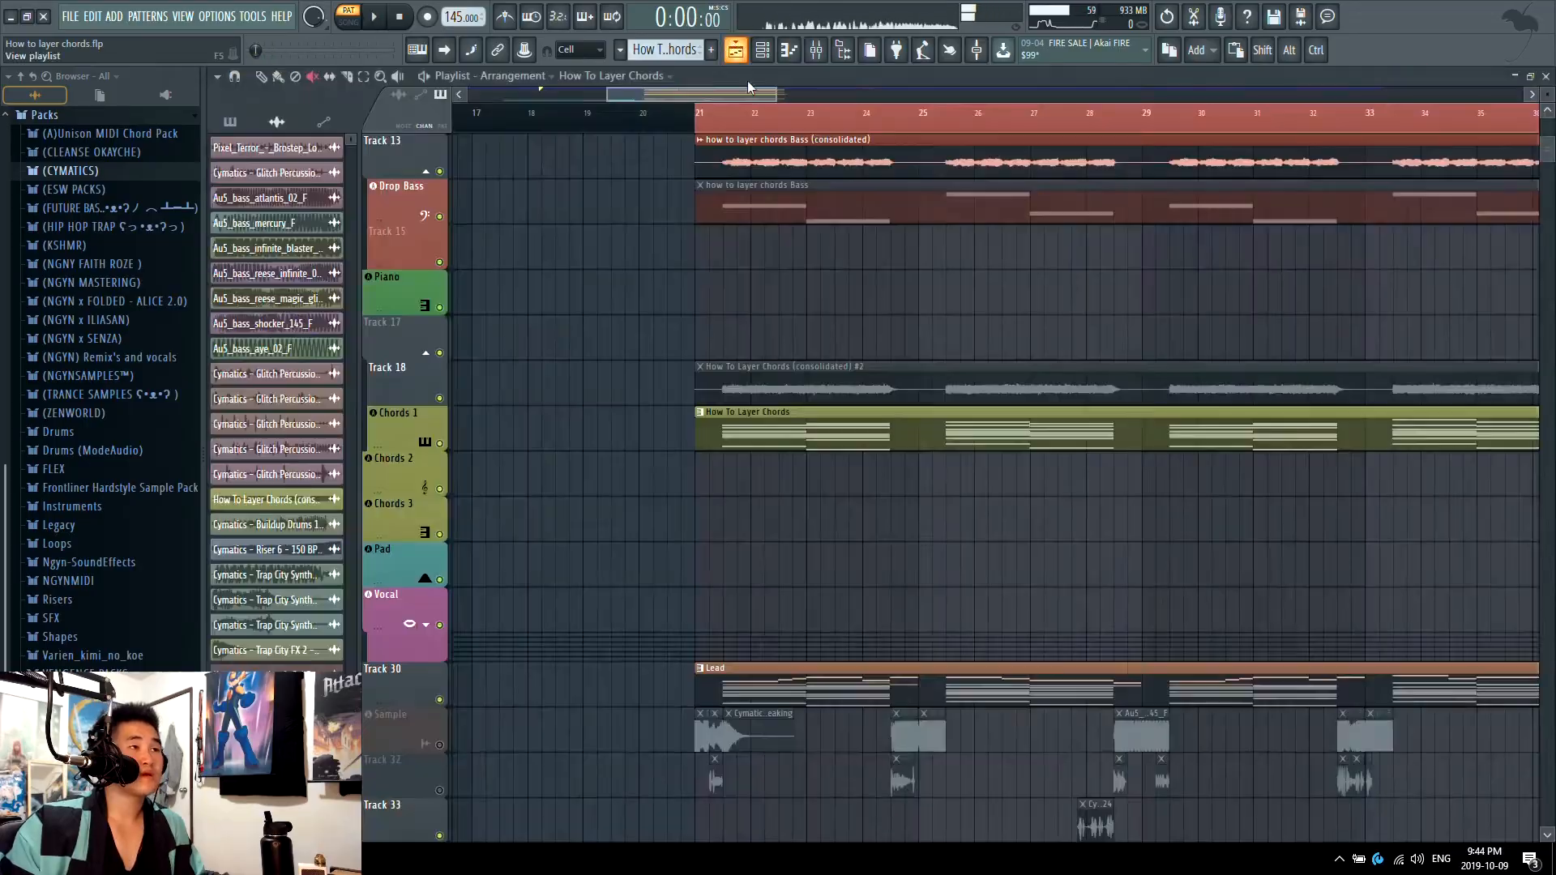
Step: Play the full drop from bar 21 in song mode, checking the playlist and the mixer levels with Chords MASTER selected
left_click_drag(748, 112, 707, 112)
key("F9")
key("space")
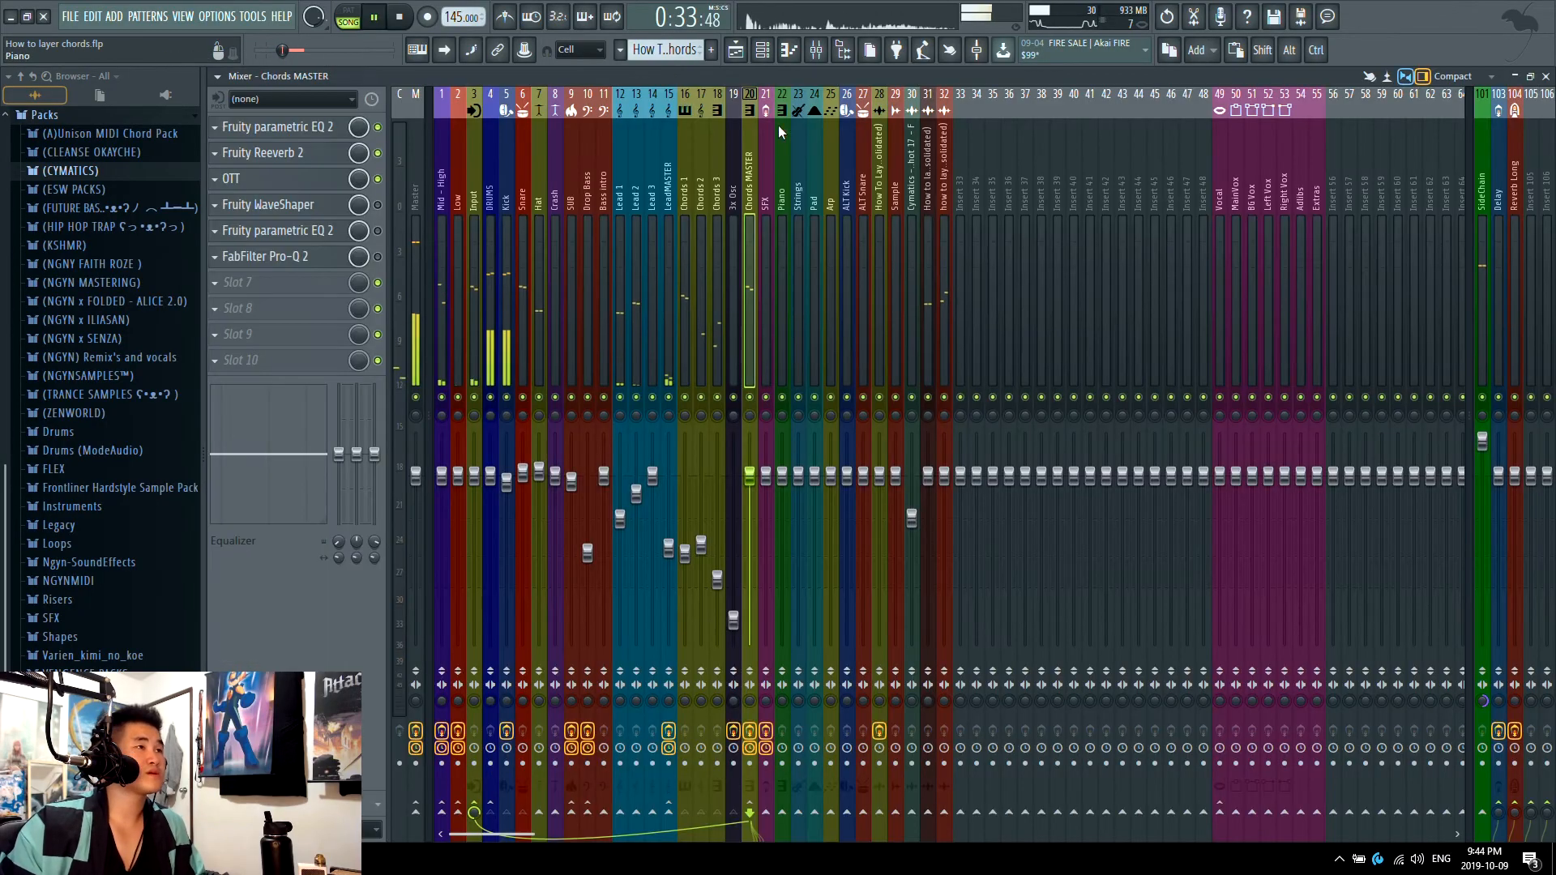
left_click(736, 50)
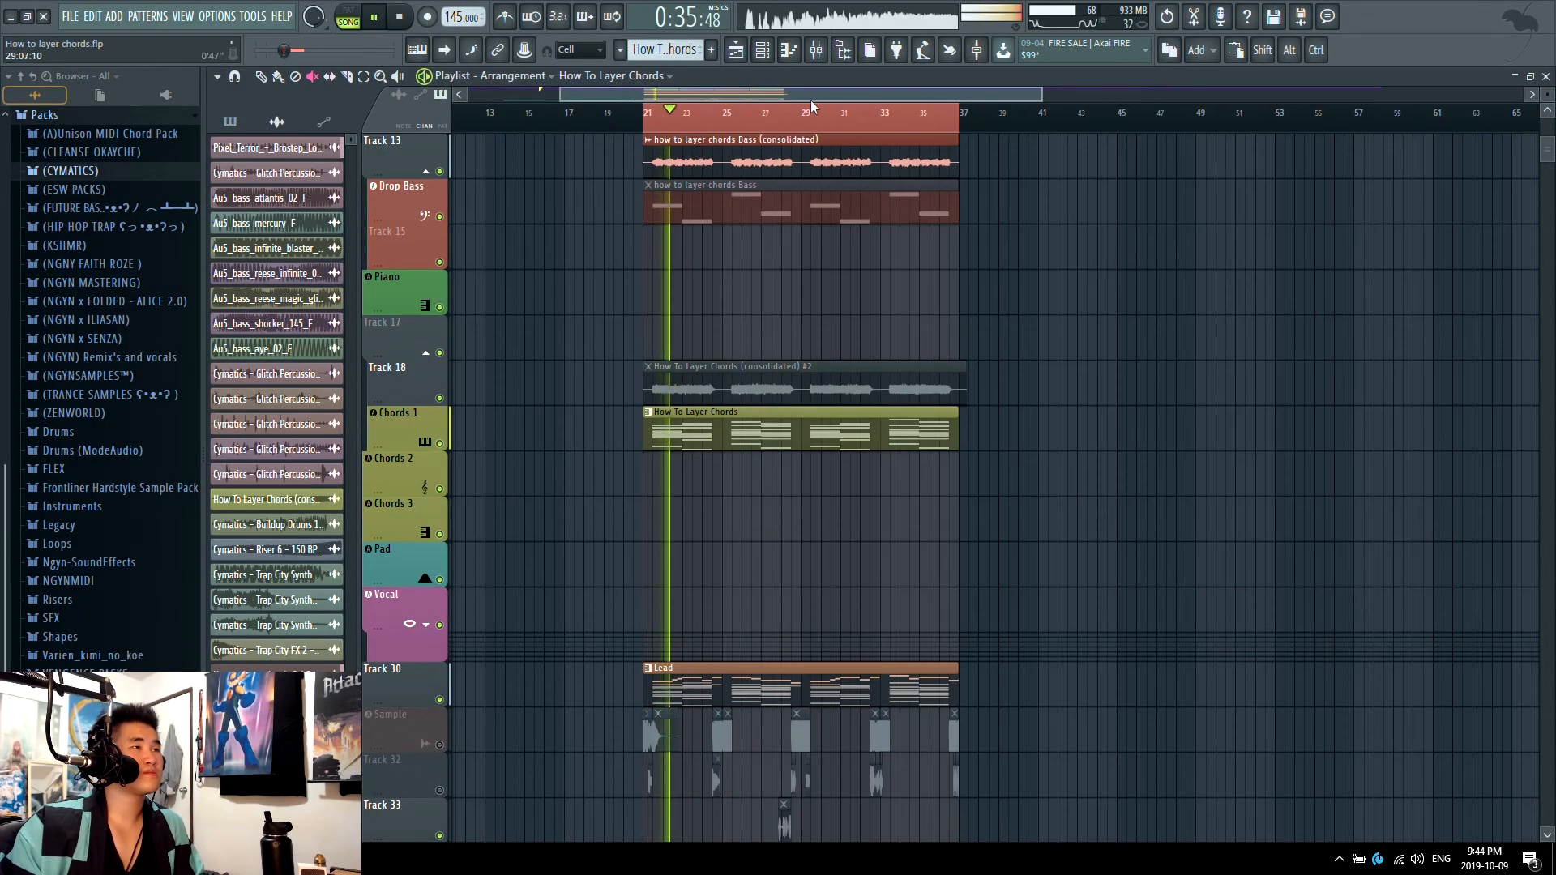
key("F9")
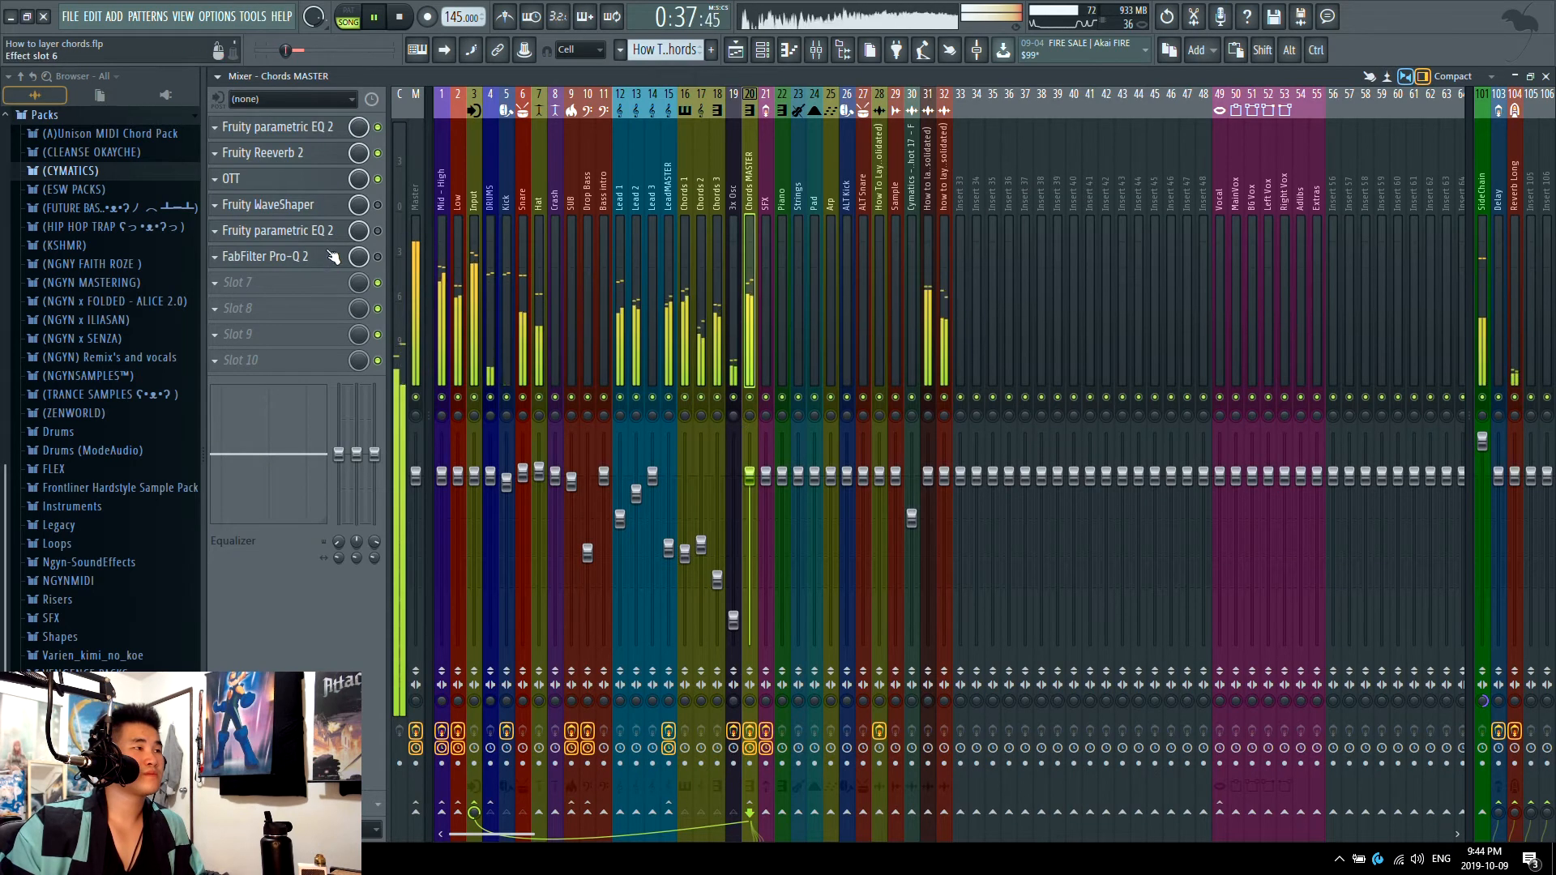
key("space")
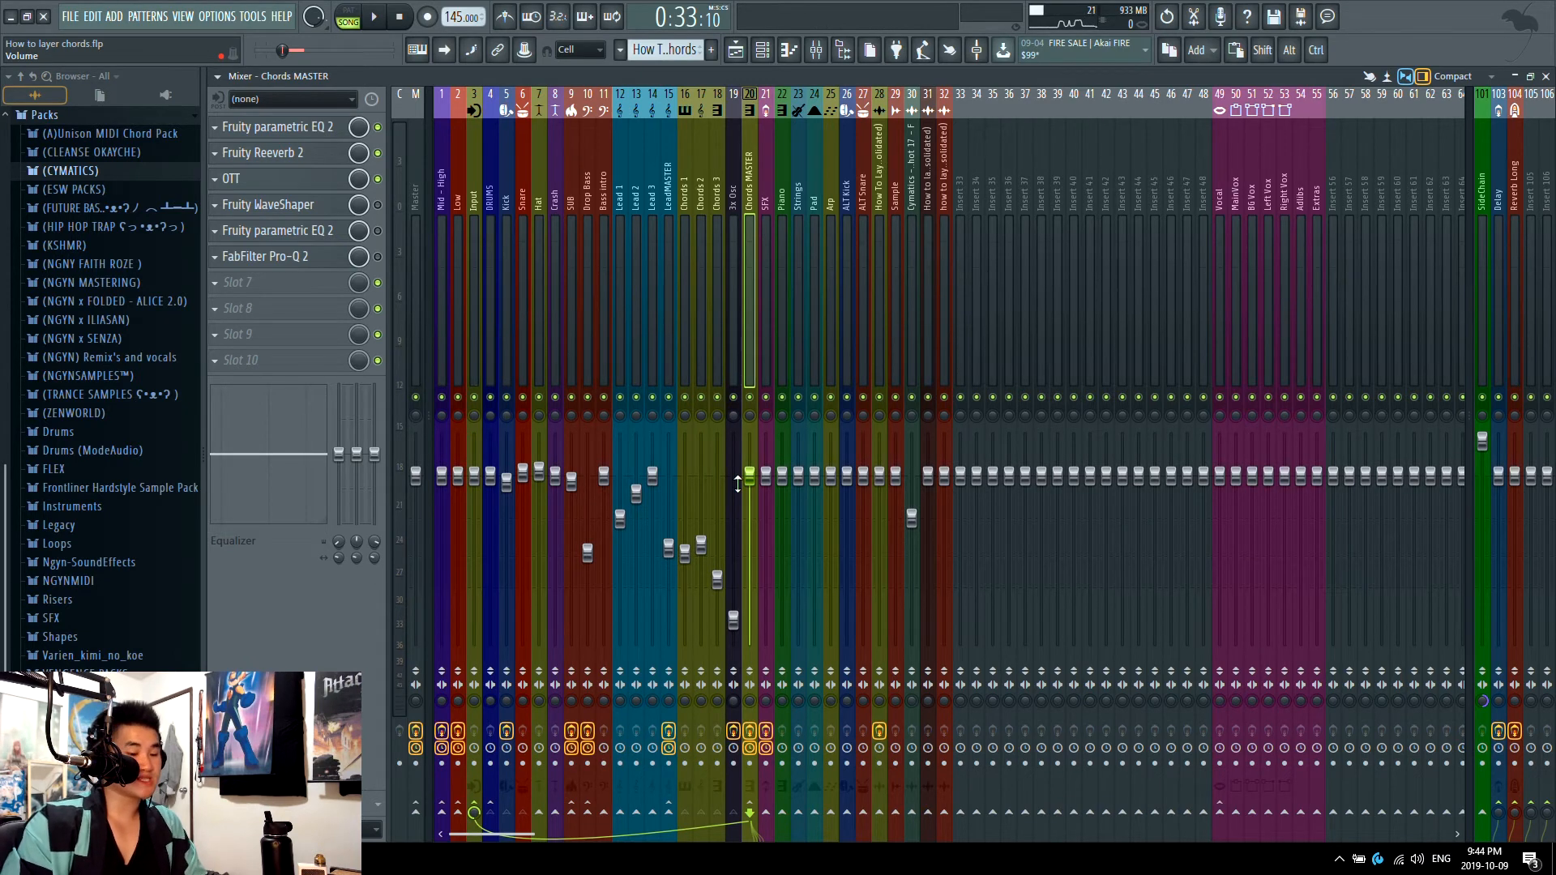
Step: Lower the Chords MASTER volume and reset its Fruity WaveShaper curve to a straight line
left_click_drag(748, 478, 748, 531)
left_click(298, 209)
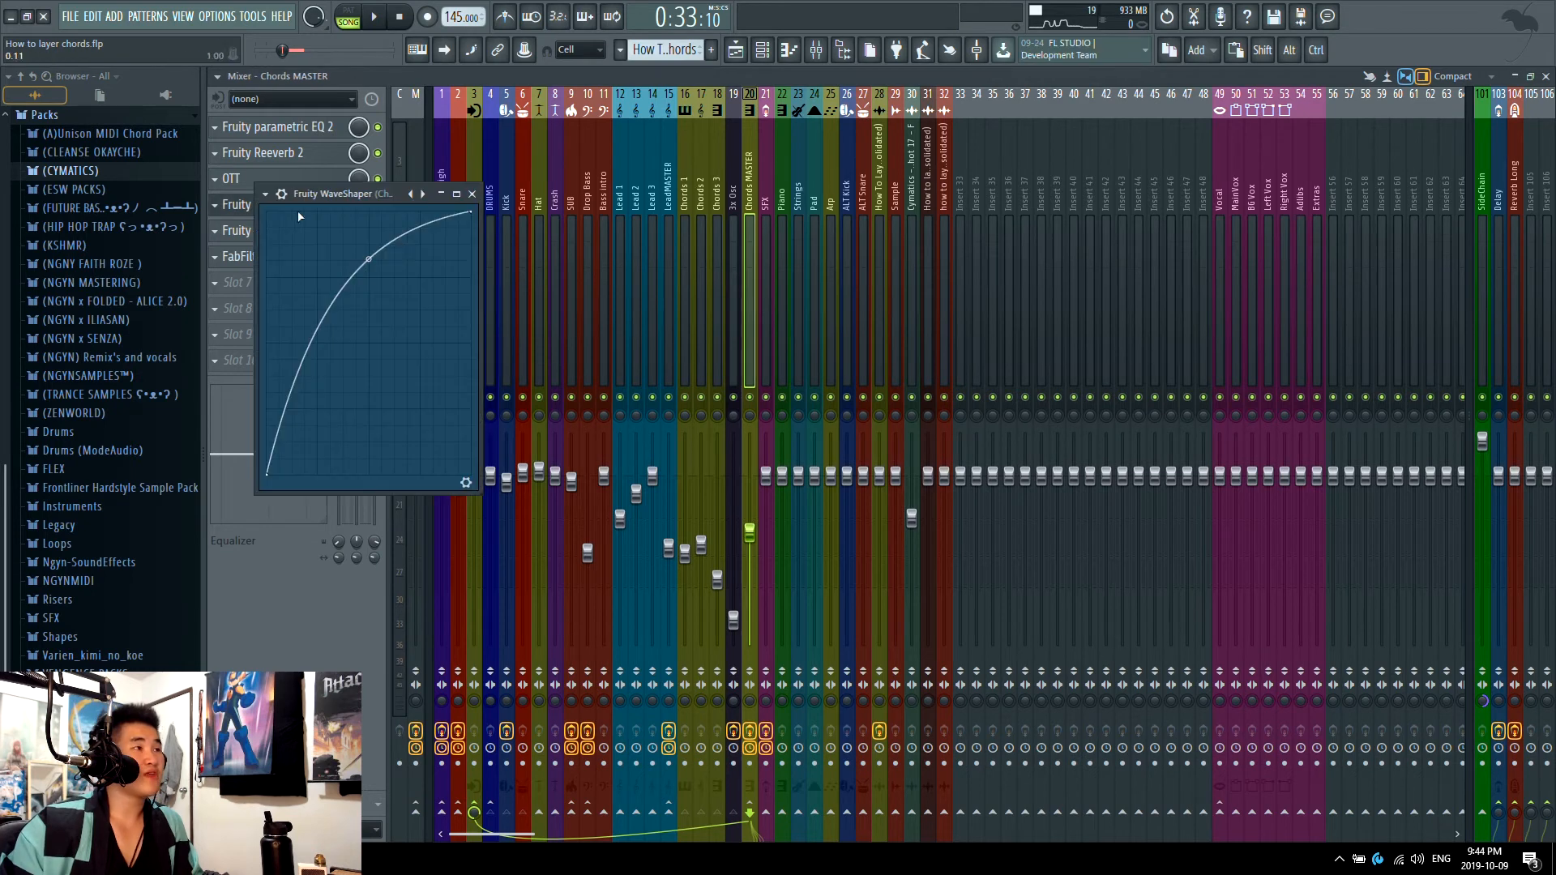
right_click(371, 261)
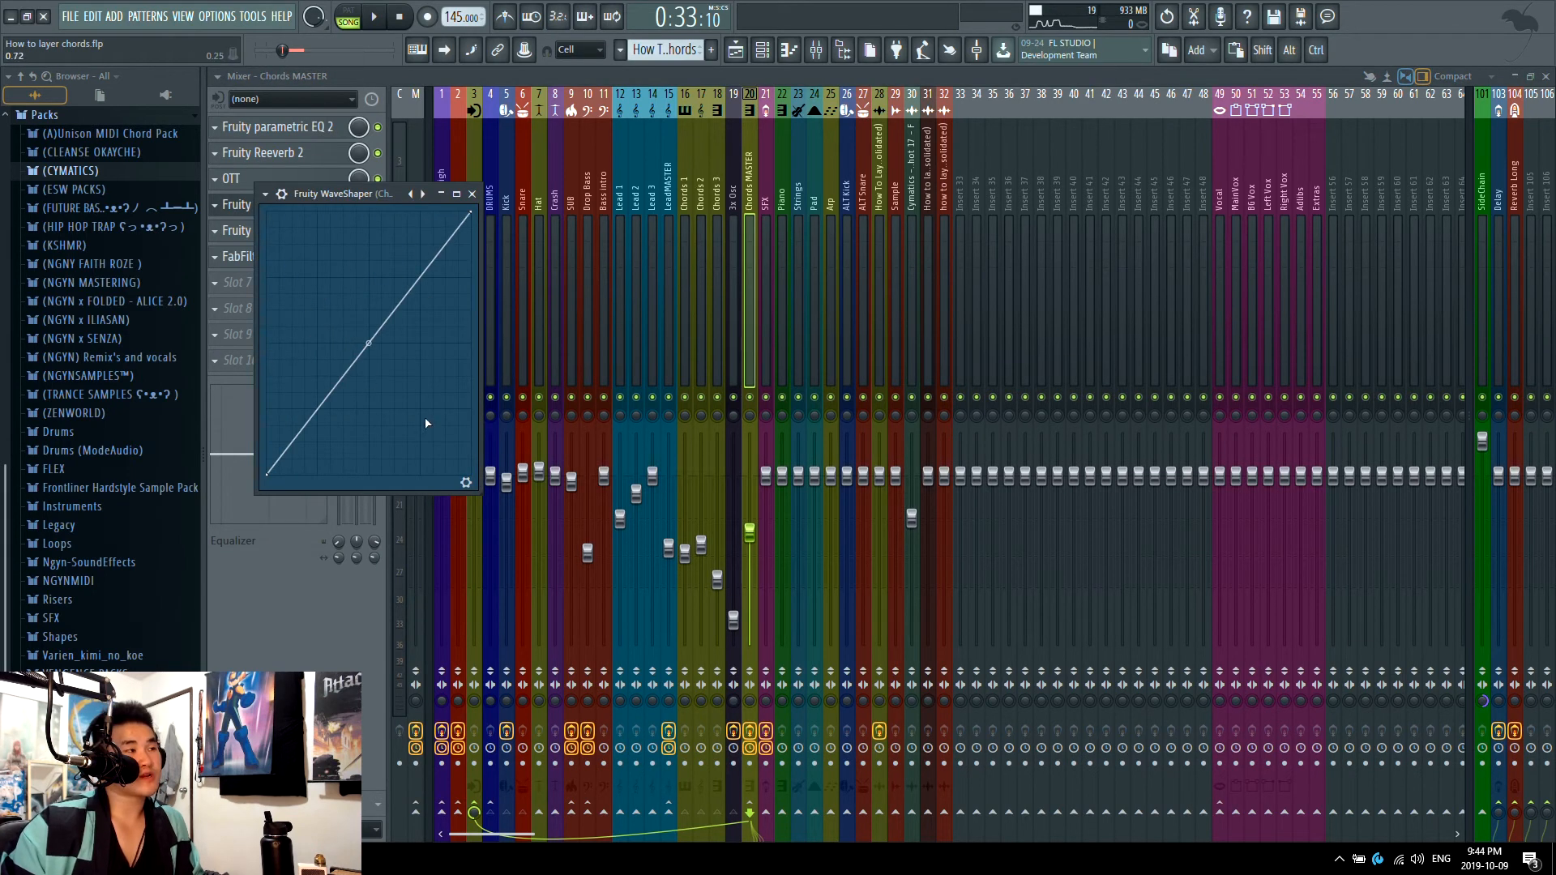
Step: Solo Chords MASTER together with the 3x Osc, Chords 1, Chords 2 and Chords 3 mixer tracks and show the channel rack
right_click(749, 397)
left_click(733, 398)
left_click(702, 398)
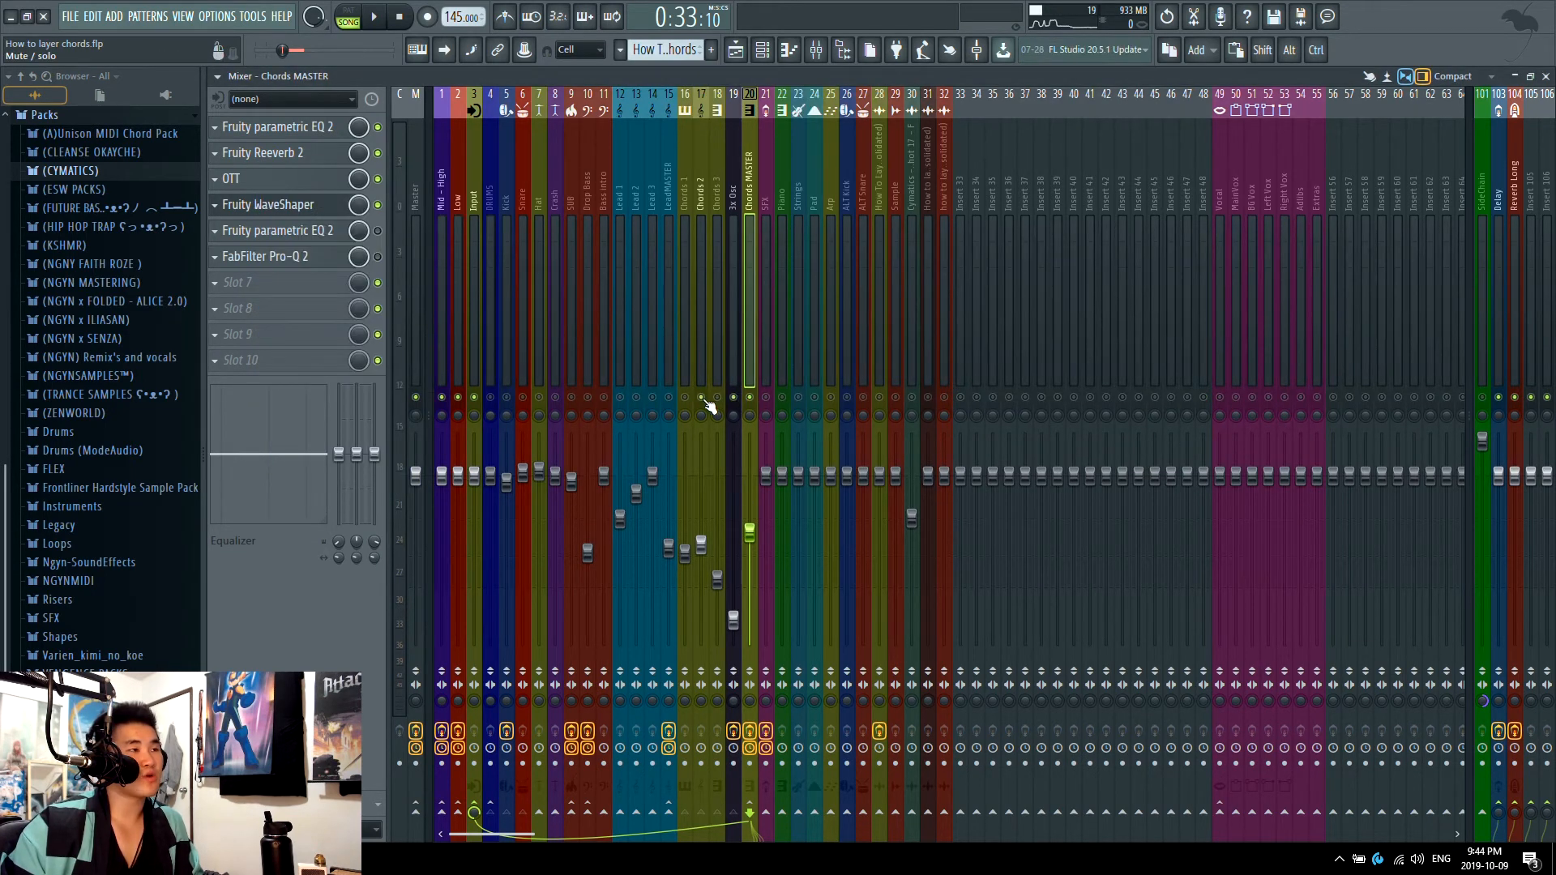
left_click(686, 398)
left_click(717, 398)
left_click(762, 47)
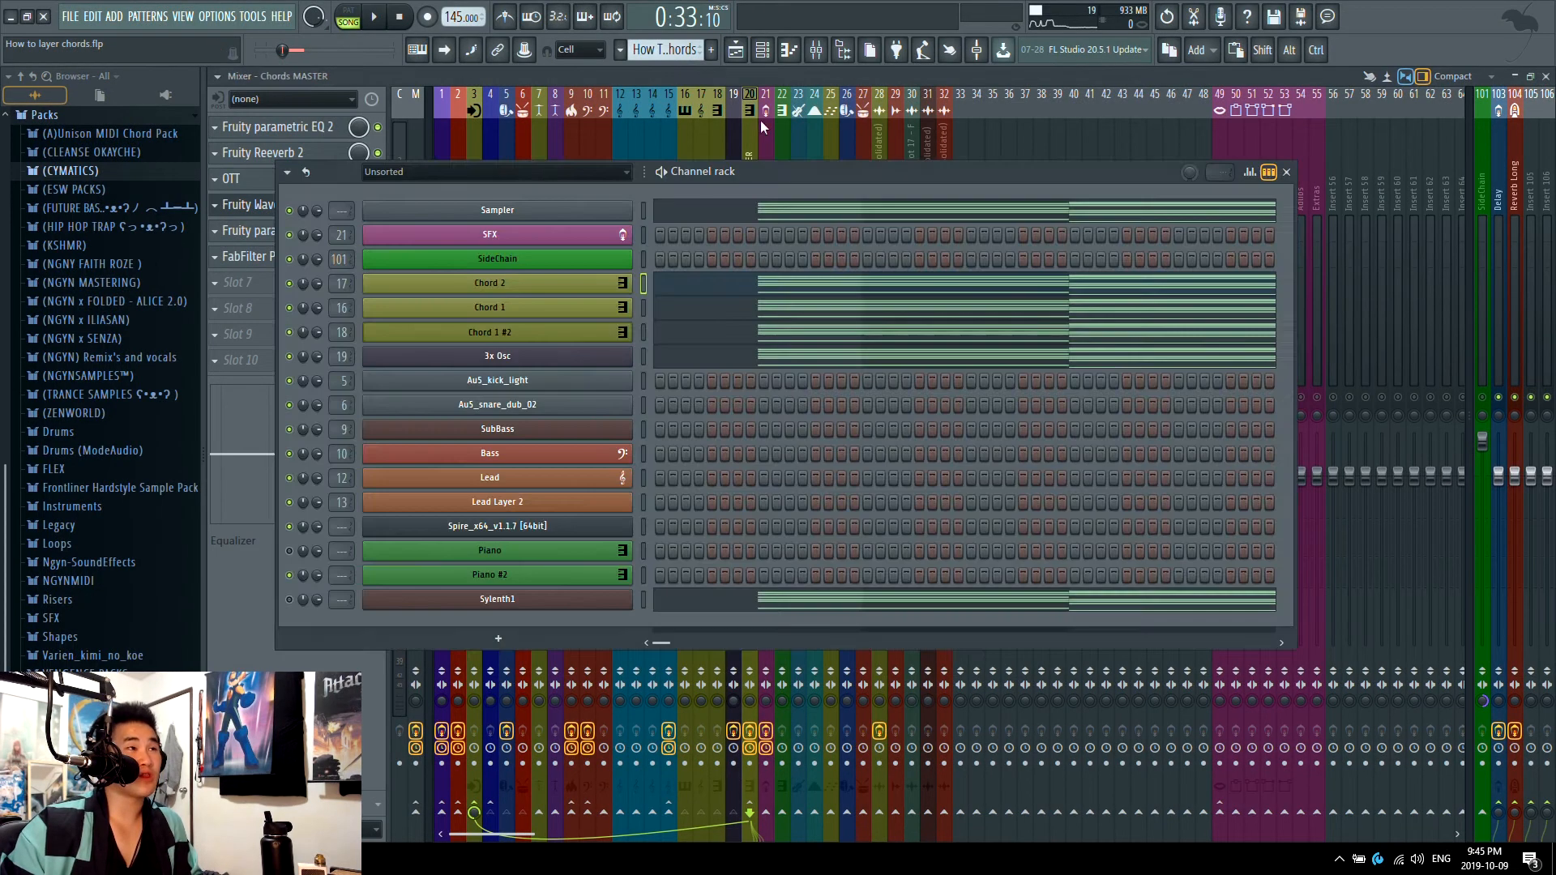
Step: Play the chords with the straight WaveShaper curve, bend the curve upward to about 12.6% tension, play again and close WaveShaper
left_click(257, 207)
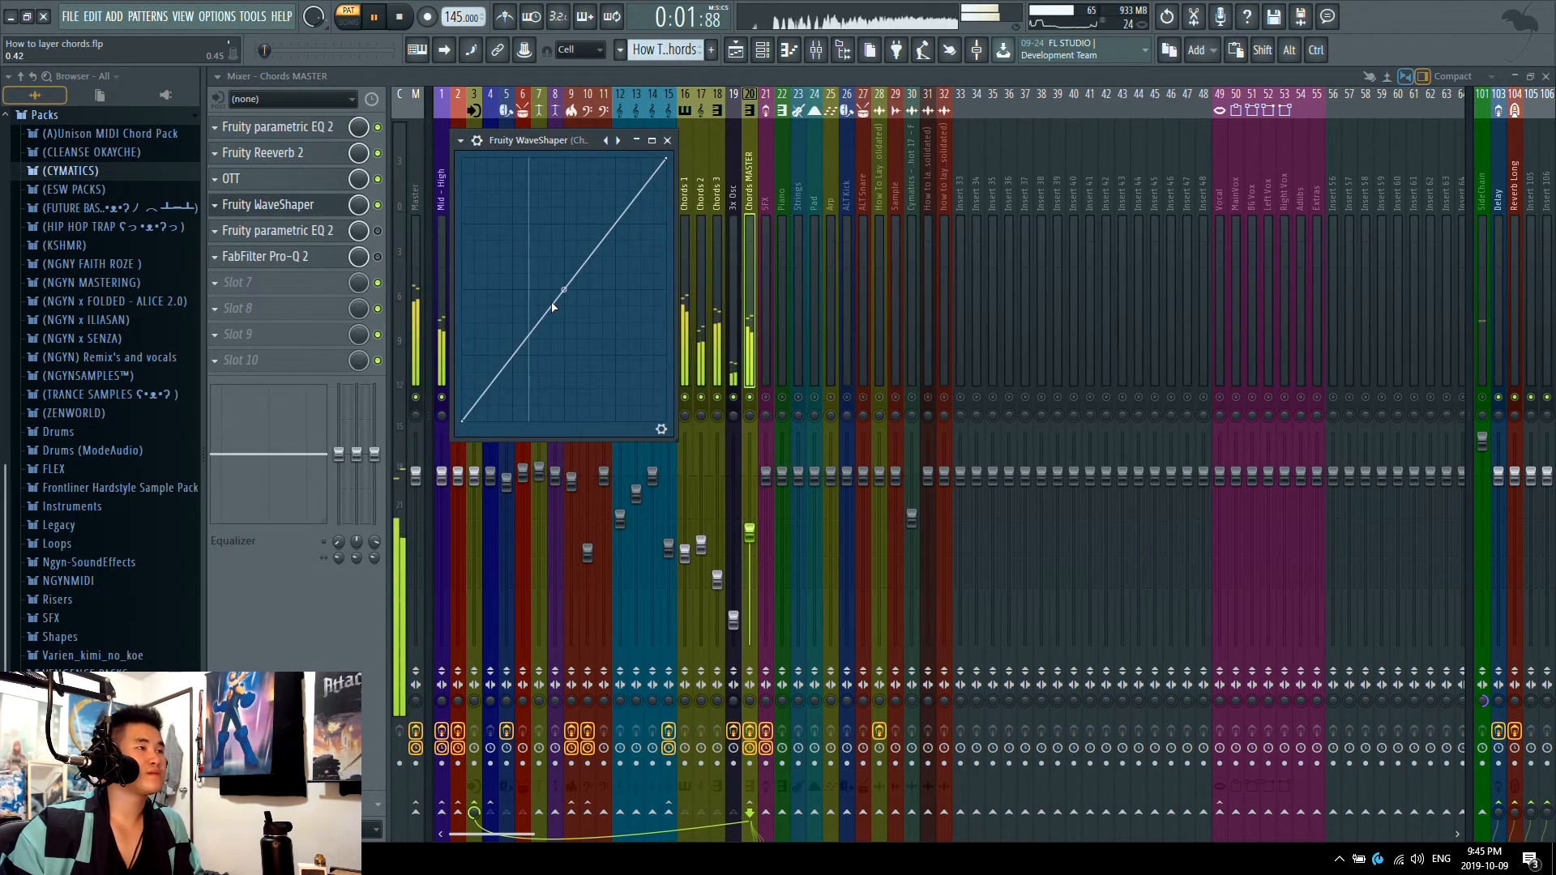
key("space")
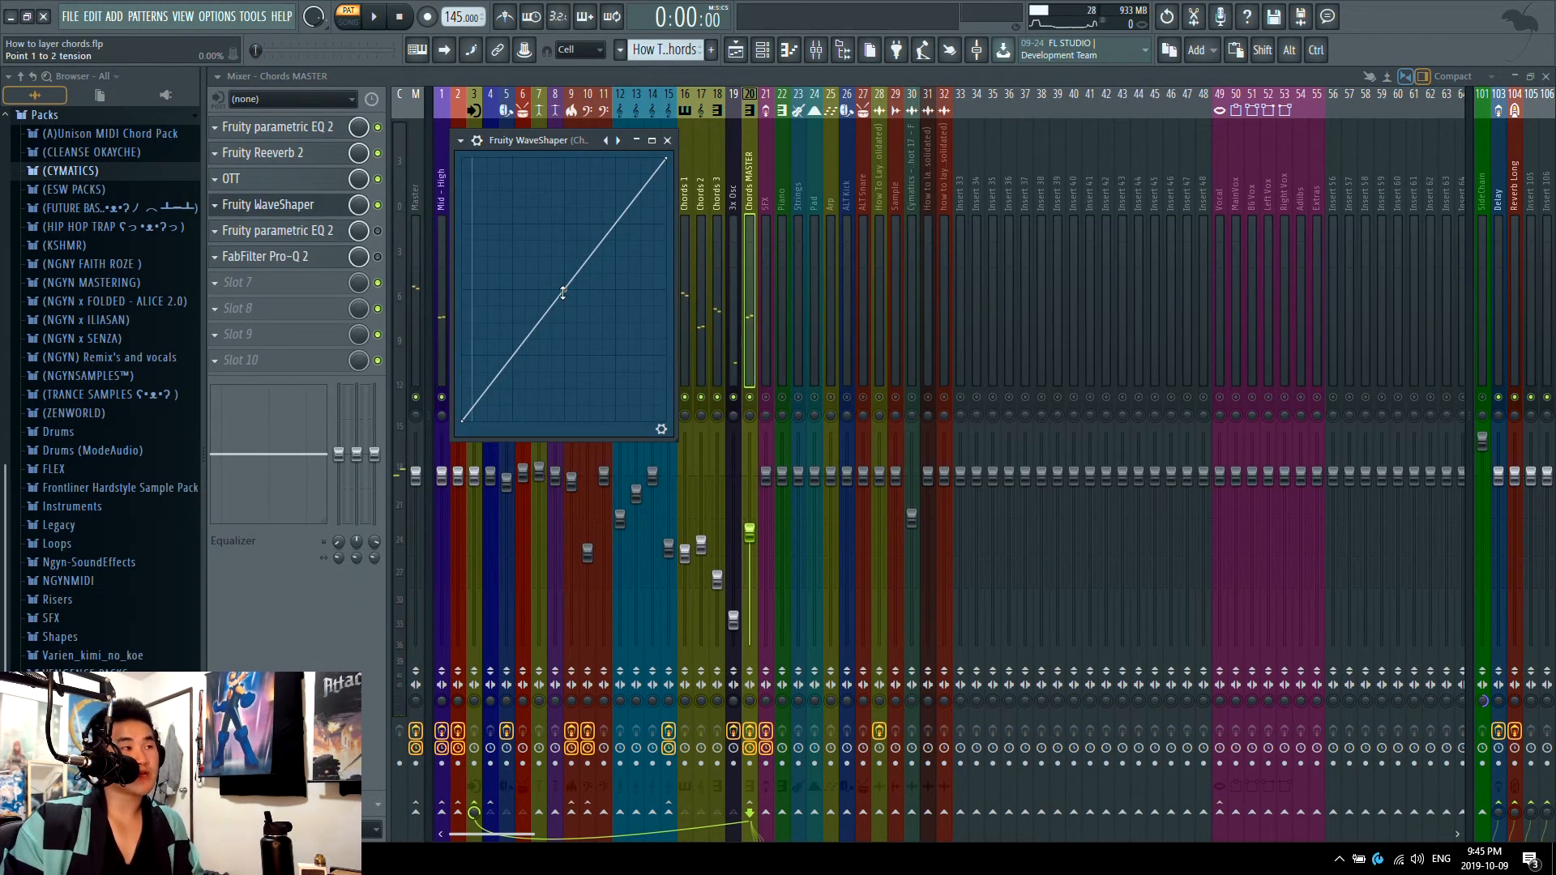
left_click_drag(564, 289, 564, 235)
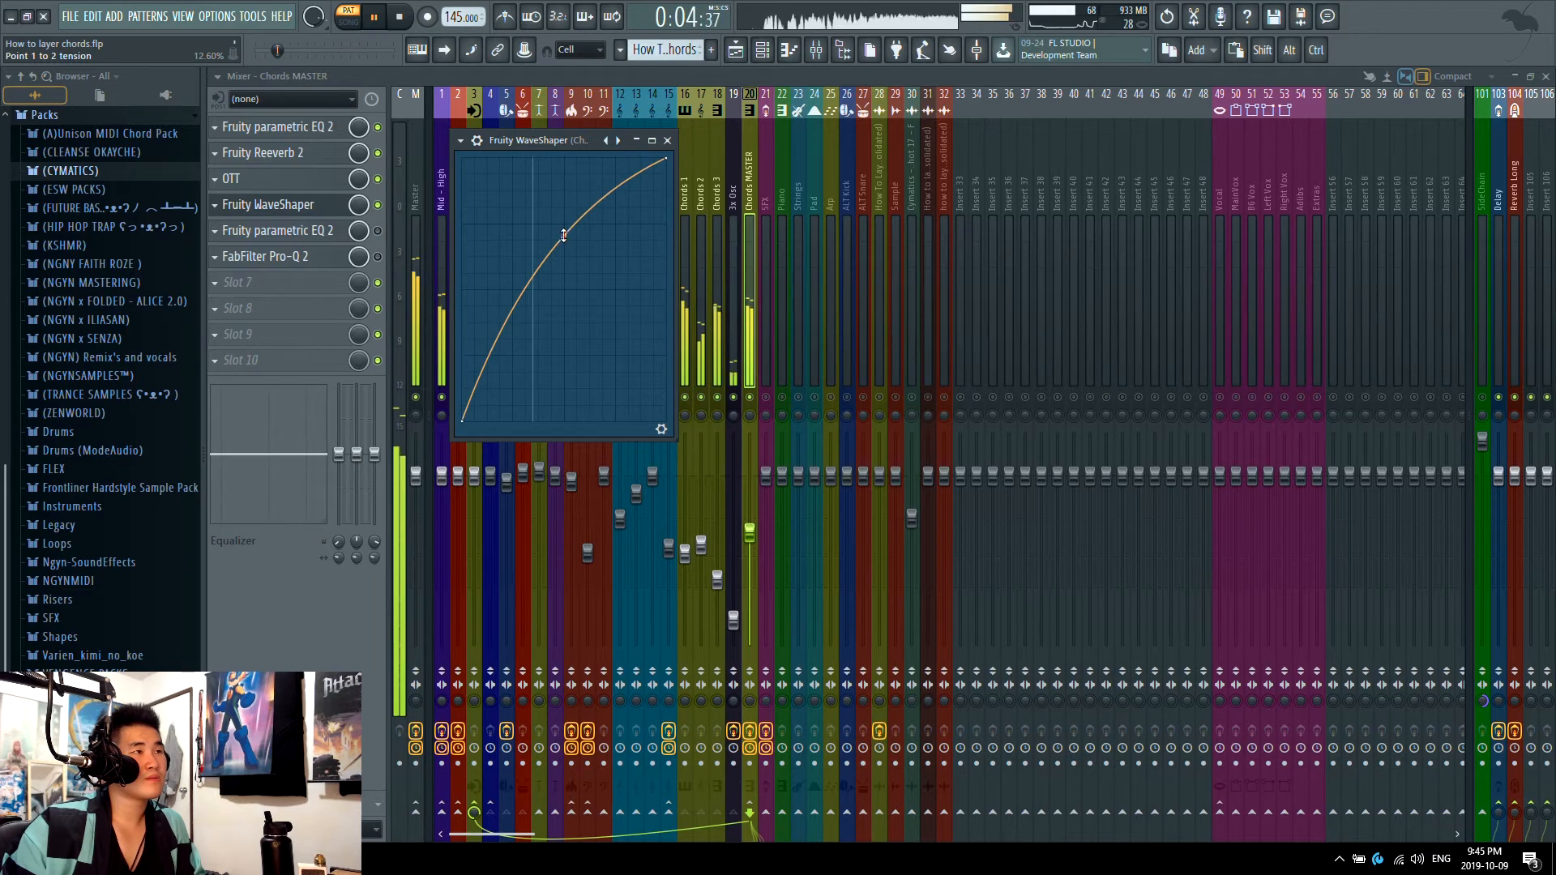
key("space")
left_click(300, 205)
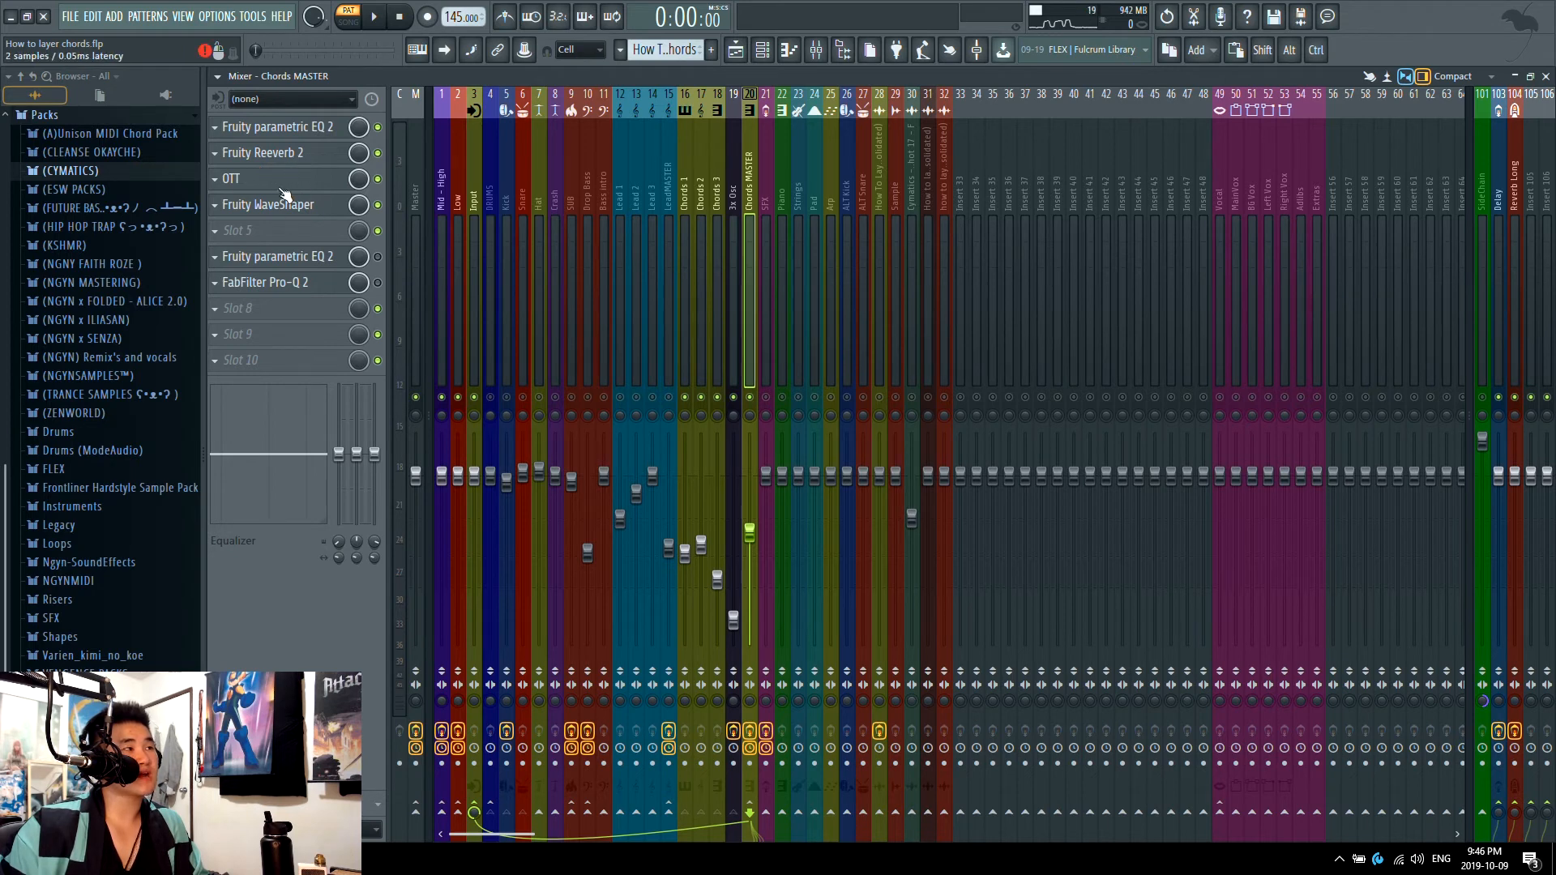
Step: Play the chords while bypassing Fruity WaveShaper, OTT and Fruity Reeverb 2 on Chords MASTER to compare the unprocessed sound
key("space")
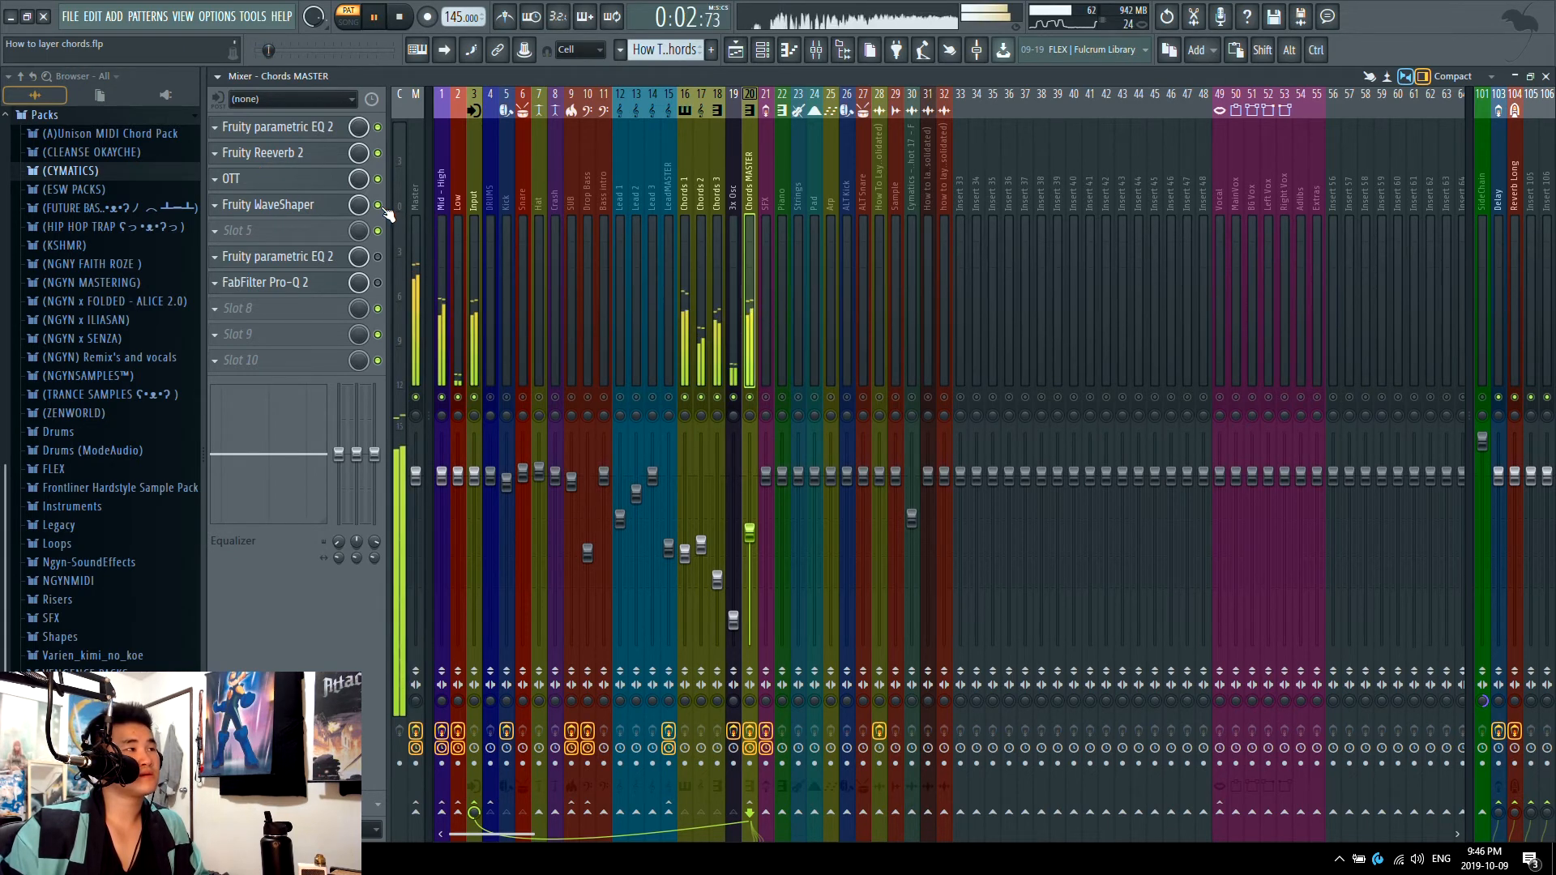
left_click(378, 204)
left_click(378, 178)
left_click(377, 152)
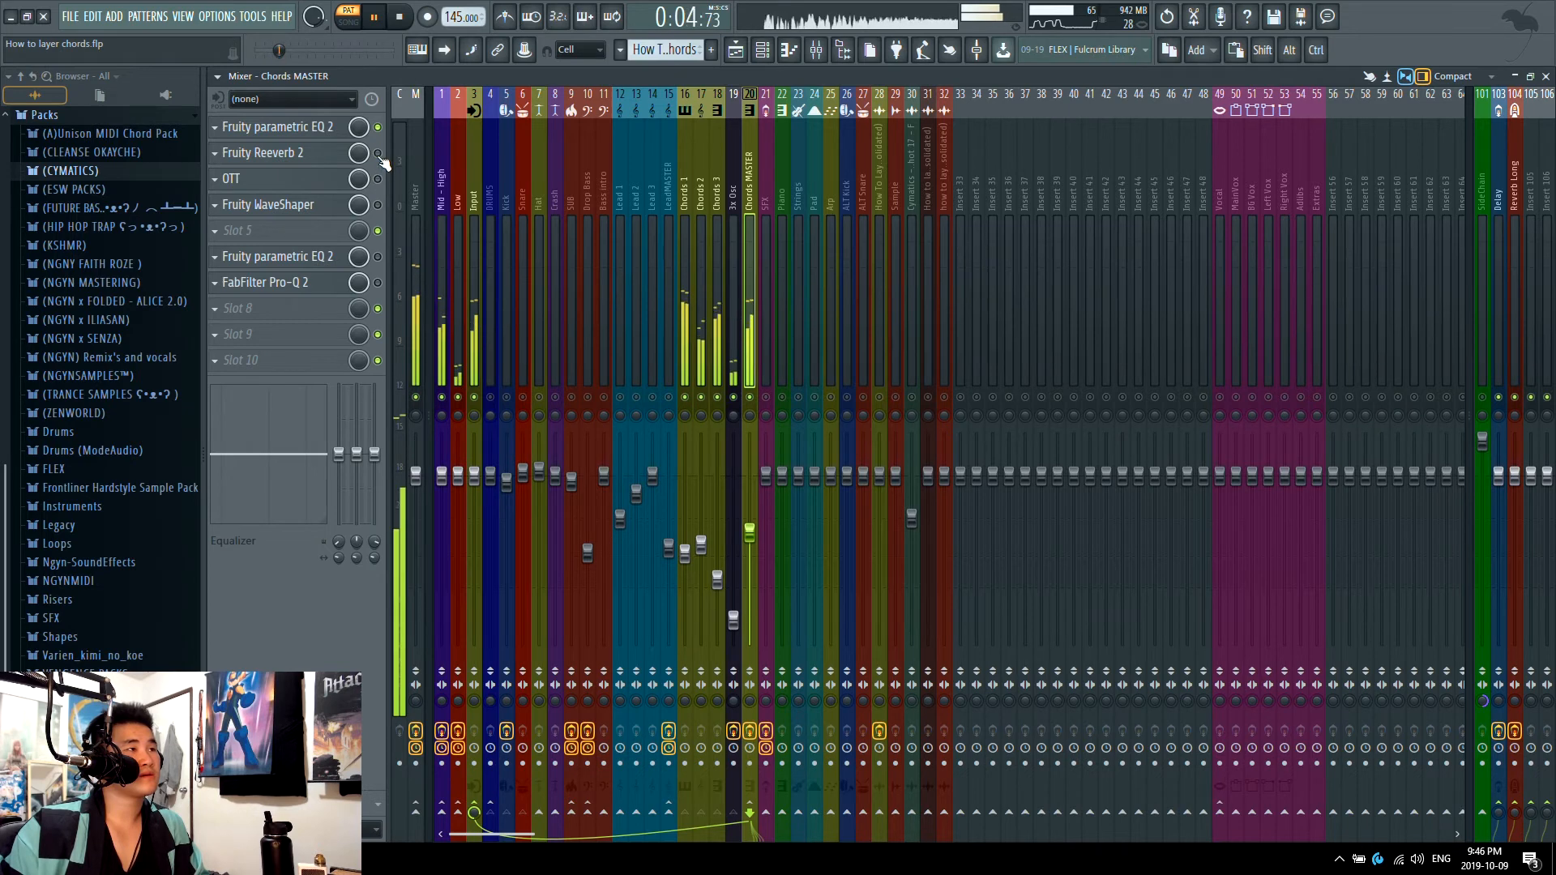
key("space")
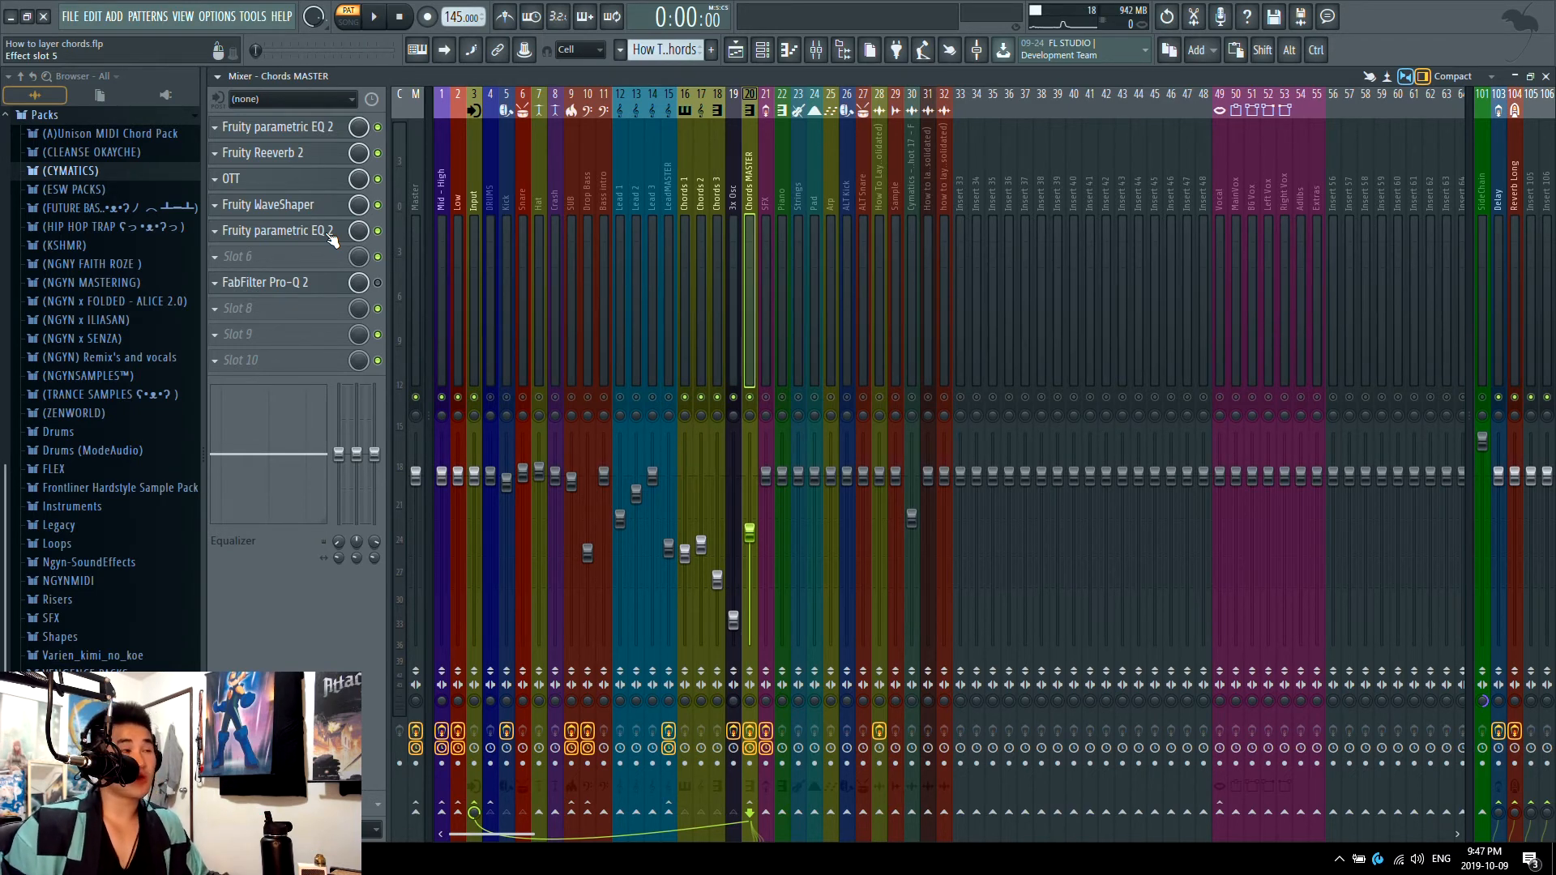
Step: Play the chords with the slot 5 Parametric EQ 2 low cut at about 27 Hz, raise it to about 151 Hz and close the EQ
left_click(307, 241)
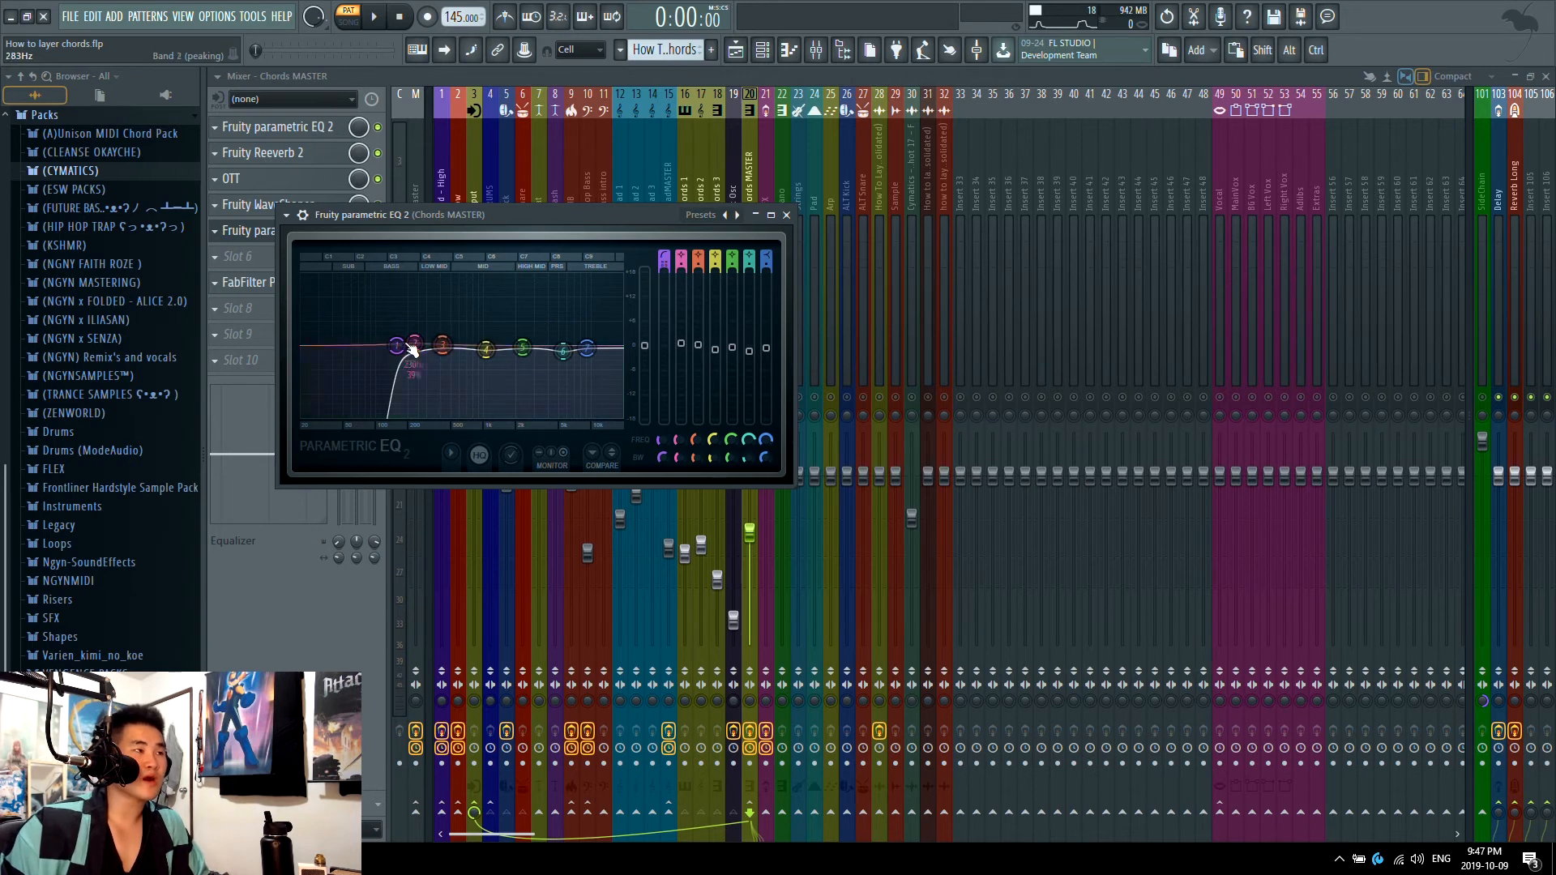
left_click_drag(401, 351, 307, 346)
key("space")
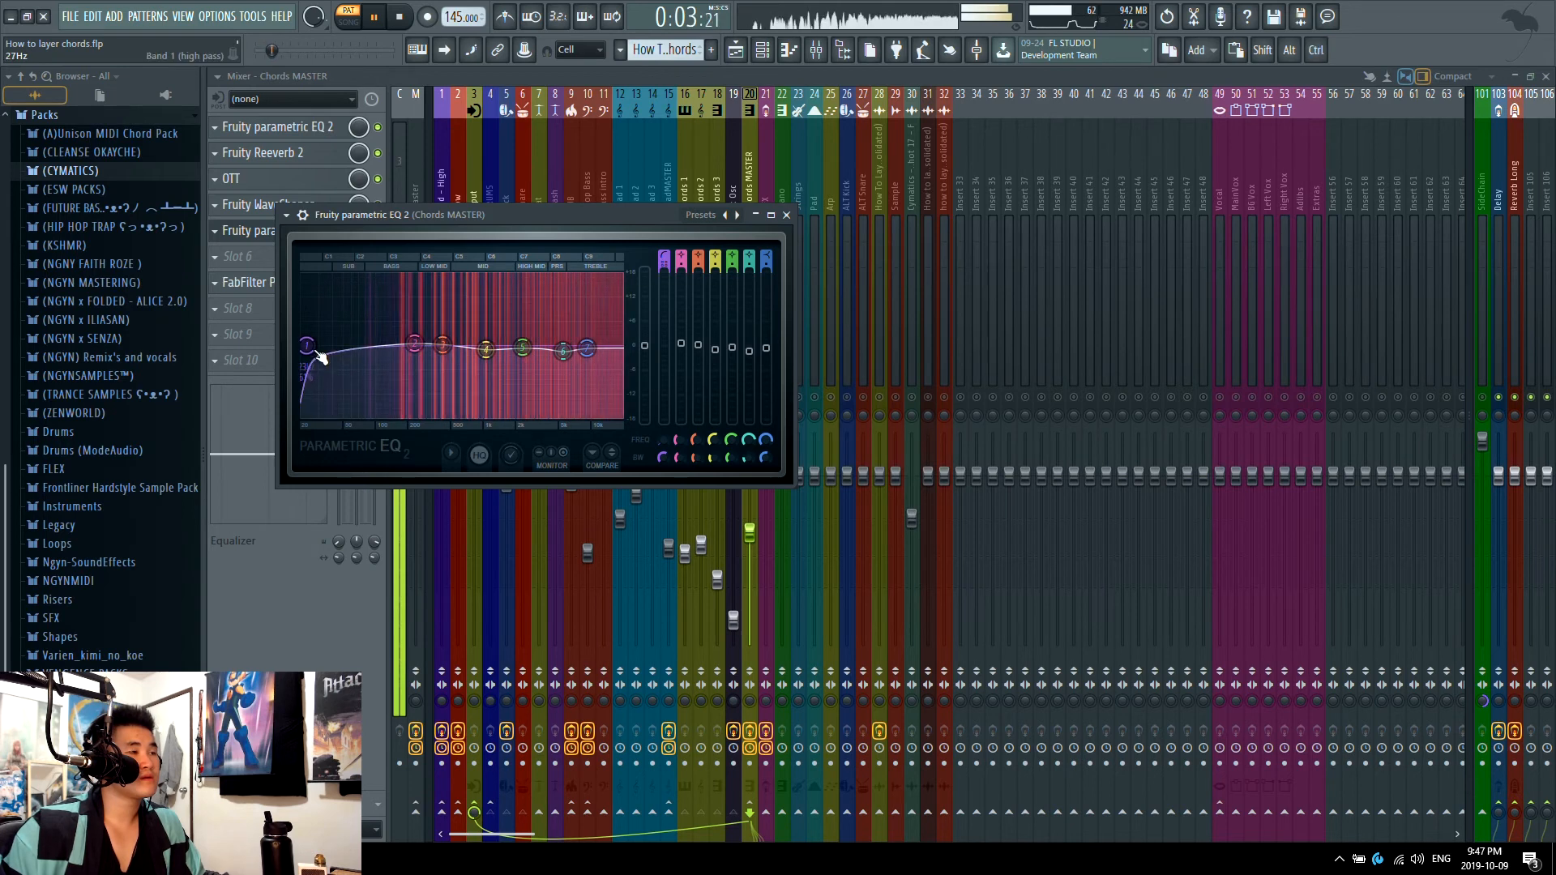
left_click_drag(492, 325, 577, 325)
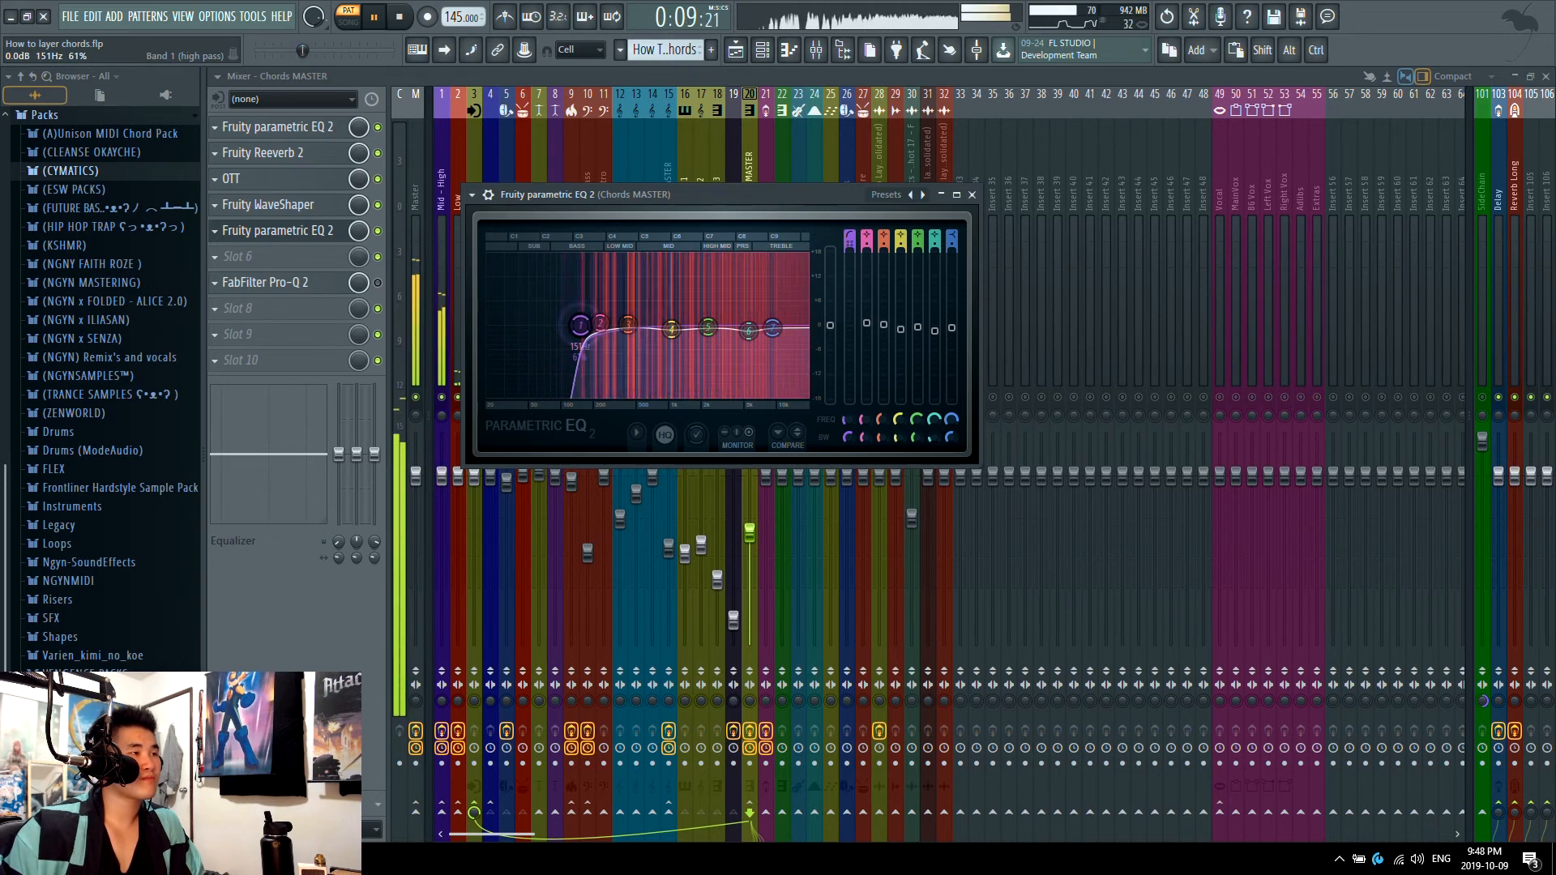
key("space")
left_click(328, 235)
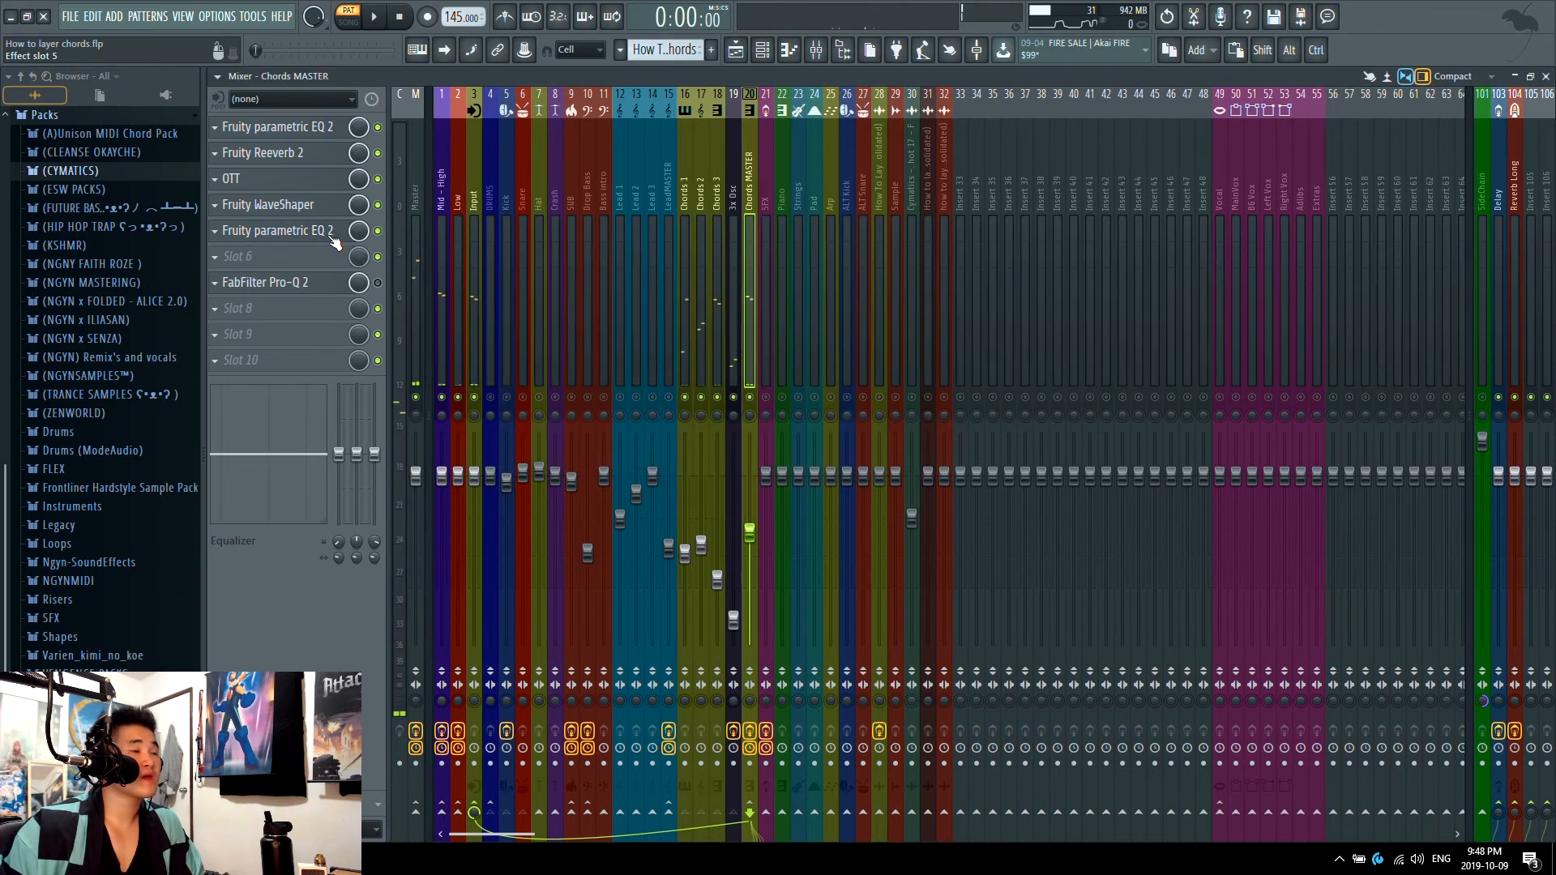
Step: Reopen the slot 5 Parametric EQ 2 and try band 6 at a boost of about 1.3 dB while playing the chords
left_click(328, 235)
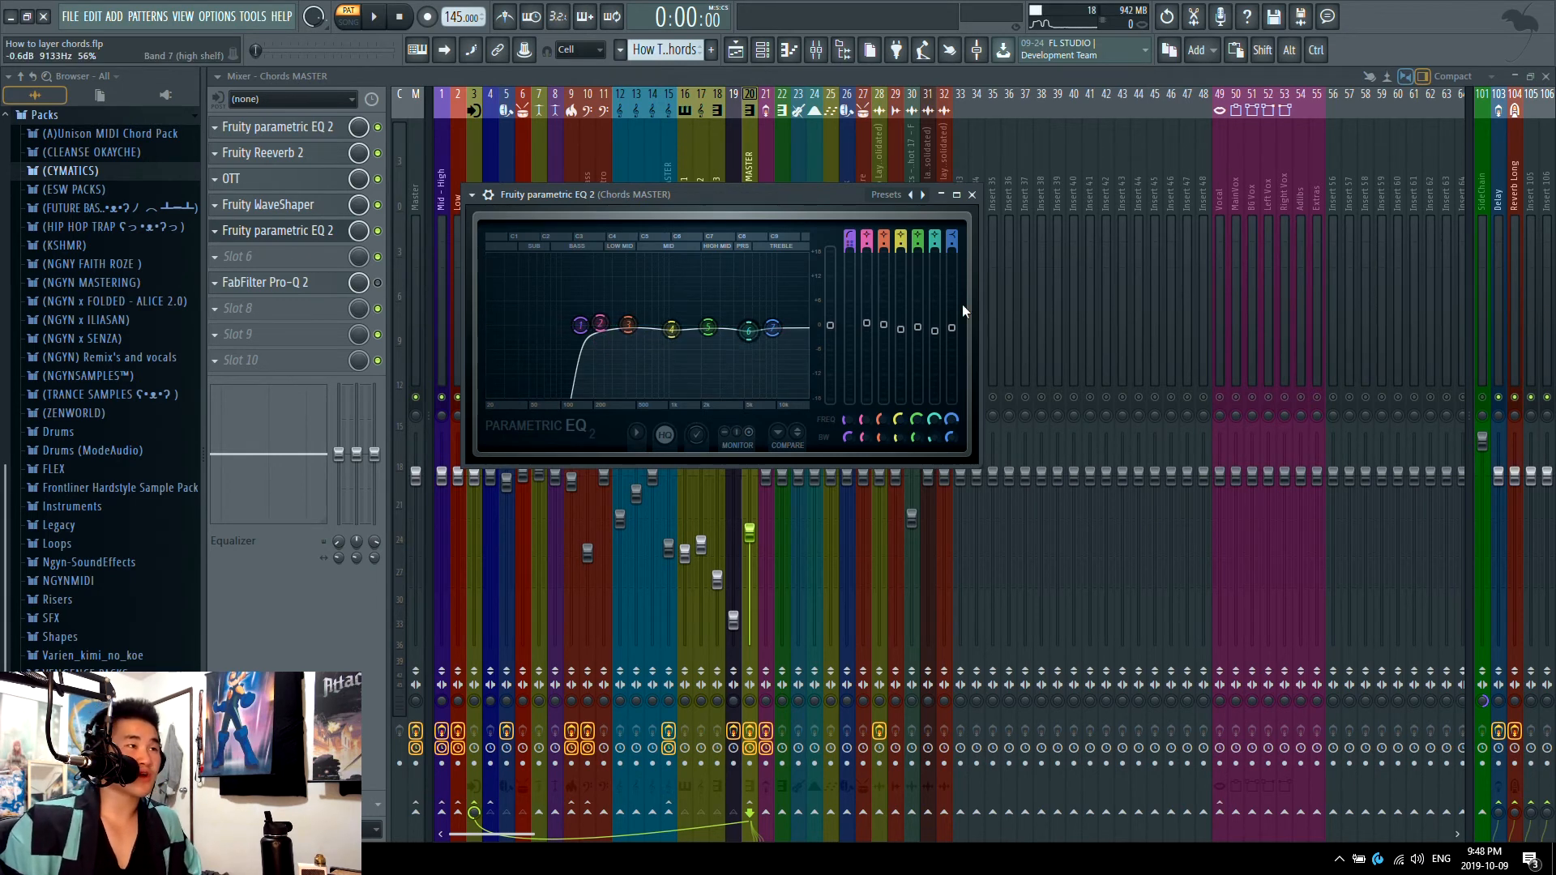
left_click_drag(748, 332, 749, 334)
key("space")
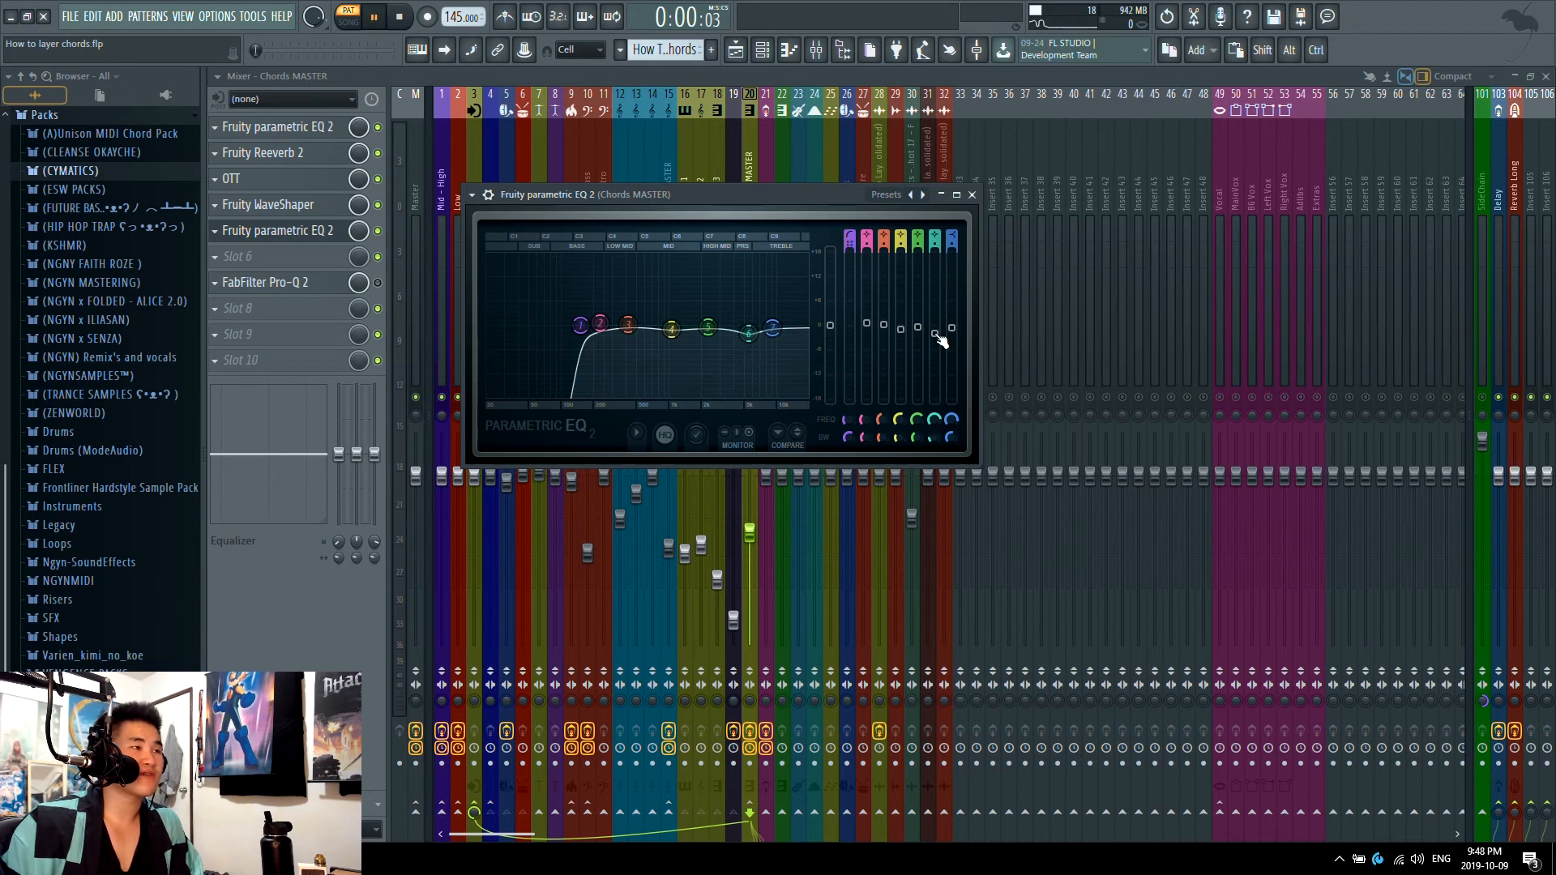
left_click_drag(936, 334, 936, 321)
key("space")
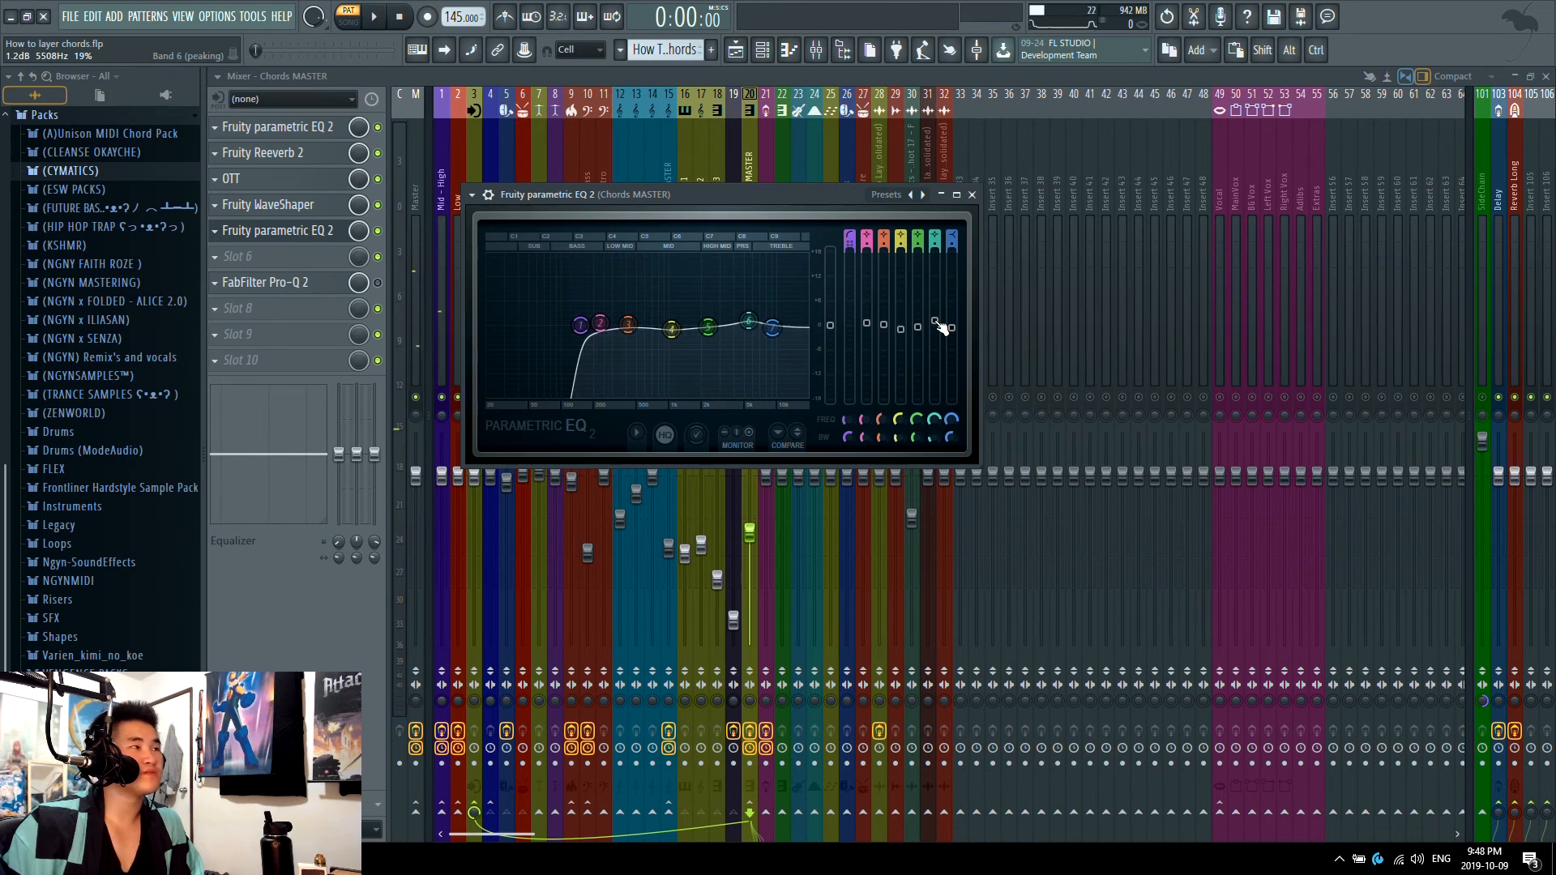
key("space")
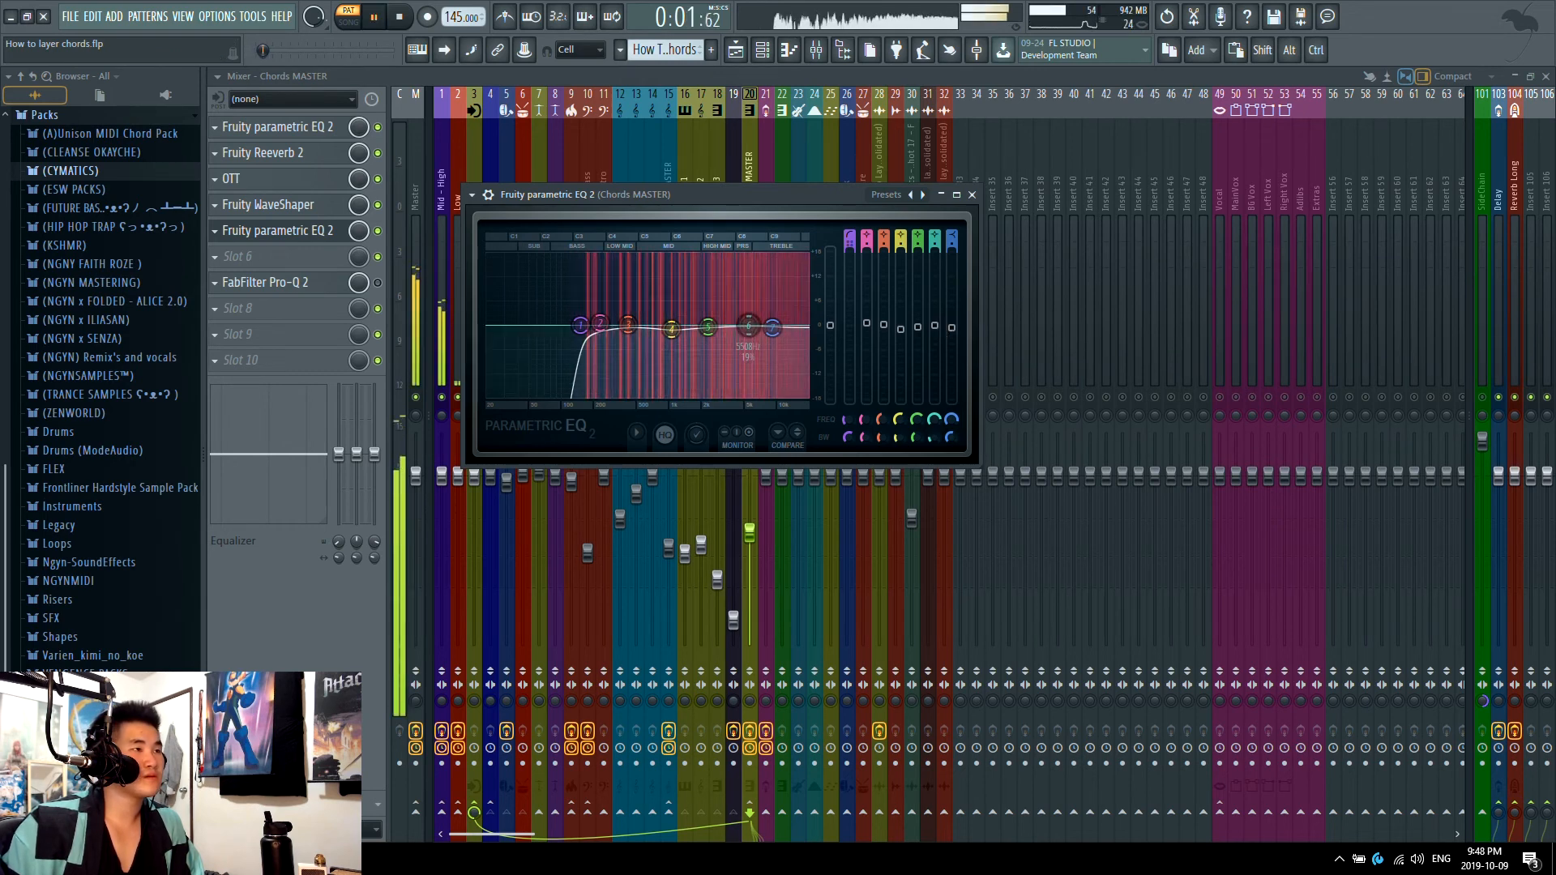
left_click_drag(936, 321, 936, 320)
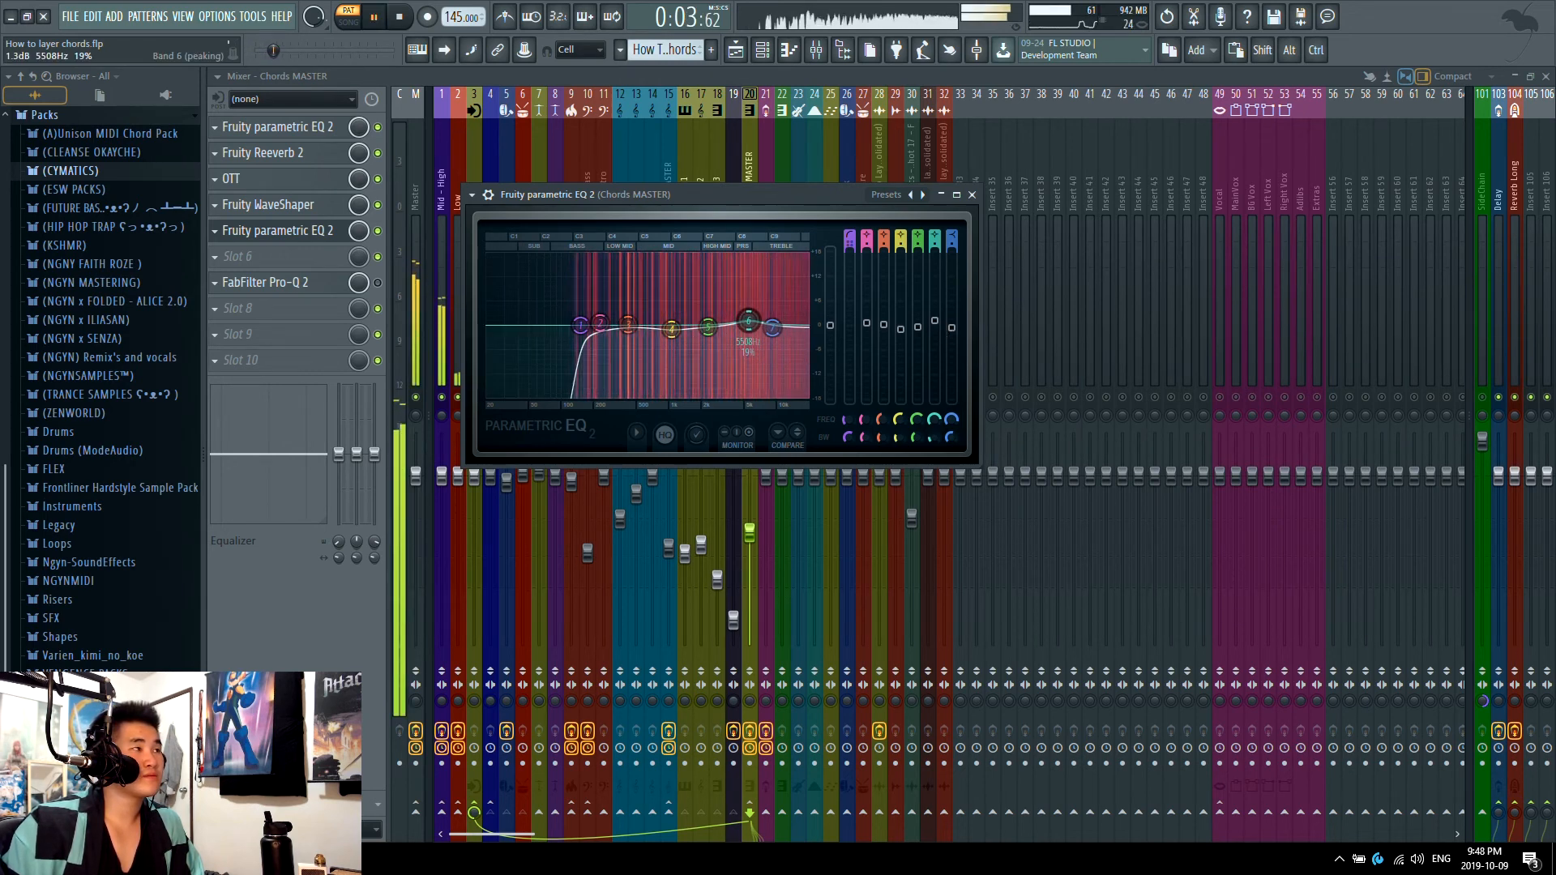
key("space")
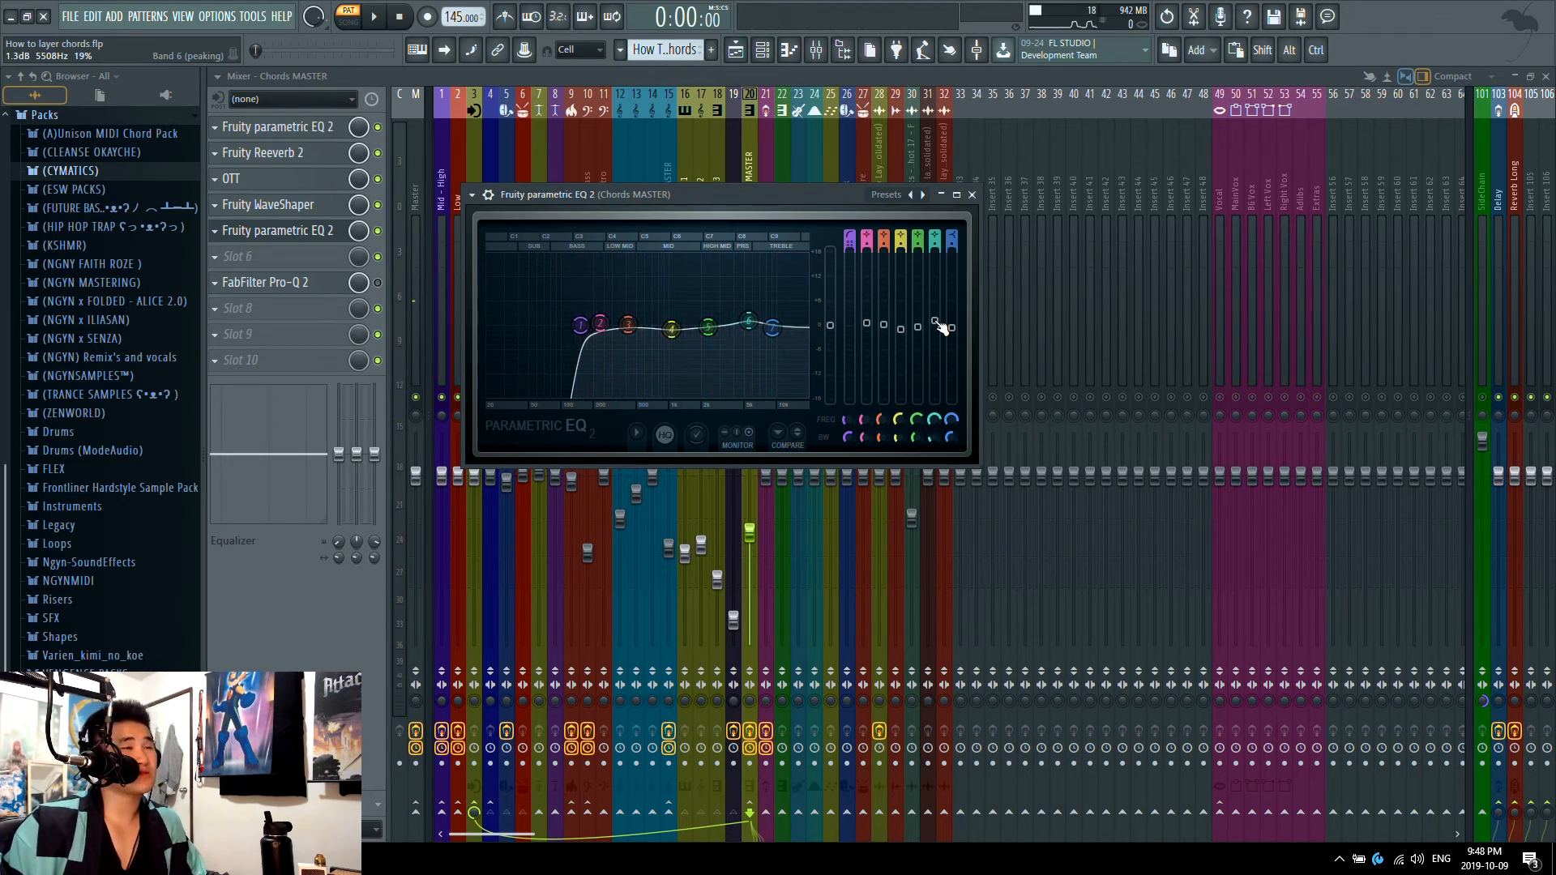
Step: Lower band 6 of the EQ to about -0.5 dB while playing the chords, and audition band 4 at 1058 Hz
left_click_drag(936, 321, 940, 332)
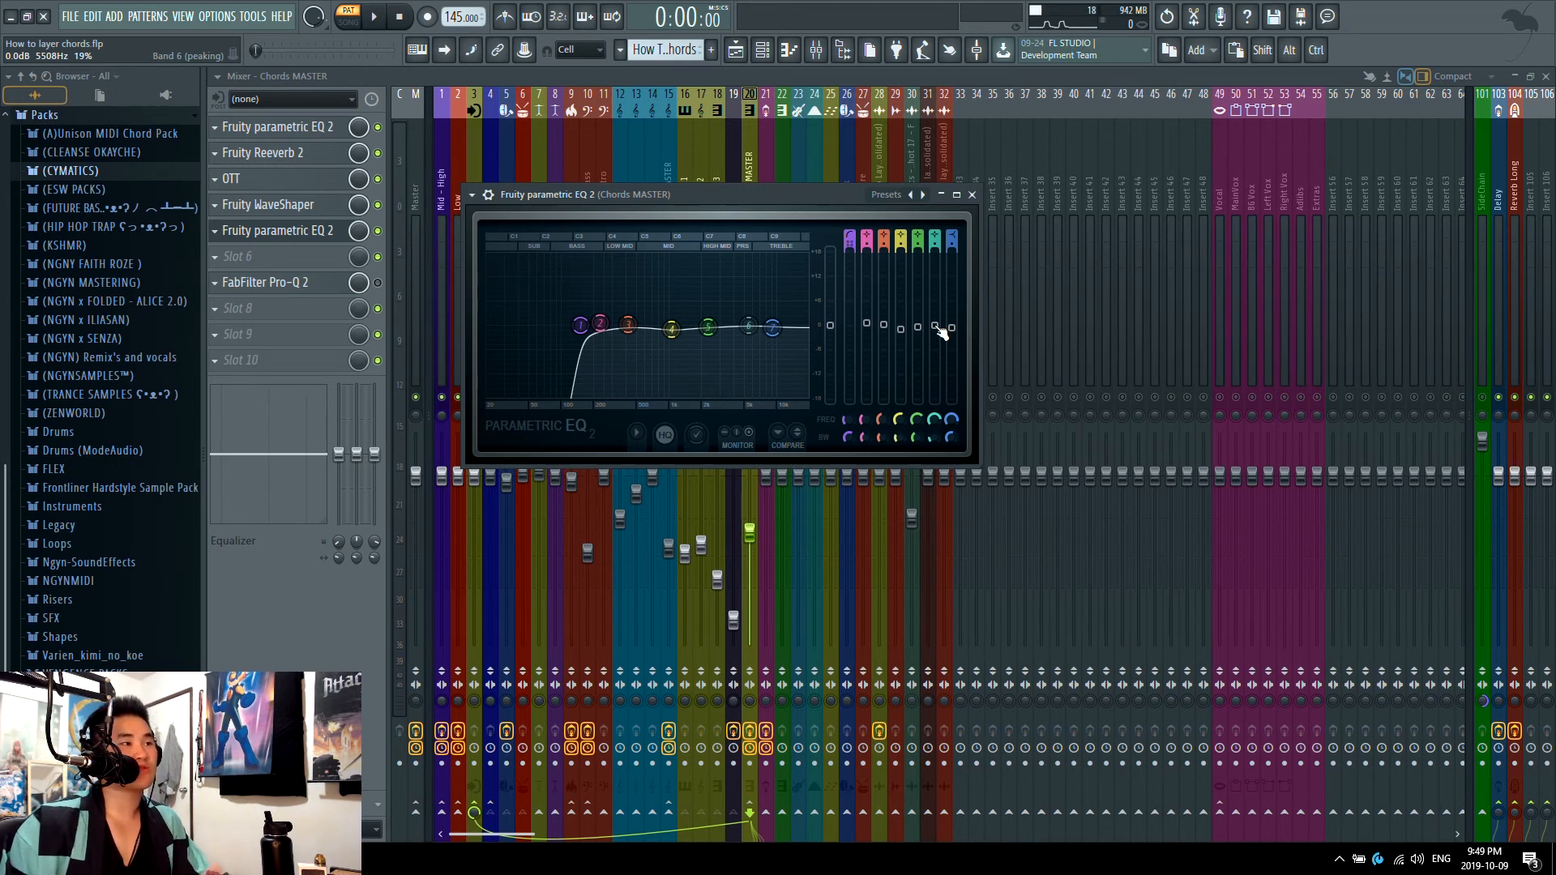
key("space")
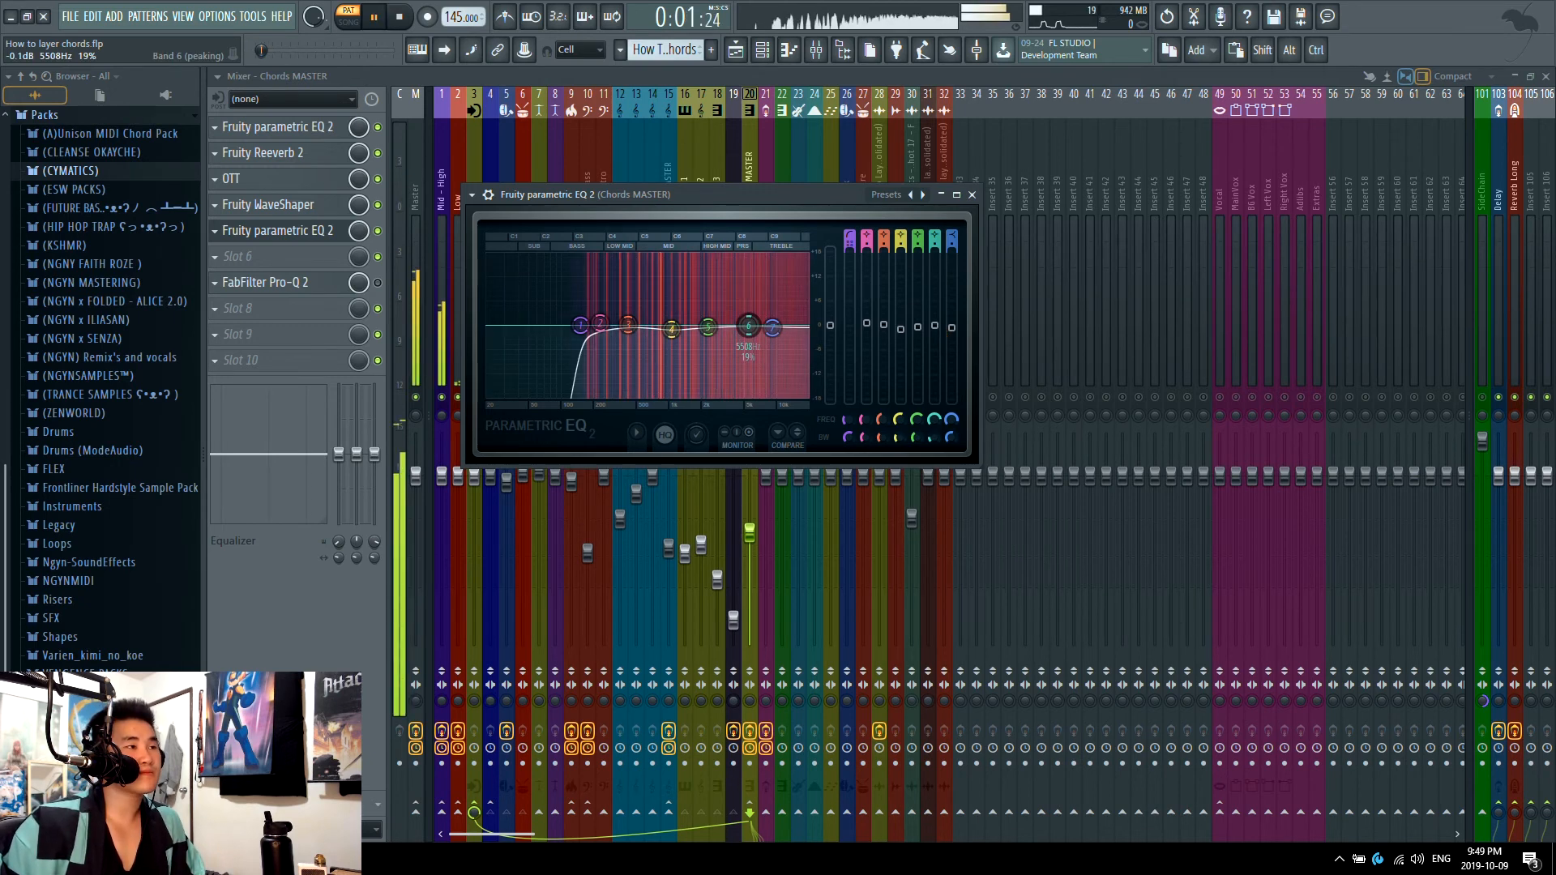
left_click_drag(749, 329, 749, 332)
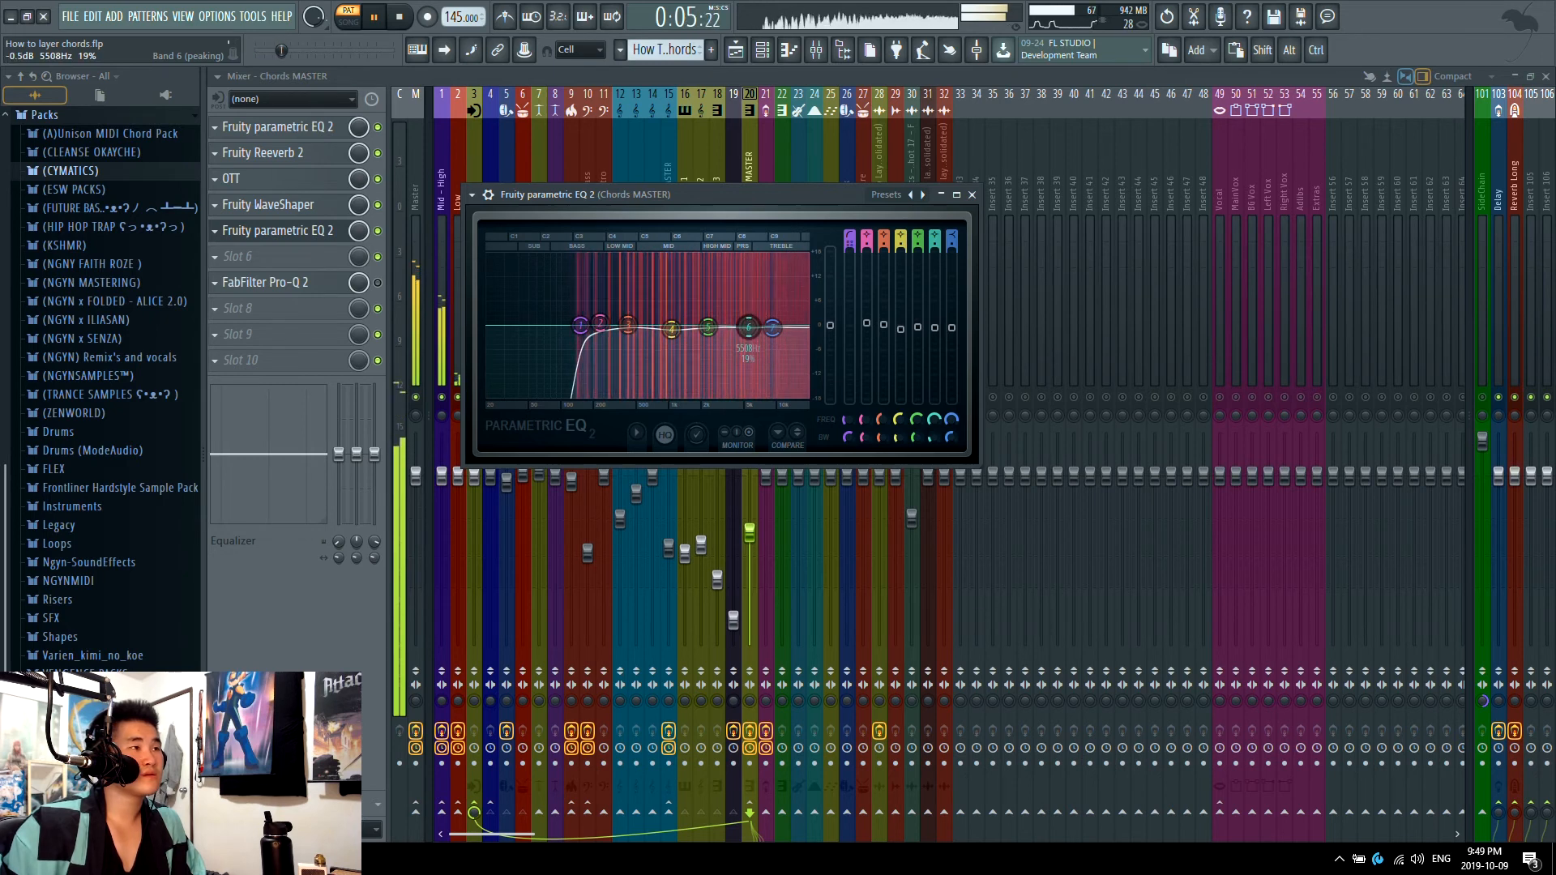
key("space")
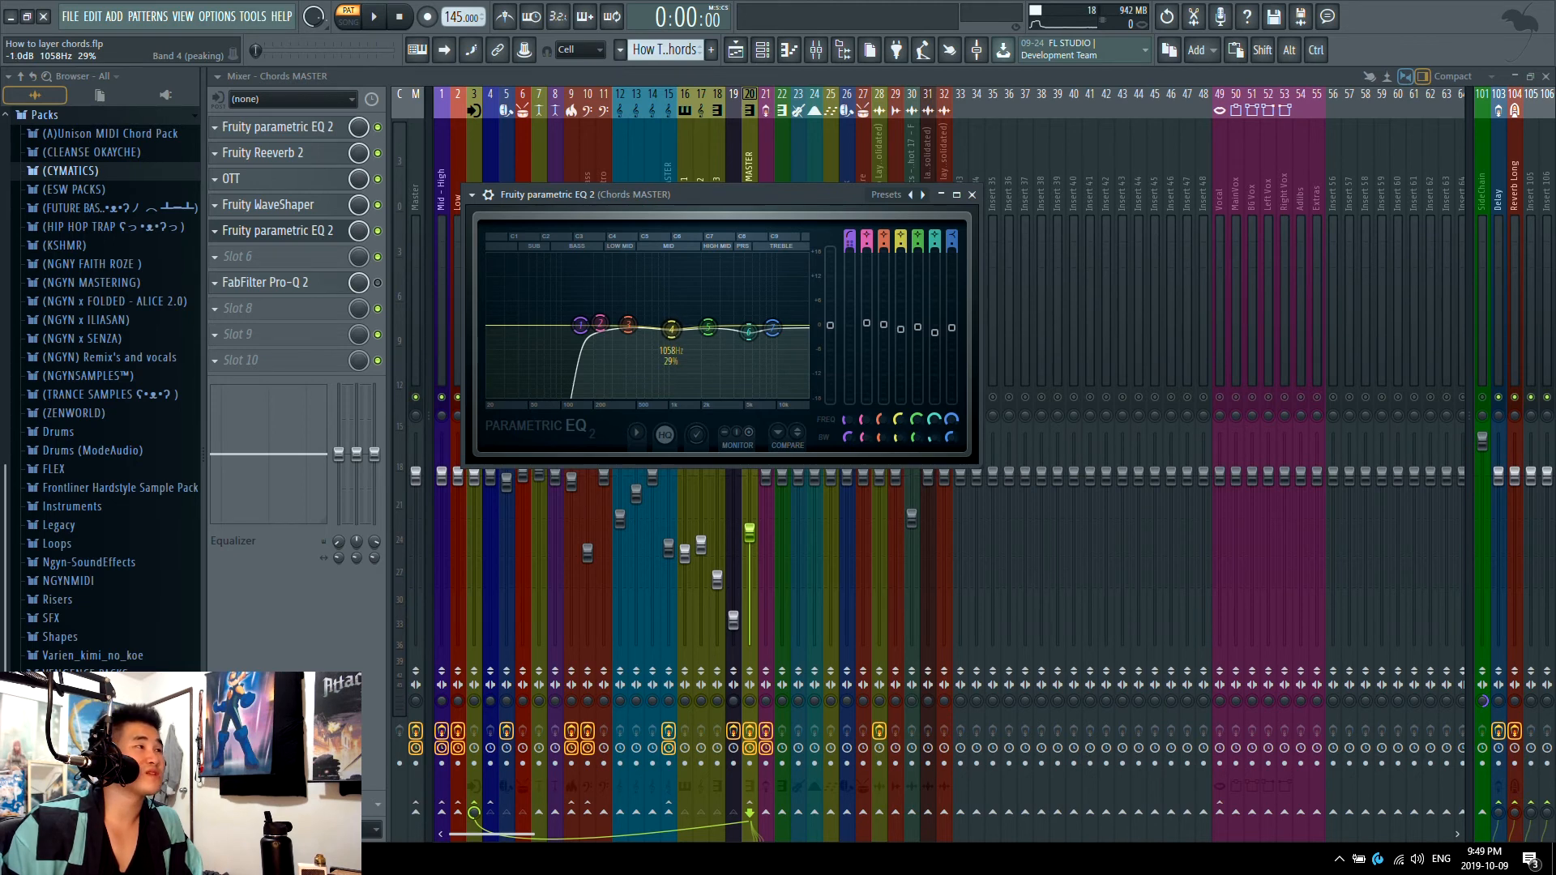
key("space")
left_click_drag(671, 328, 671, 328)
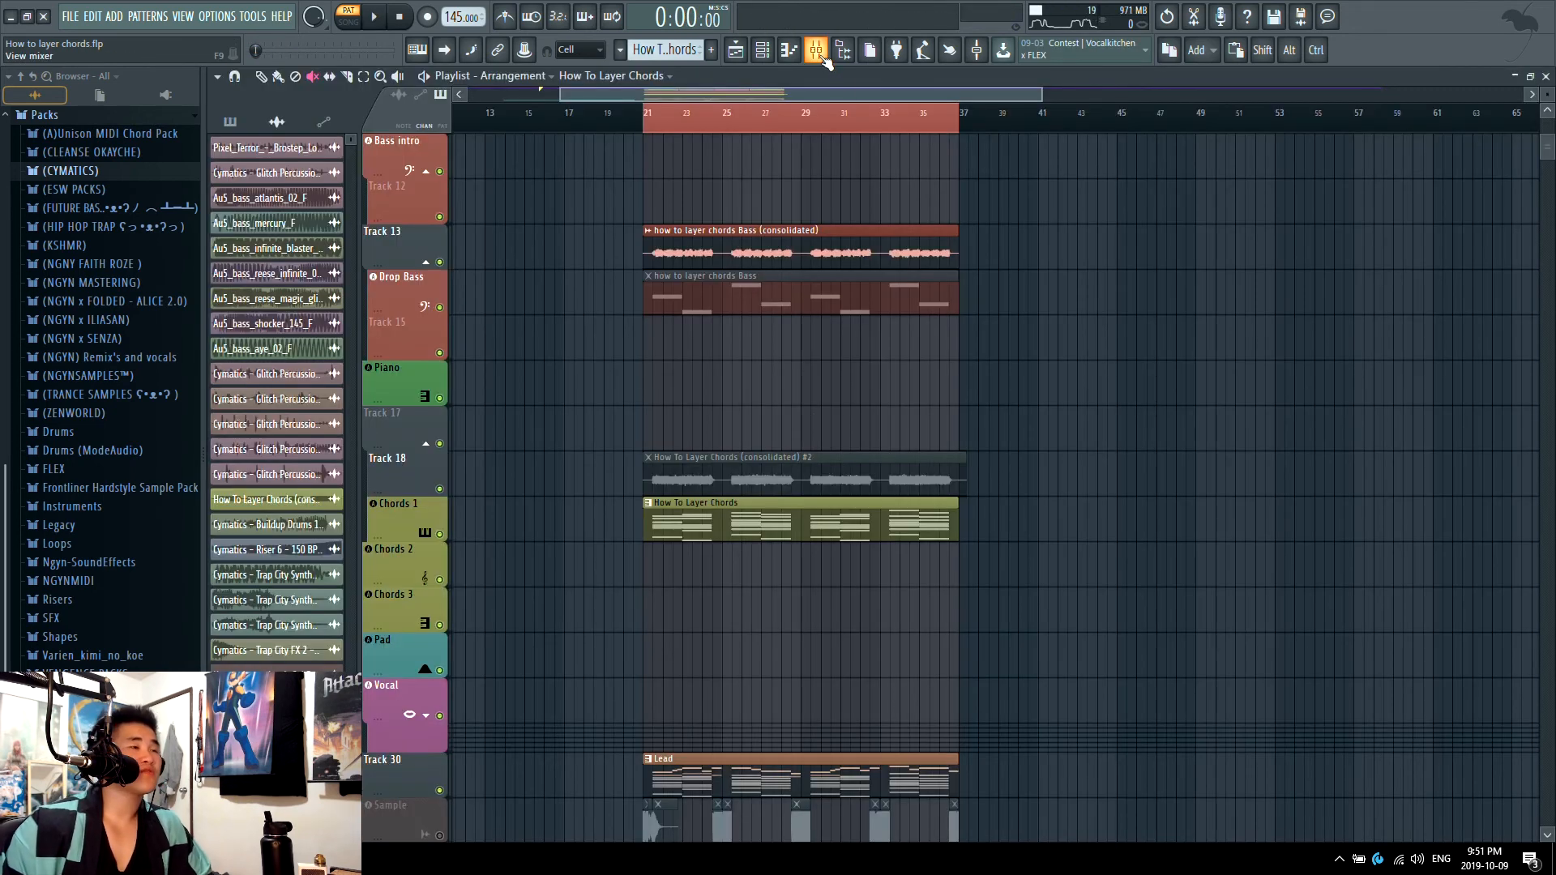
Step: Return to the playlist and play the whole drop from bar 21 in song mode, looking over the drum and bass tracks
left_click(819, 51)
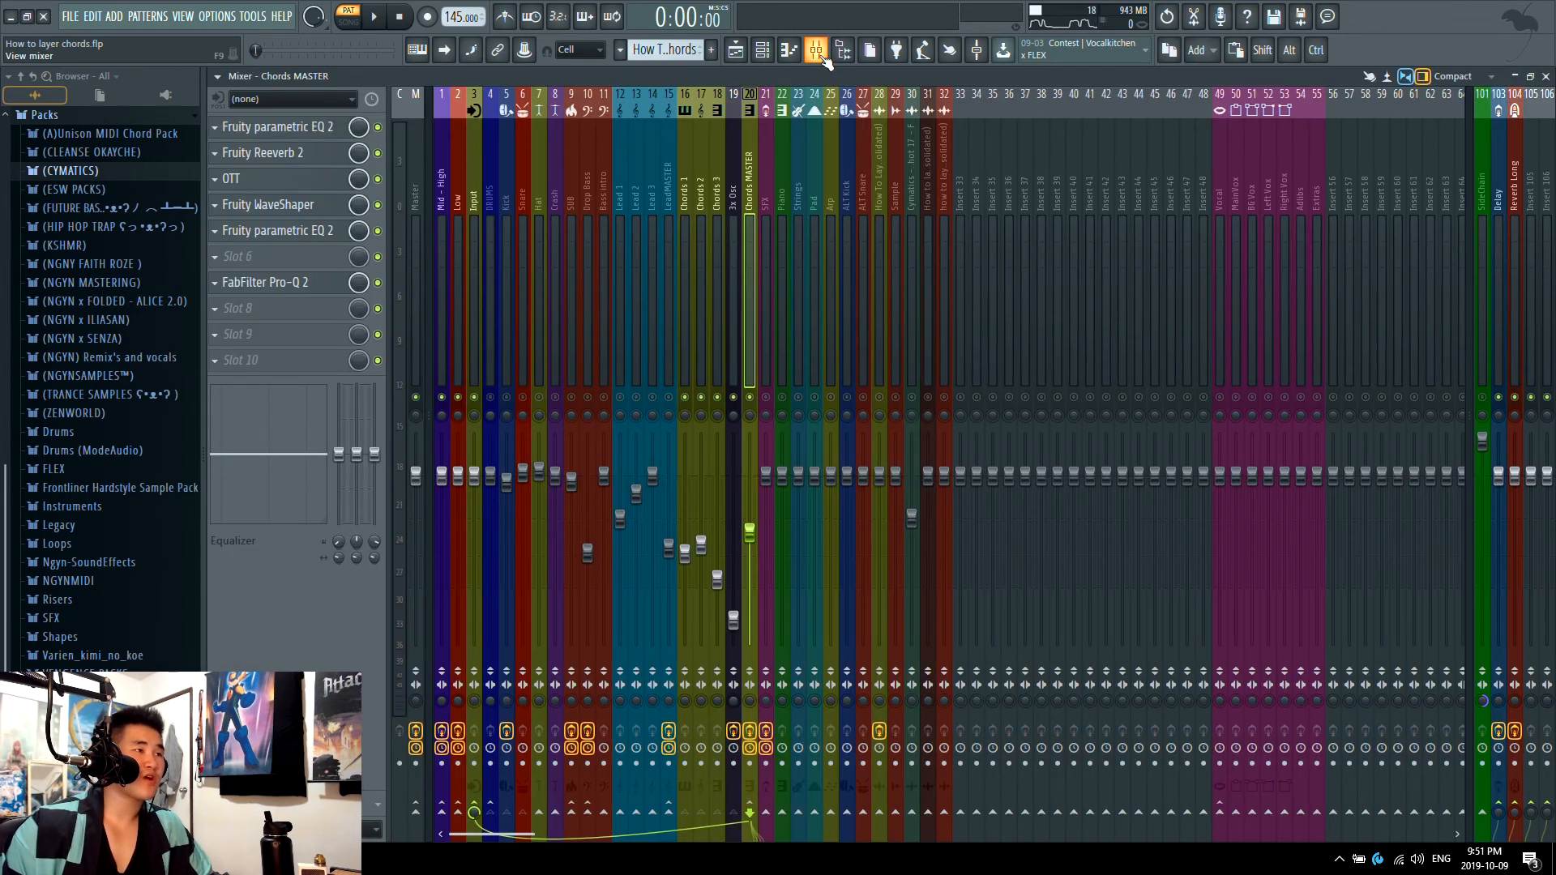
left_click(819, 52)
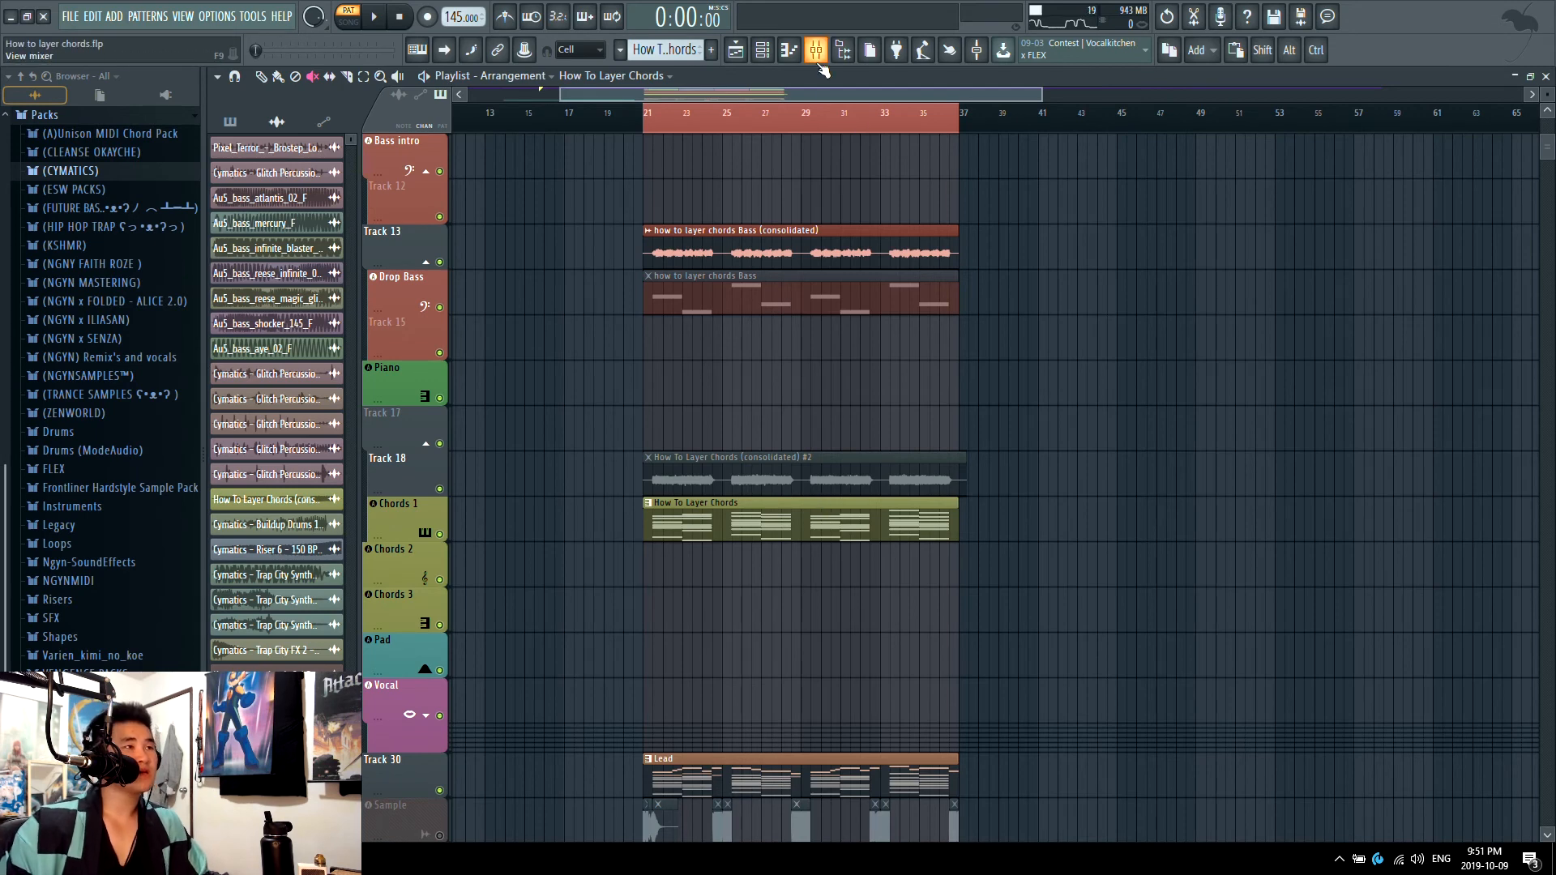
left_click_drag(713, 113, 661, 112)
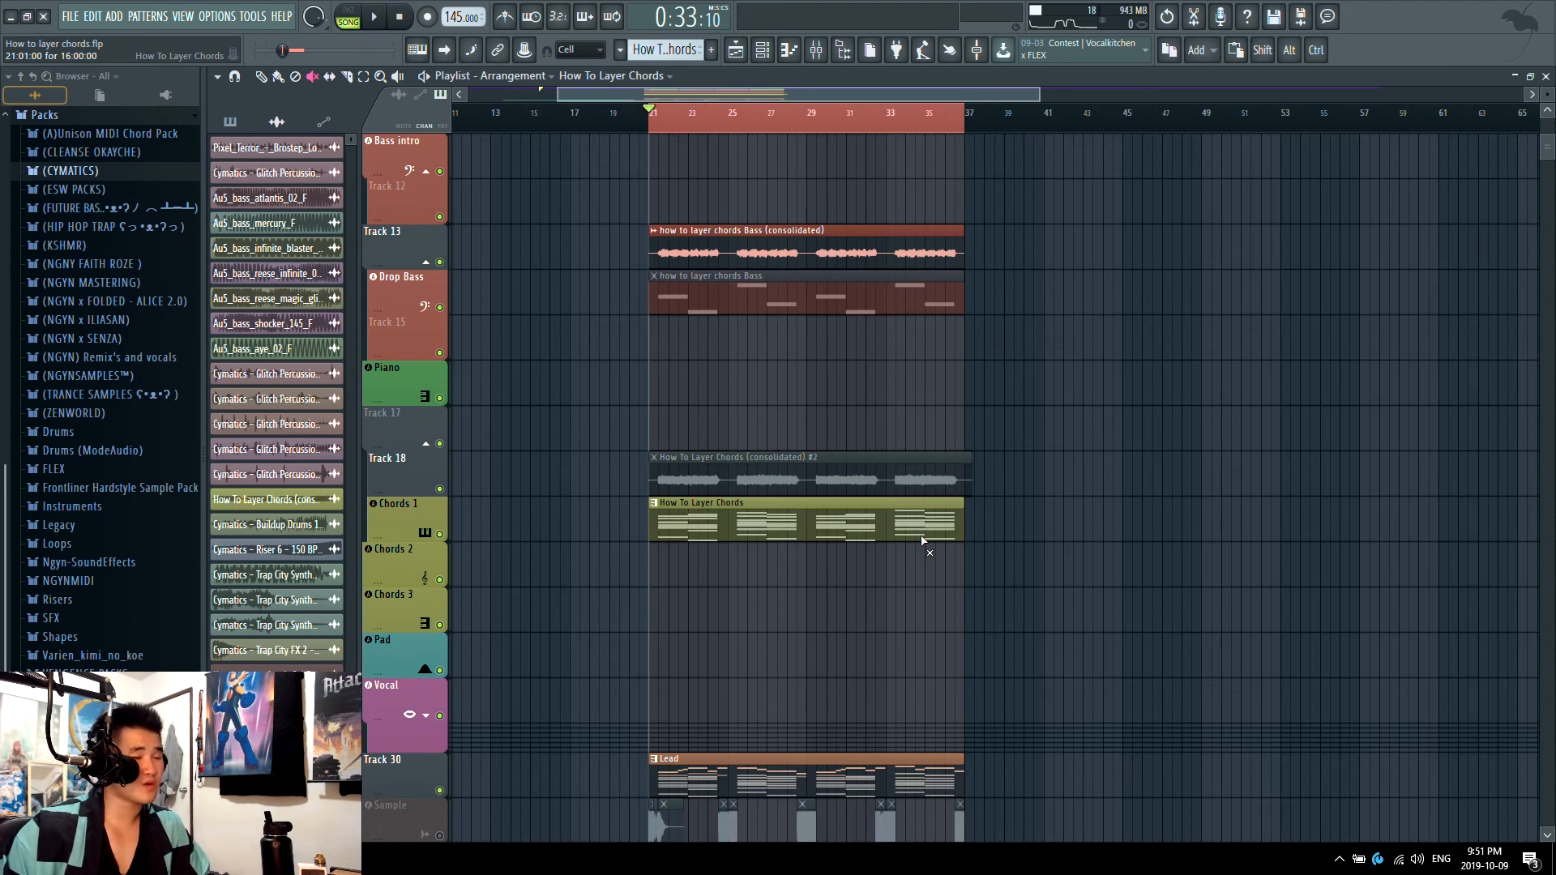
left_click(739, 54)
key("space")
left_click(738, 53)
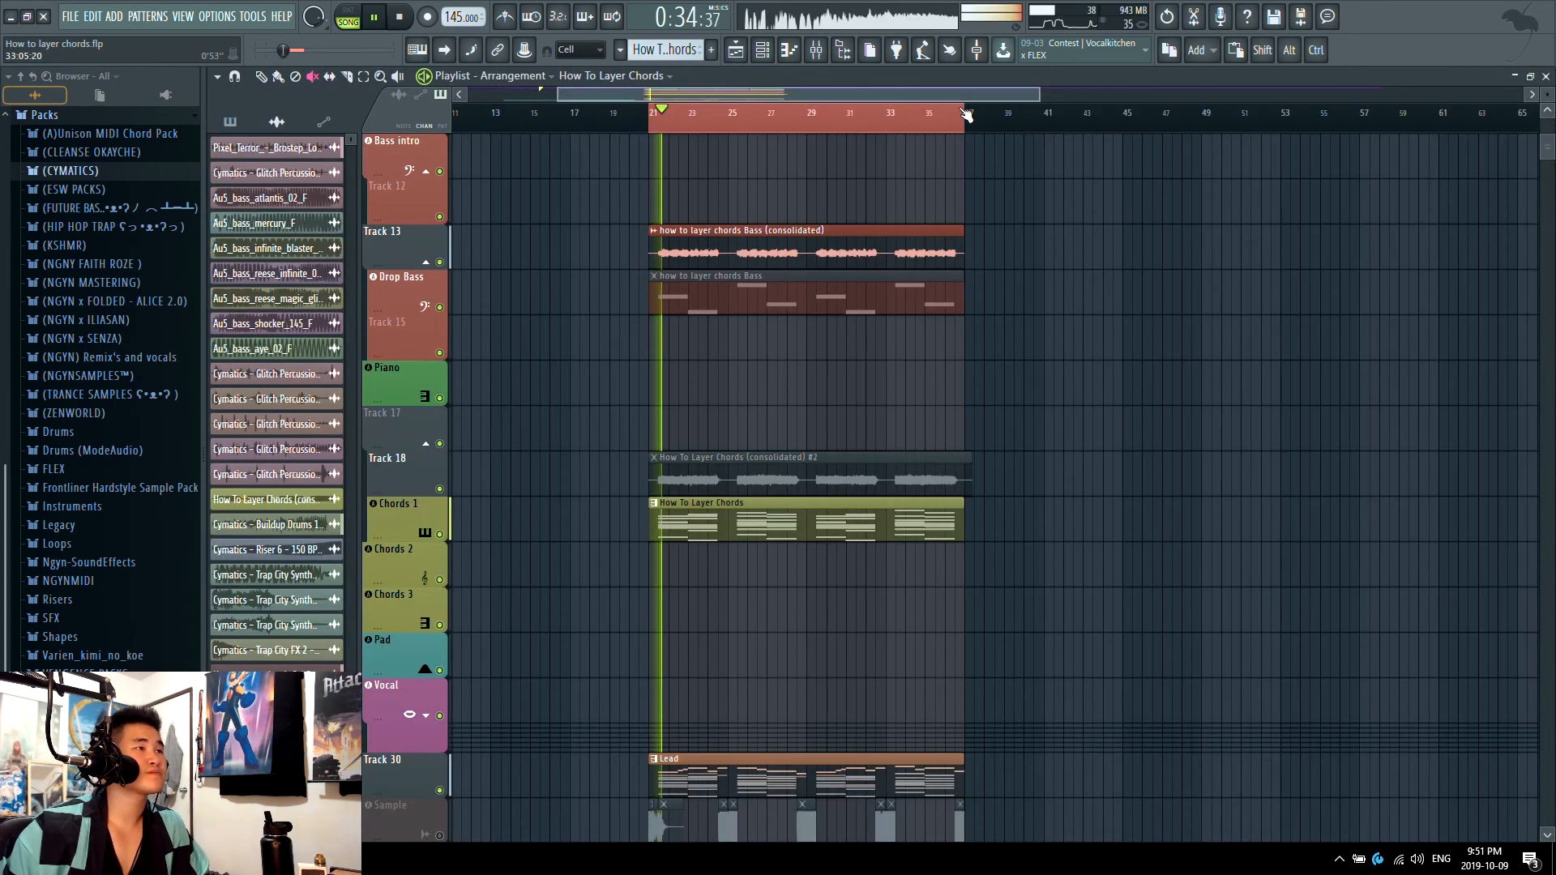
scroll(829, 405, "up", 6)
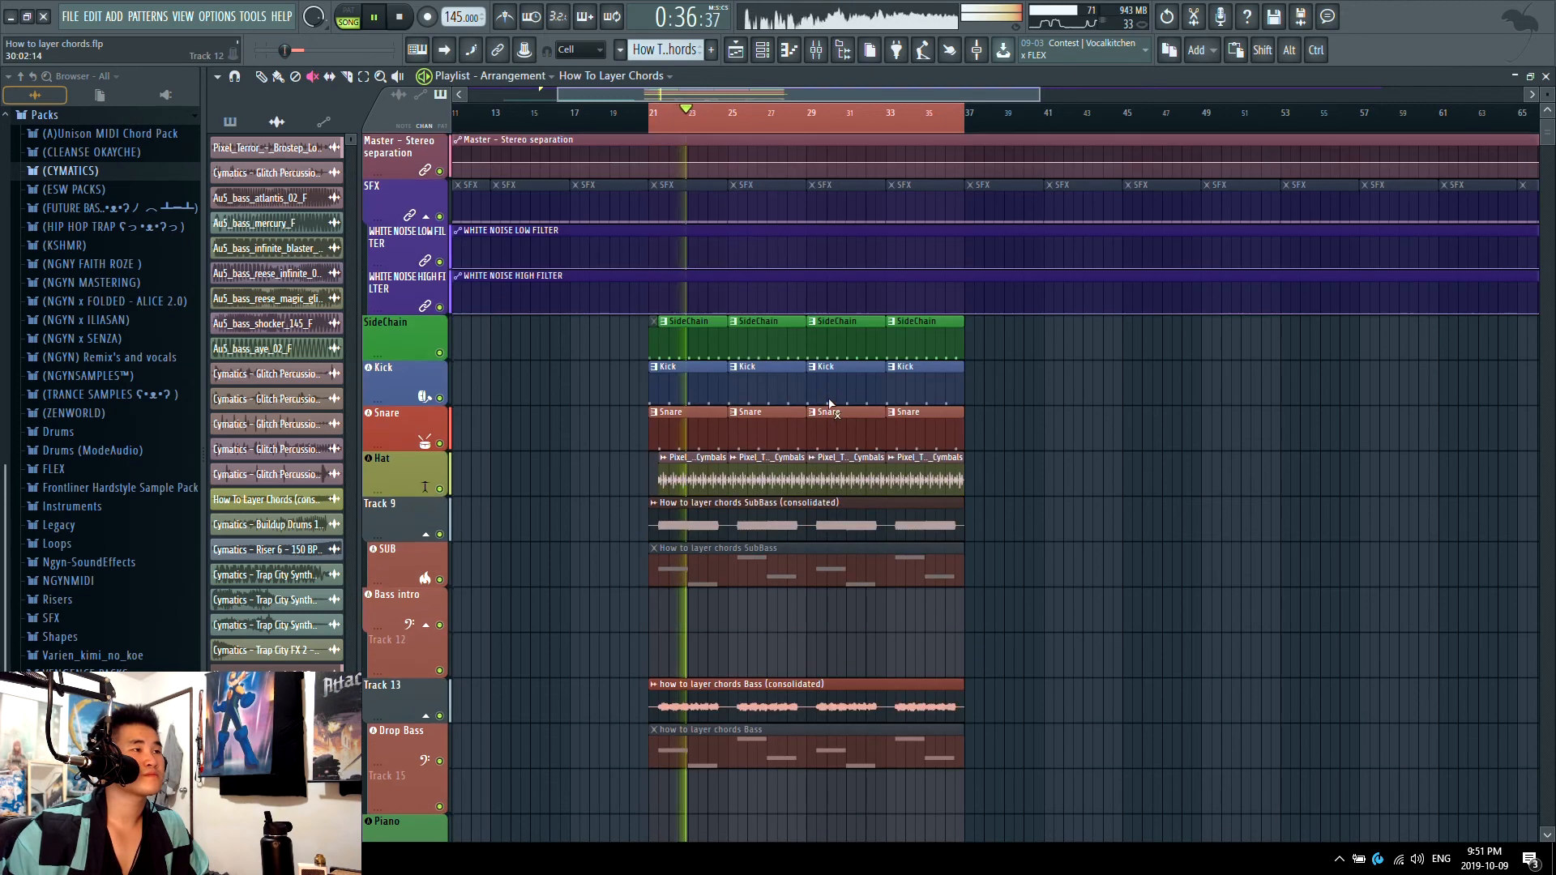
Step: Stop playback, unmute the consolidated chords audio clip on Track 18 and mute the How To Layer Chords pattern clip below it
scroll(981, 517, "down", 3)
key("space")
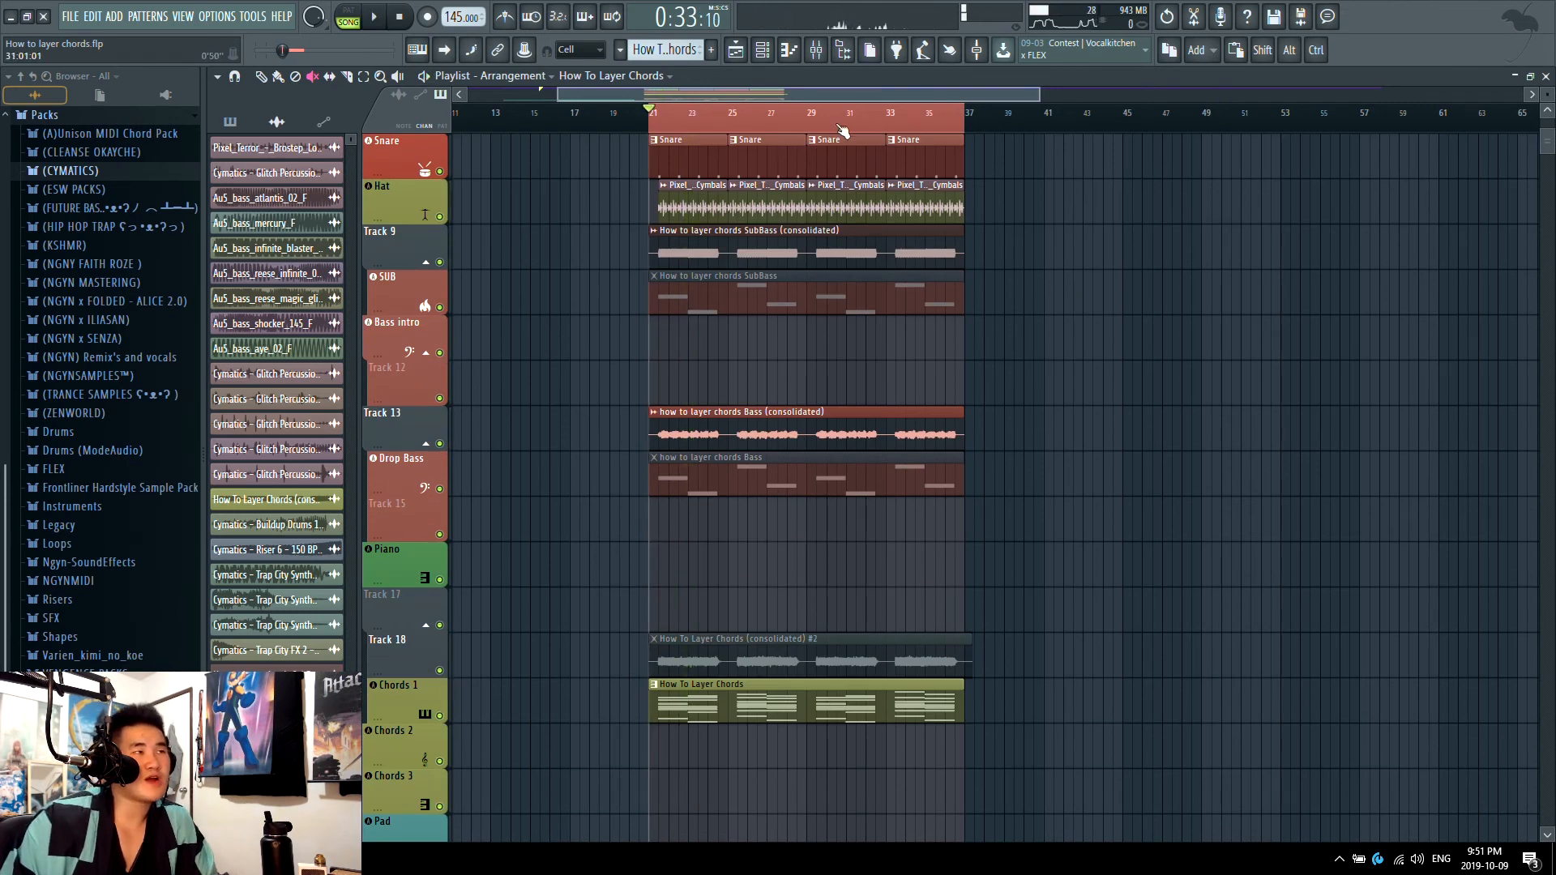
scroll(841, 538, "down", 5)
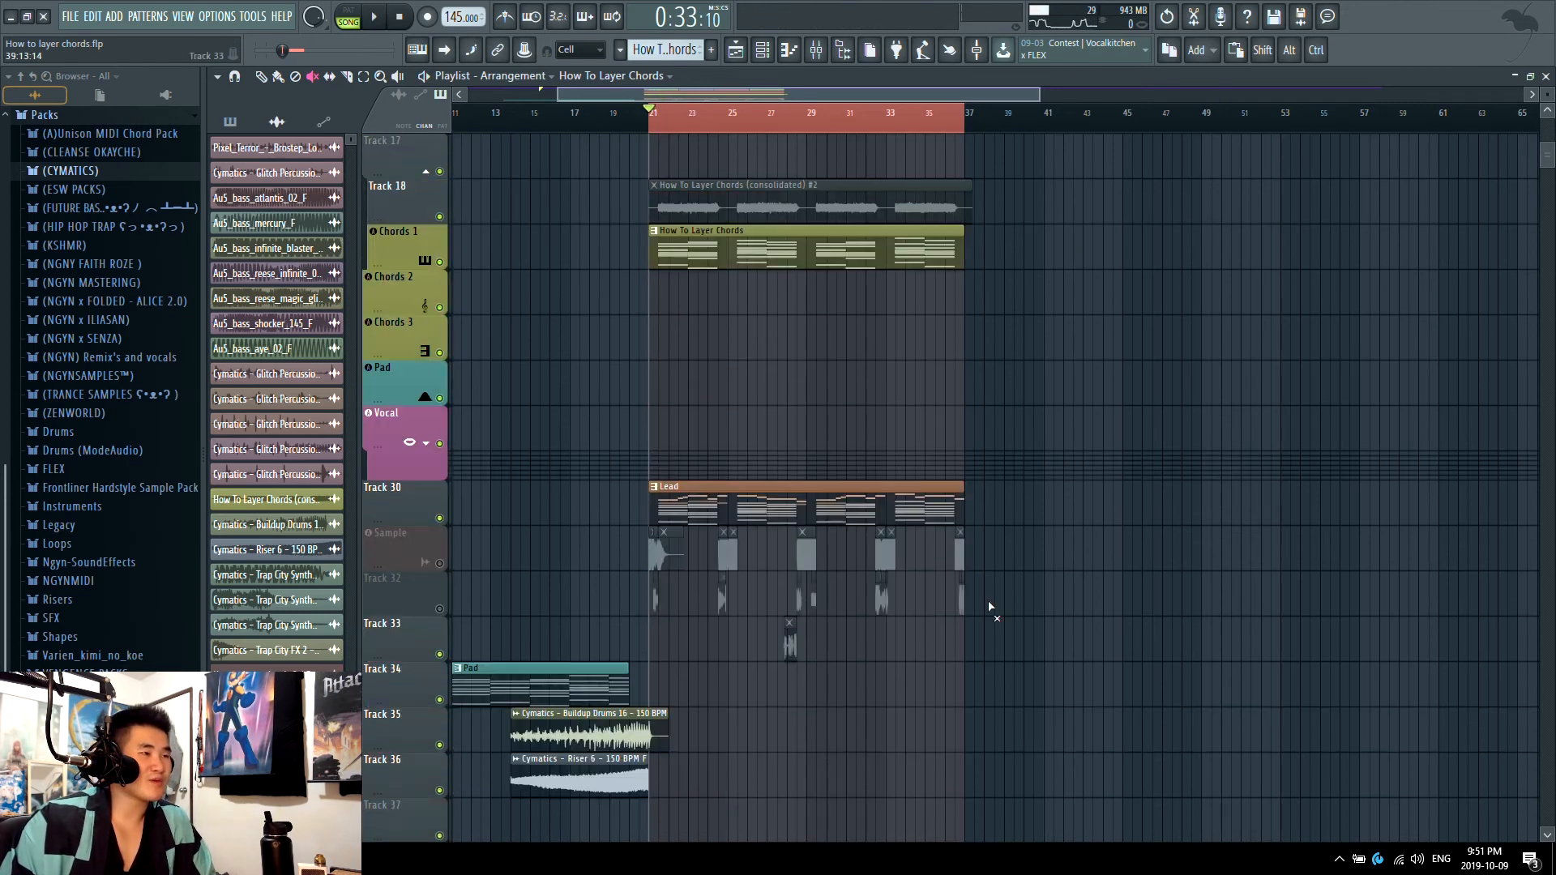
scroll(806, 698, "up", 9)
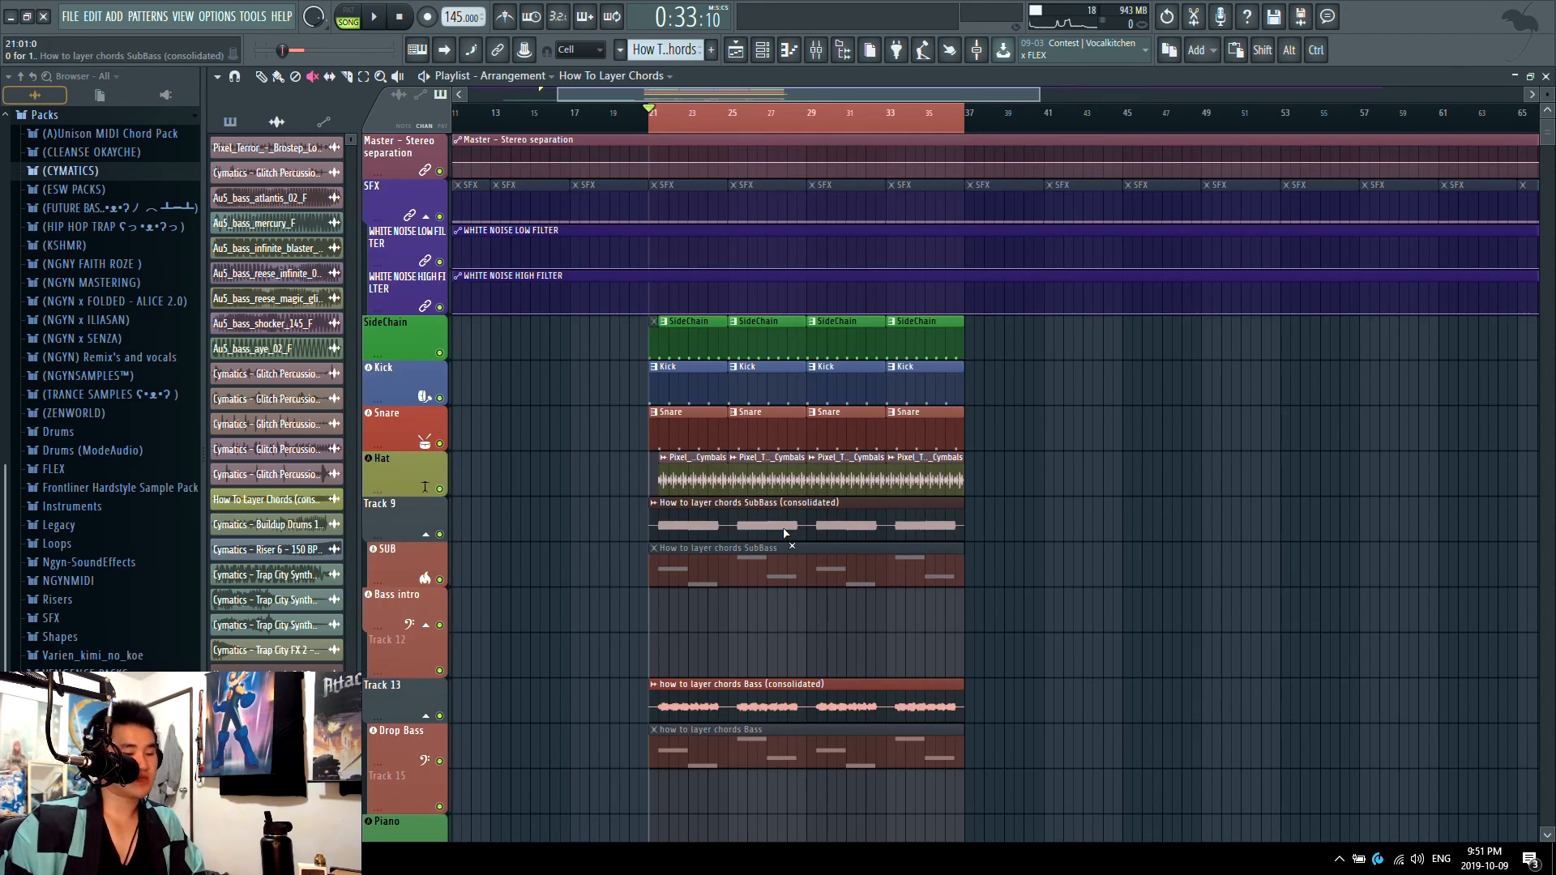
scroll(891, 632, "down", 3)
scroll(892, 632, "down", 1)
left_click(654, 411)
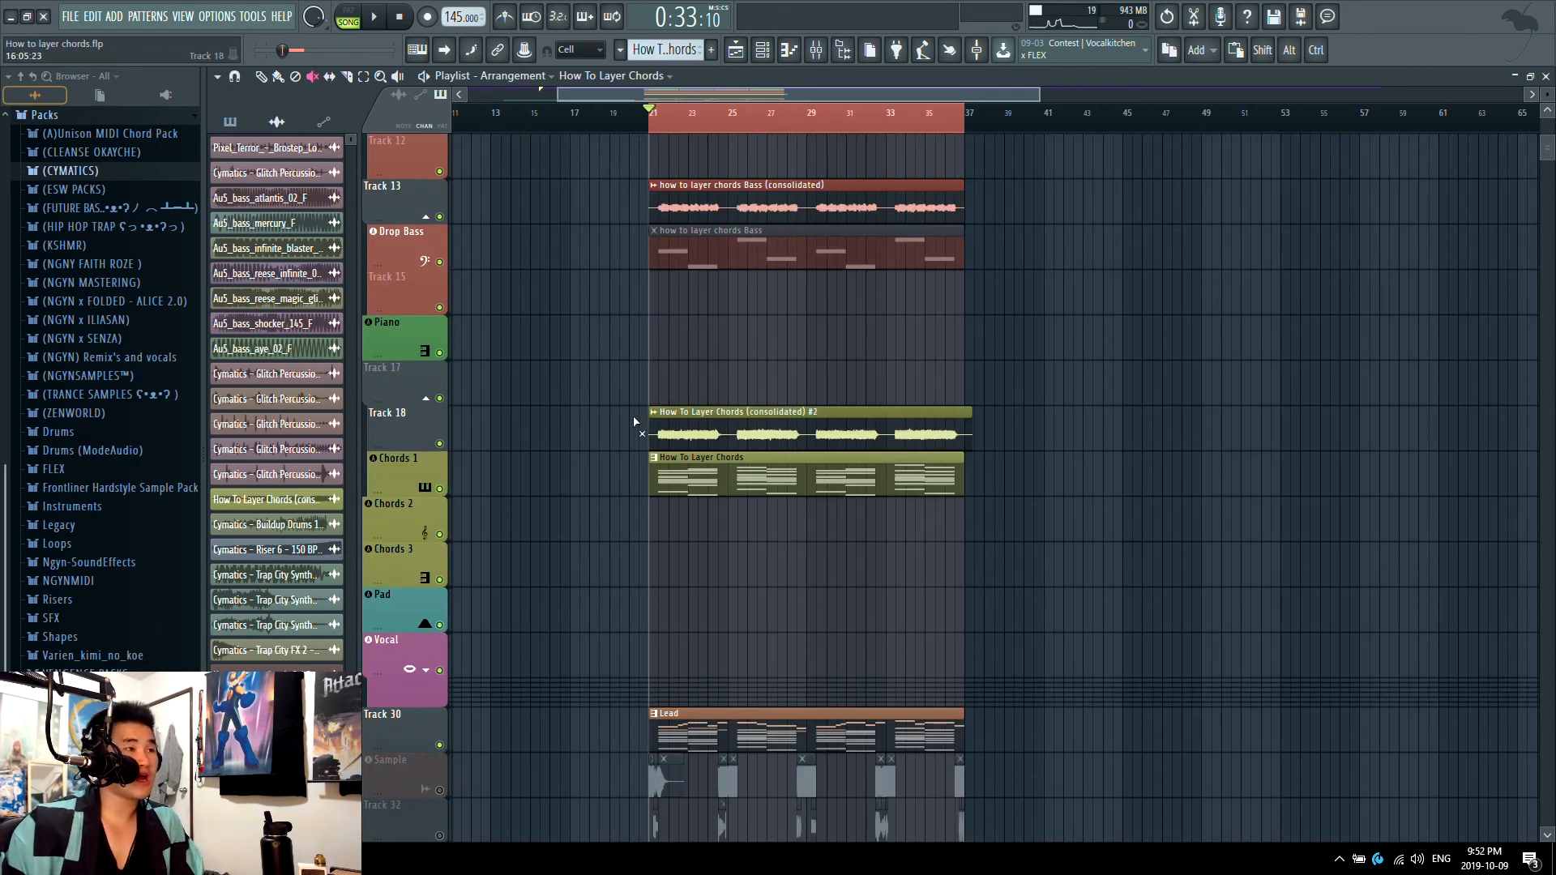
left_click(654, 457)
Step: Play the drop with the consolidated chords audio, checking the mixer levels, and return to the playlist
left_click(816, 50)
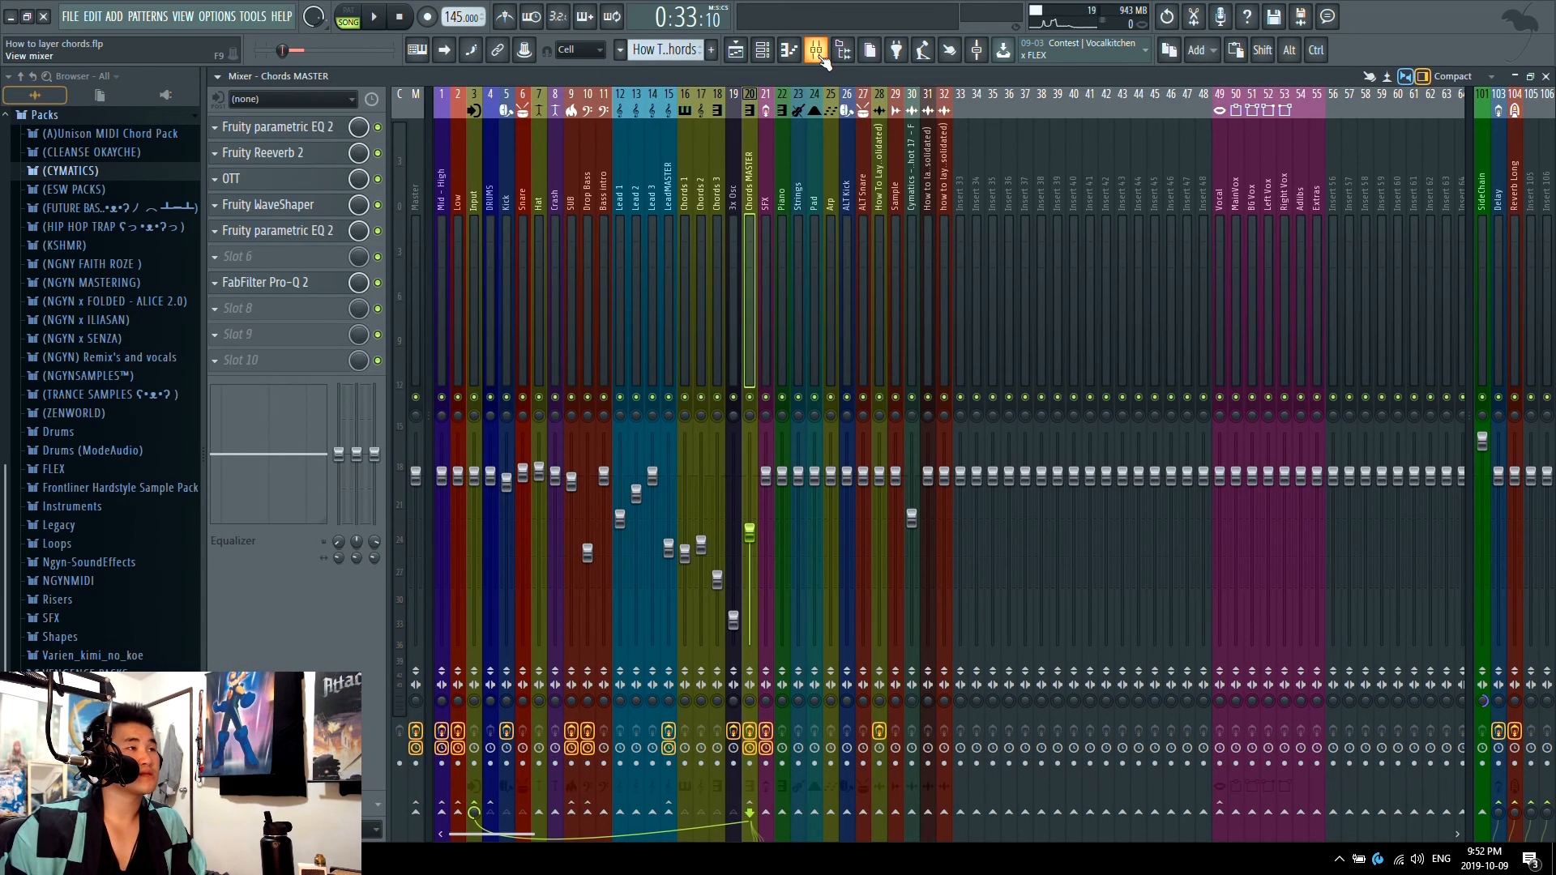
key("F9")
key("space")
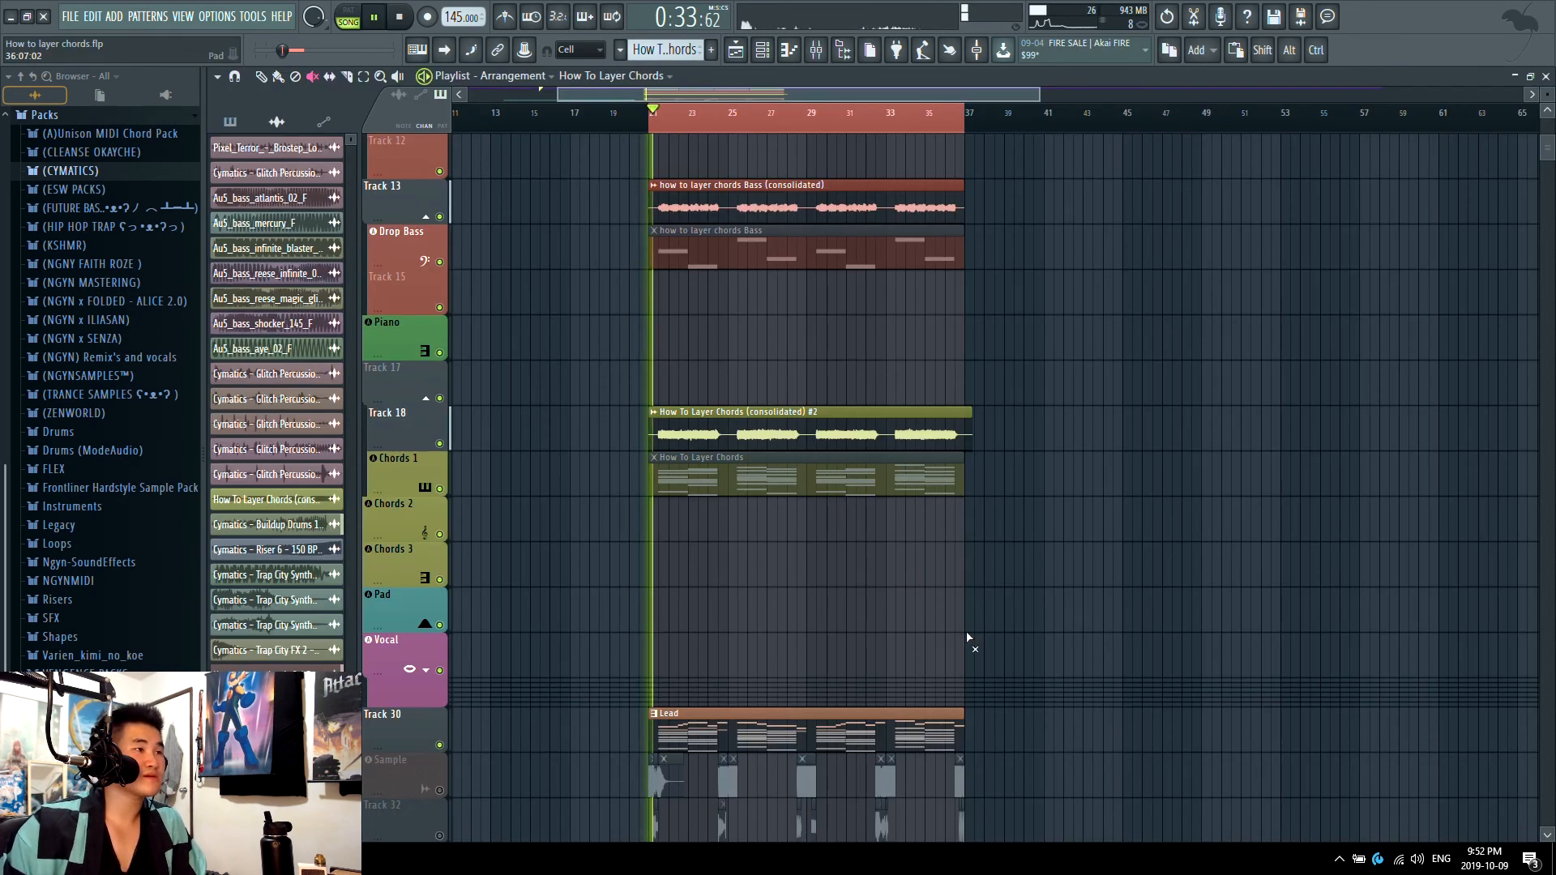
key("F9")
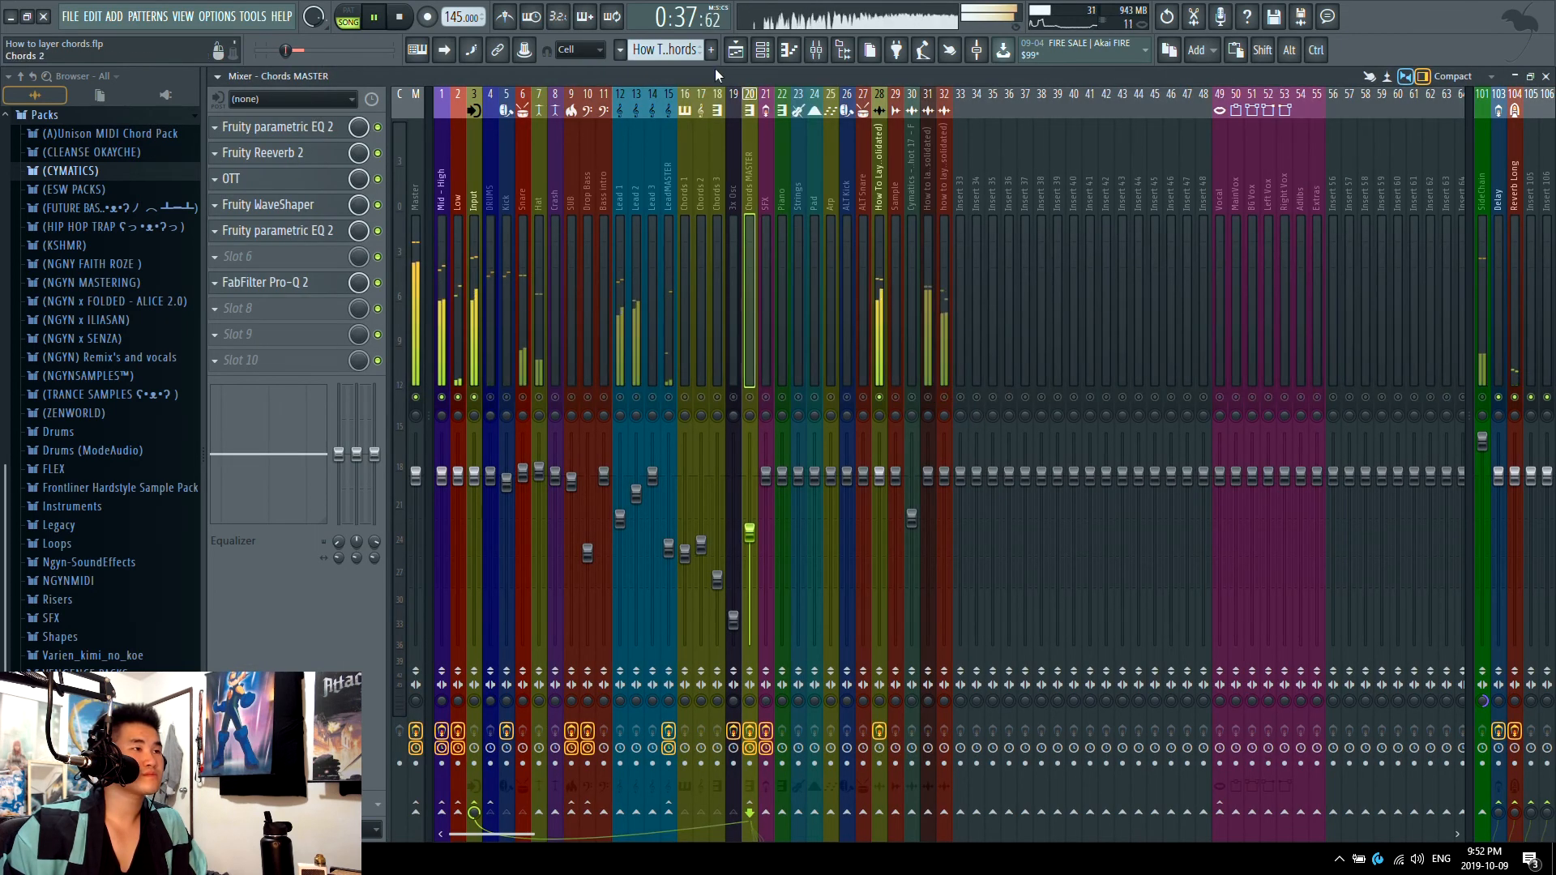
key("F9")
key("space")
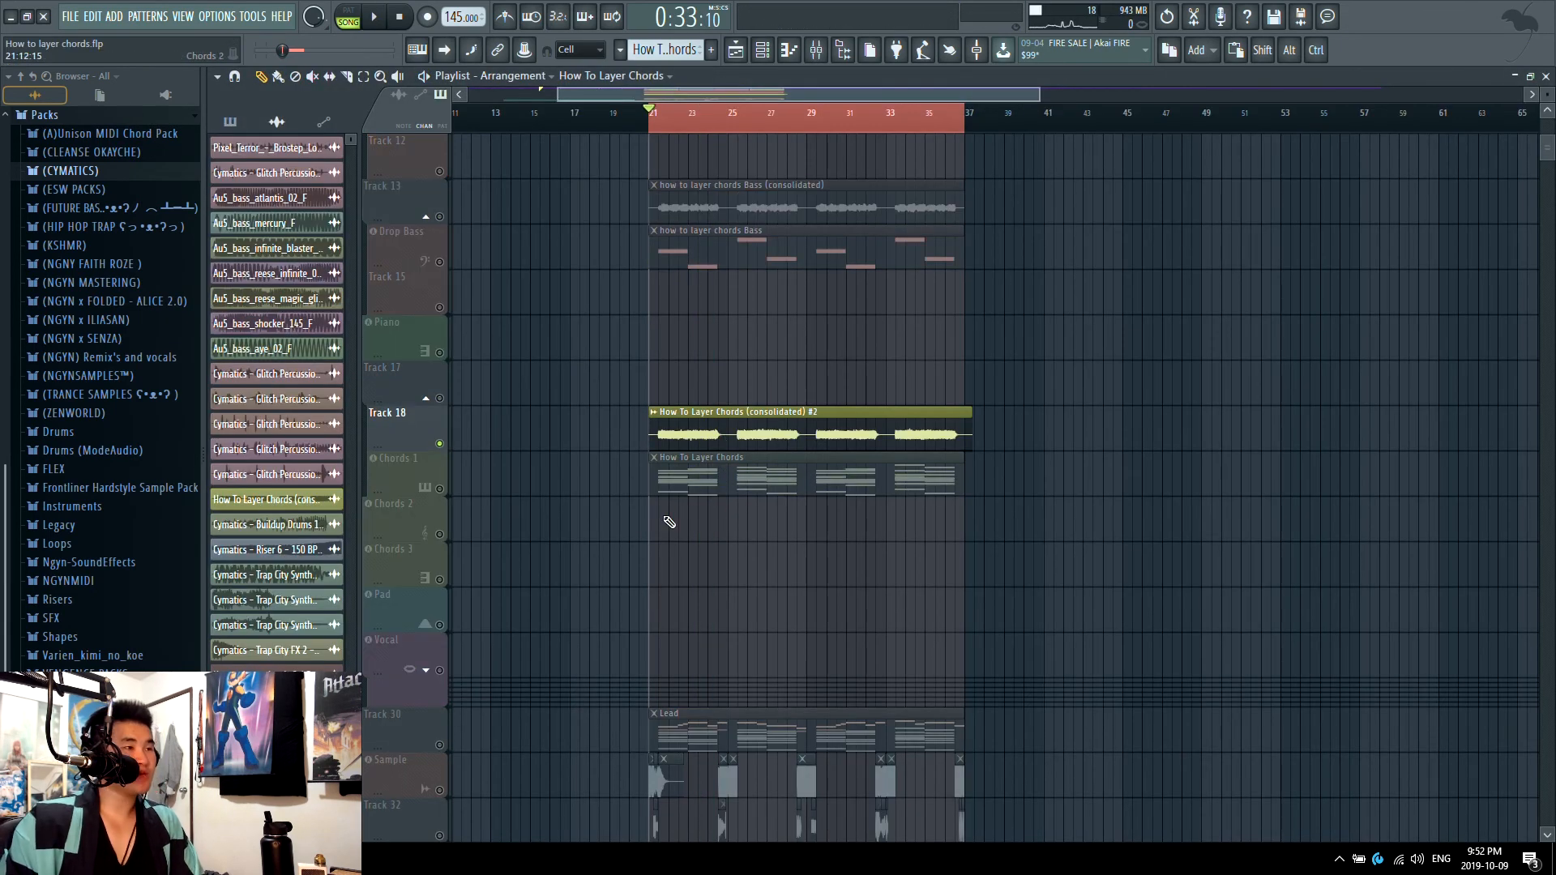
Step: Solo Track 18, zoom in on its chords audio clip and play it from bar 21
scroll(672, 531, "up", 4)
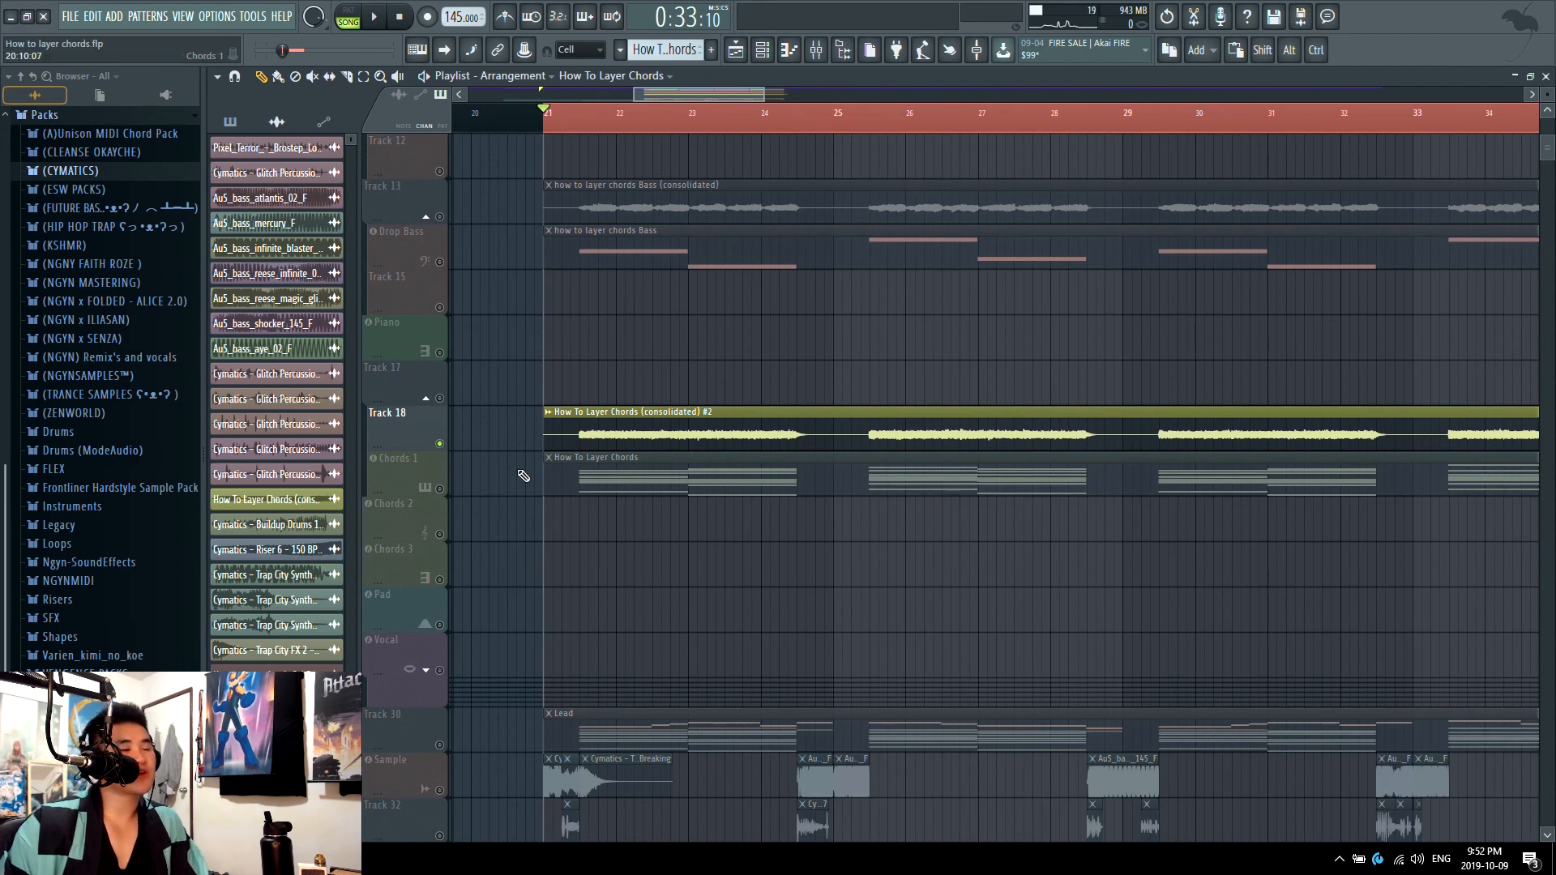
scroll(823, 532, "up", 4)
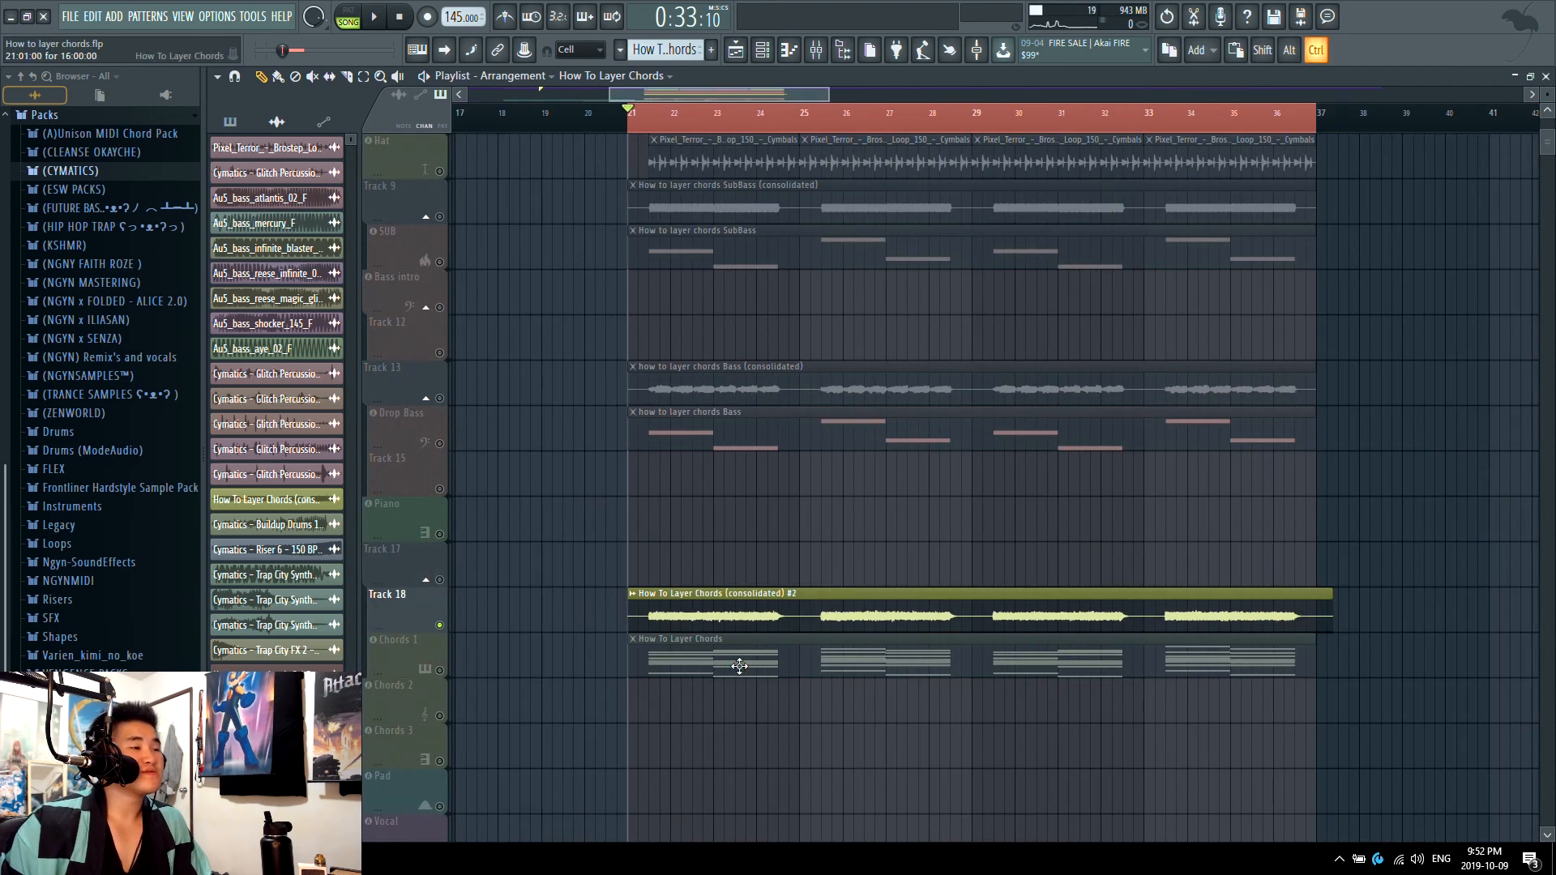
scroll(890, 620, "up", 3)
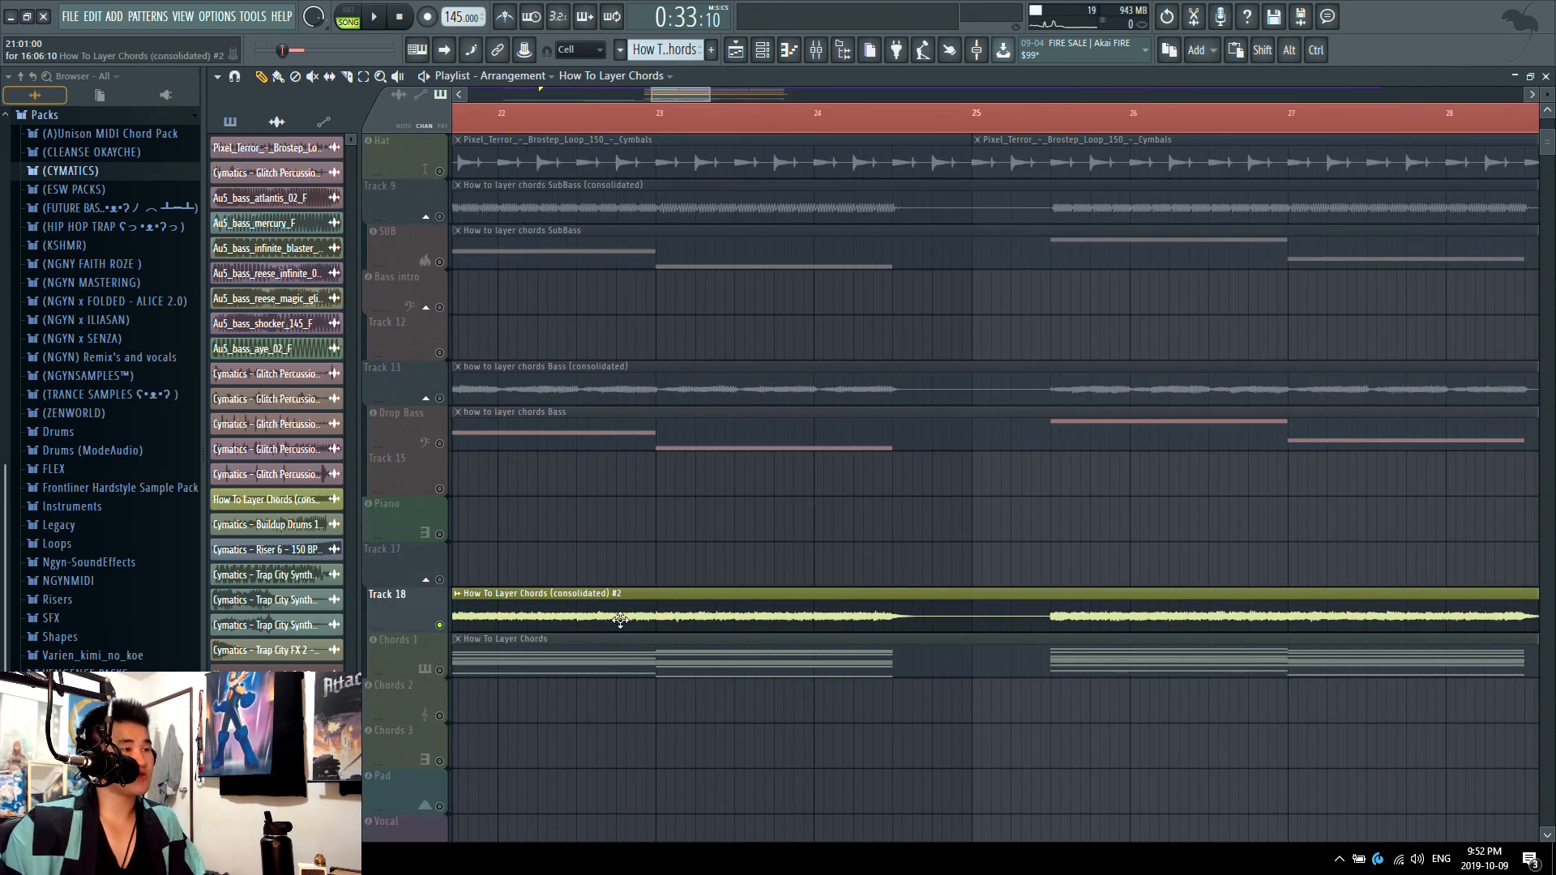
scroll(620, 620, "down", 3)
key("space")
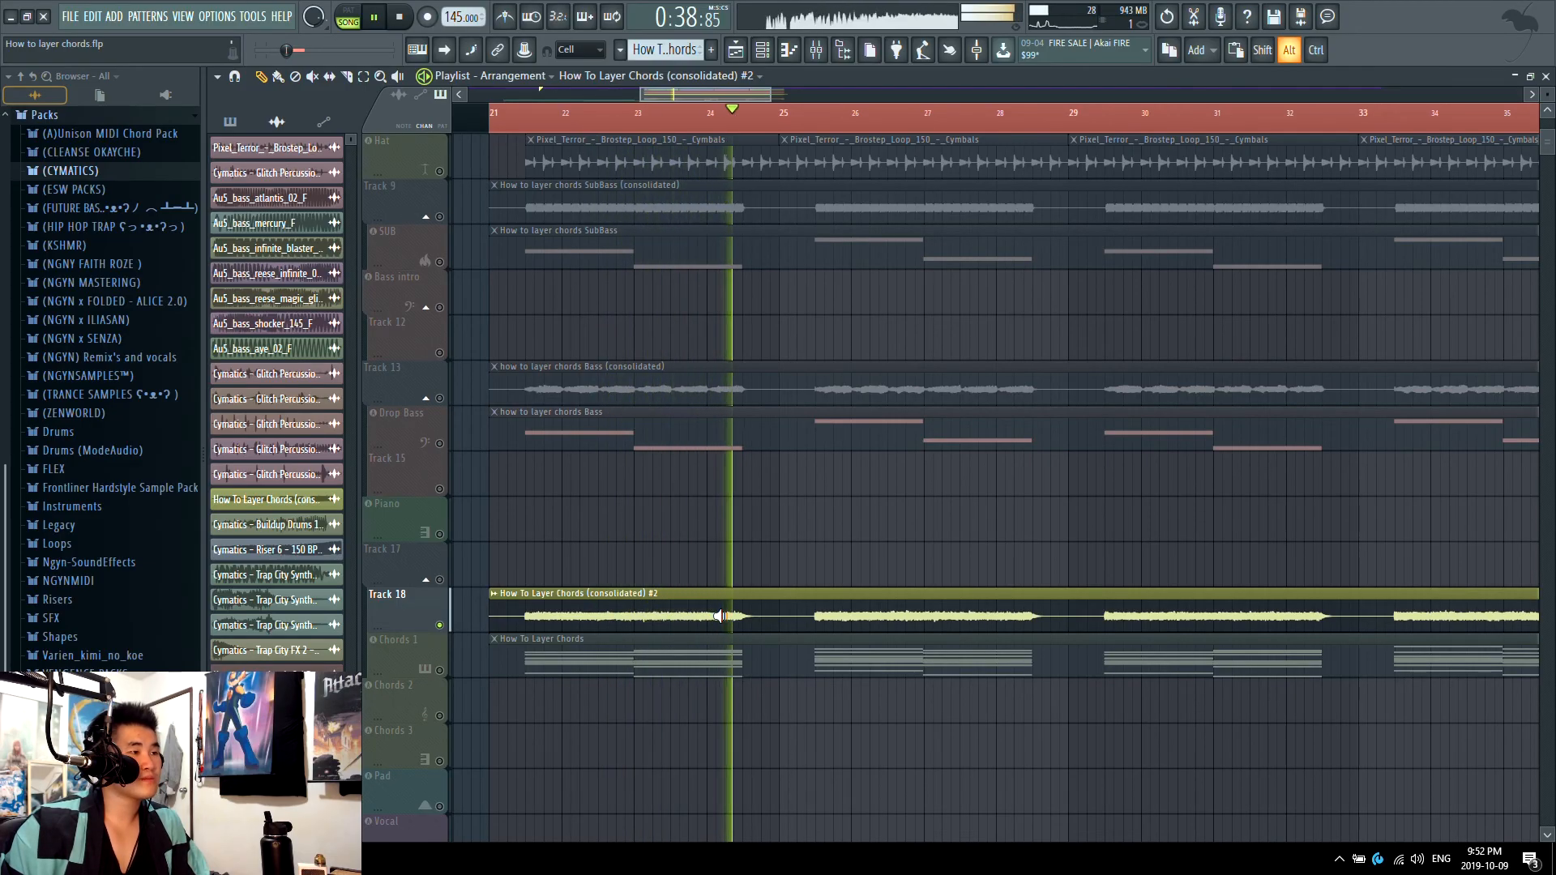
key("space")
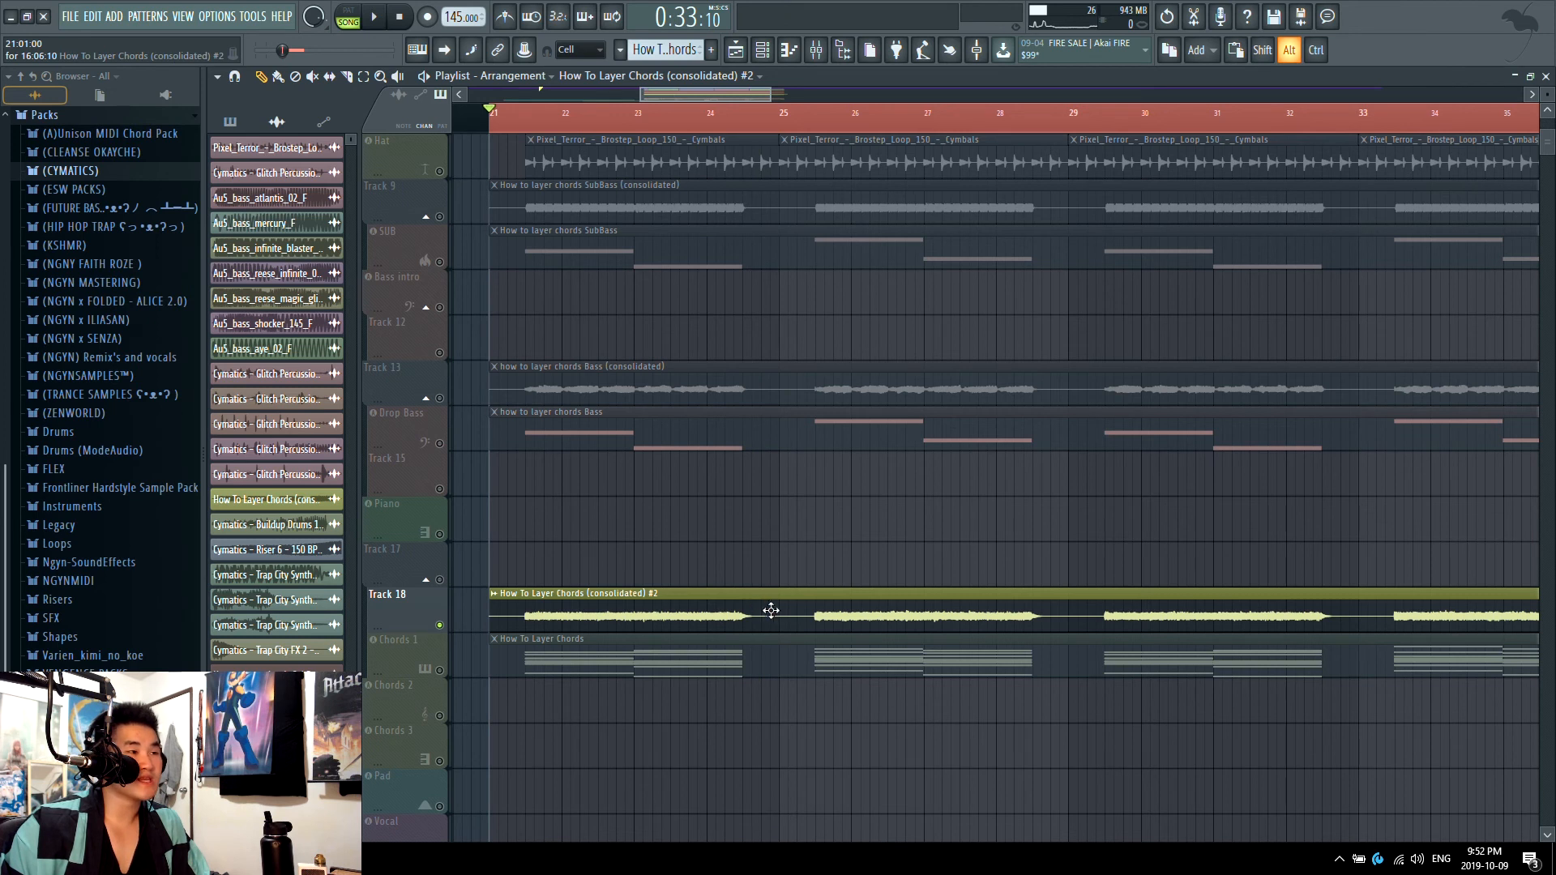
Step: Audition the tail at the end of the first chord phrase in the Track 18 audio, shortly before bar 25
right_click(757, 608, "alt")
right_click(755, 606, "alt")
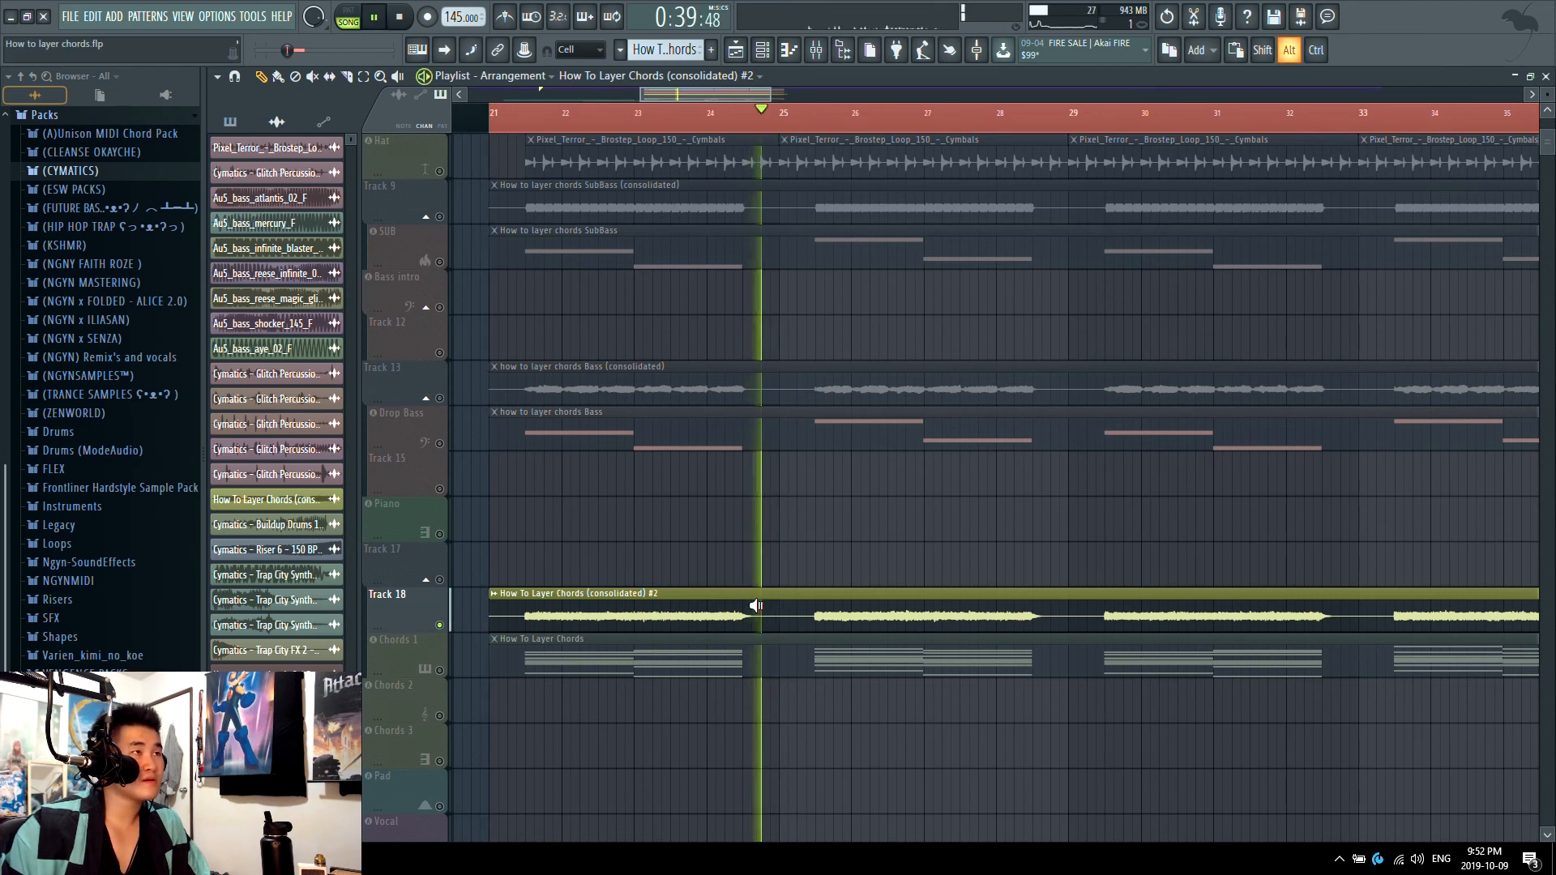
right_click(755, 606, "alt")
right_click(753, 606, "alt")
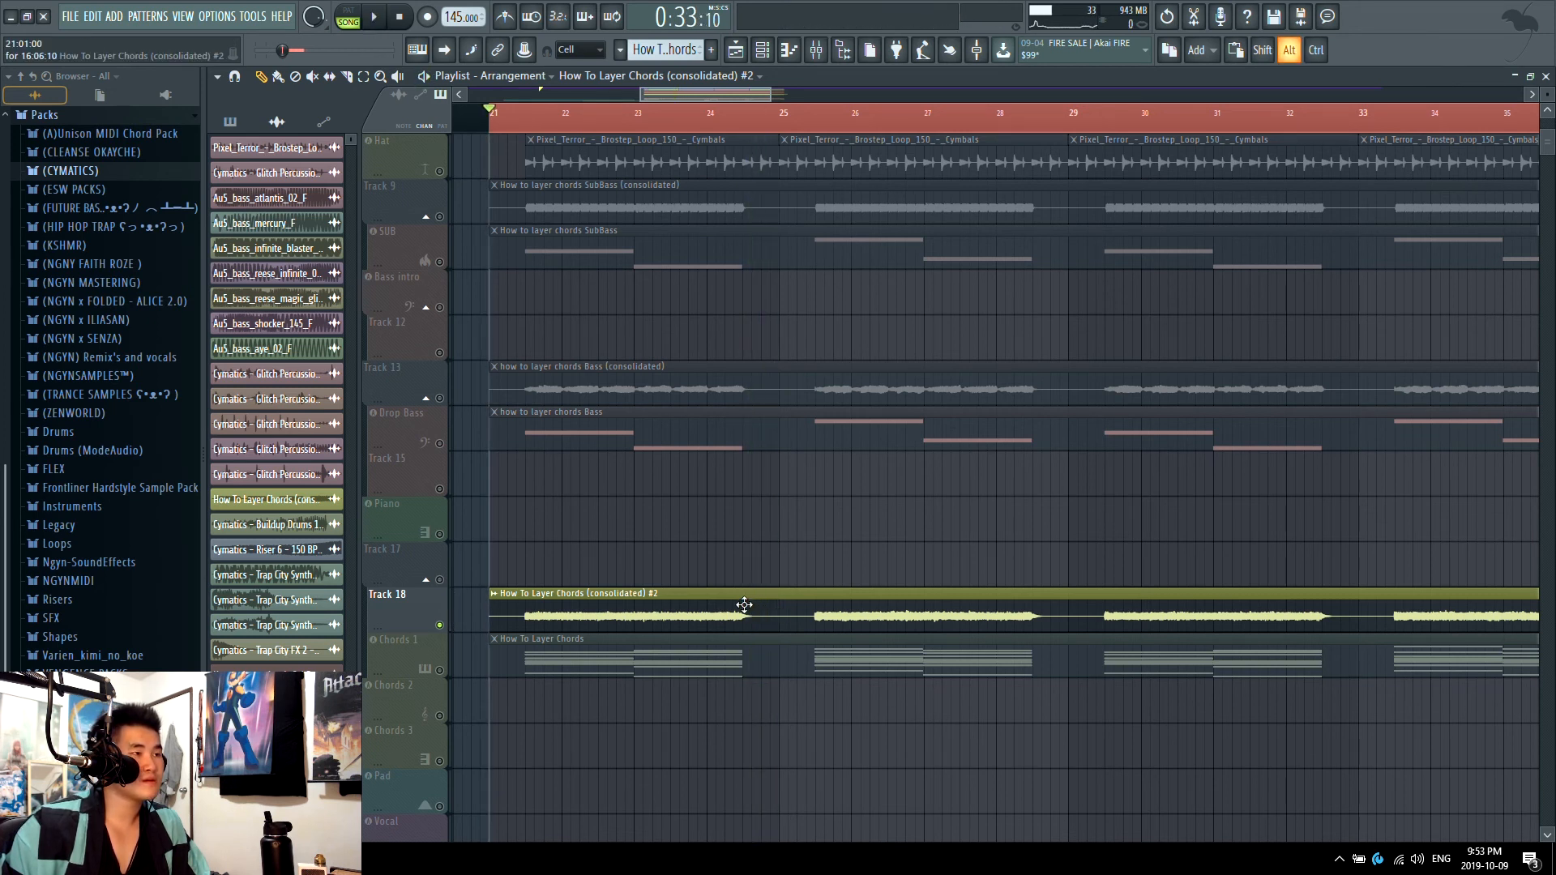
right_click(740, 606, "alt")
right_click(744, 604, "alt")
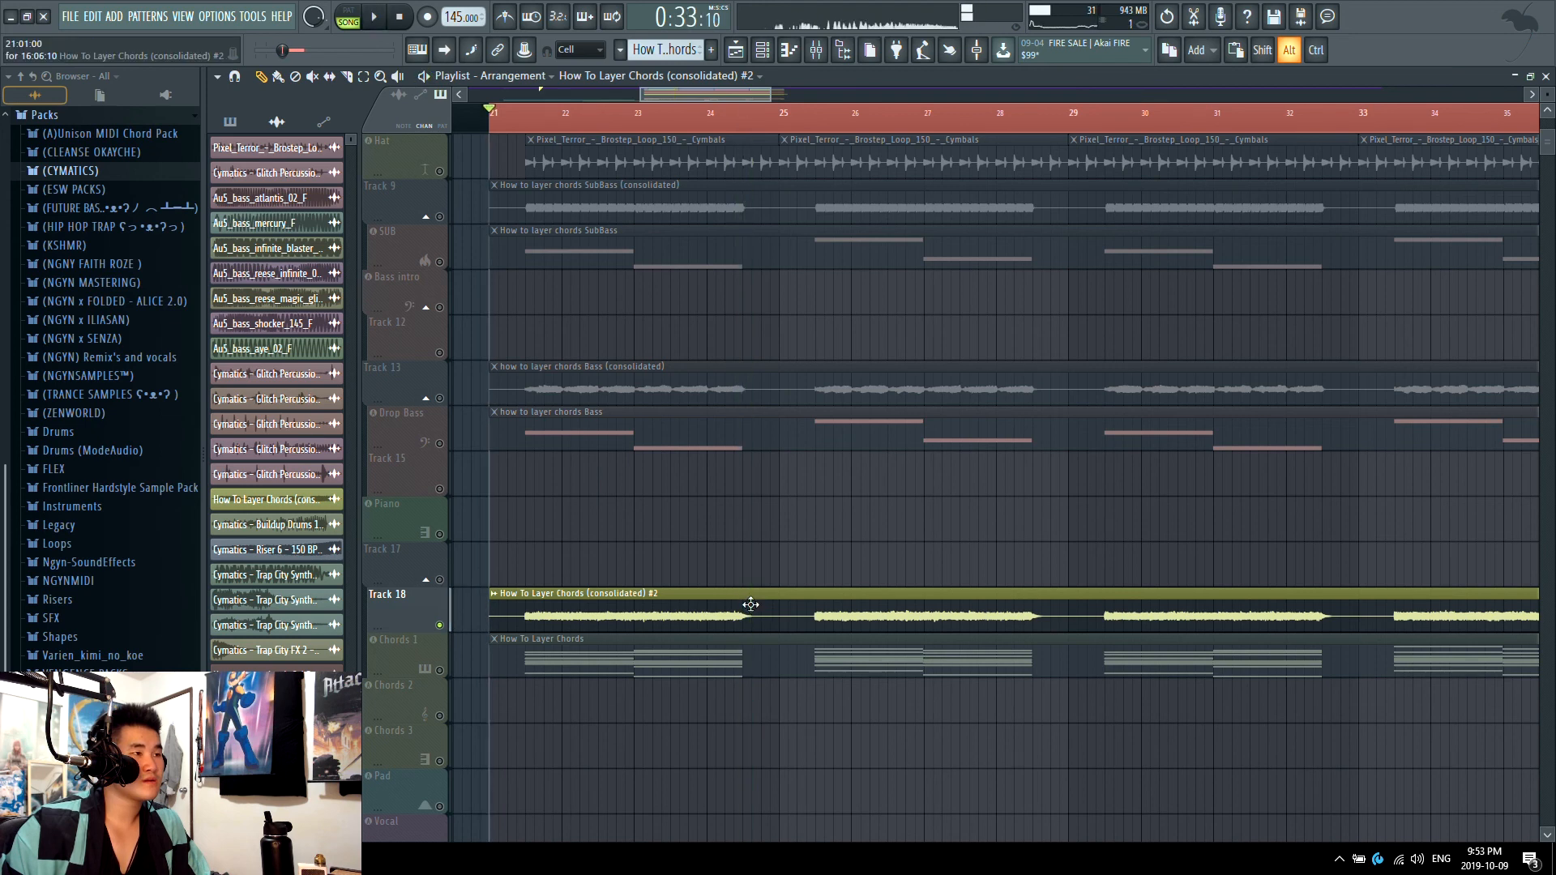
Step: Slice the Track 18 chords audio where phrases end and the following ones begin, muting the tail between the first two phrases
scroll(770, 389, "up", 4)
scroll(652, 624, "down", 4)
key("c")
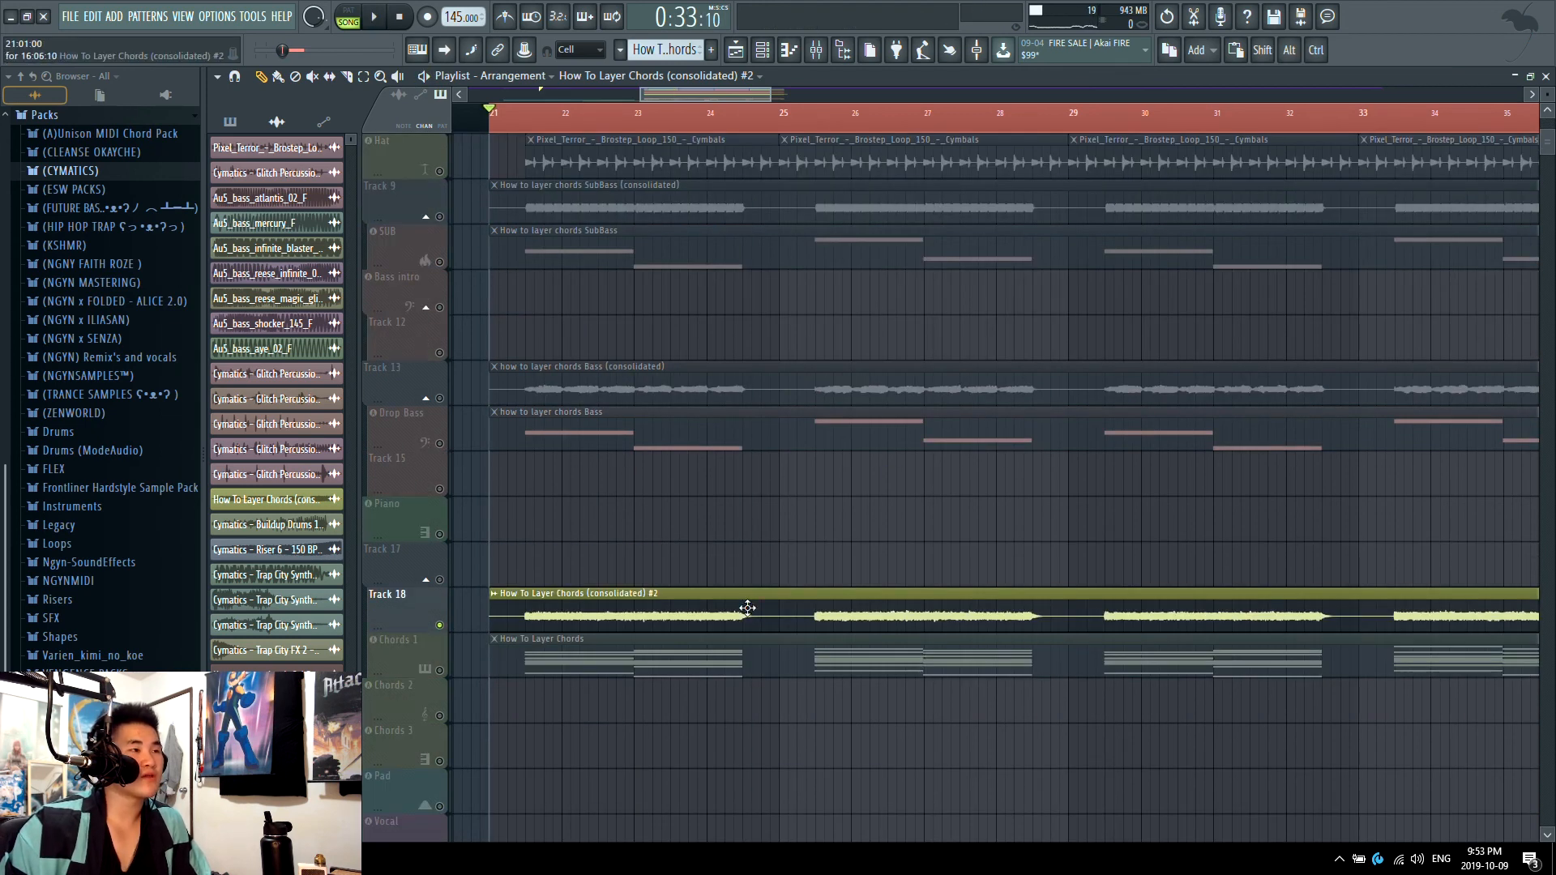
left_click(753, 620)
left_click(815, 616)
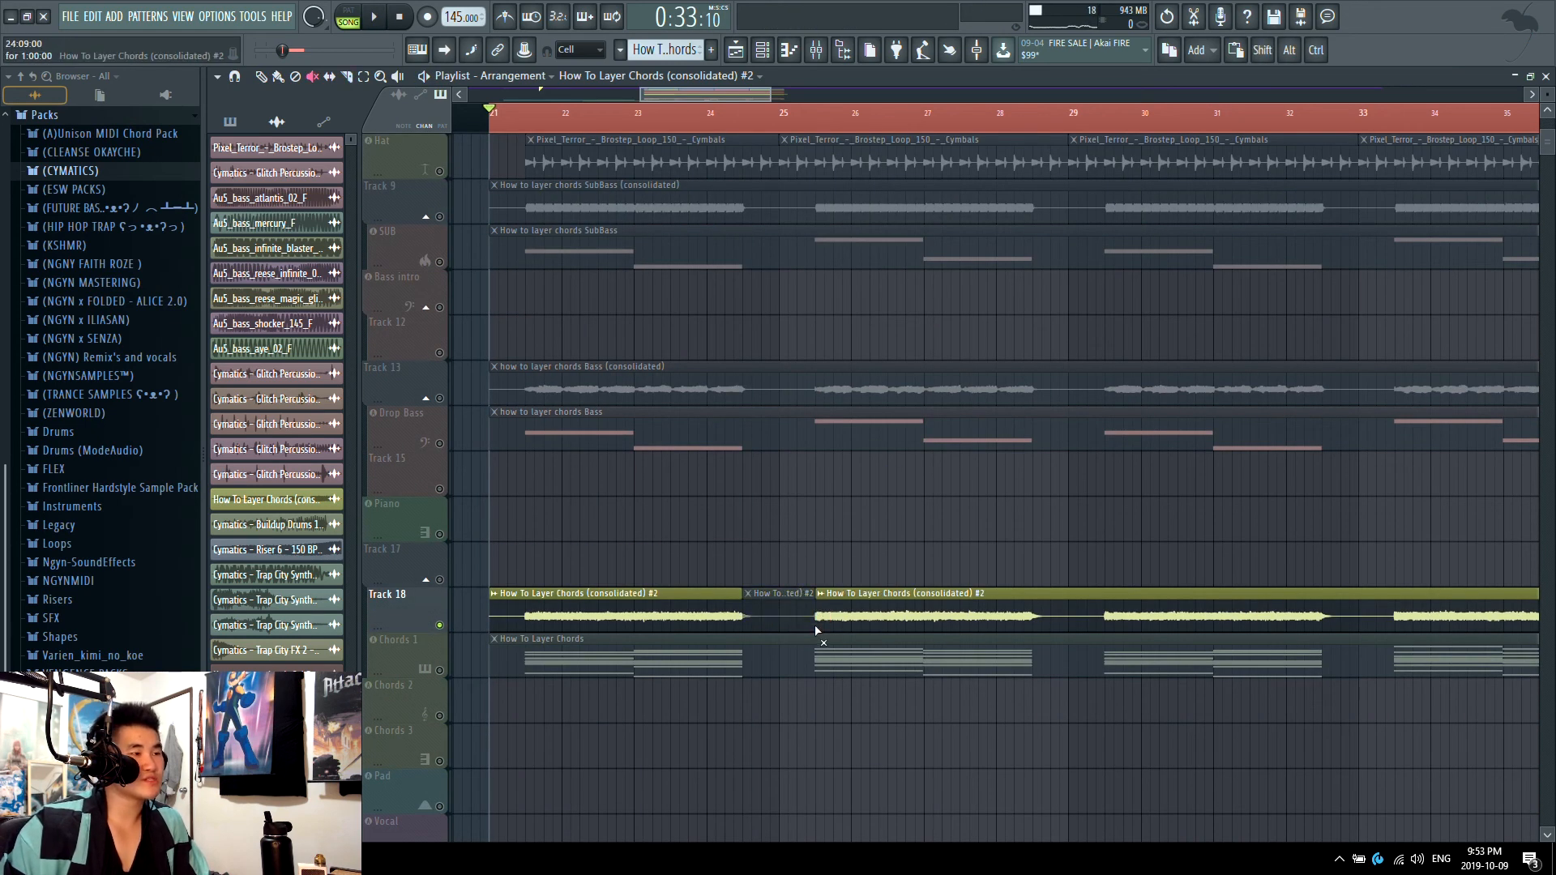
scroll(818, 620, "up", 5)
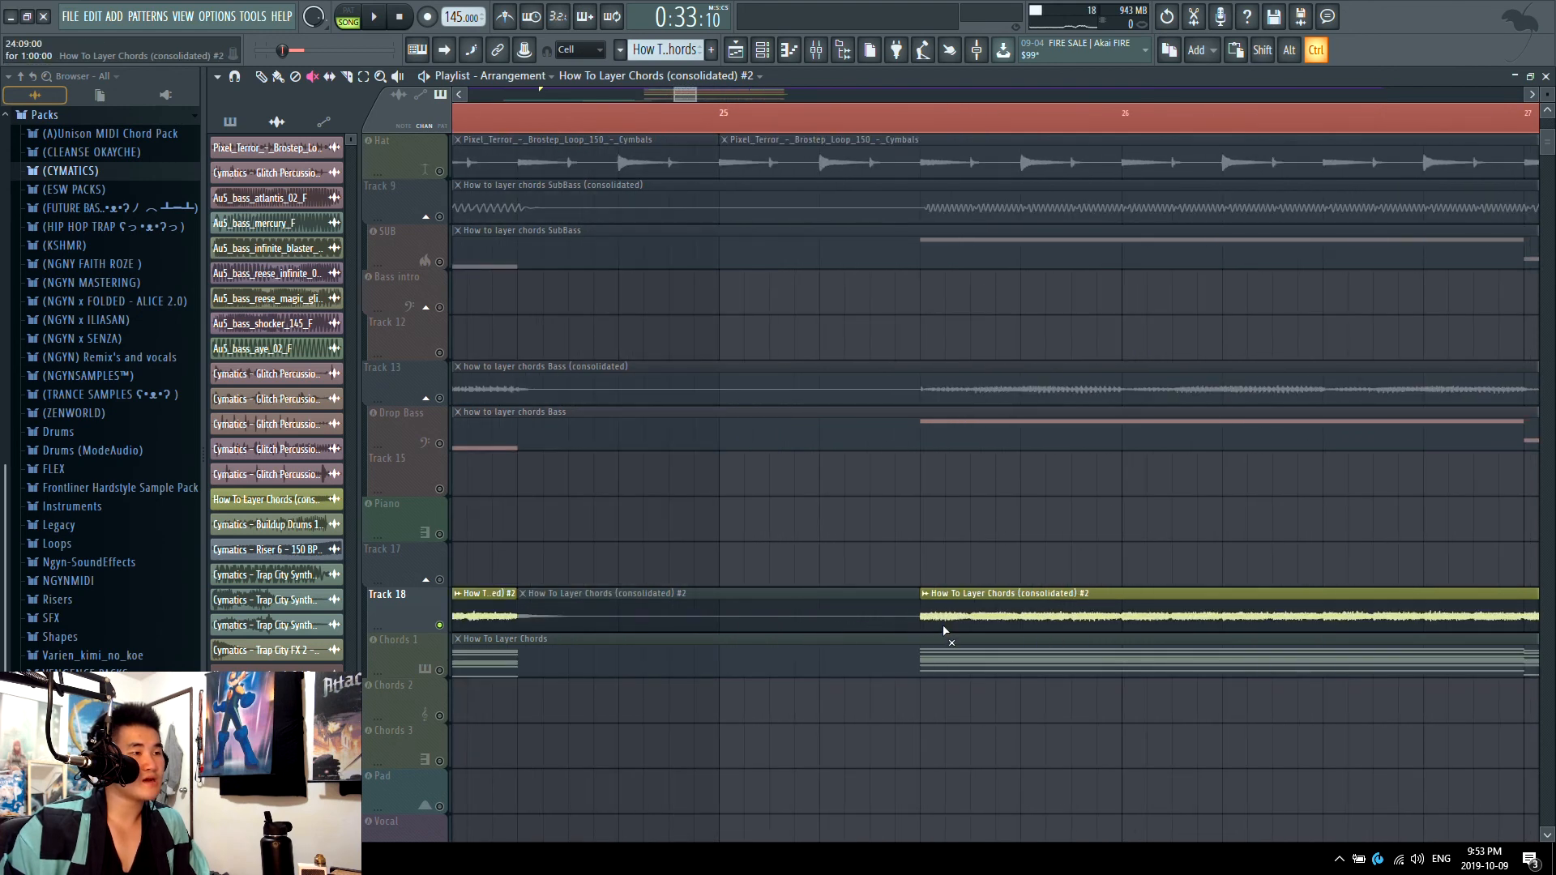
scroll(936, 639, "down", 5)
Step: Slice the chords audio at the start of the first phrase and delete the lead-in piece at bar 21
left_click(724, 616, "shift")
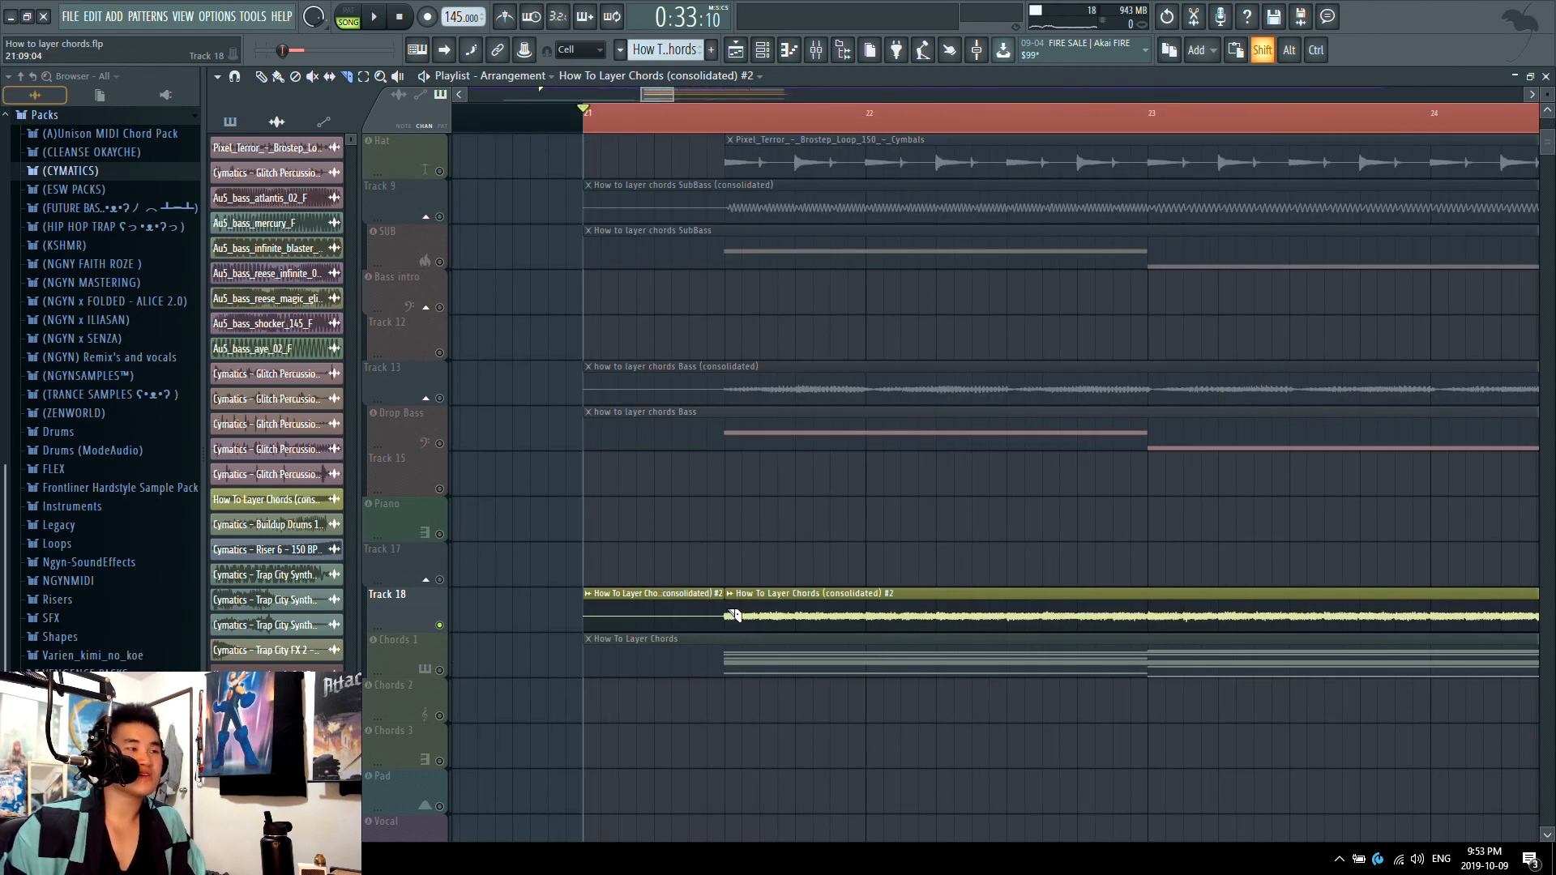
key("d")
left_click(687, 620)
scroll(682, 618, "down", 5)
Step: Delete the muted tail pieces between the chord phrases on Track 18 and the leftover piece at bar 37
key("t")
right_click(906, 619)
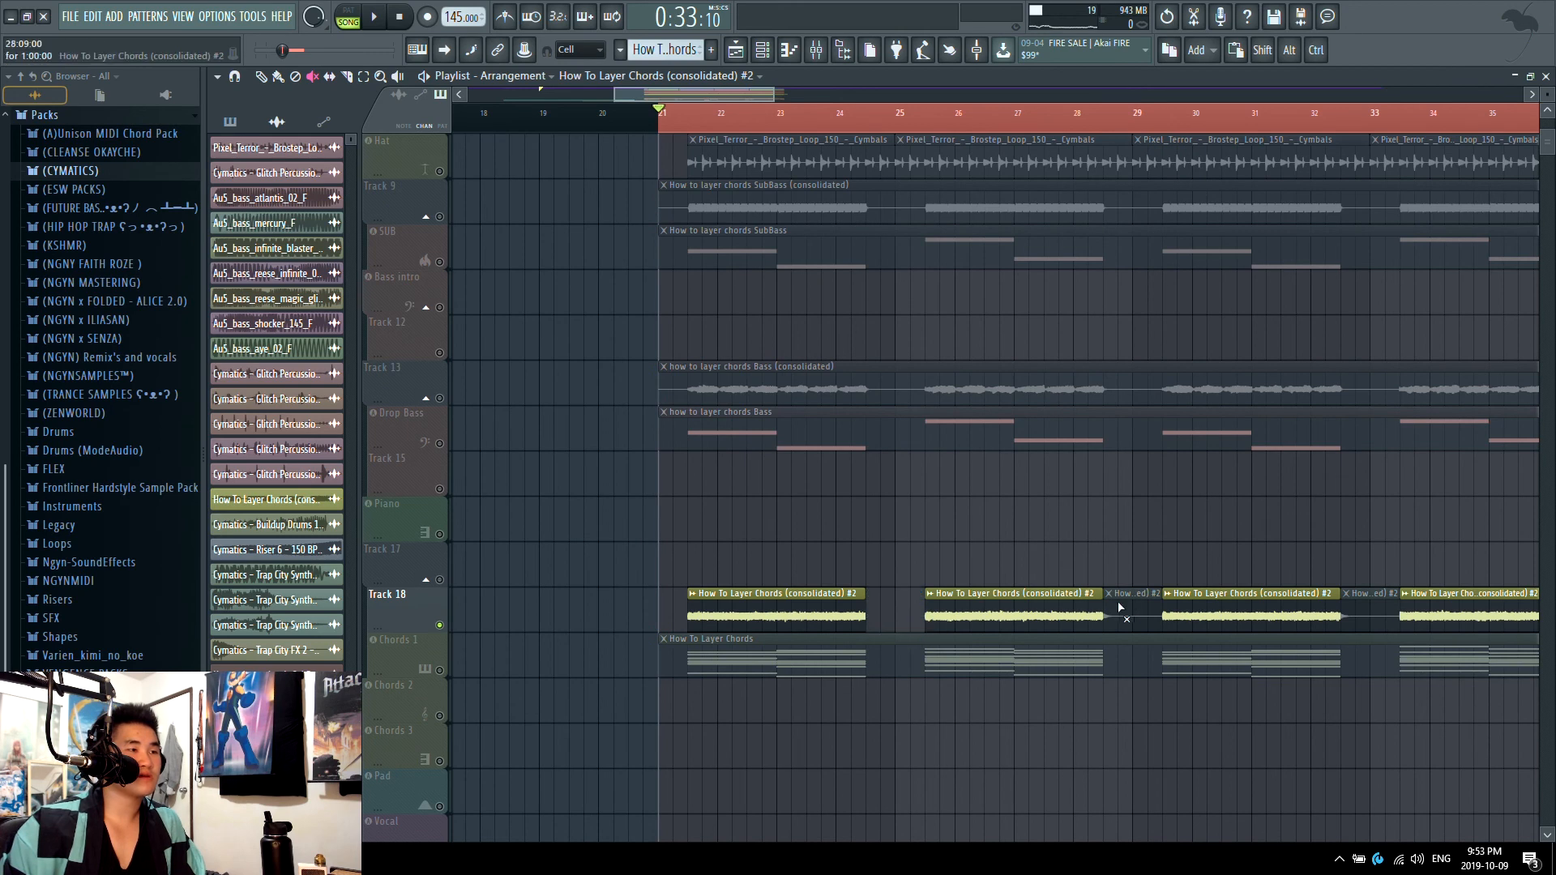
right_click(1124, 614)
scroll(1055, 624, "down", 4)
right_click(1147, 617)
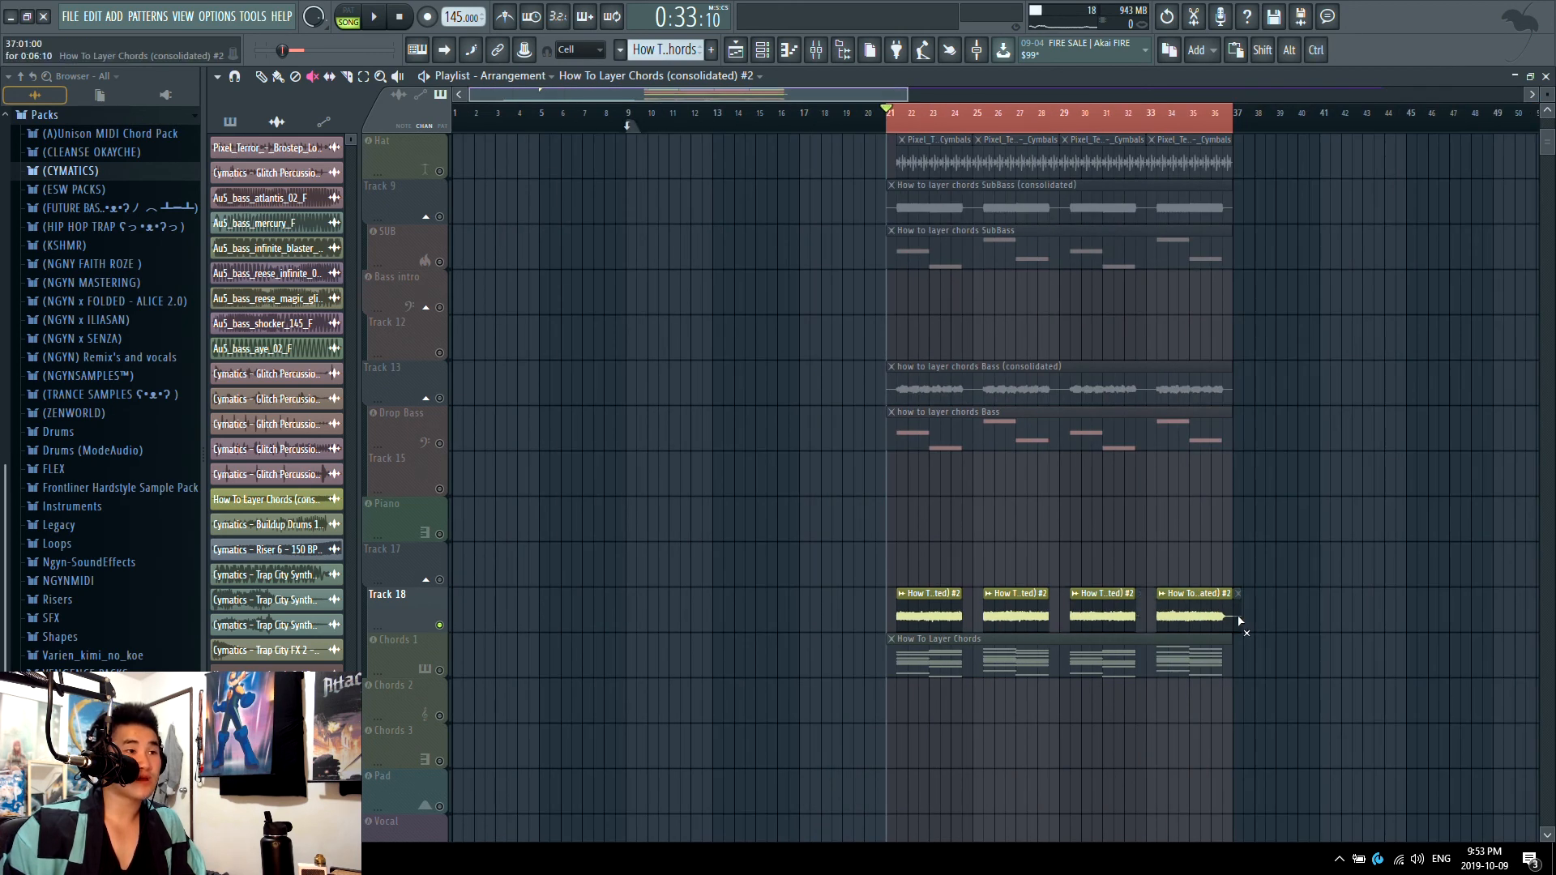
right_click(1240, 618)
Step: Play the trimmed Track 18 chord clips in solo from bar 21
key("space")
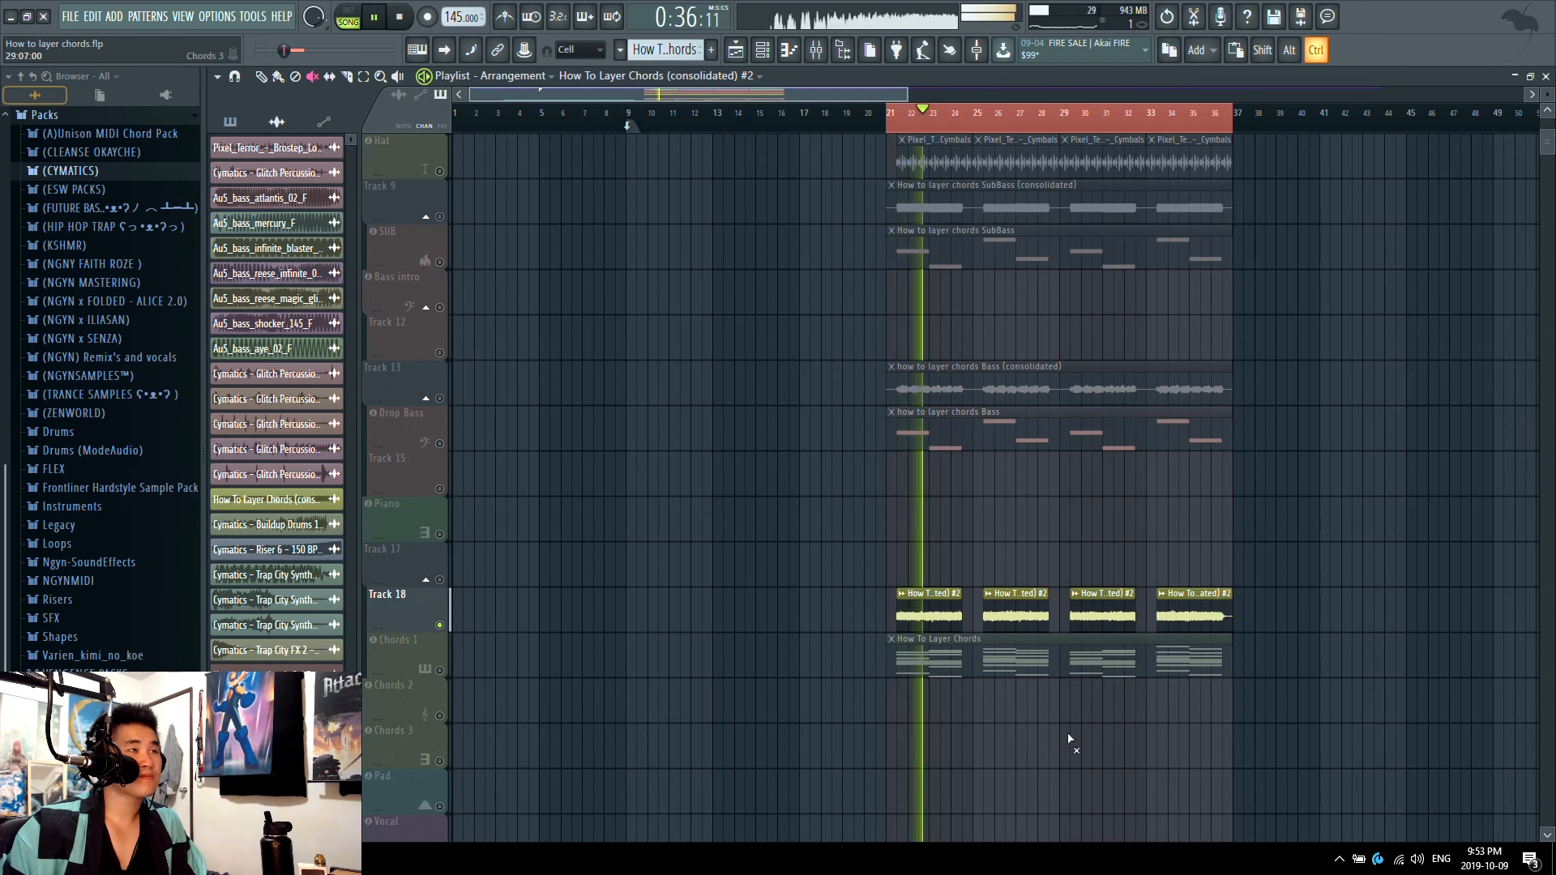
scroll(1066, 735, "up", 3)
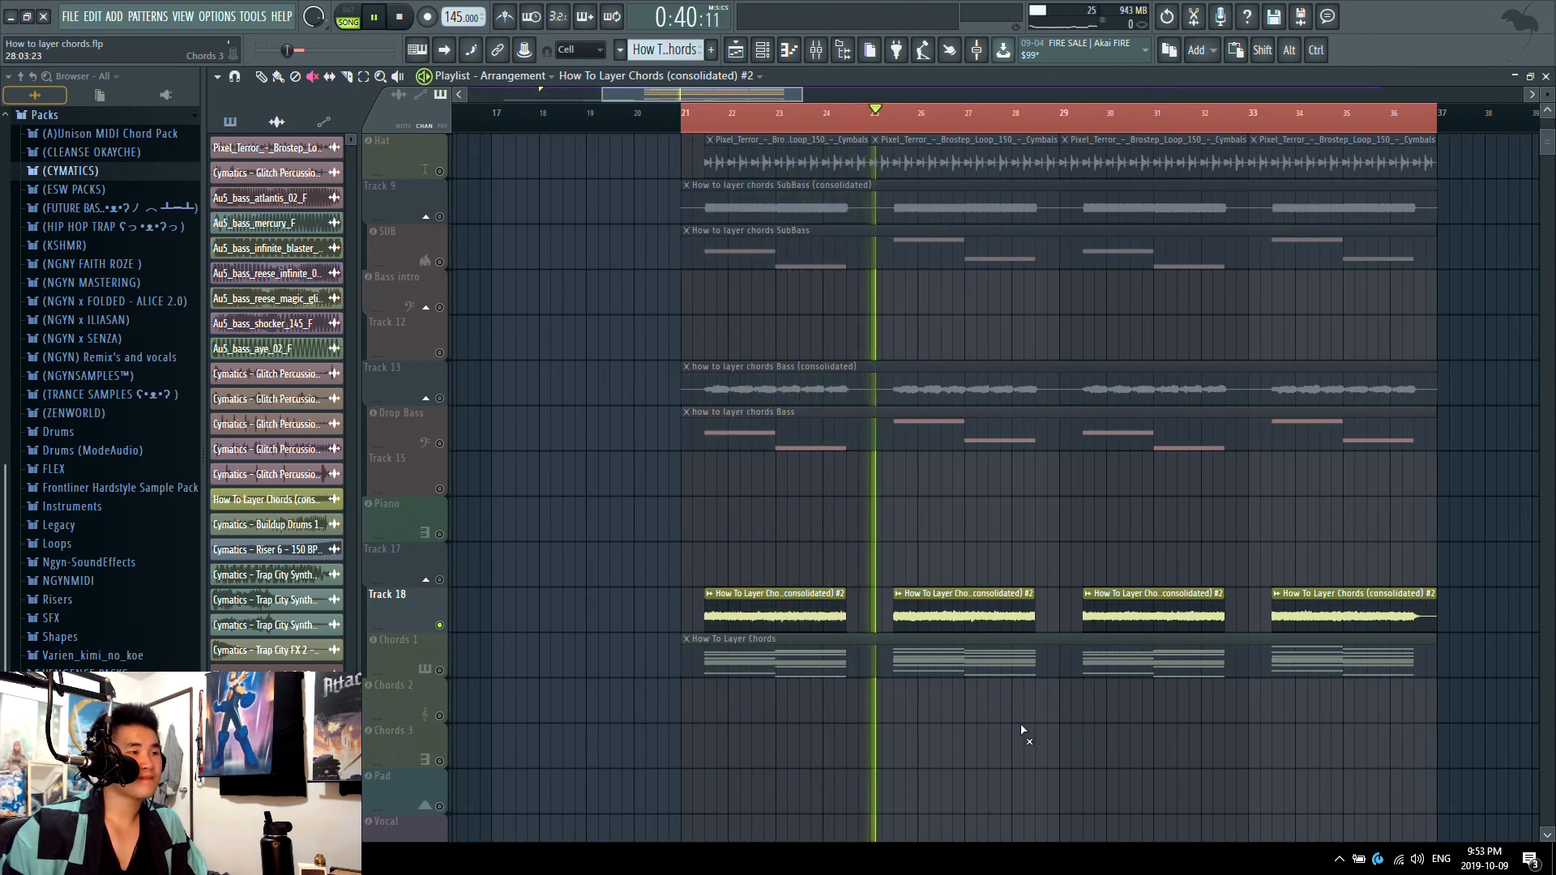
key("space")
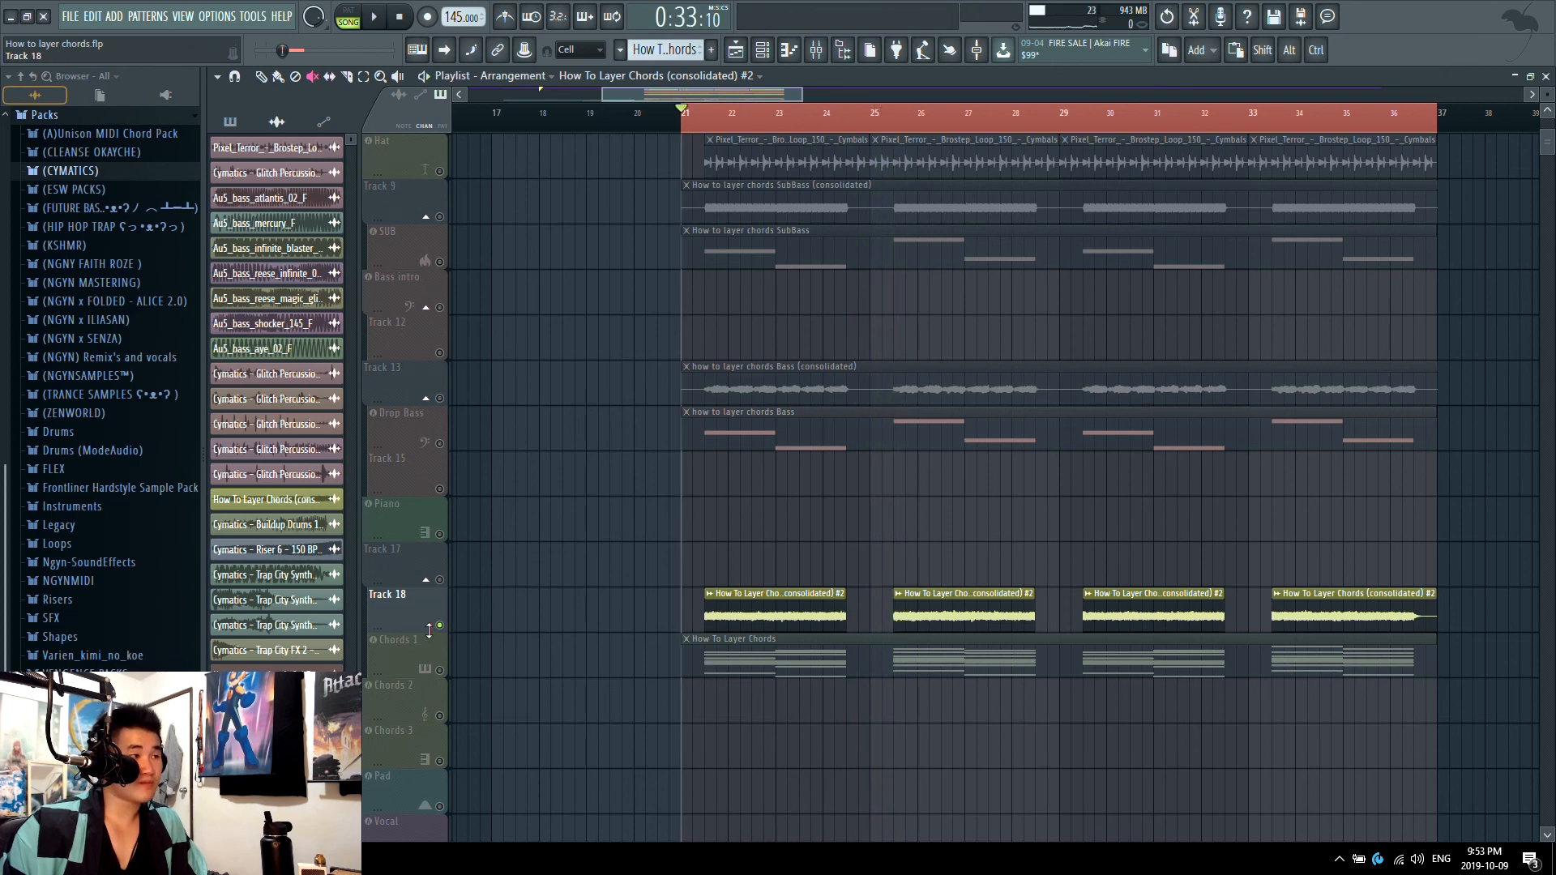
Step: Reenable the other tracks including Sample and Track 32, and play the whole drop with the trimmed chord clips
scroll(445, 600, "down", 3)
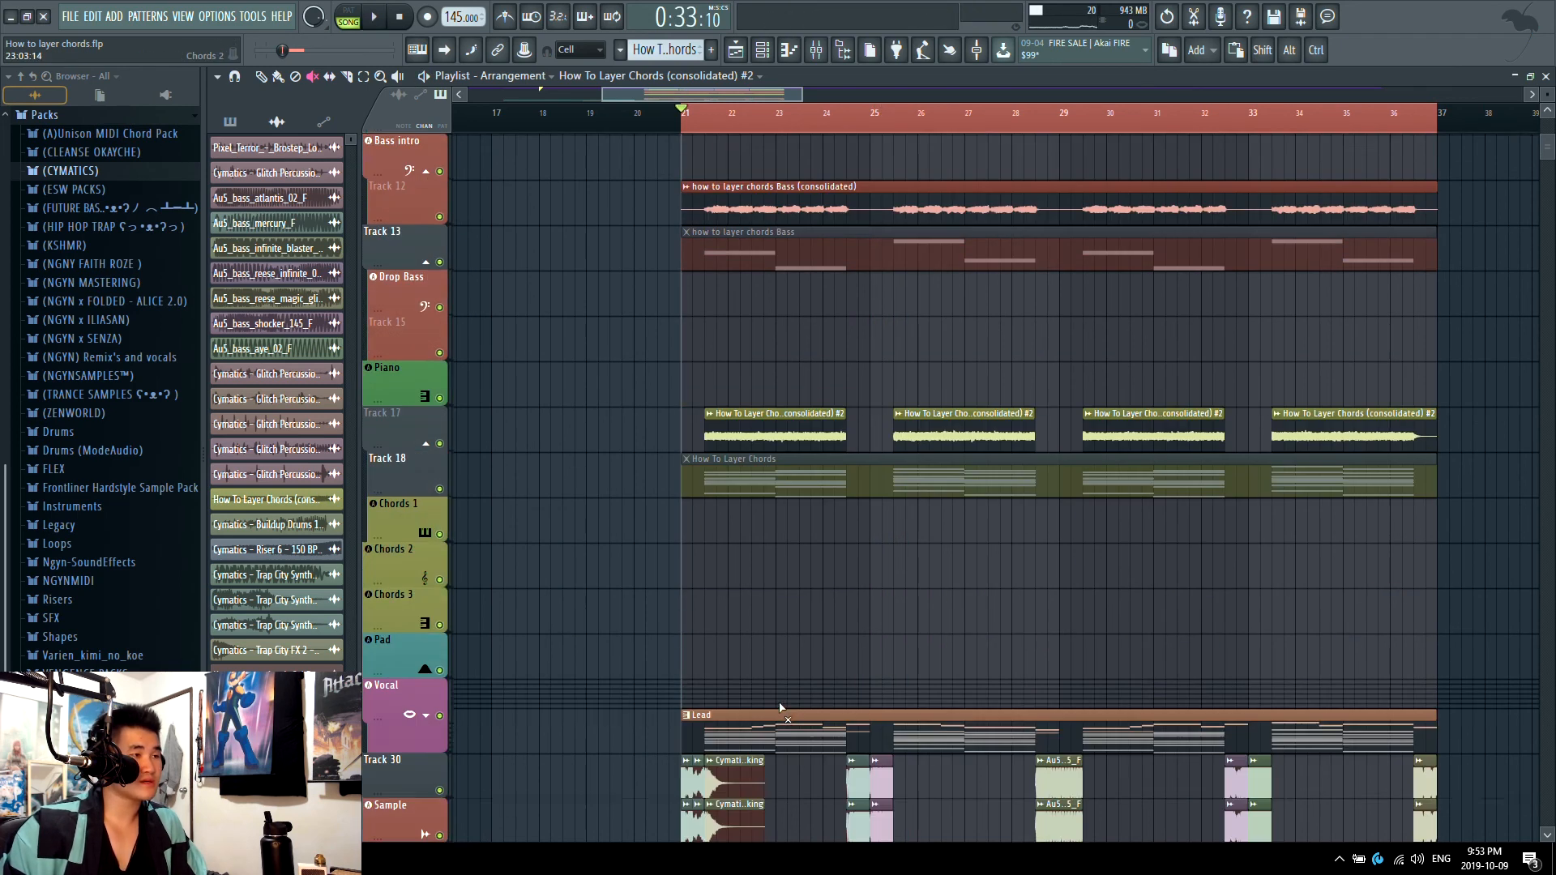
key("space")
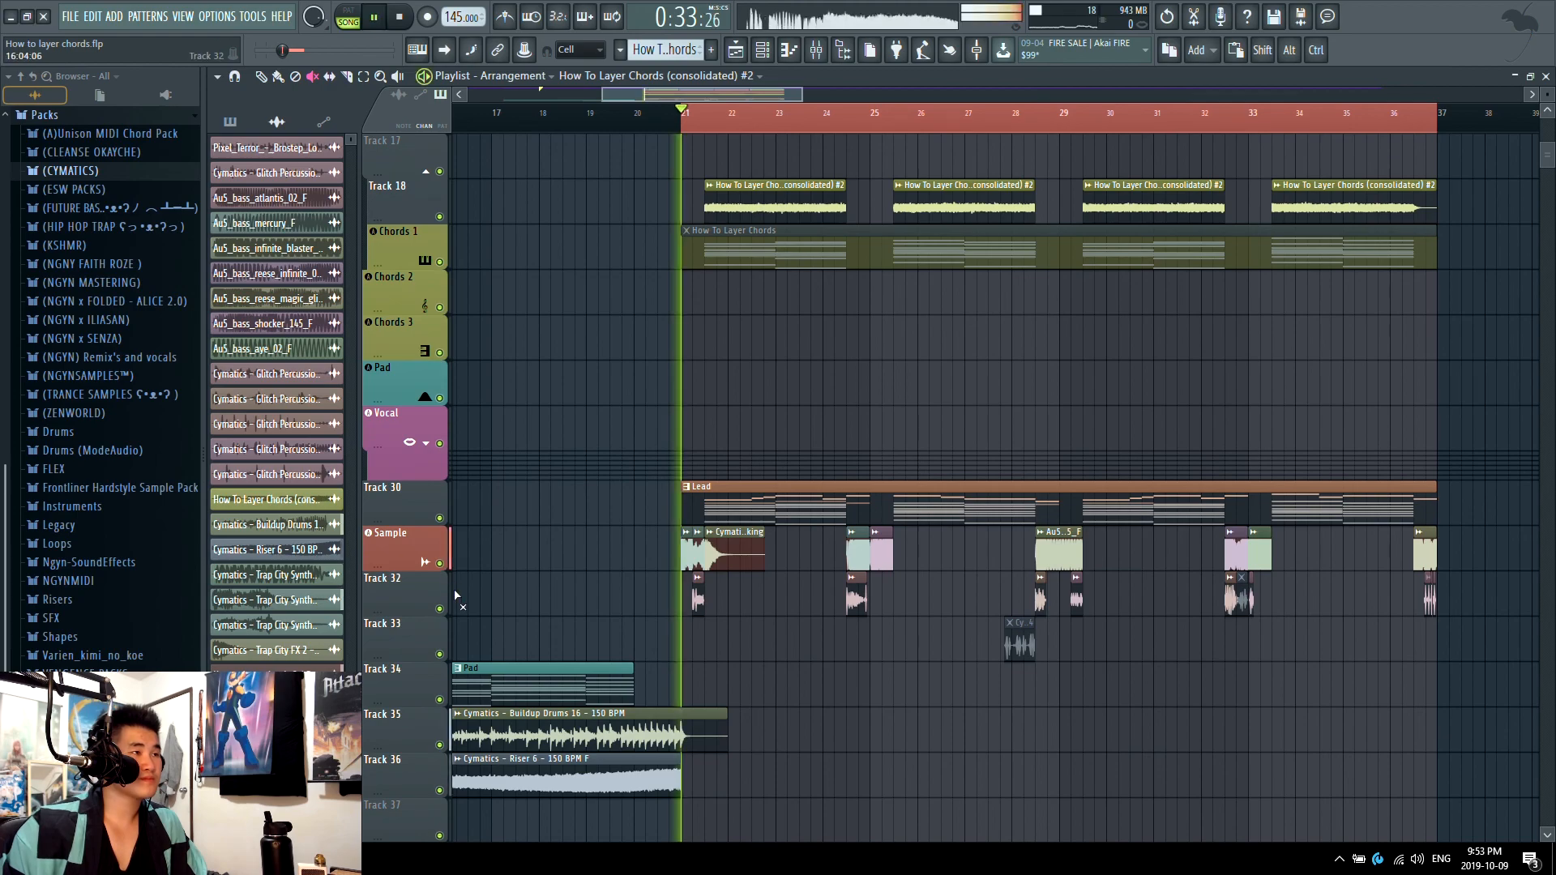
scroll(825, 652, "down", 3, "ctrl")
scroll(891, 649, "up", 3)
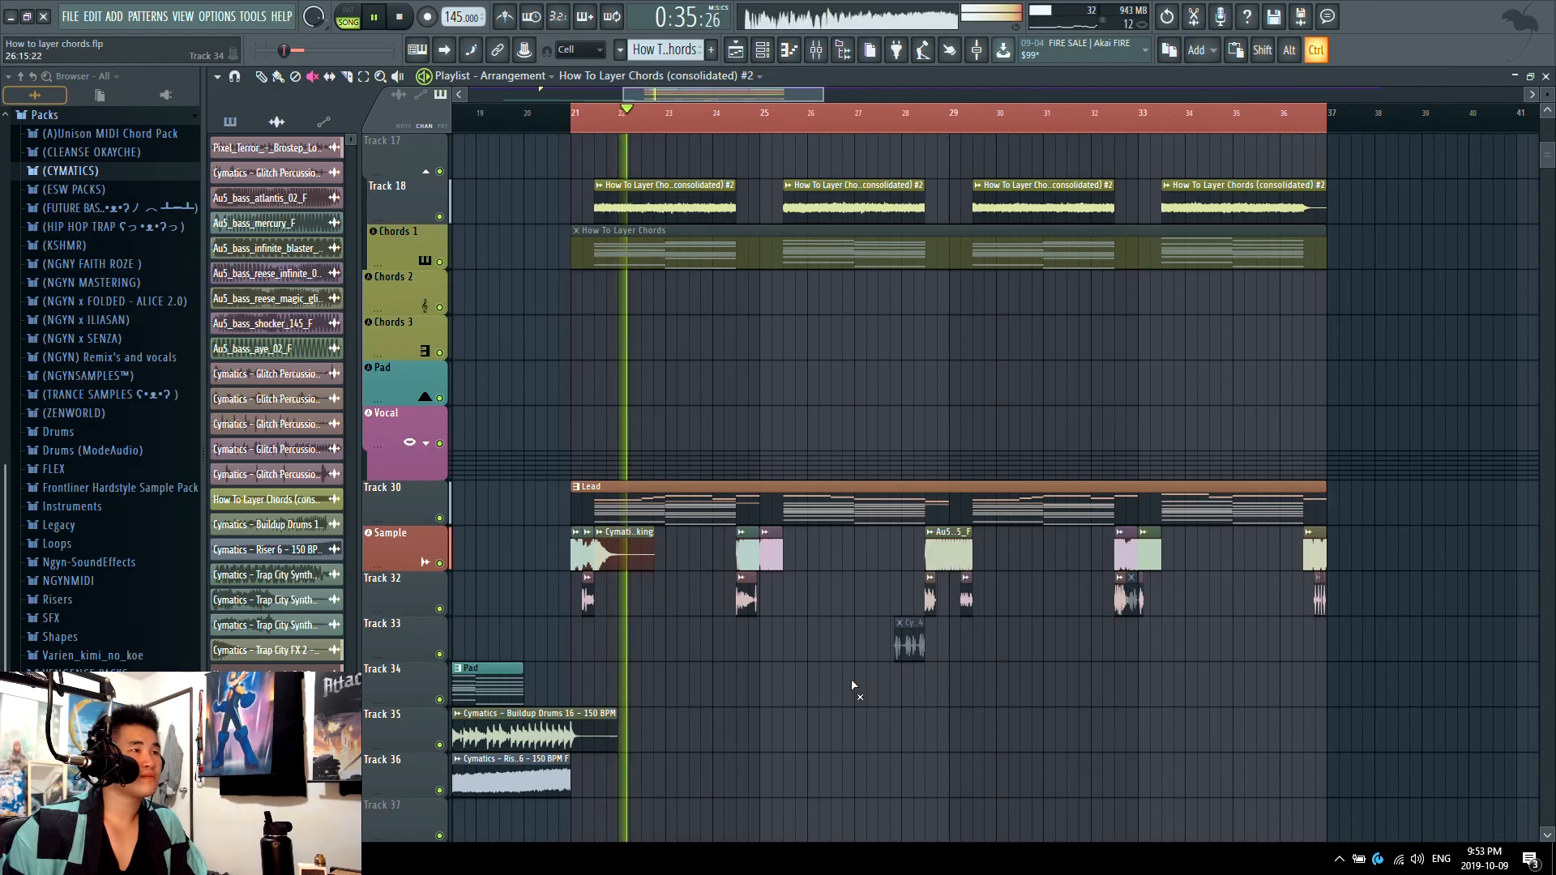
scroll(819, 670, "up", 3)
scroll(811, 675, "down", 3, "ctrl")
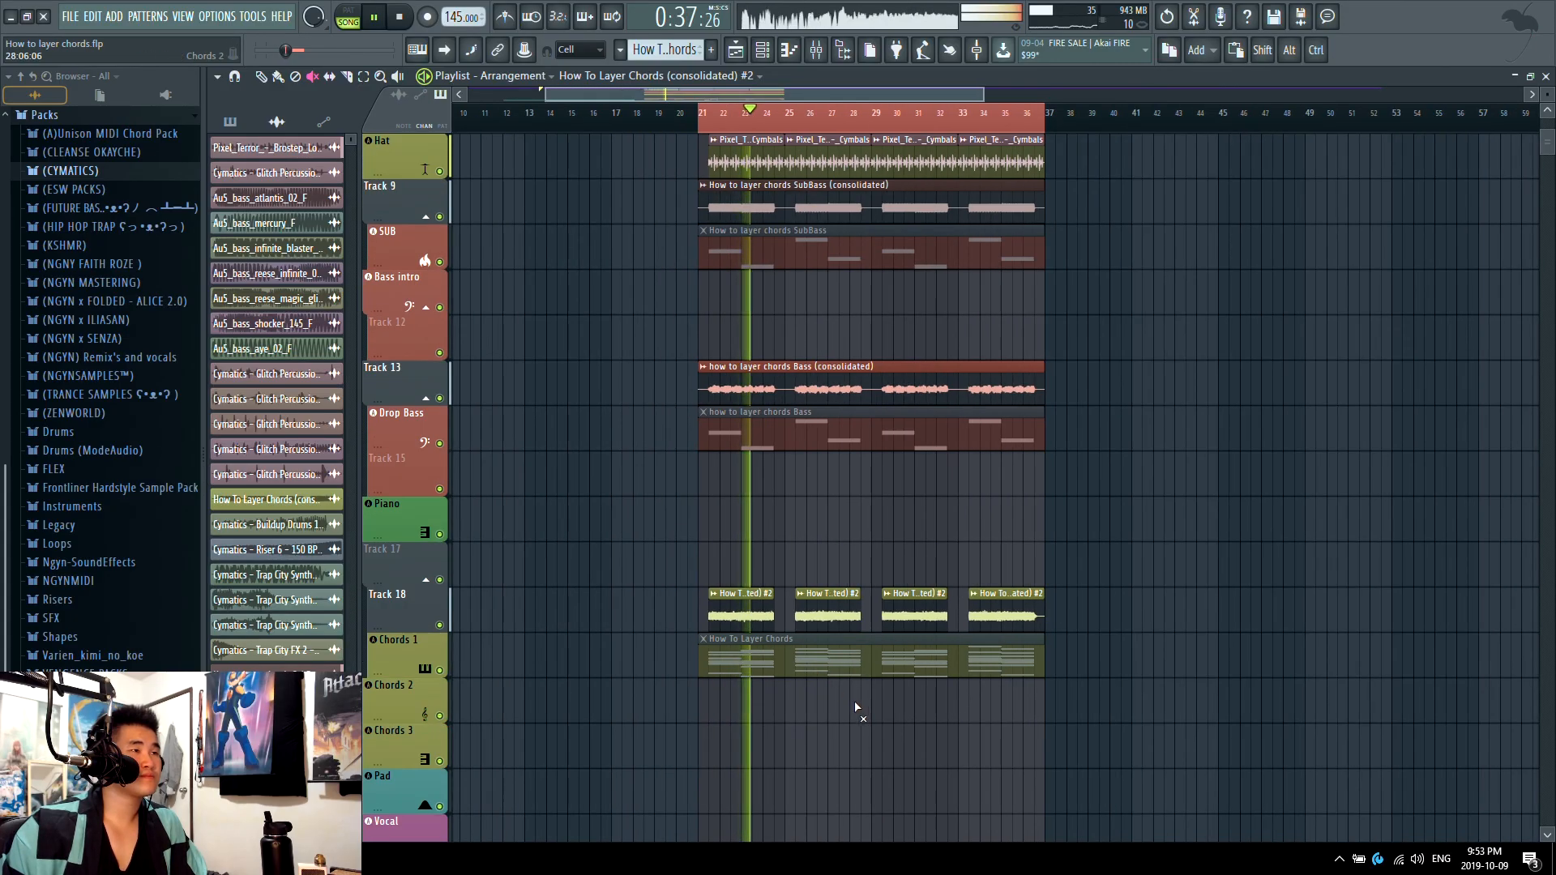
scroll(859, 600, "down", 2)
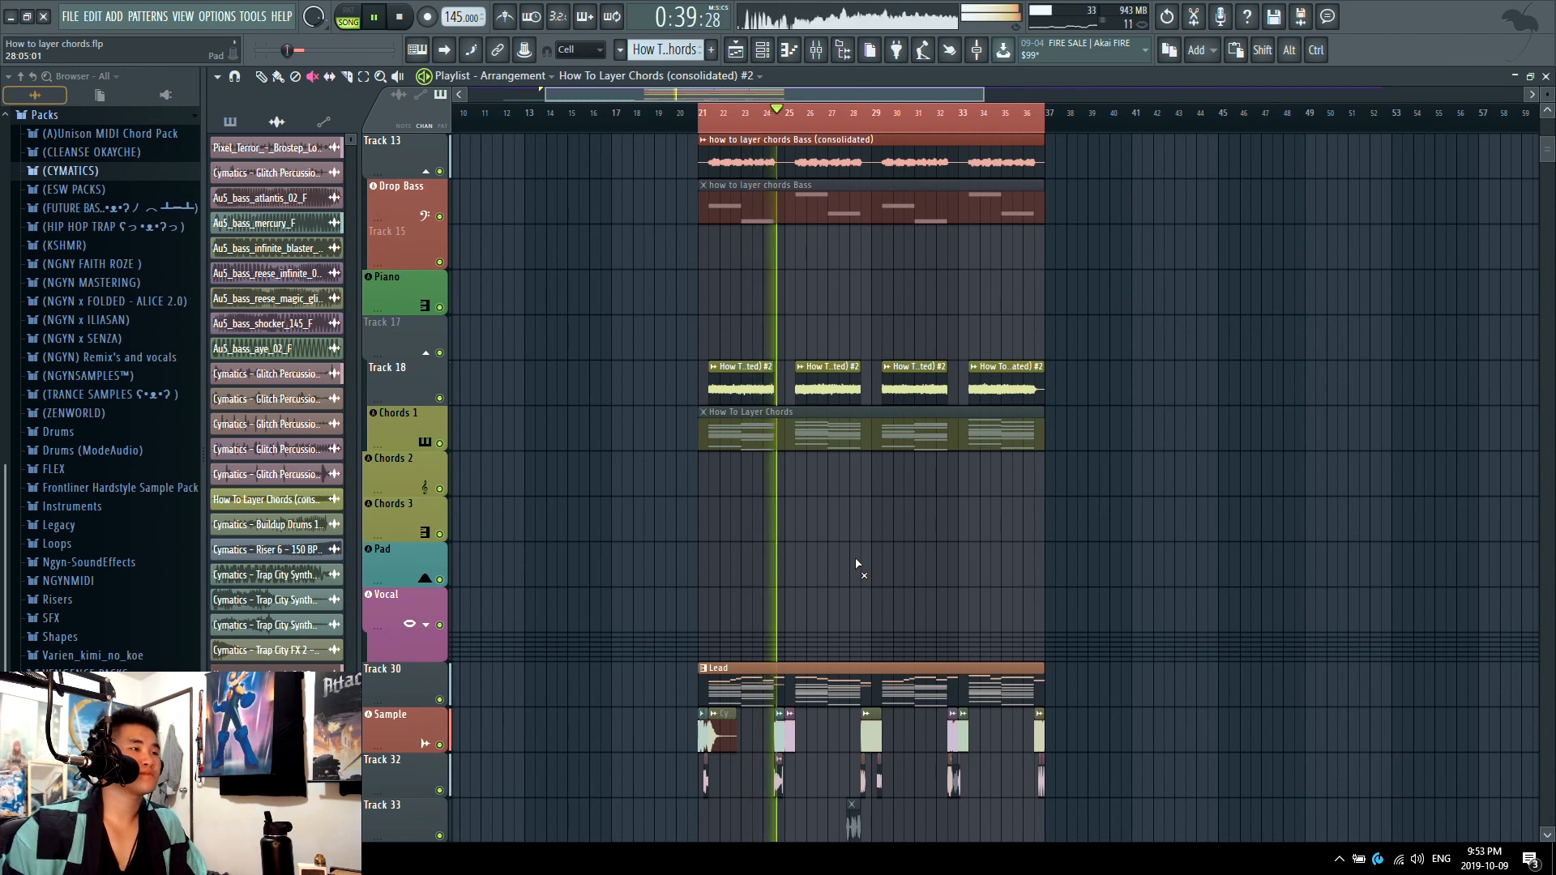
key("space")
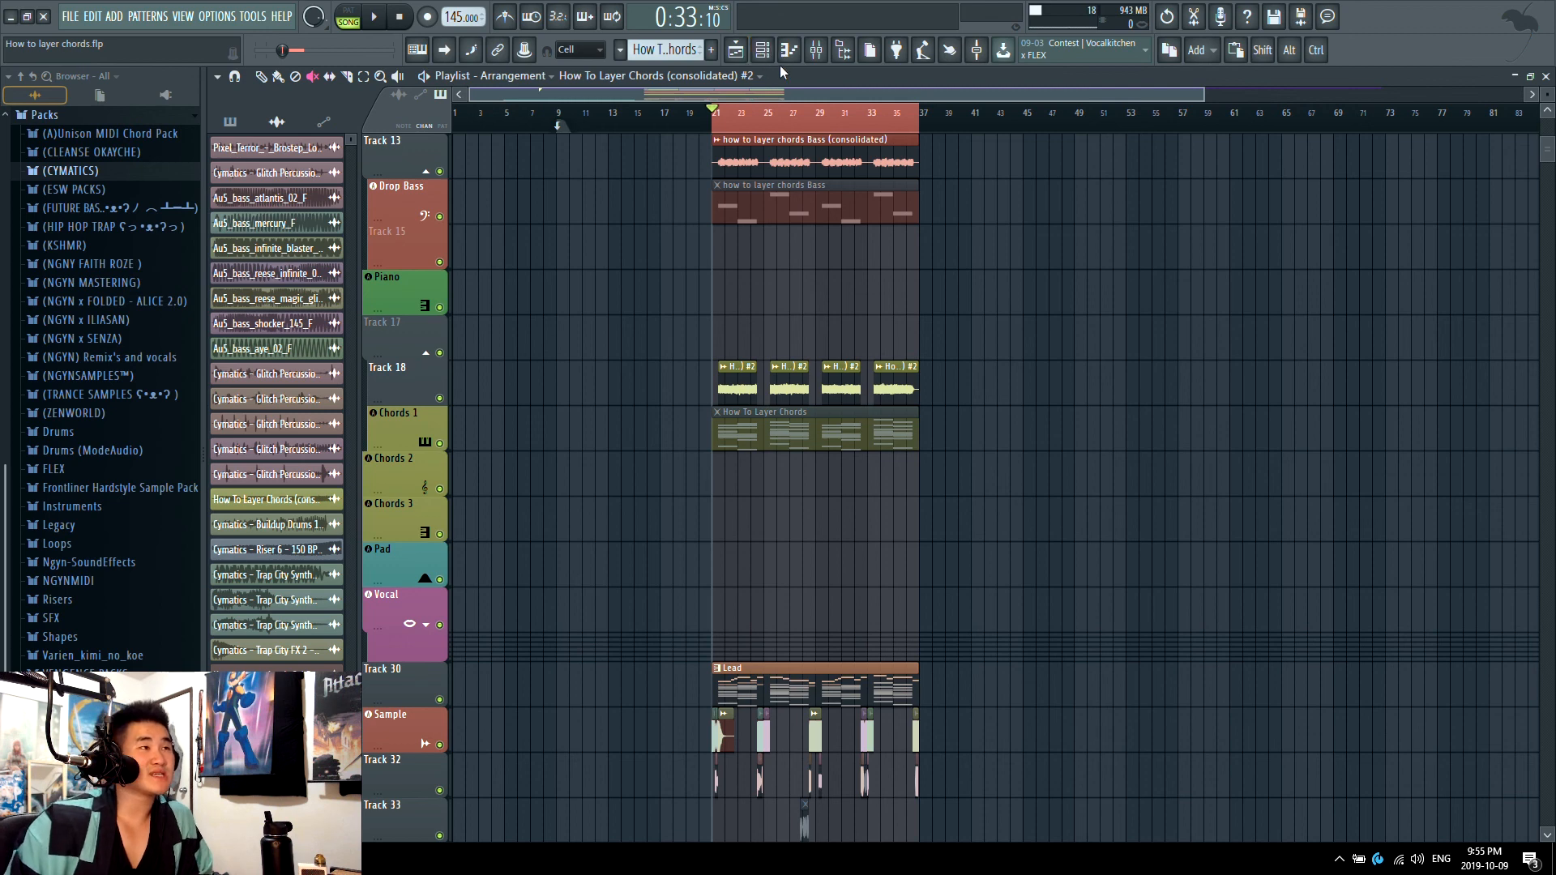
Step: Look over the Chords MASTER effect chain in the mixer, return to the playlist and review the drop's tracks
left_click(816, 50)
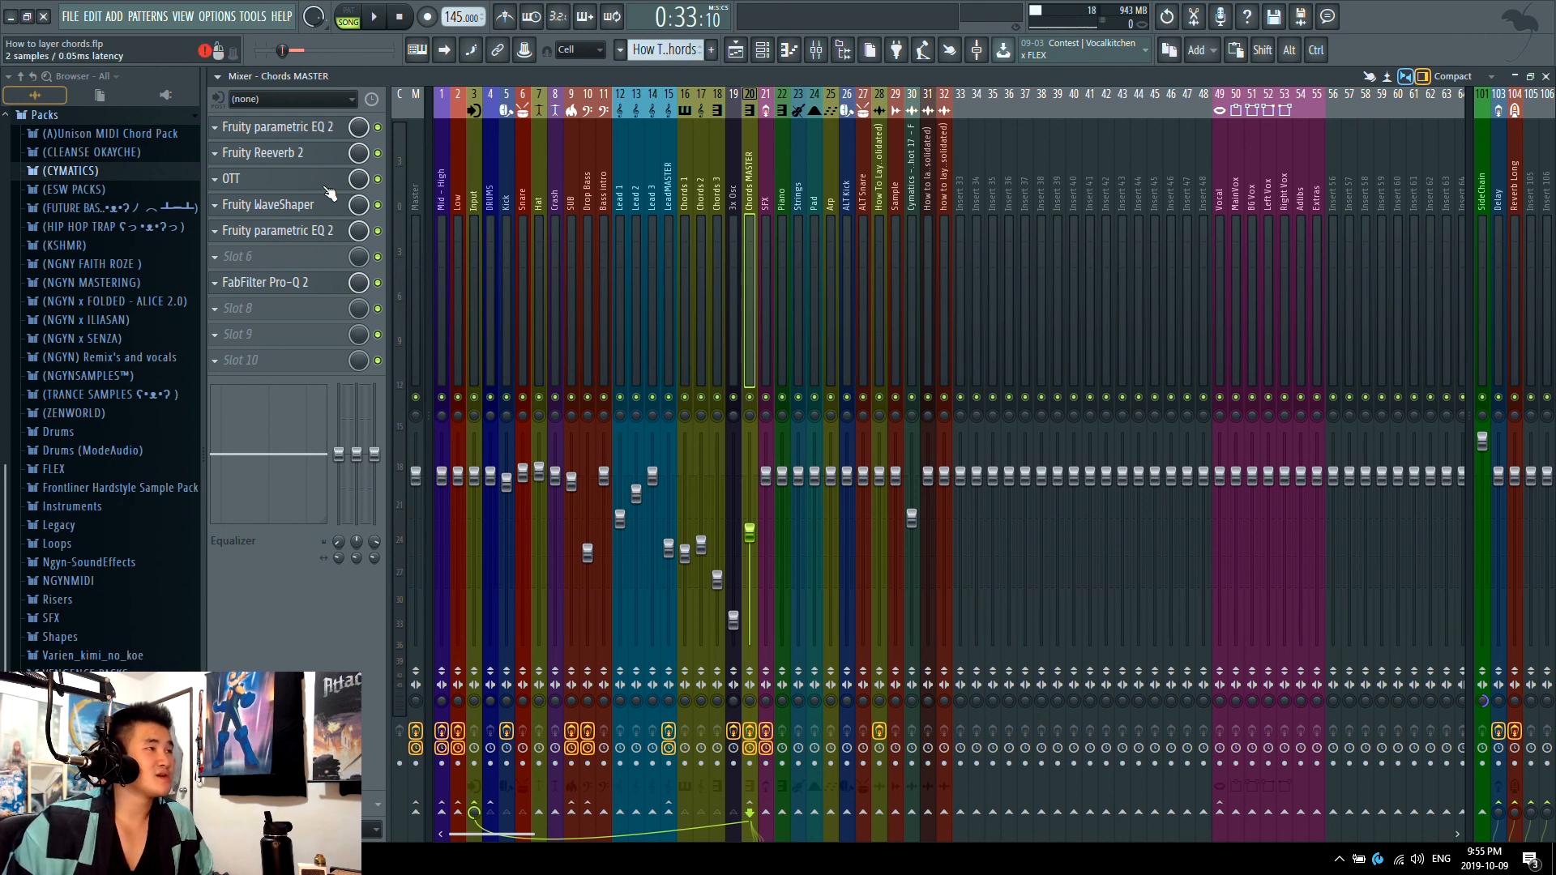
left_click(738, 54)
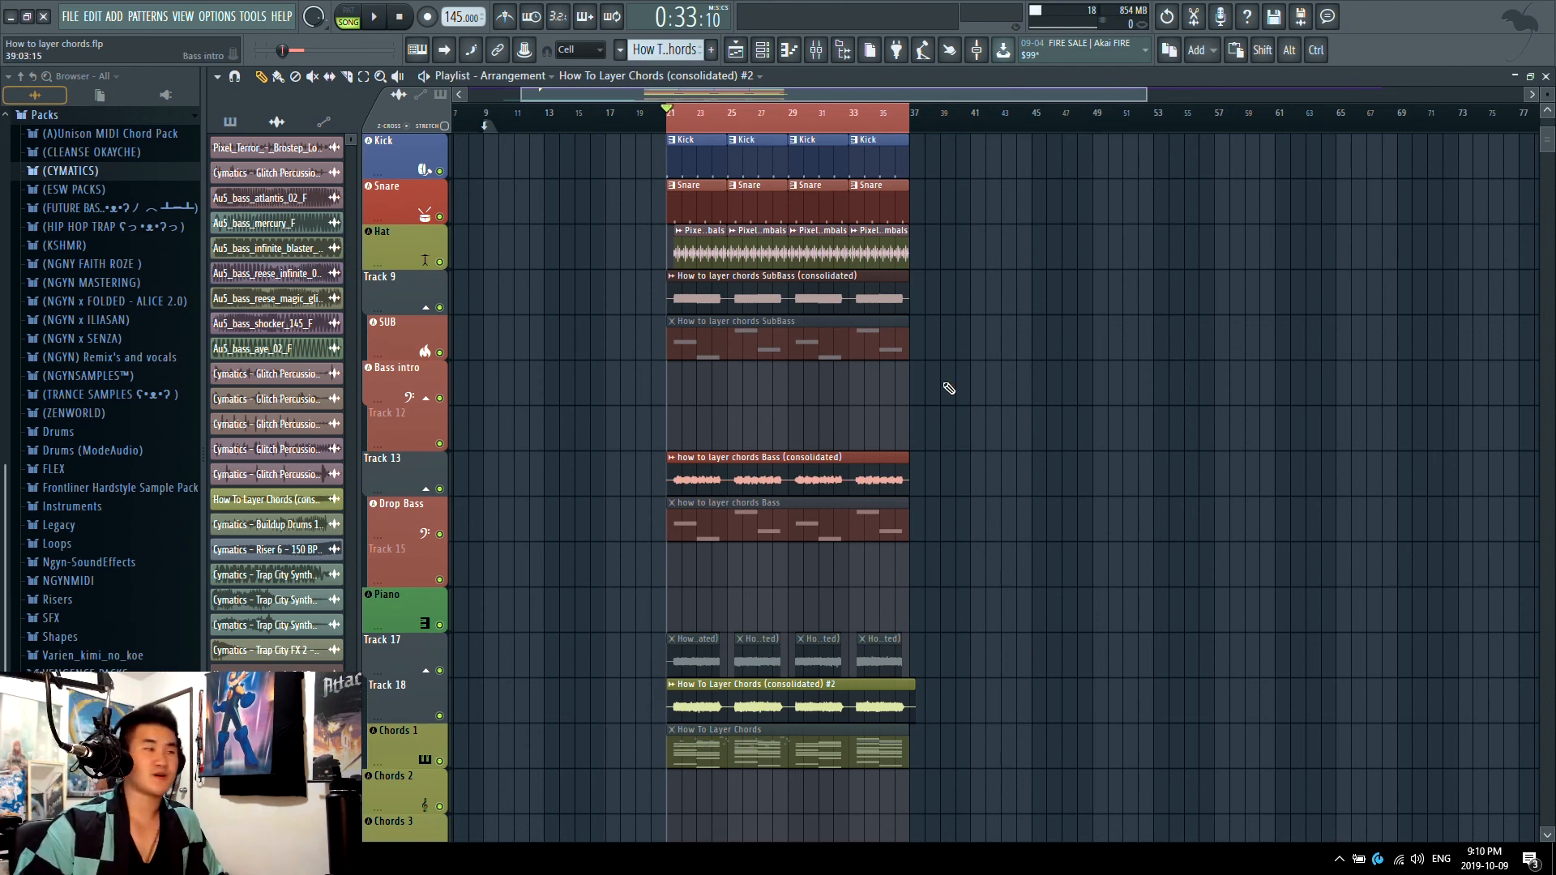
scroll(948, 388, "up", 1)
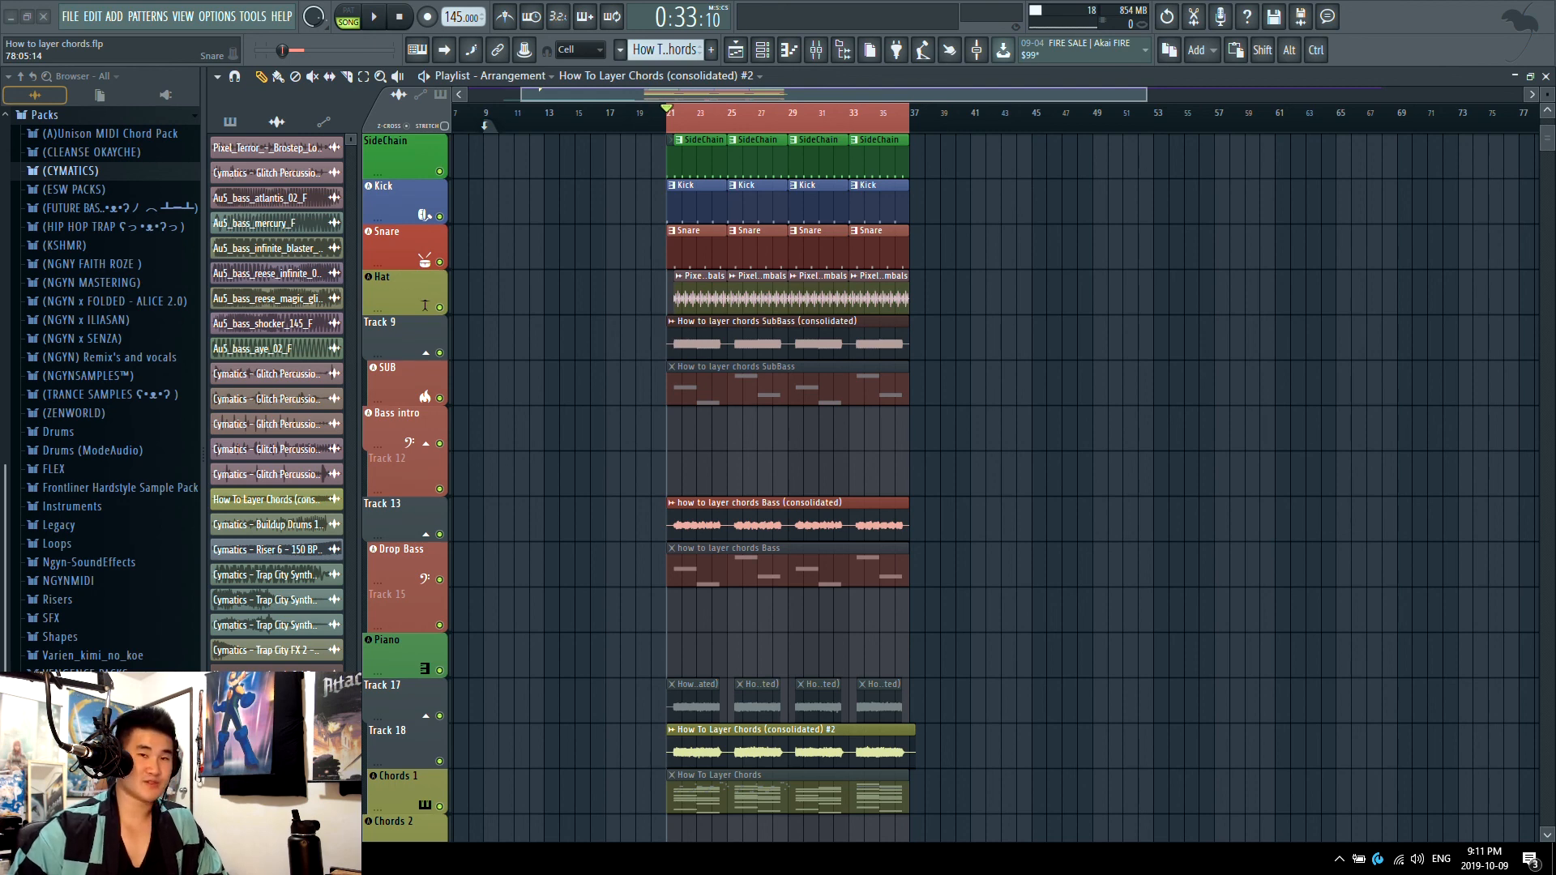
scroll(838, 577, "down", 8)
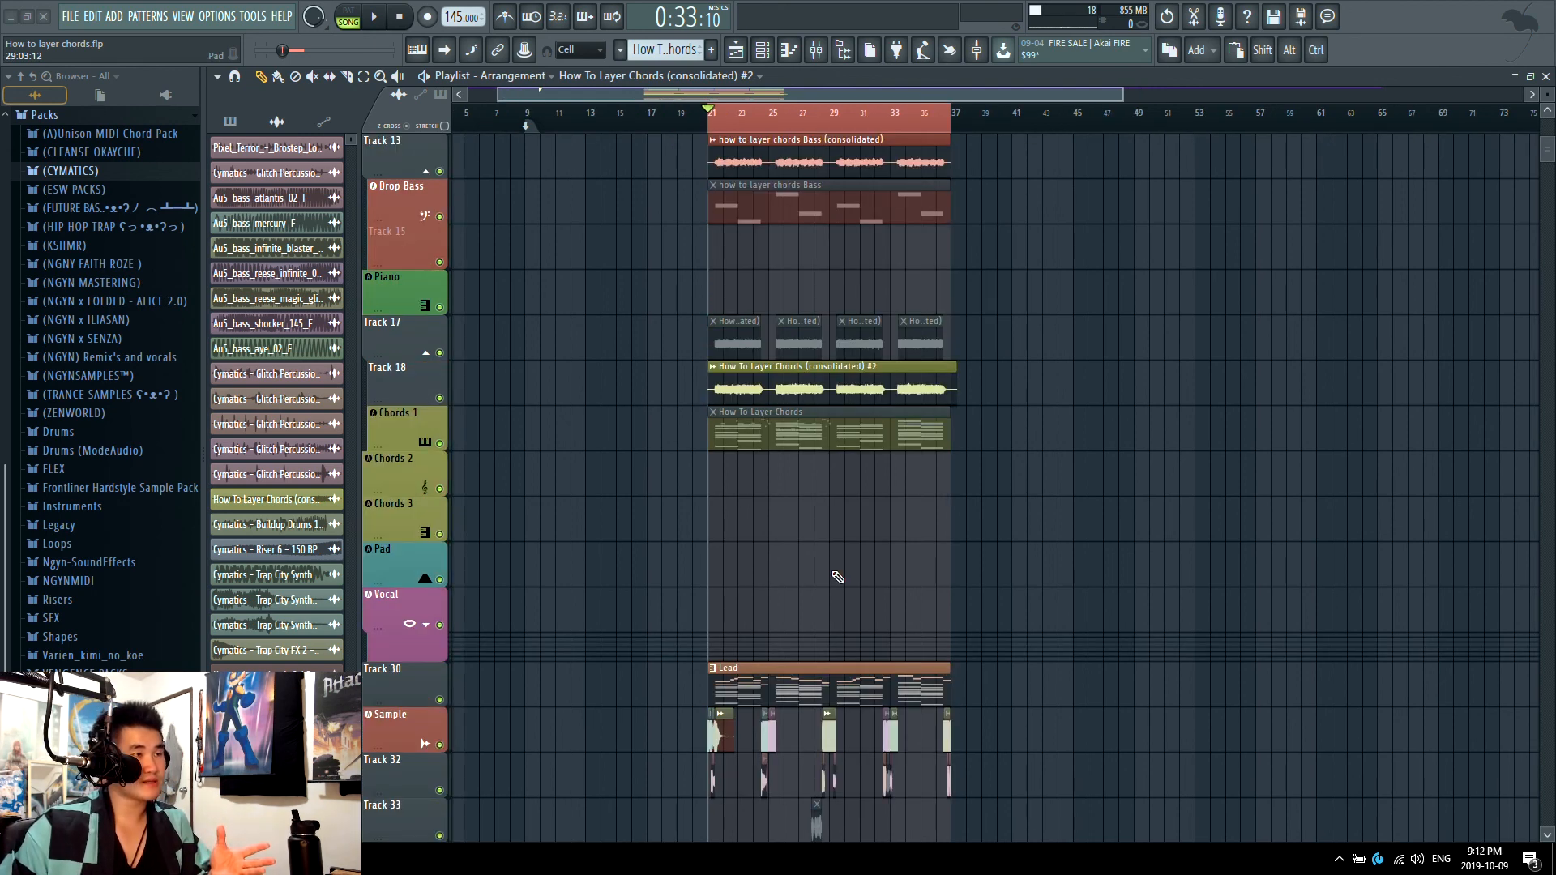